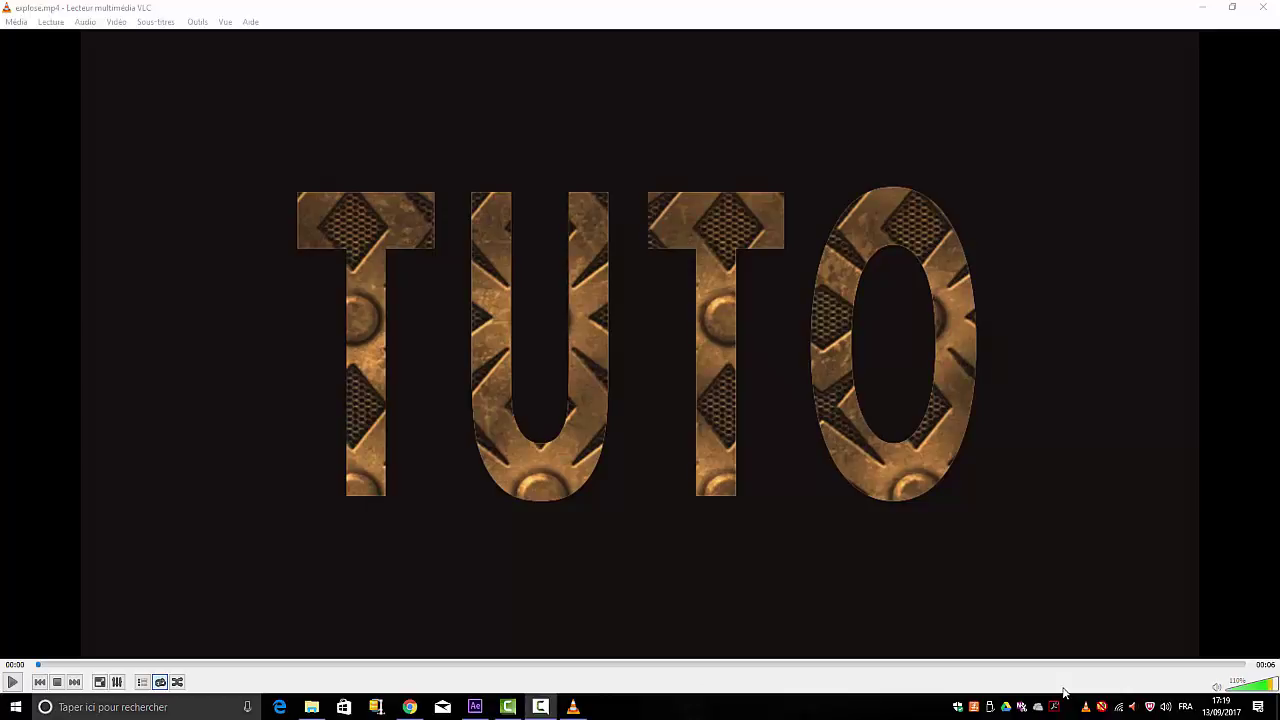
Play explose.mp4 in VLC, where the gold TUTO letters shatter and reassemble, then replay it
click(13, 682)
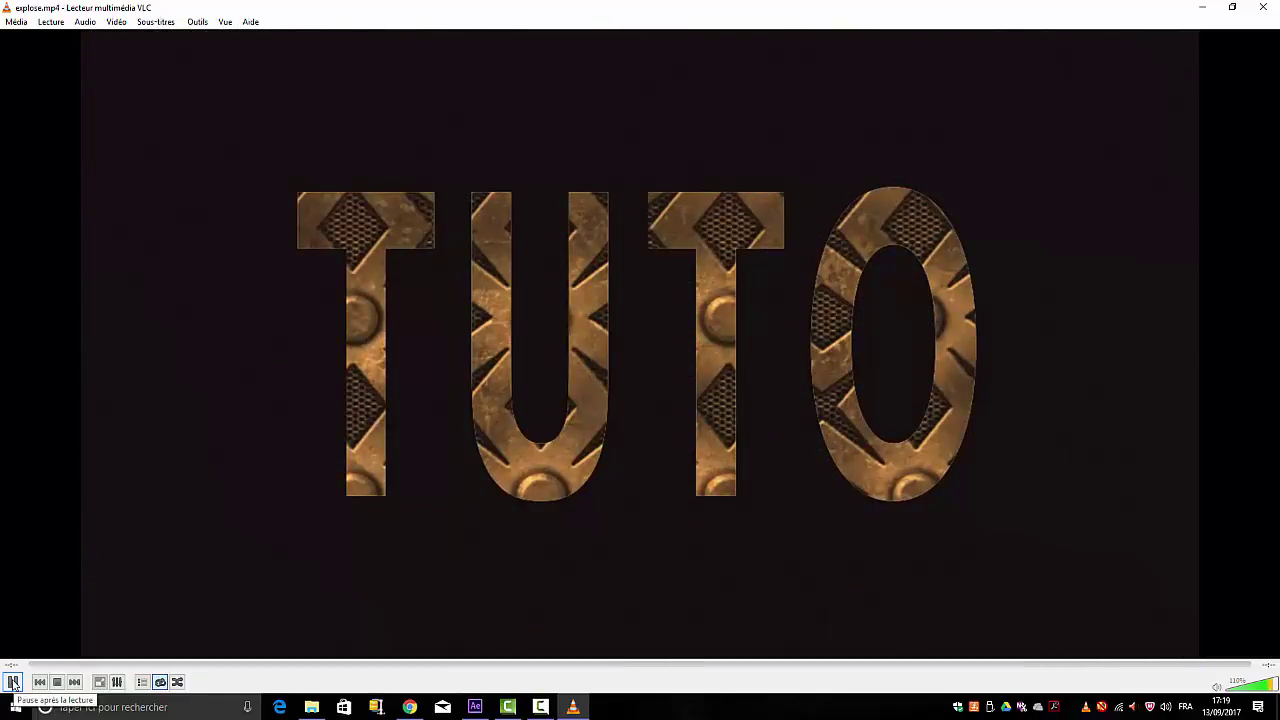
click(13, 683)
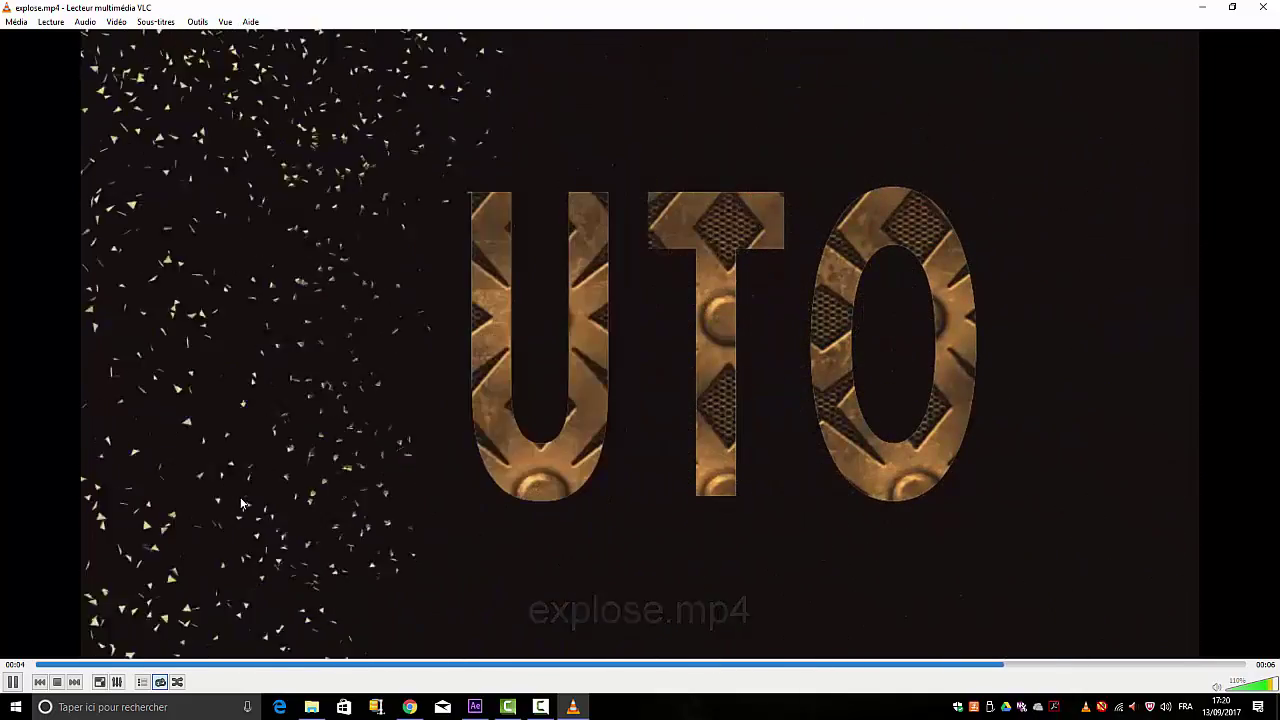
Close VLC and File Explorer, then delete the old Composition 1
click(1265, 10)
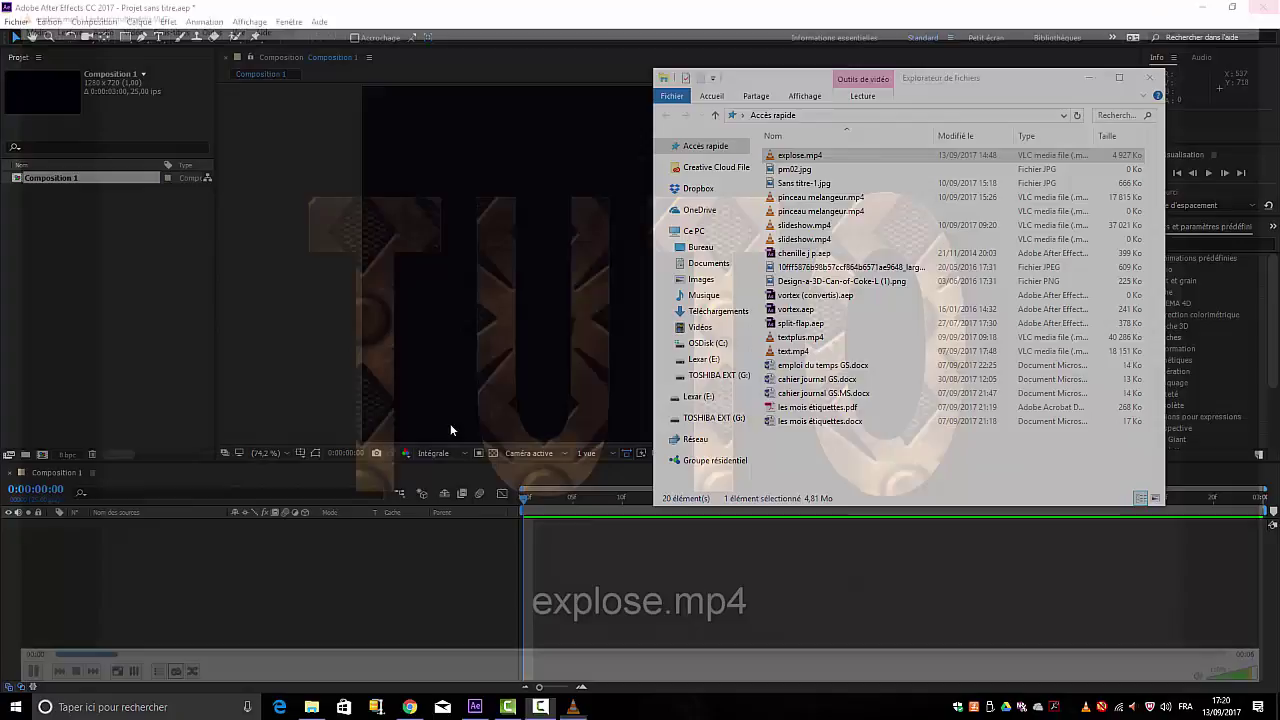
click(1150, 77)
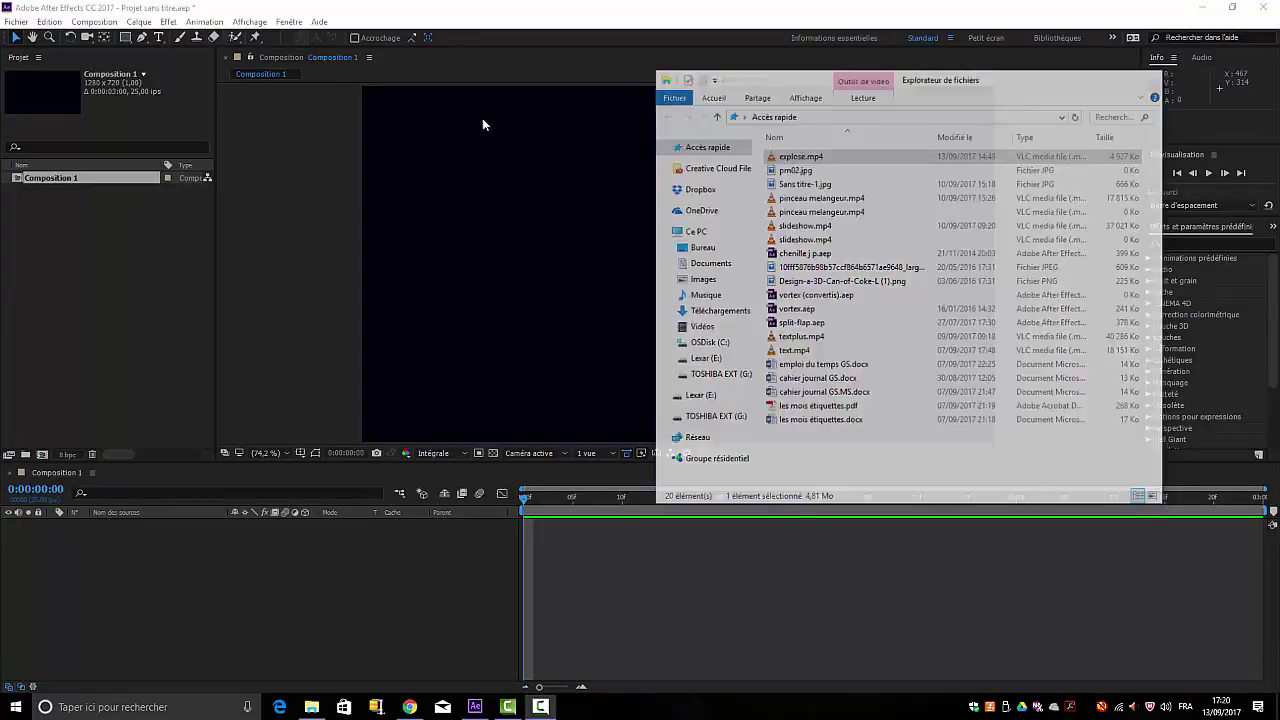
click(54, 180)
key(Delete)
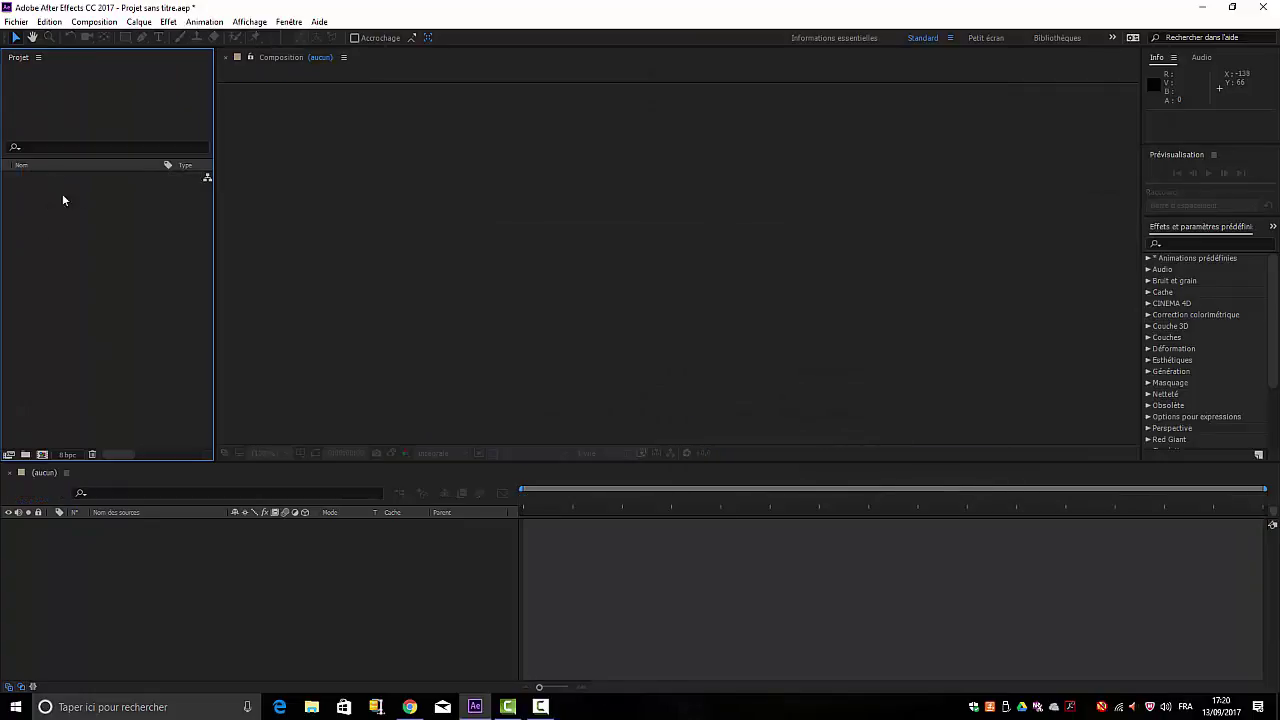
Create a new 1280×720, 25 fps Composition 1 from the HDV/HDTV 720 25 preset
click(94, 21)
click(66, 37)
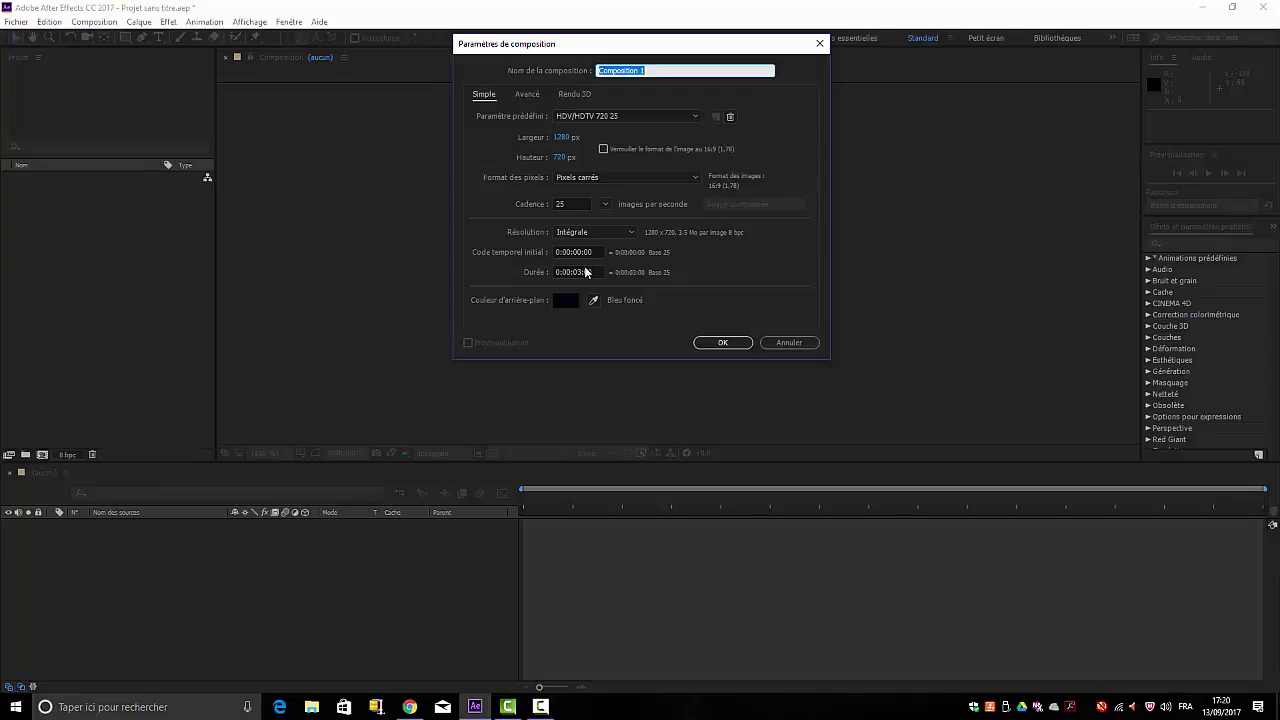
click(726, 344)
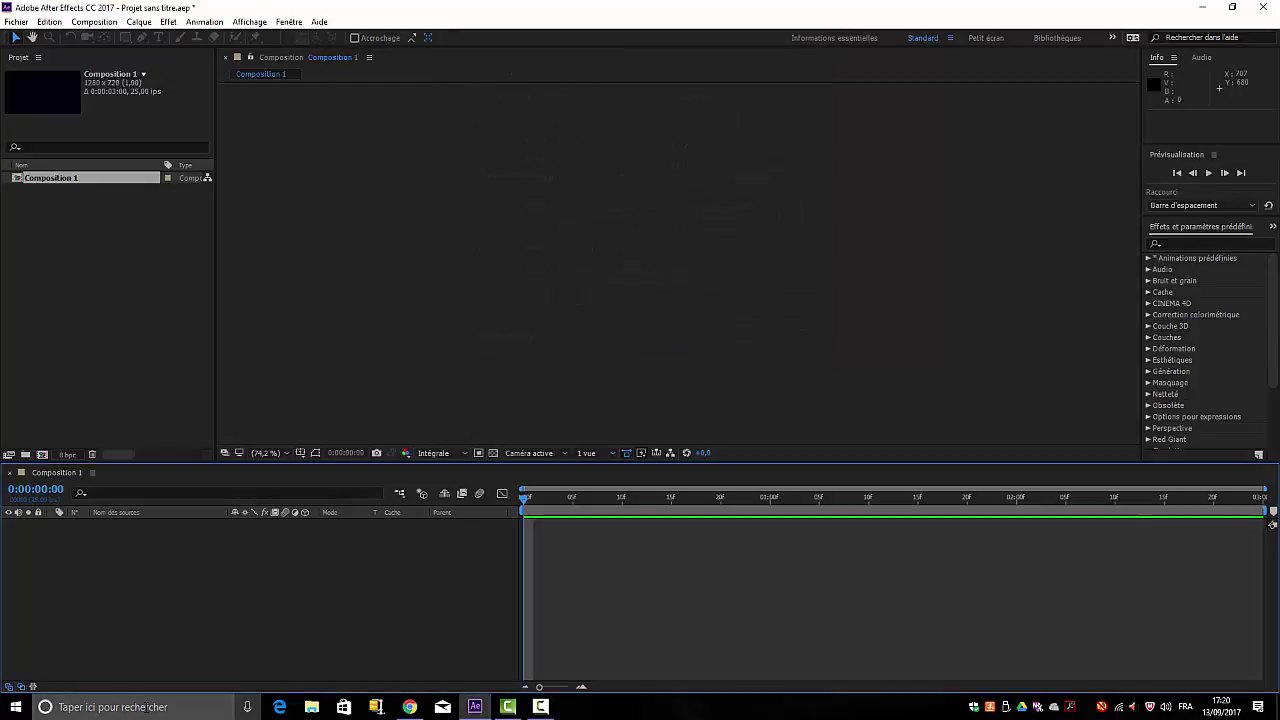
click(158, 37)
Type TUTO in the composition and enlarge its font size to a big title size
click(530, 277)
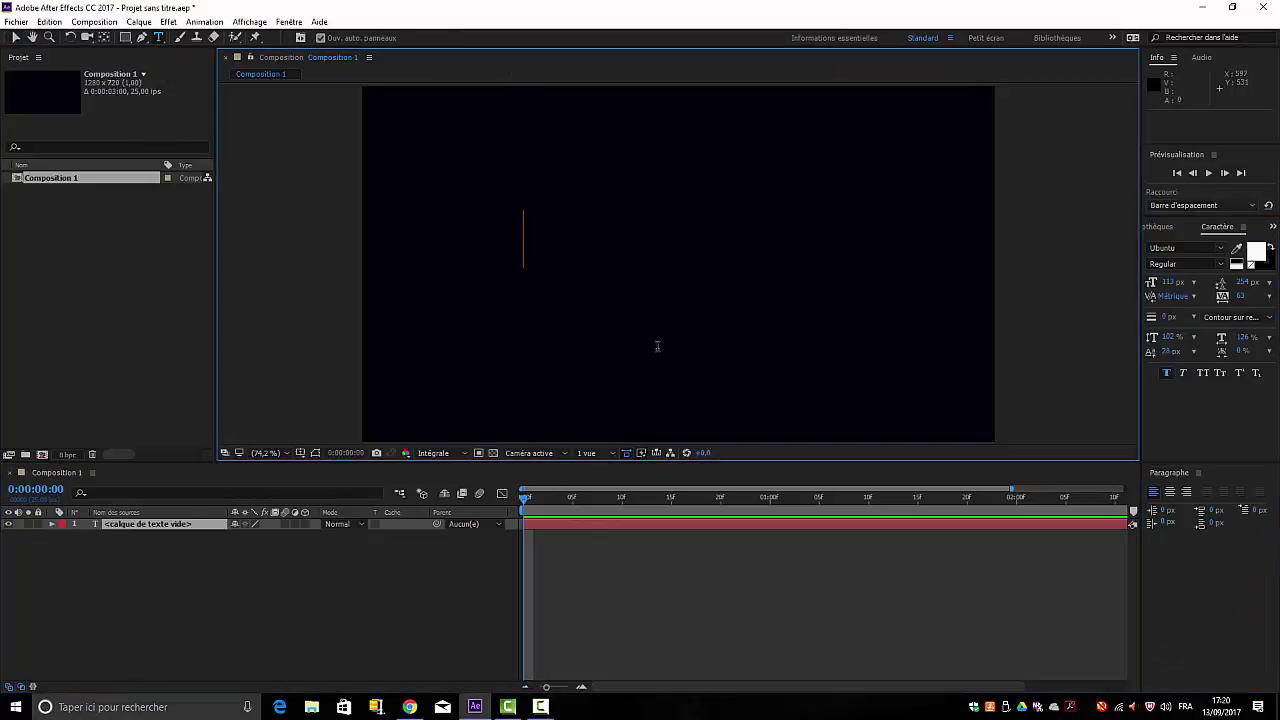
text(T)
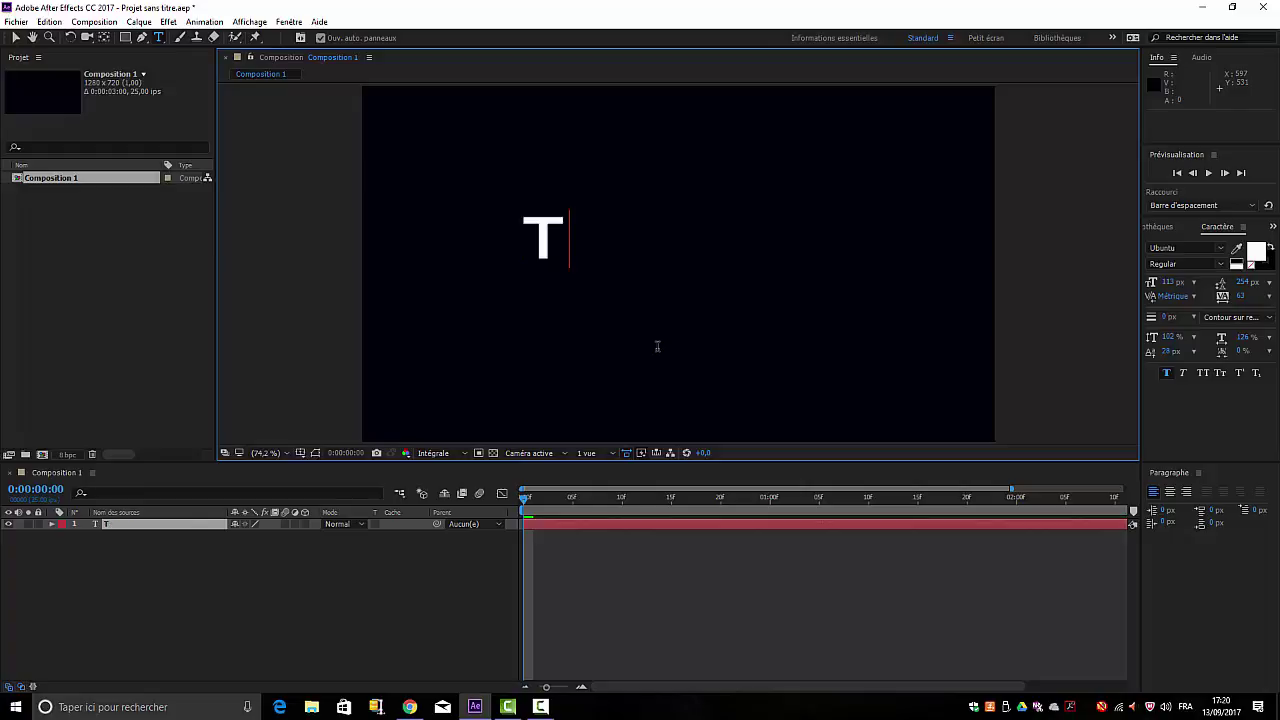
text(UTO)
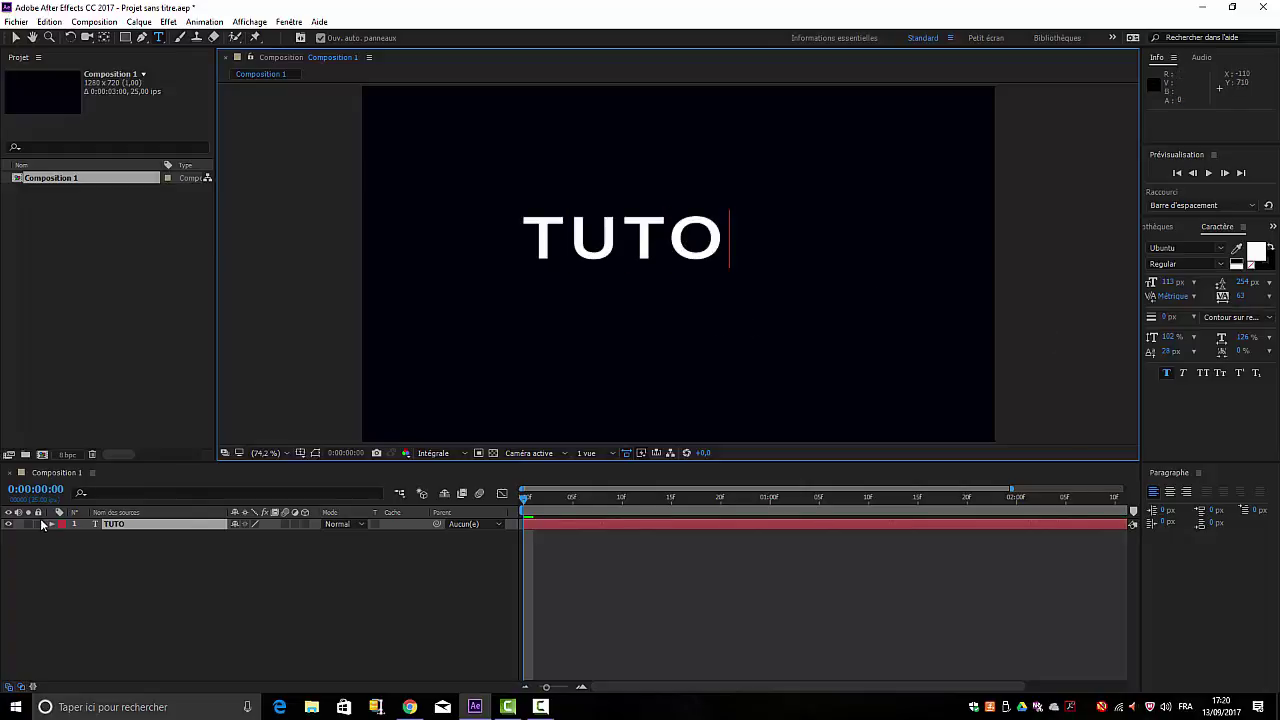
double_click(100, 524)
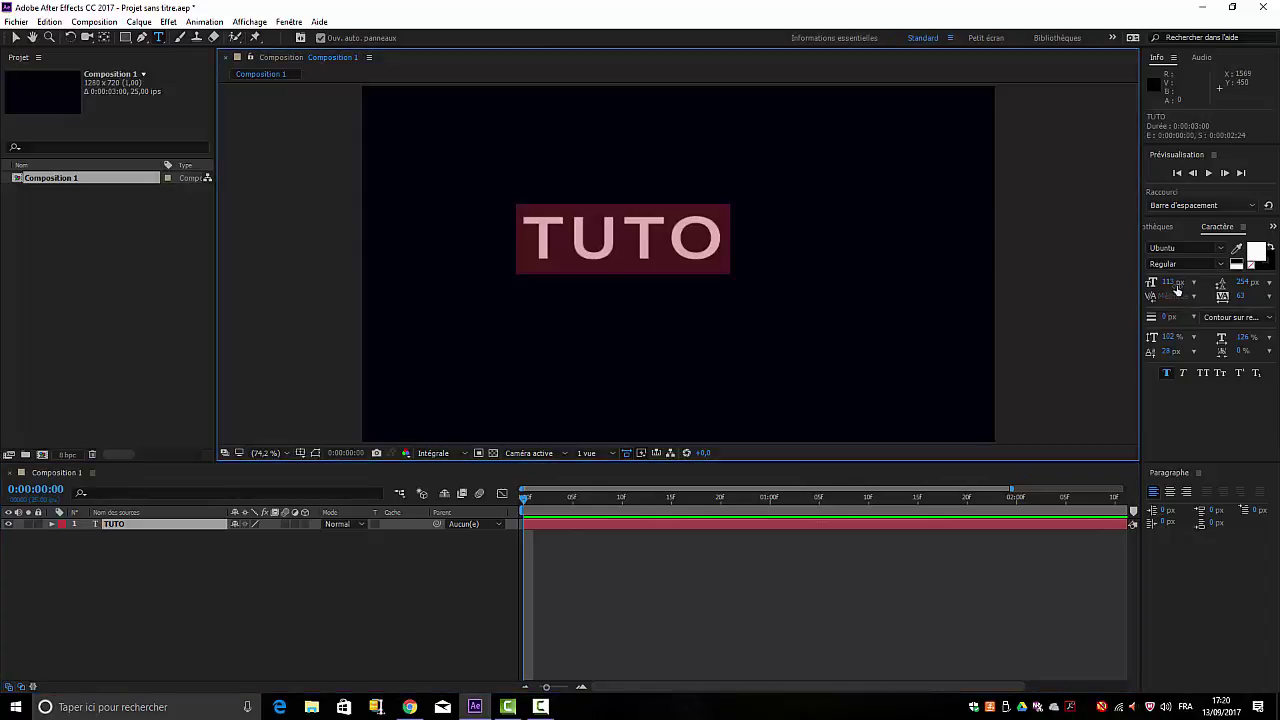
drag(1170, 284, 1222, 282)
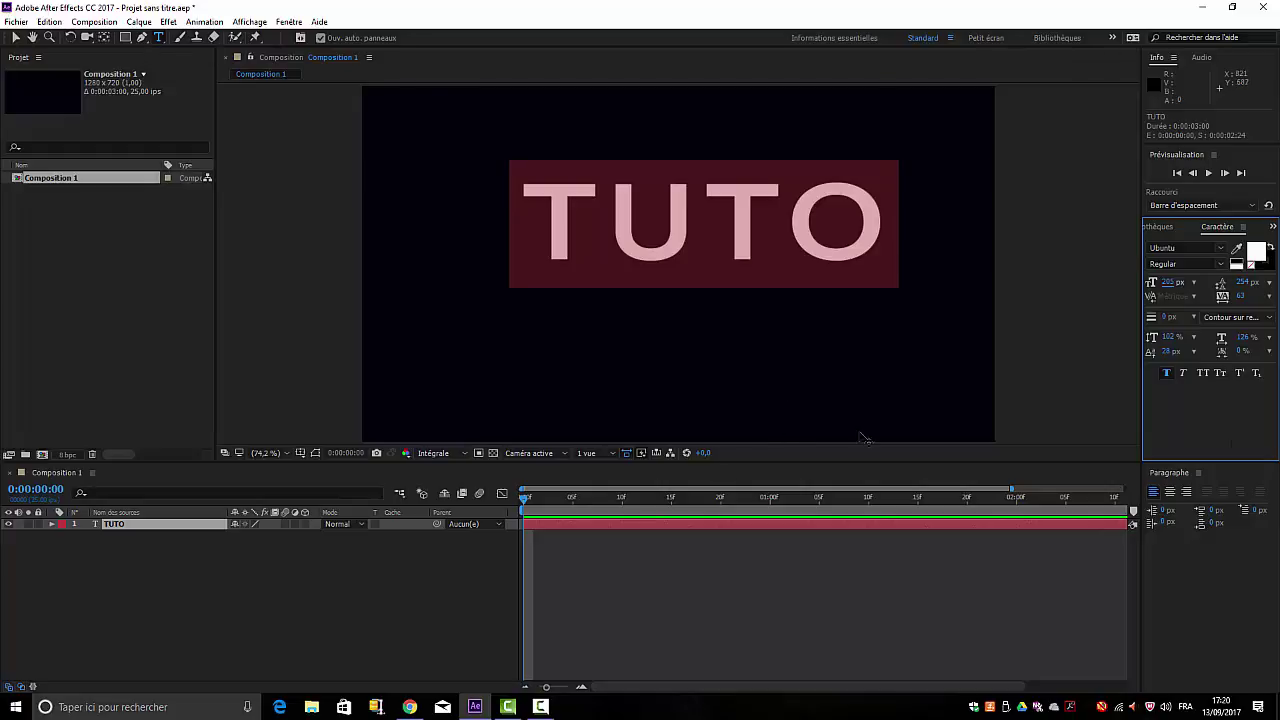
click(391, 638)
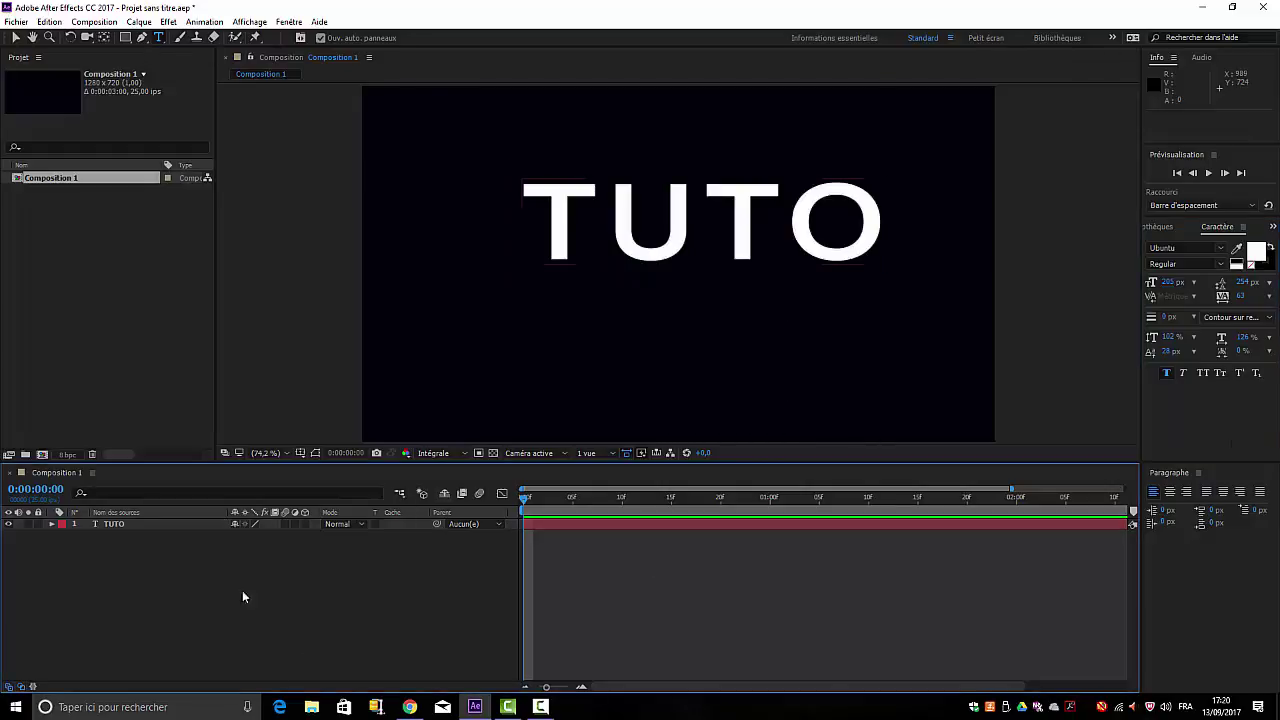
click(152, 526)
Use the Align panel to centre TUTO horizontally and vertically in the 1280×720 frame
click(292, 22)
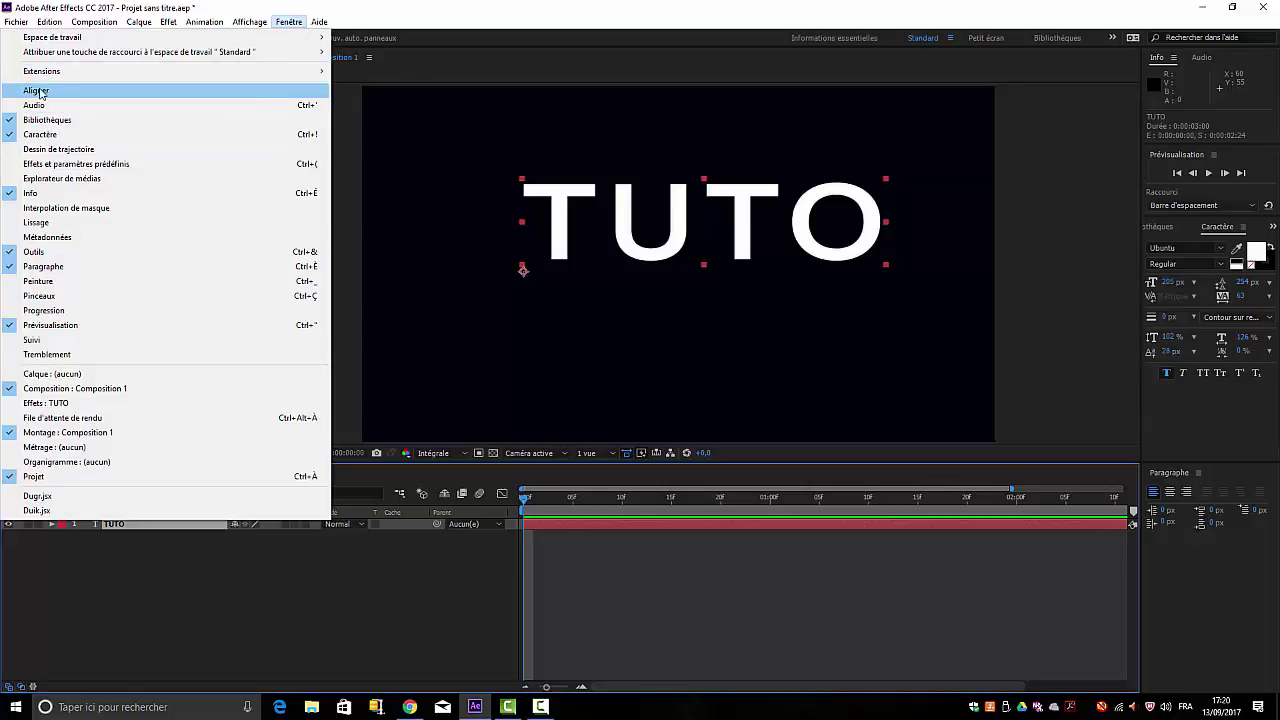
click(37, 92)
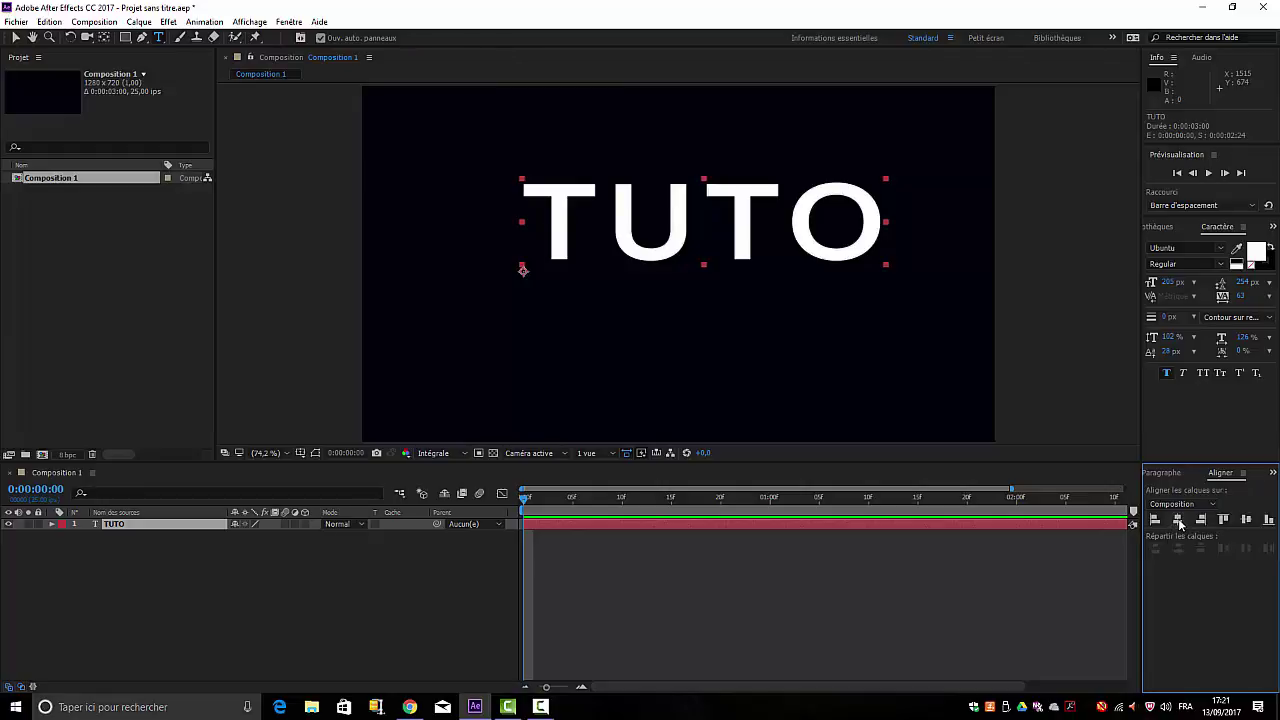
click(1180, 522)
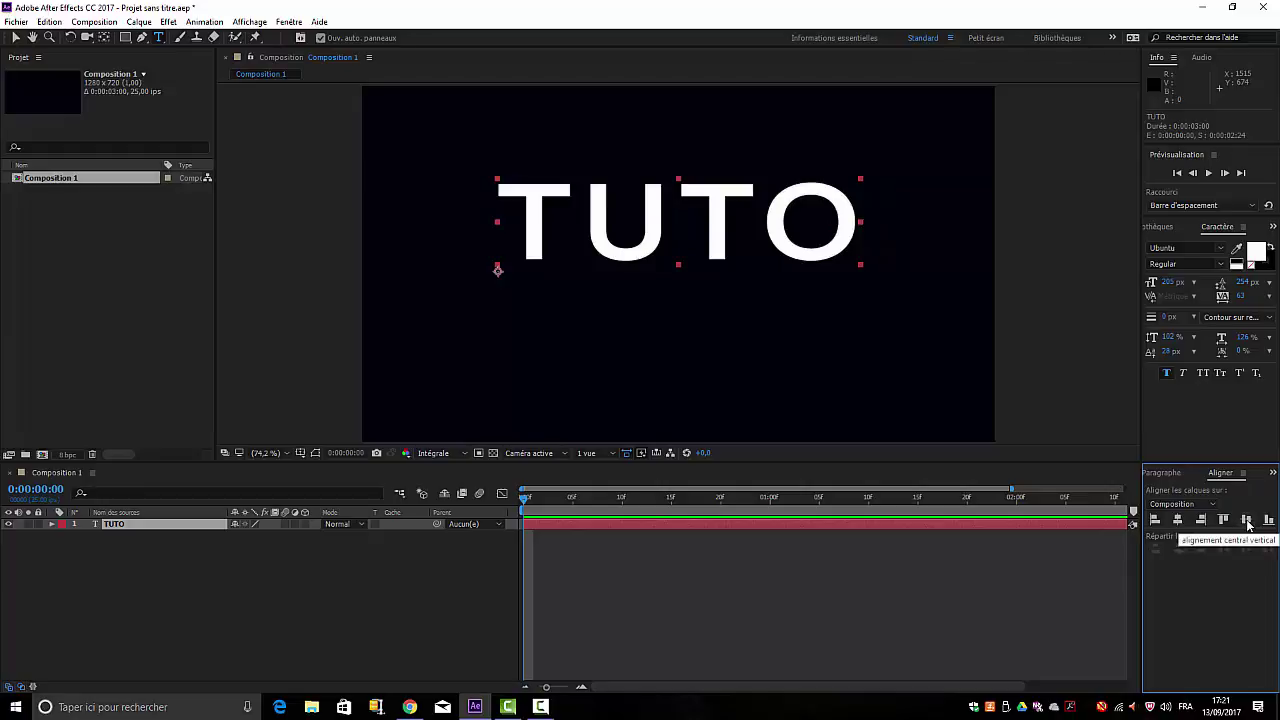
click(1246, 520)
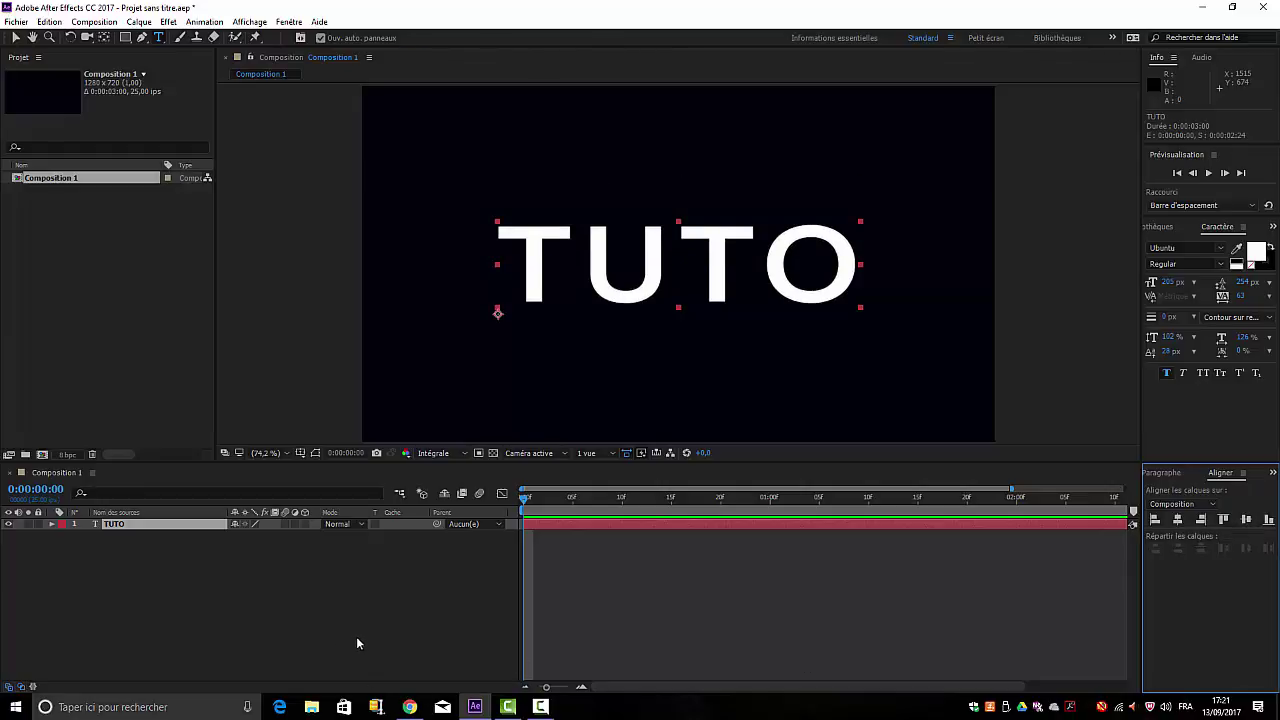
click(384, 615)
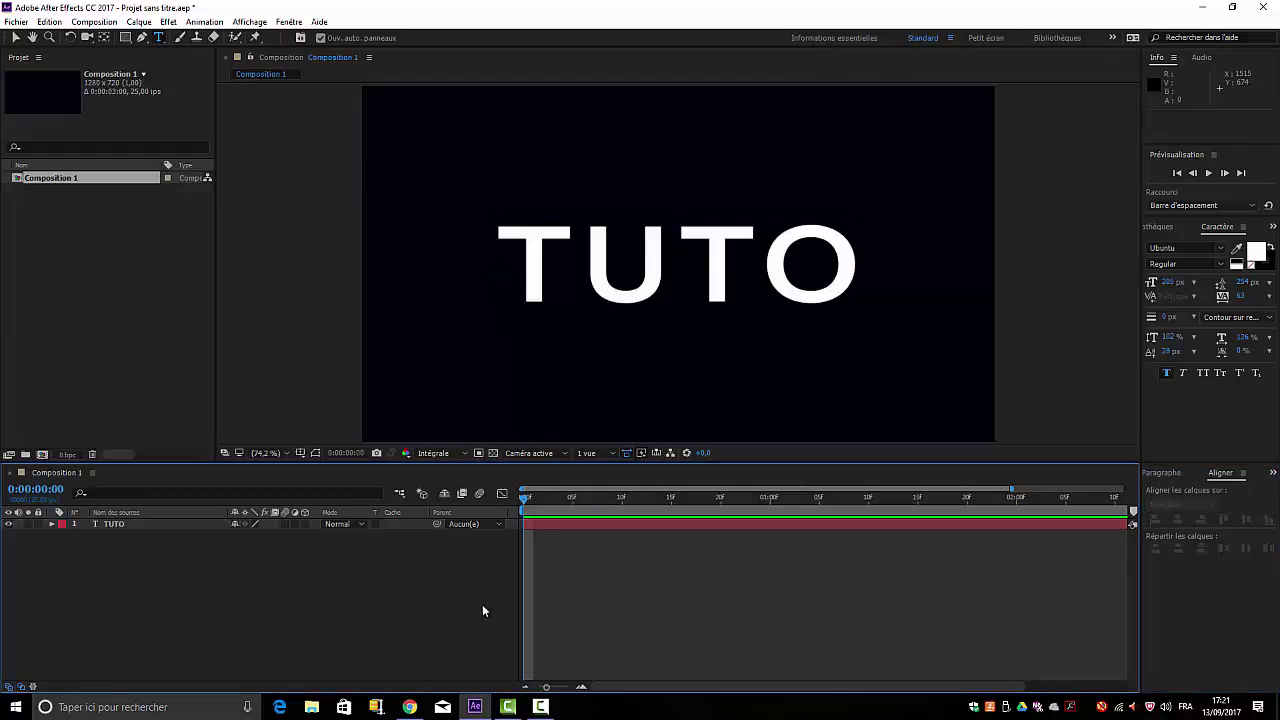
click(116, 526)
Duplicate the TUTO layer, rename the copy to texte, and hide it
key(Return)
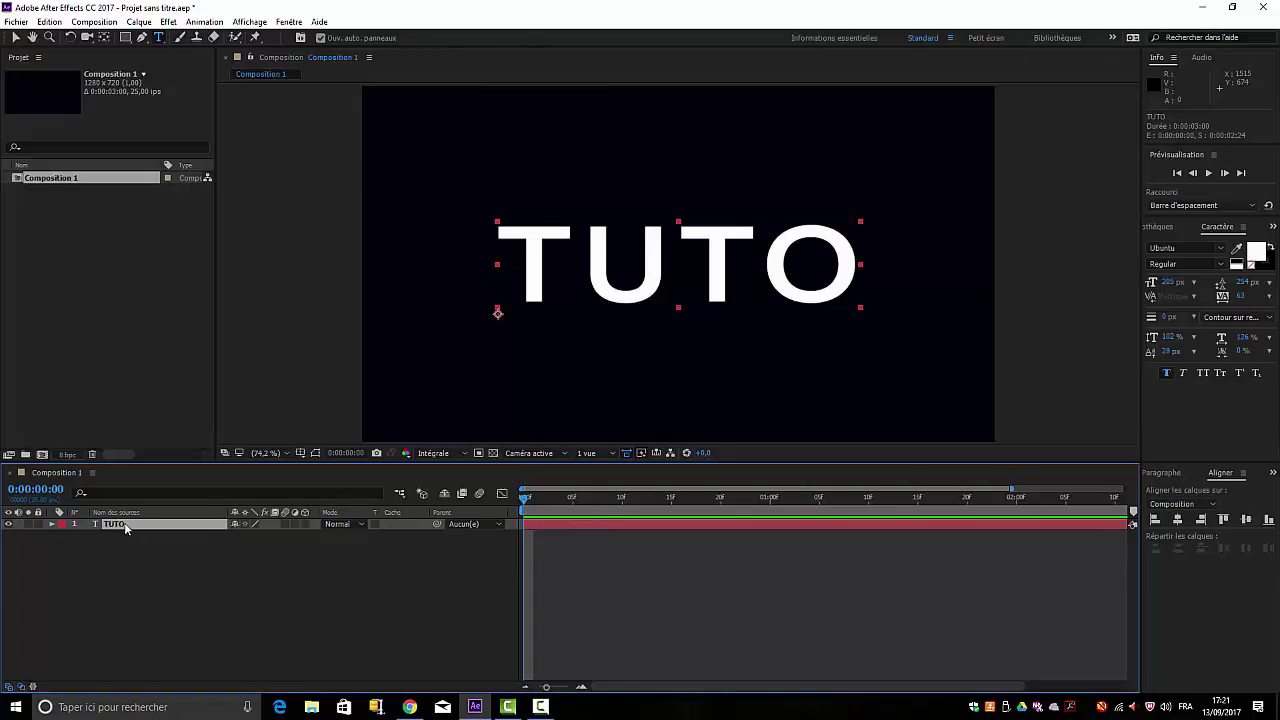
key(ctrl+d)
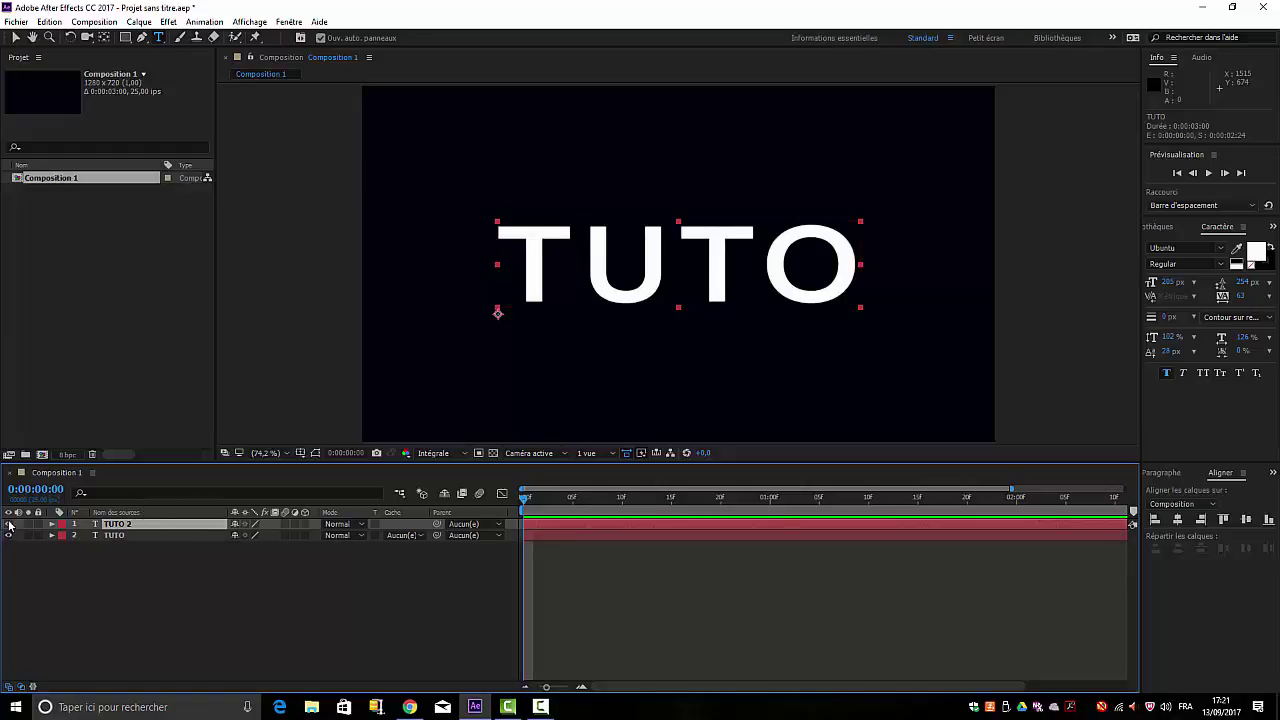
right_click(120, 528)
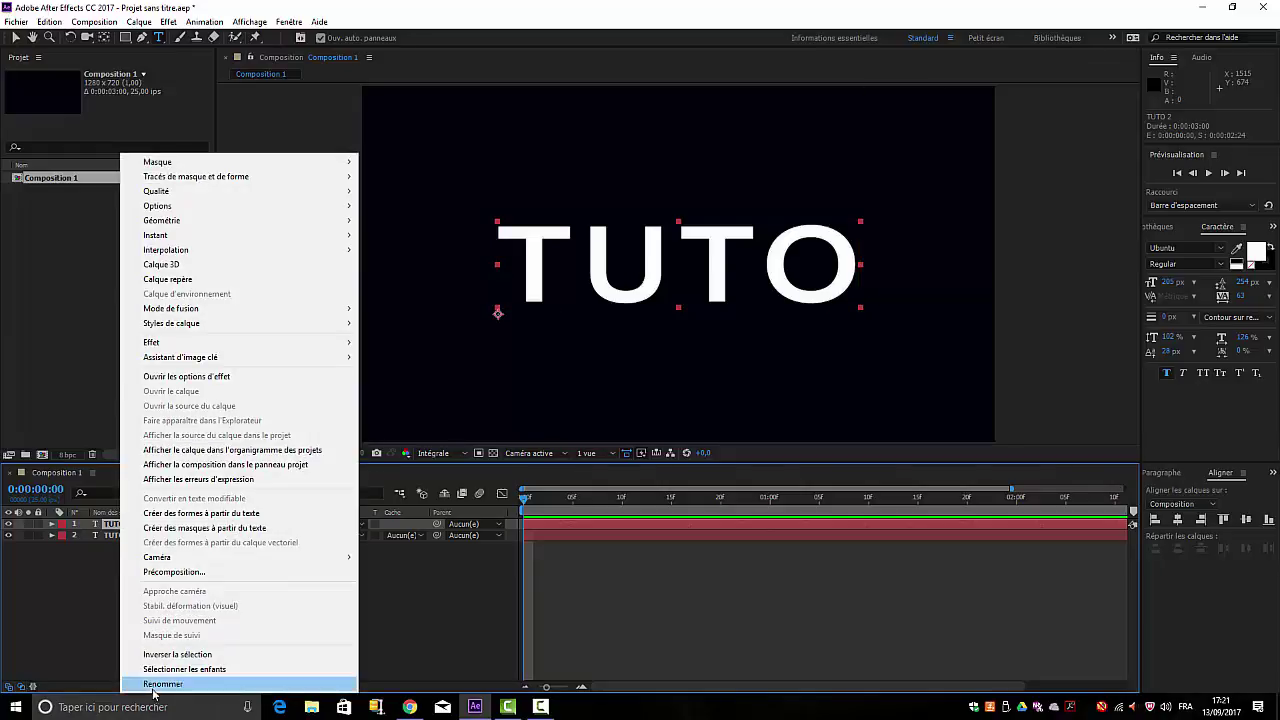
click(157, 684)
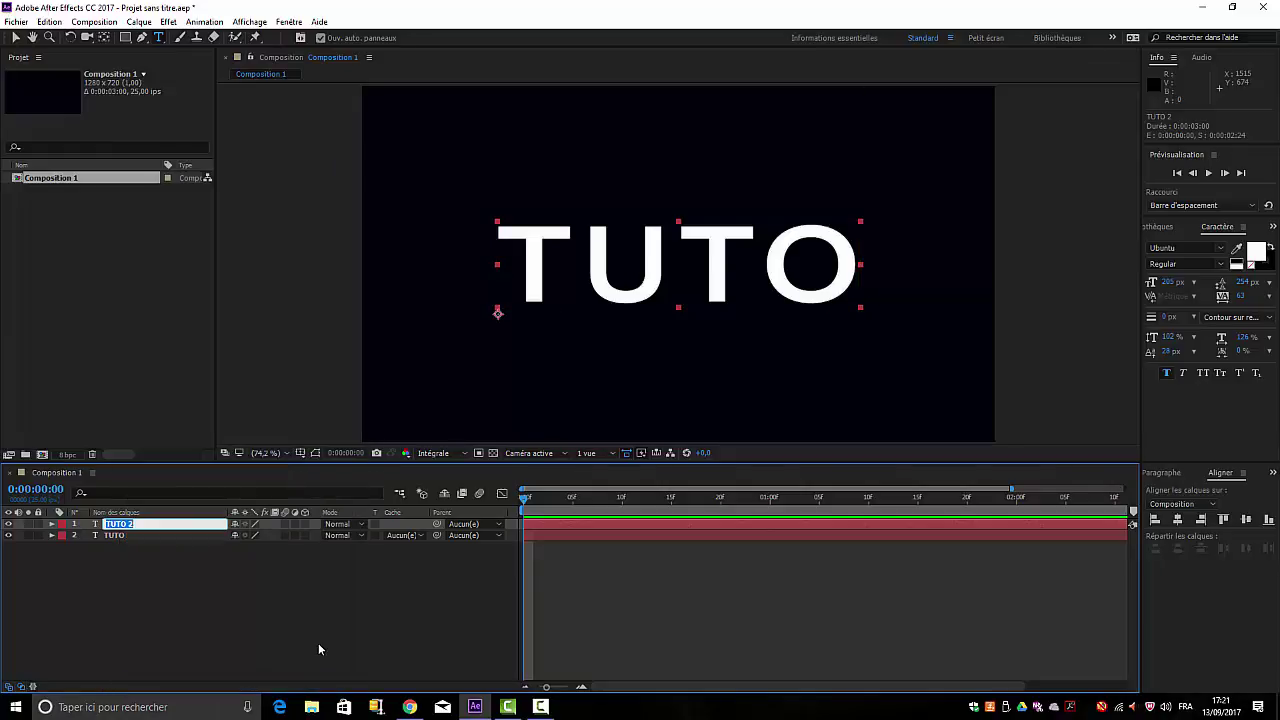
text(texte)
click(182, 605)
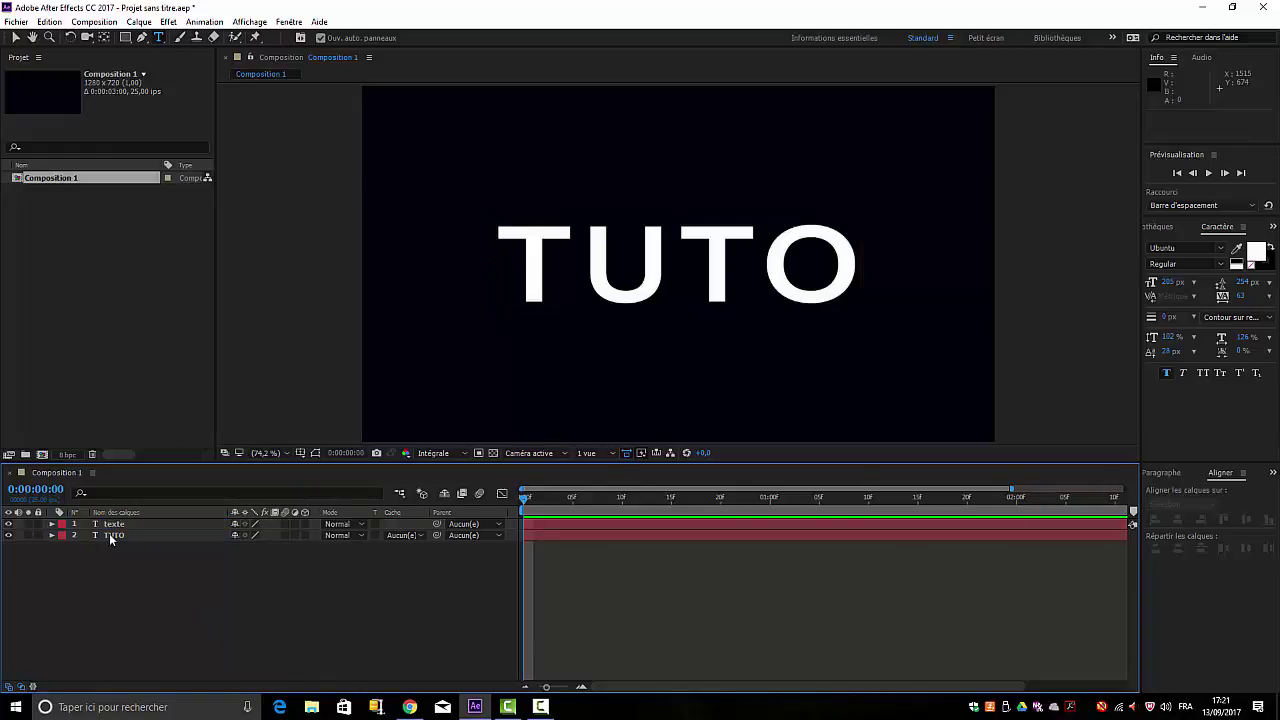
click(8, 524)
click(112, 535)
key(Return)
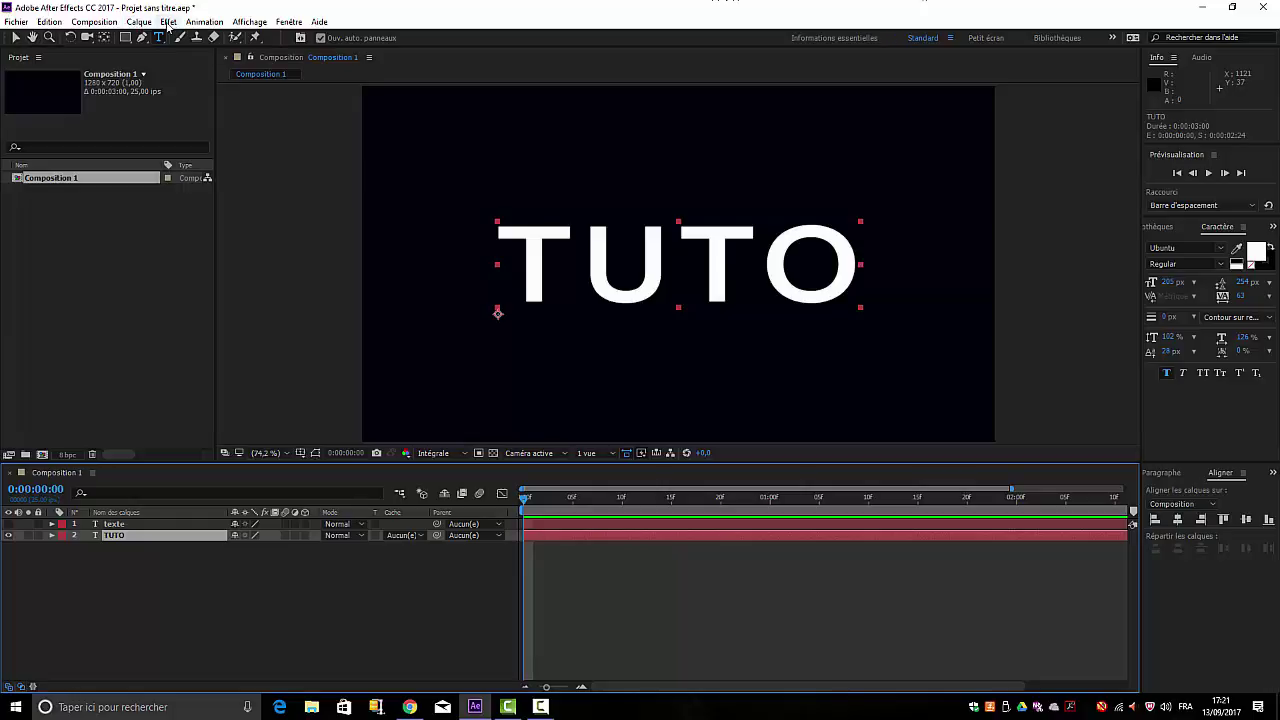
Apply Simulation > CC Pixel Polly to TUTO and set its Force to 45
click(168, 22)
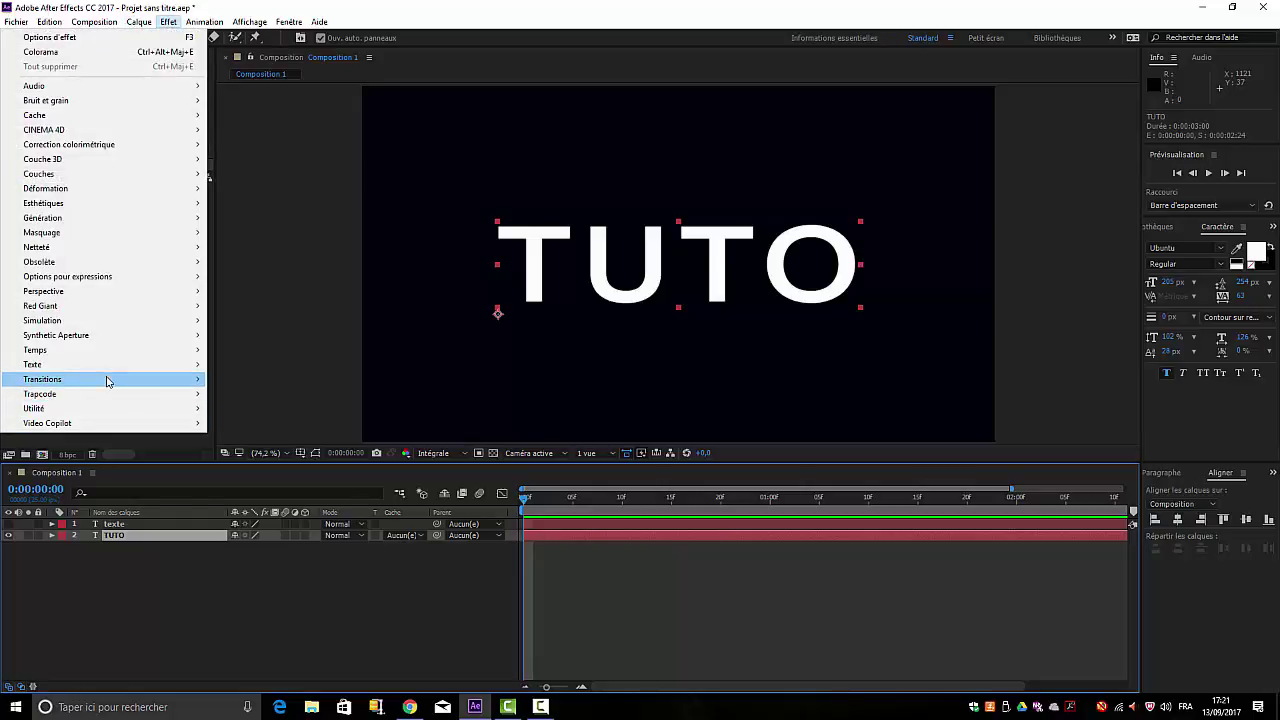
mouse_move(108, 378)
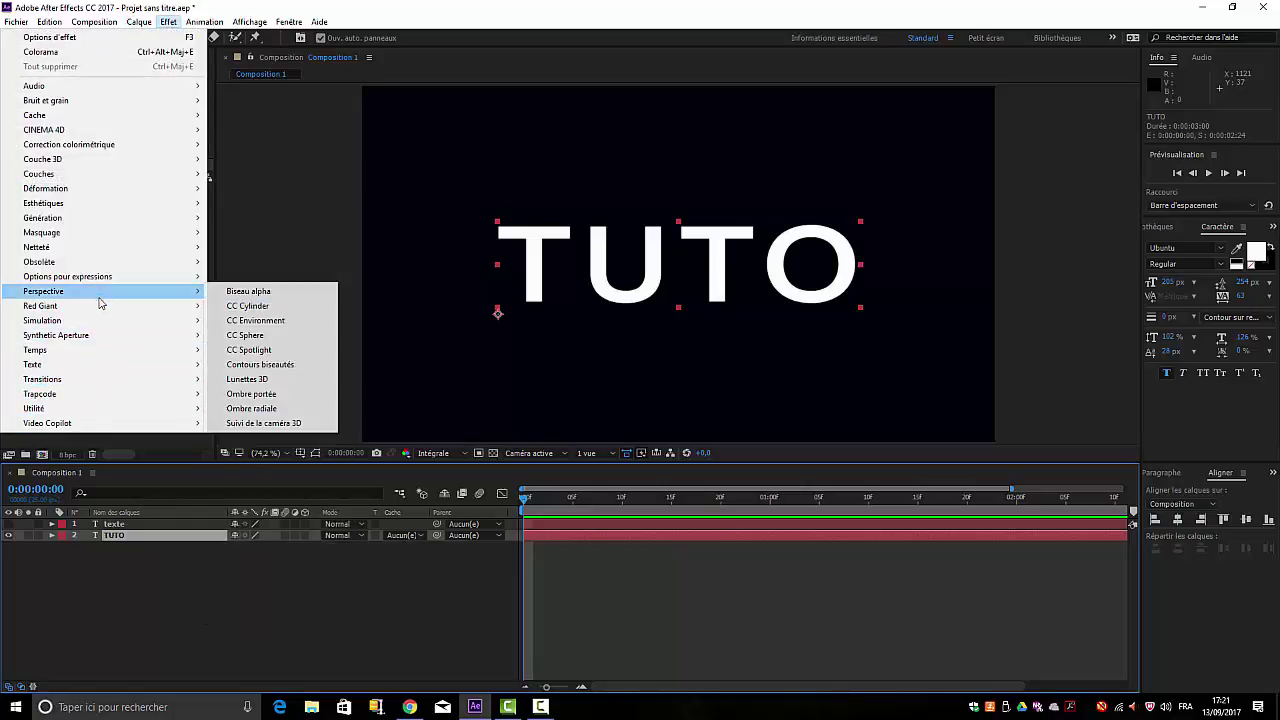
mouse_move(97, 320)
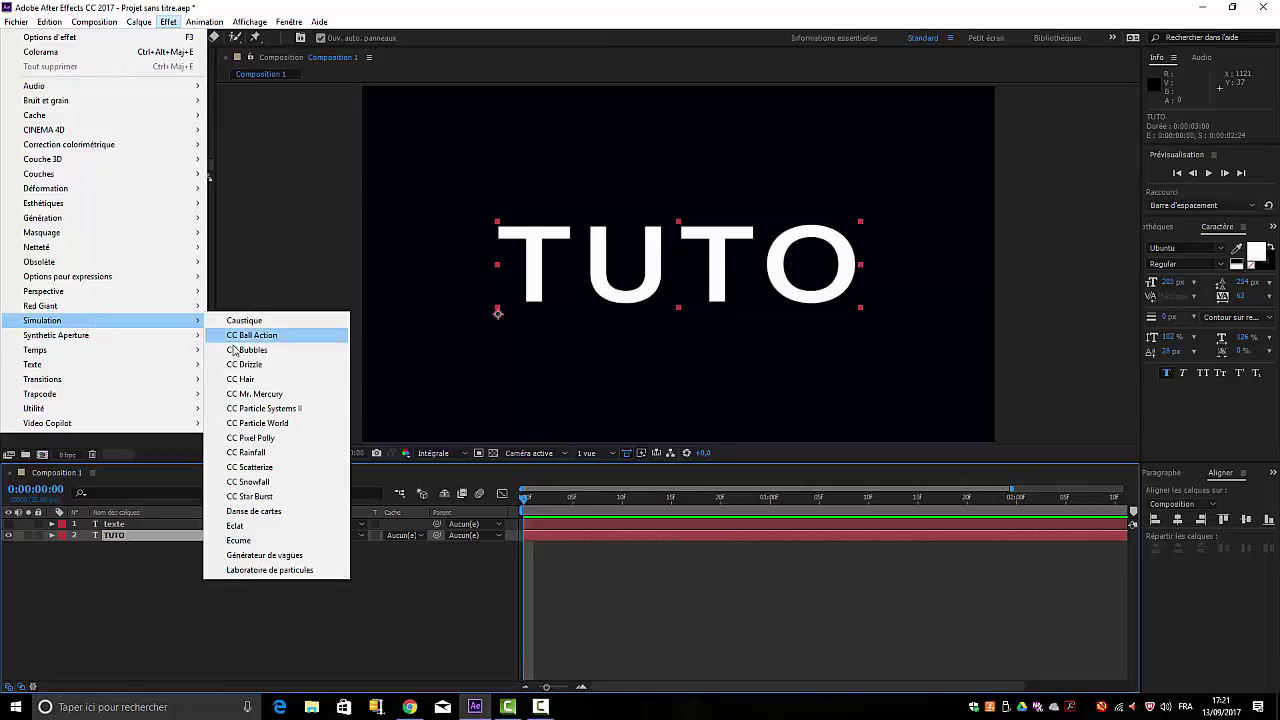
click(250, 442)
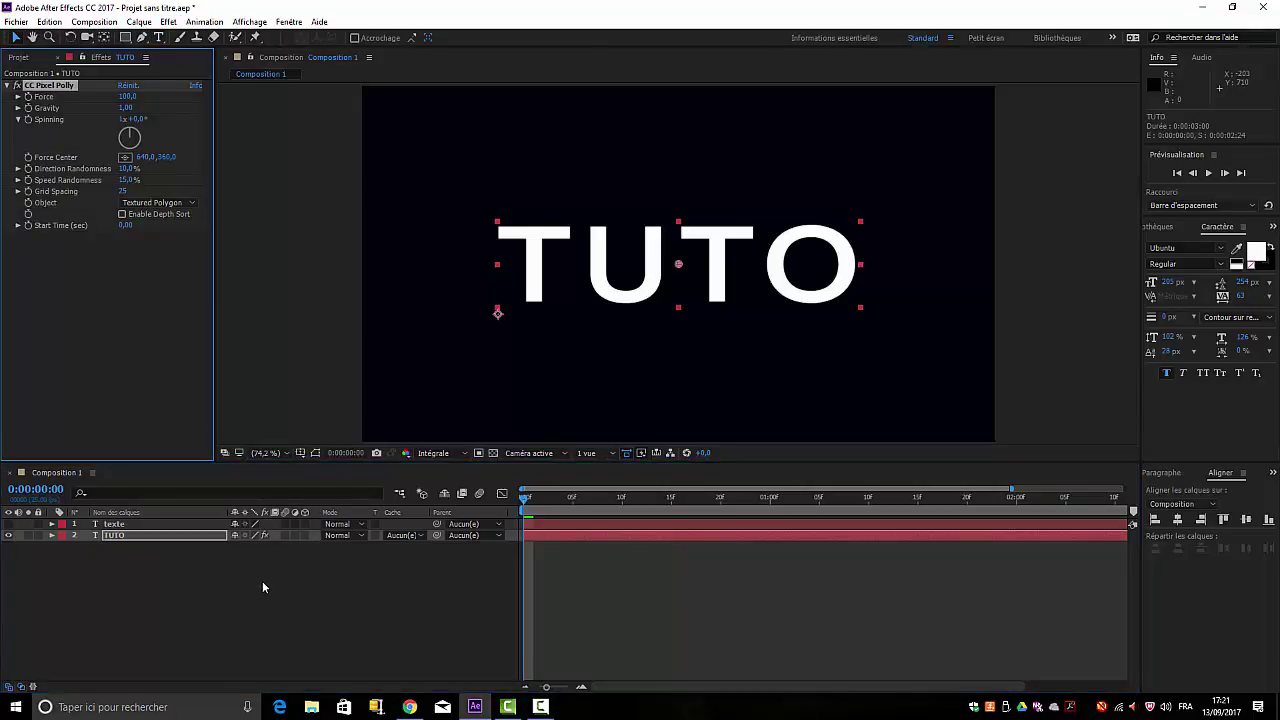
click(127, 97)
key(Return)
click(127, 97)
click(128, 97)
text(45)
click(124, 108)
Set Gravity 0, Direction Randomness 15%, Speed Randomness 26%, Grid Spacing 3, and preview the shatter
text(0)
click(127, 169)
text(15)
click(128, 180)
key(BackSpace)
text(25)
click(122, 191)
click(122, 281)
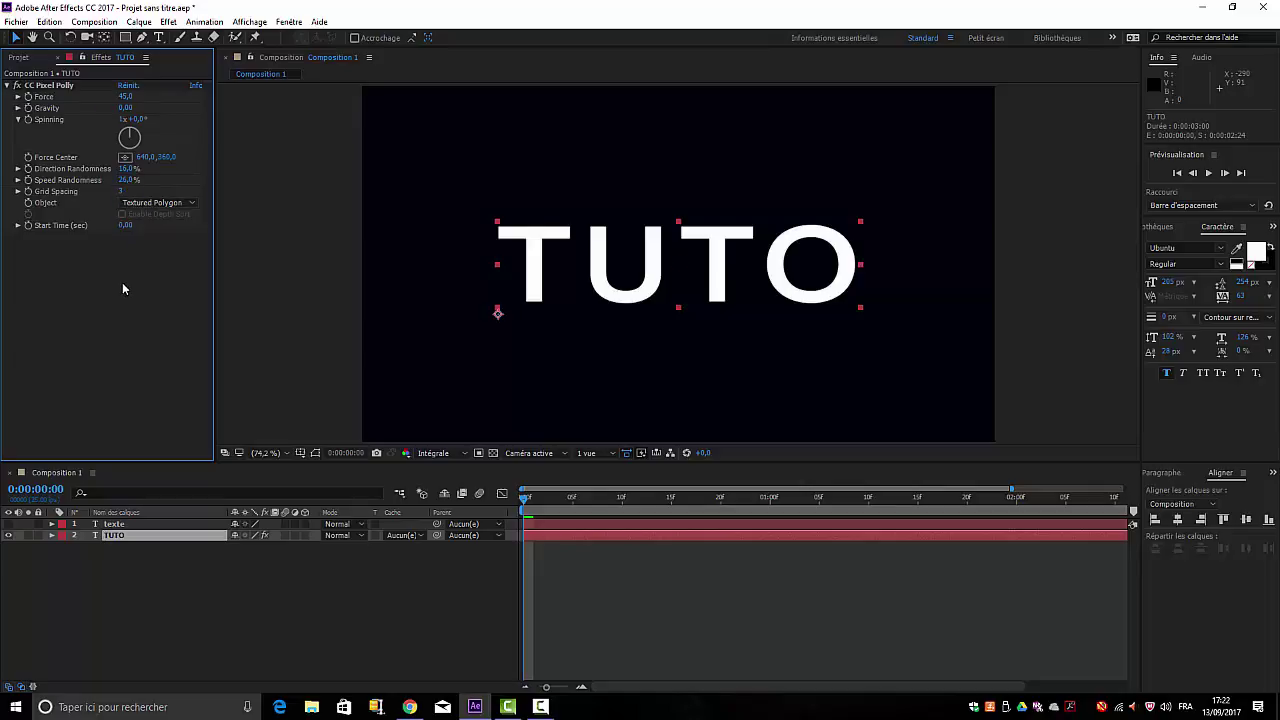
key(space)
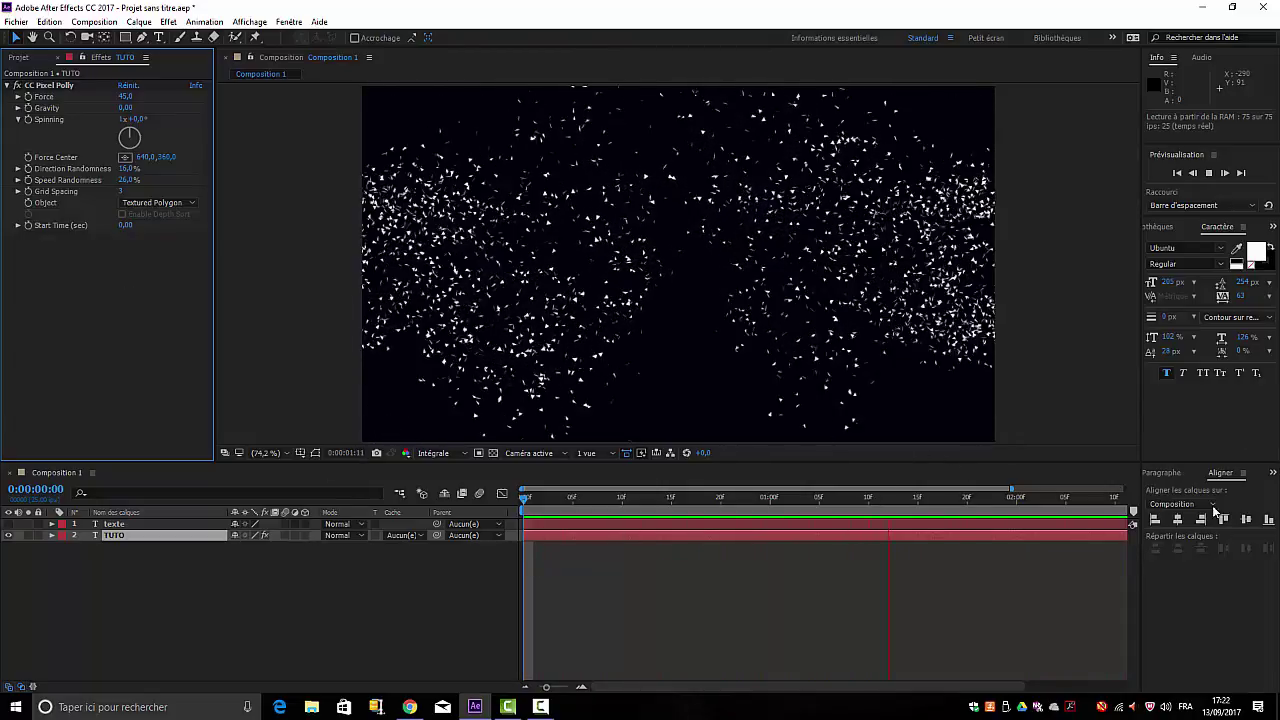
Stop the preview, move the playhead to 0:00:00:00, and zoom out to the full 3-second timeline
click(356, 604)
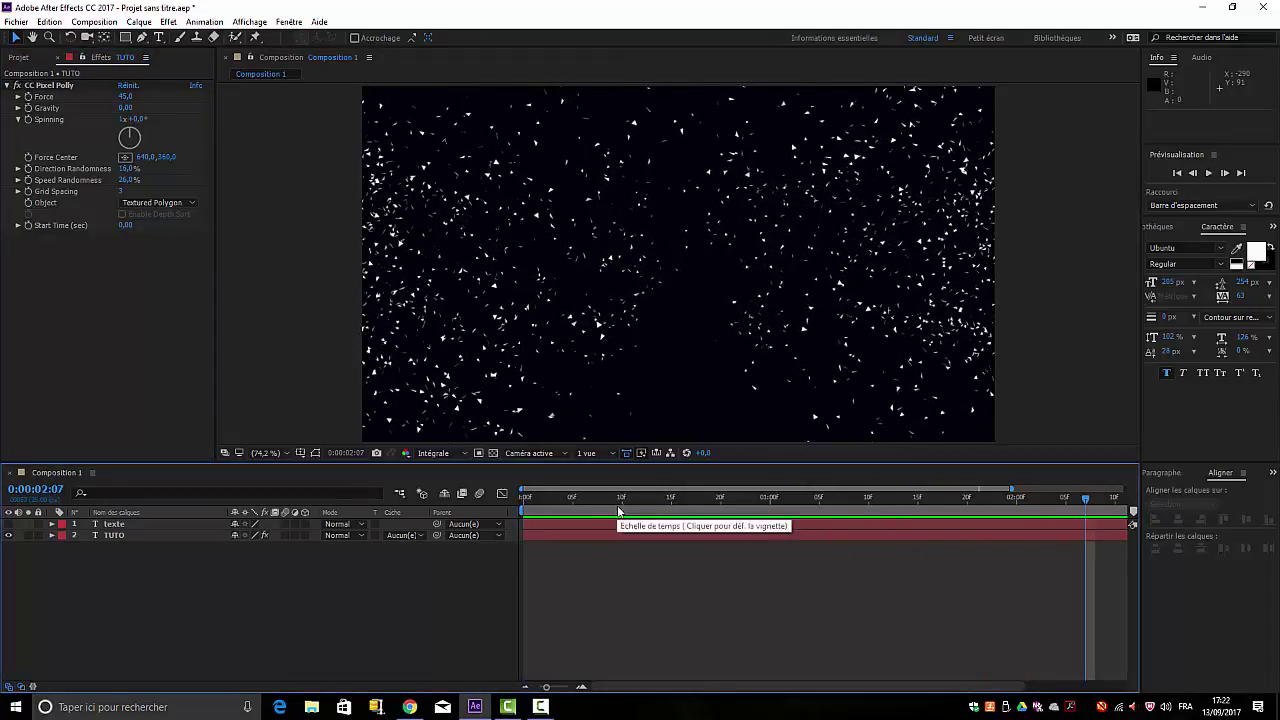
click(1087, 498)
drag(1087, 498, 472, 510)
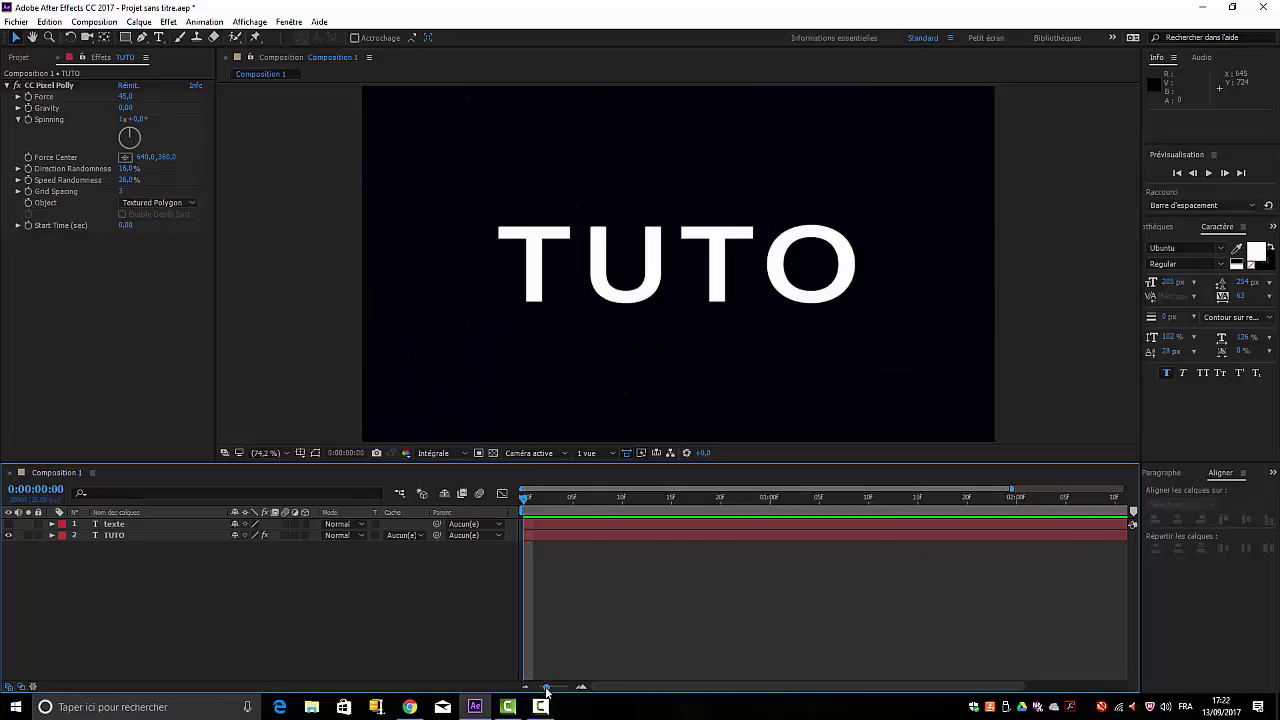
drag(546, 687, 539, 687)
click(119, 535)
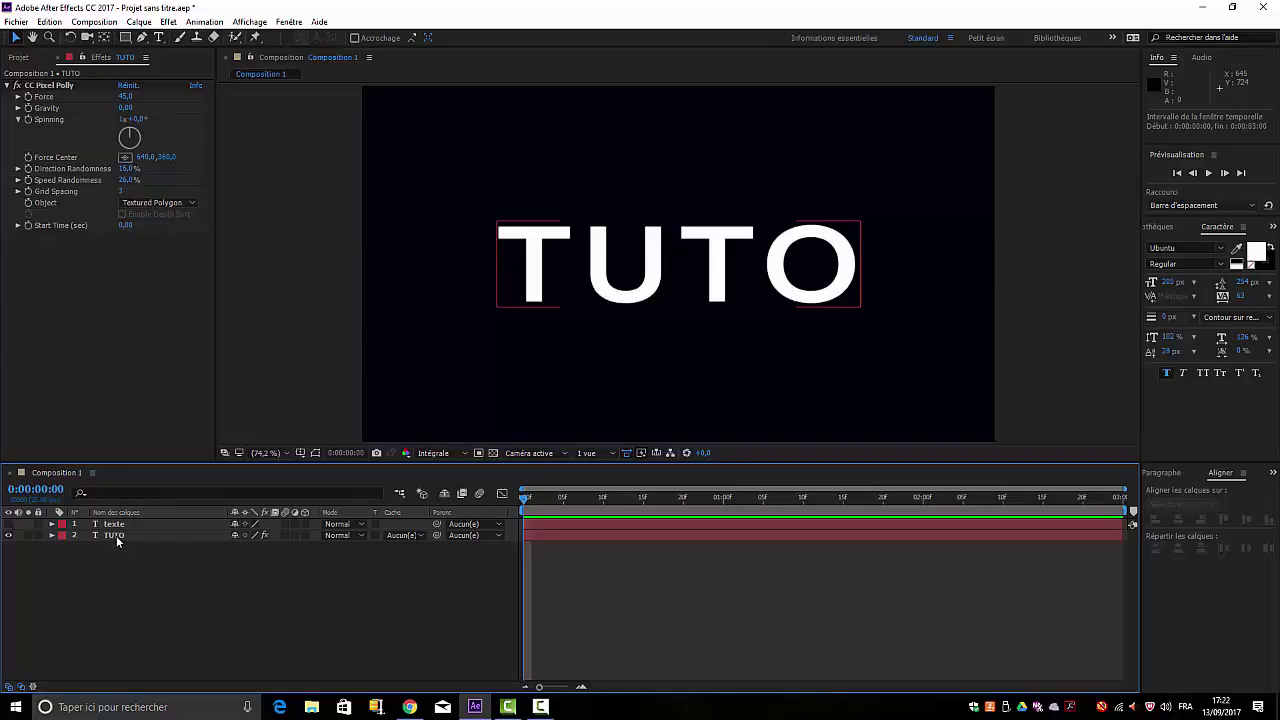
Draw a closed four-point Pen mask around the T of the TUTO layer
click(116, 535)
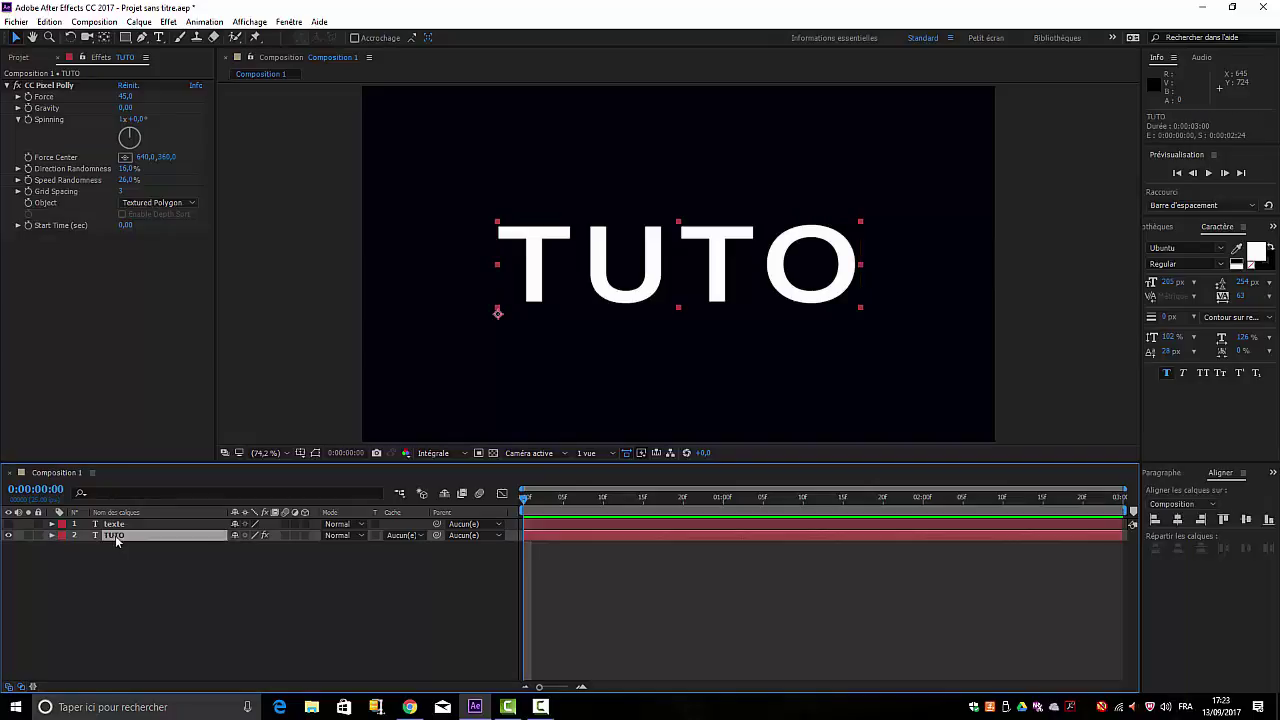
key(Return)
click(142, 38)
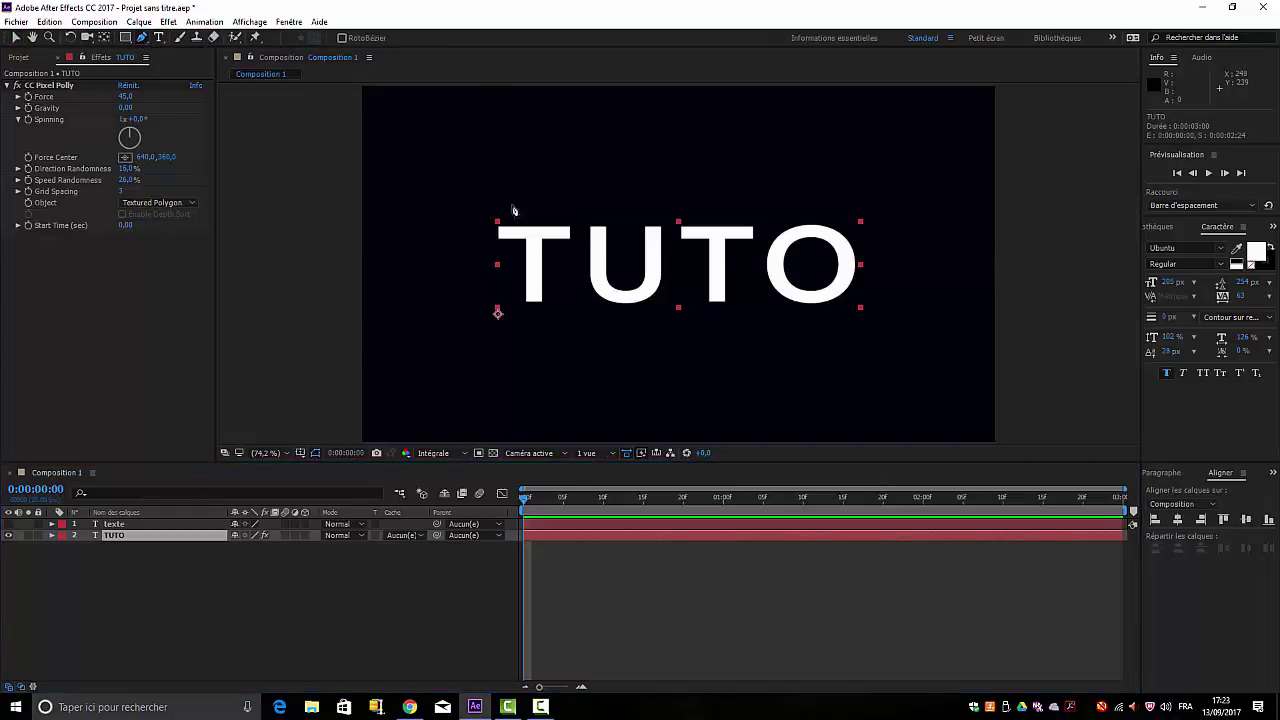
click(484, 204)
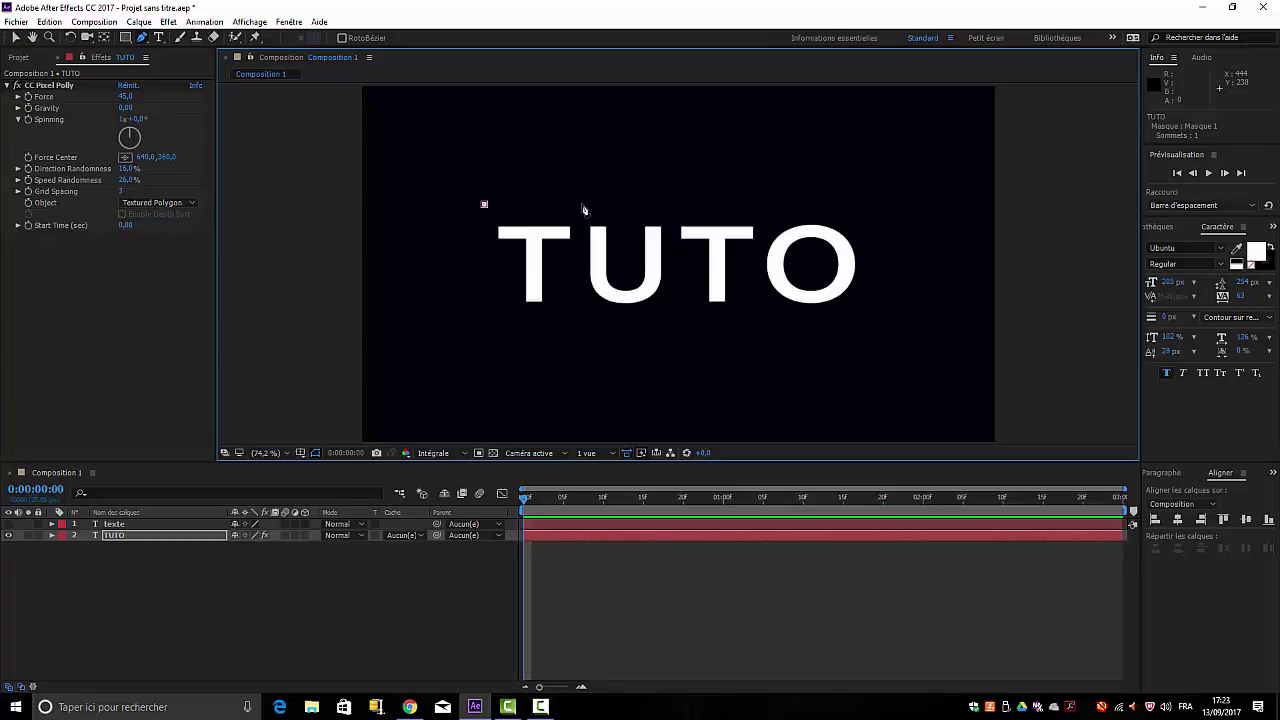
click(582, 204)
click(572, 301)
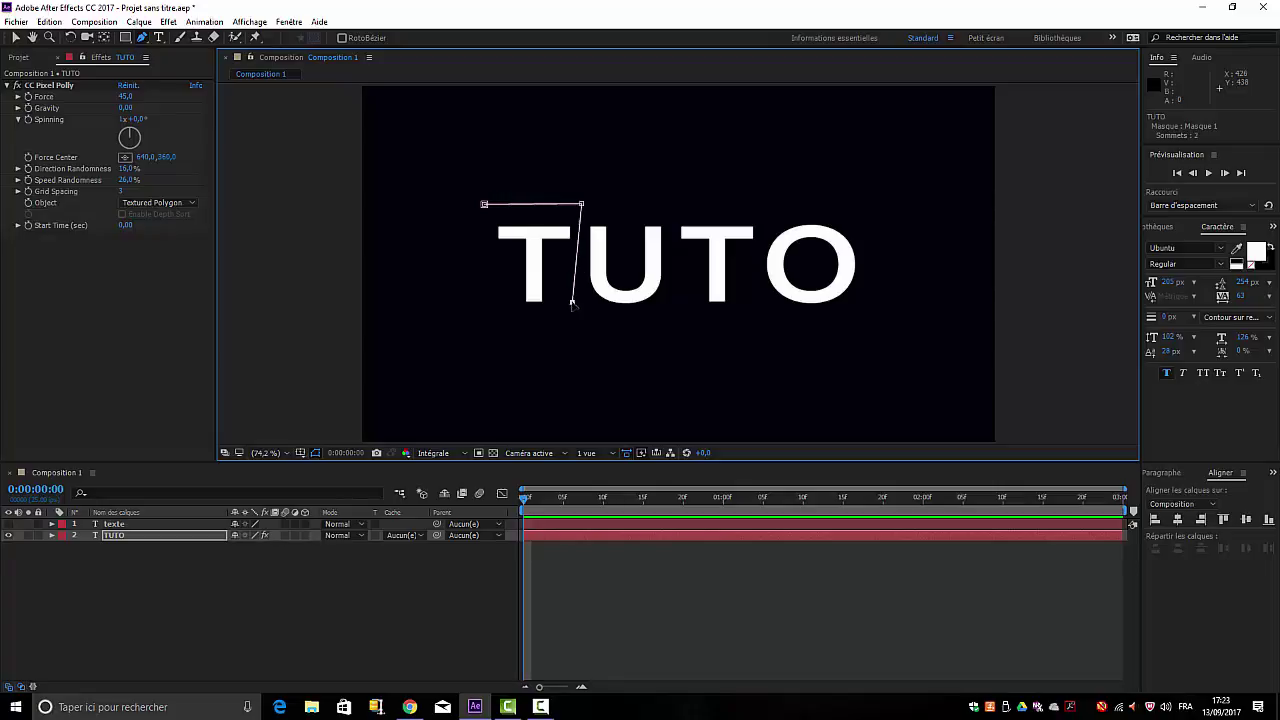
click(493, 309)
click(484, 205)
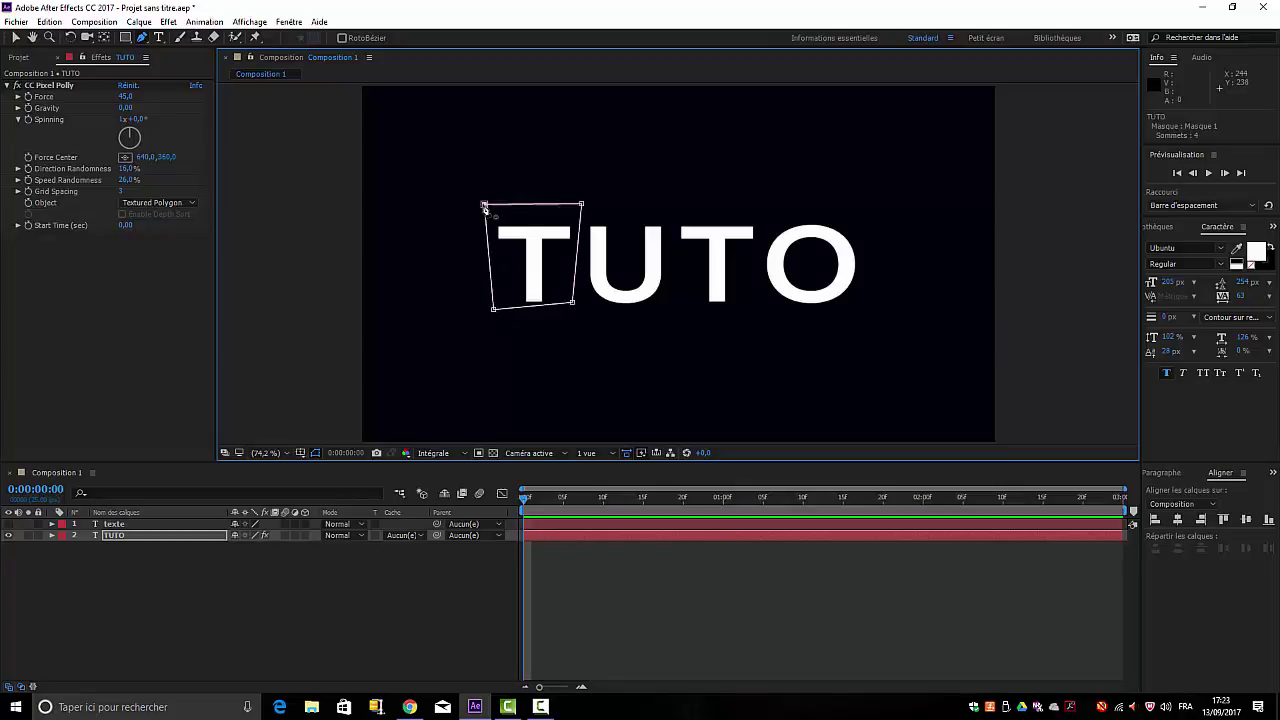
Collapse the TUTO layer's properties and duplicate the T-masked layer
click(51, 535)
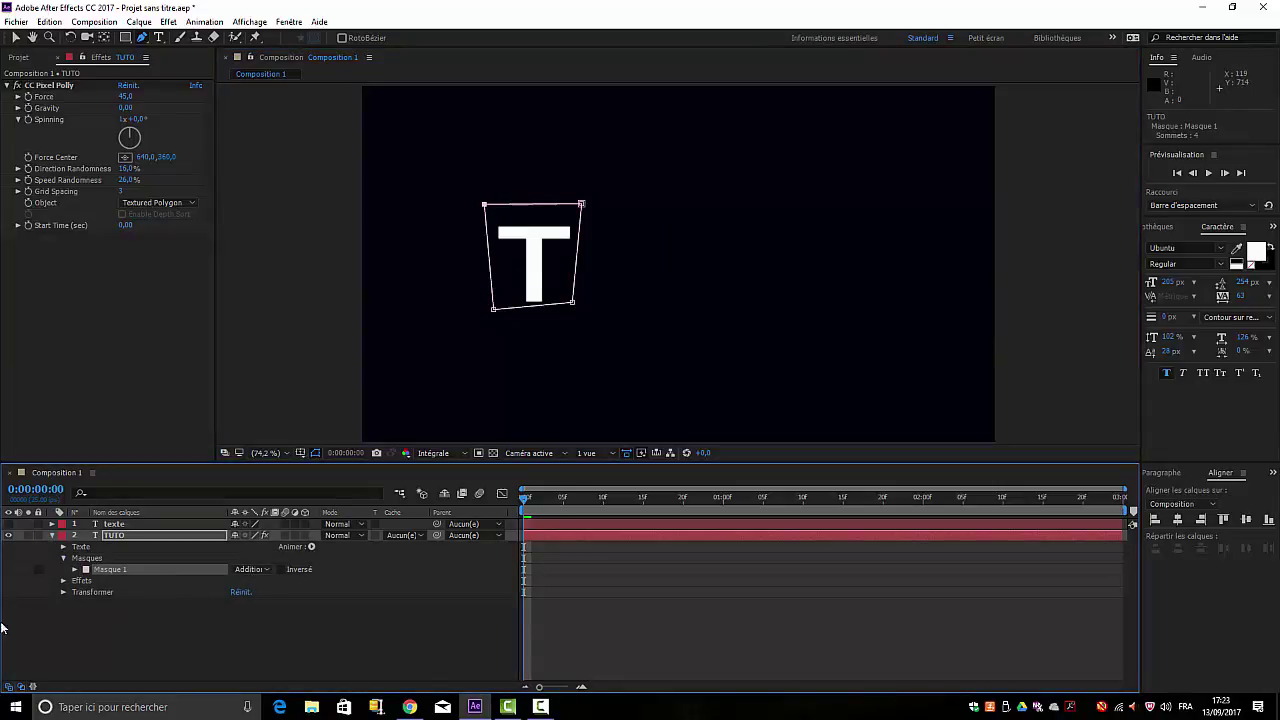
click(64, 558)
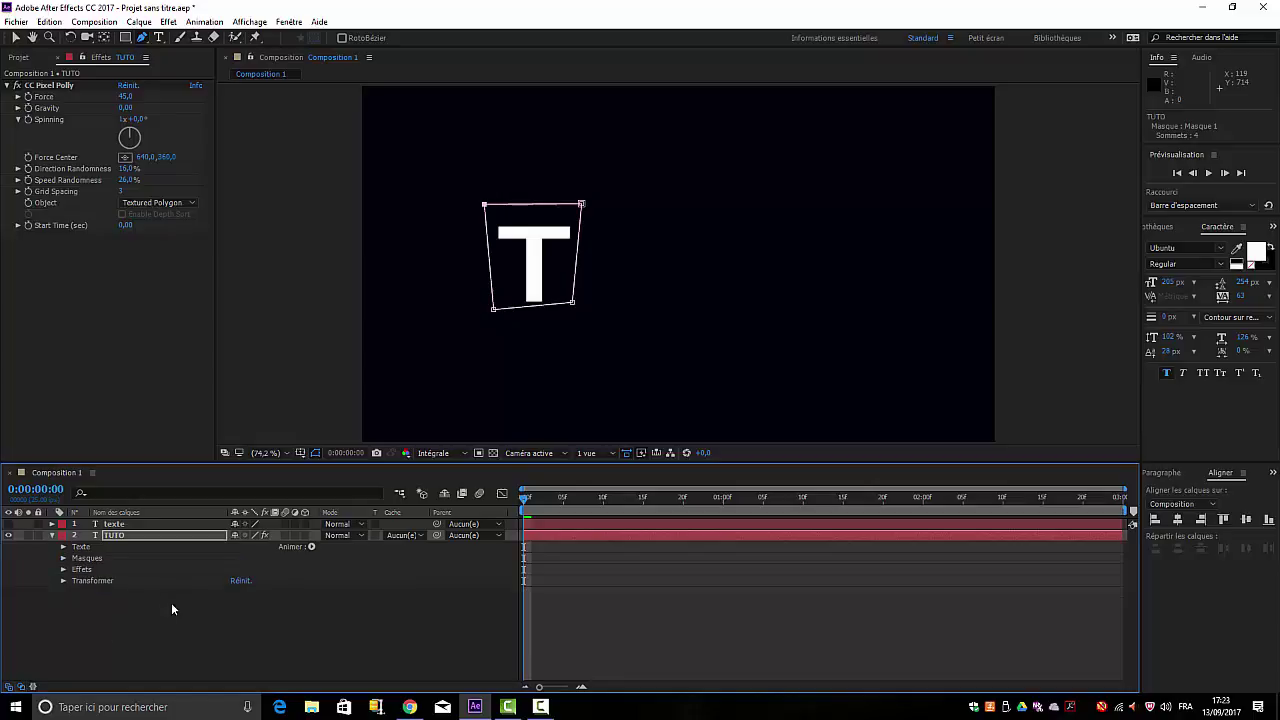
click(53, 536)
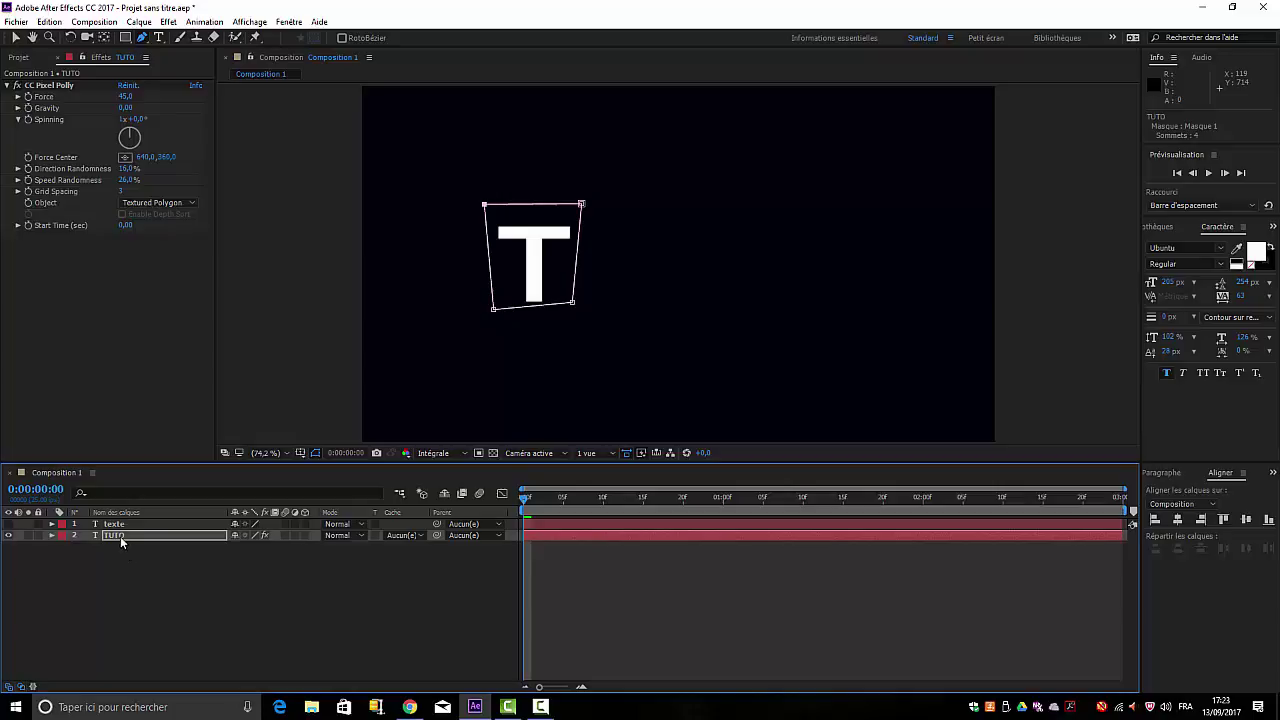
click(120, 536)
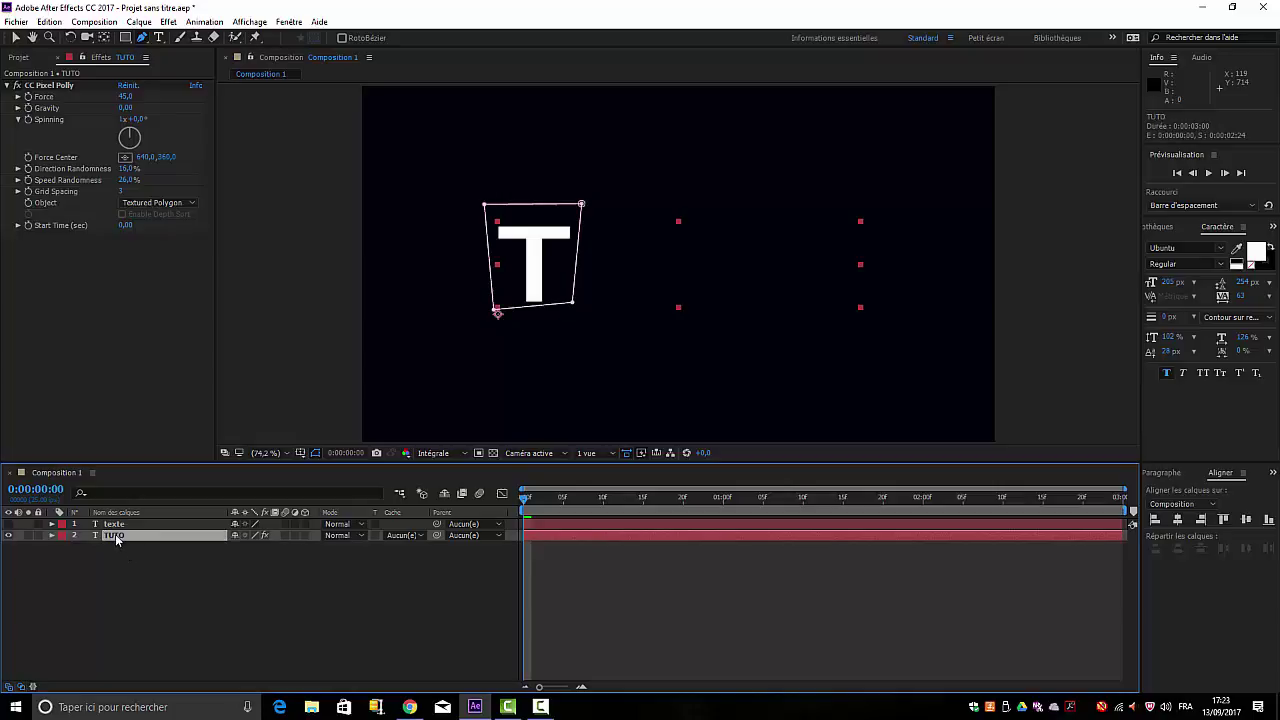
key(ctrl+d)
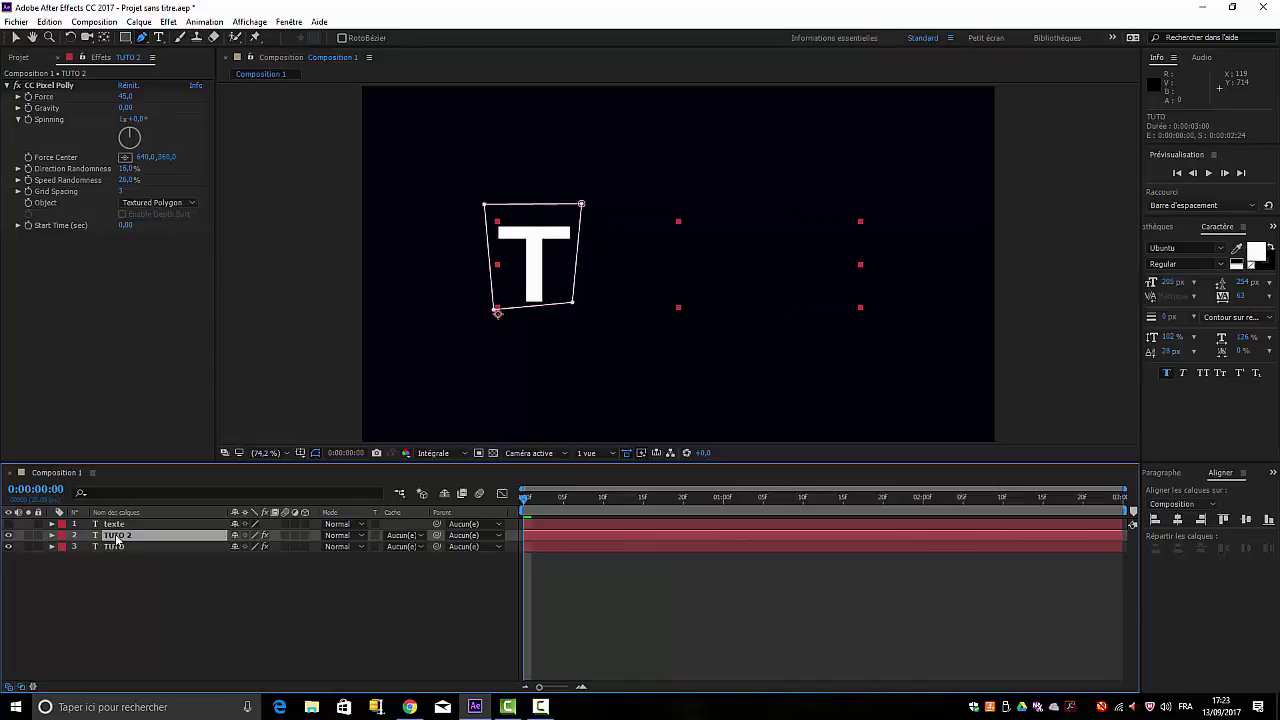
Rename the TUTO 2 duplicate layer to t
right_click(122, 540)
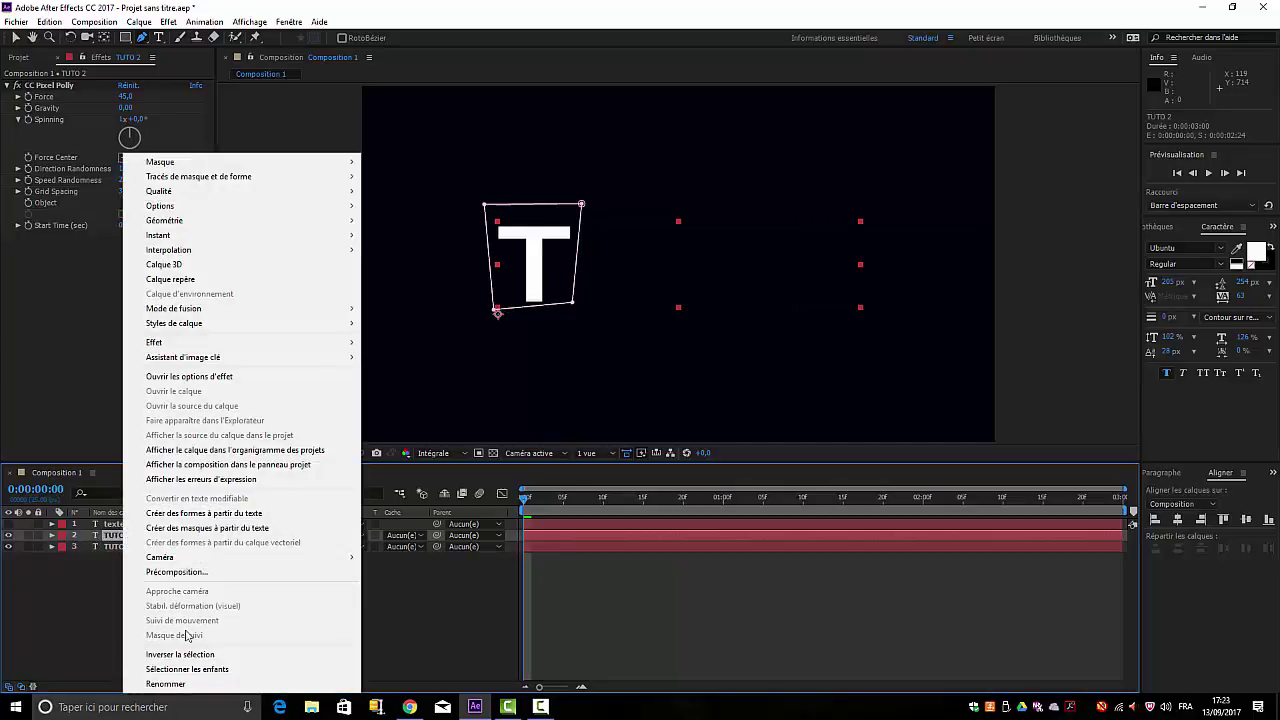
click(165, 684)
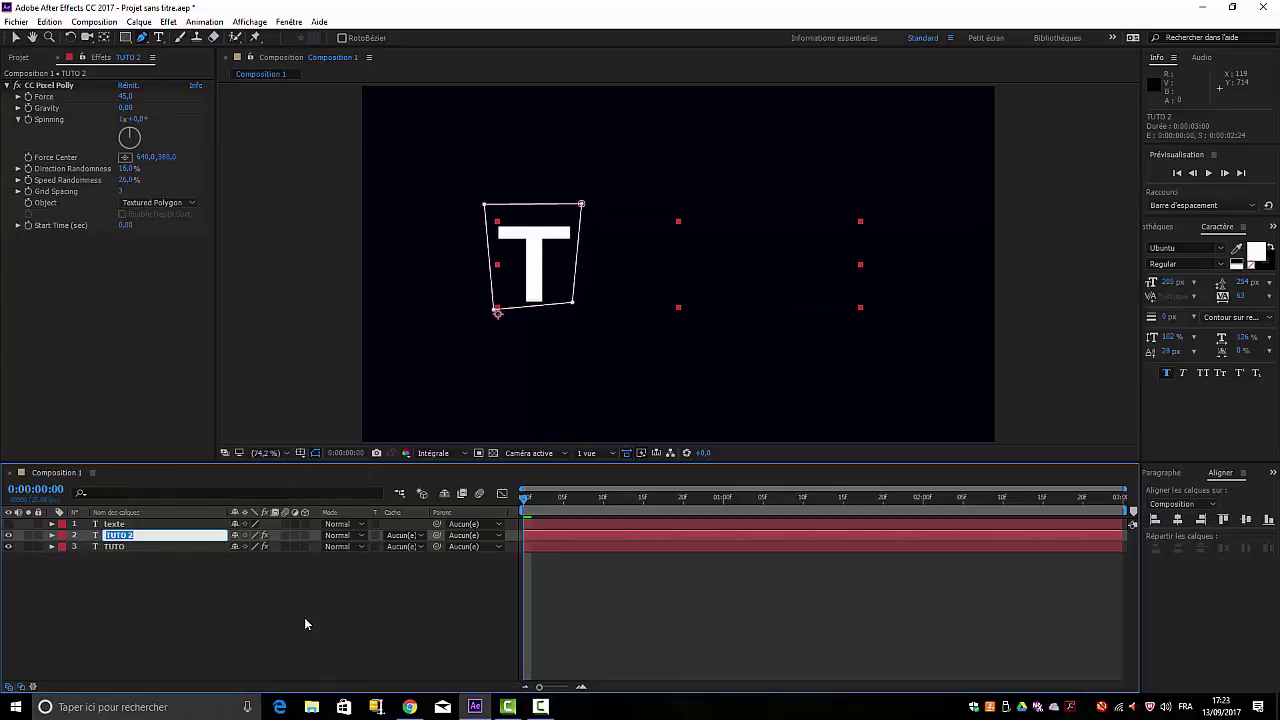
text(t)
click(232, 598)
click(125, 549)
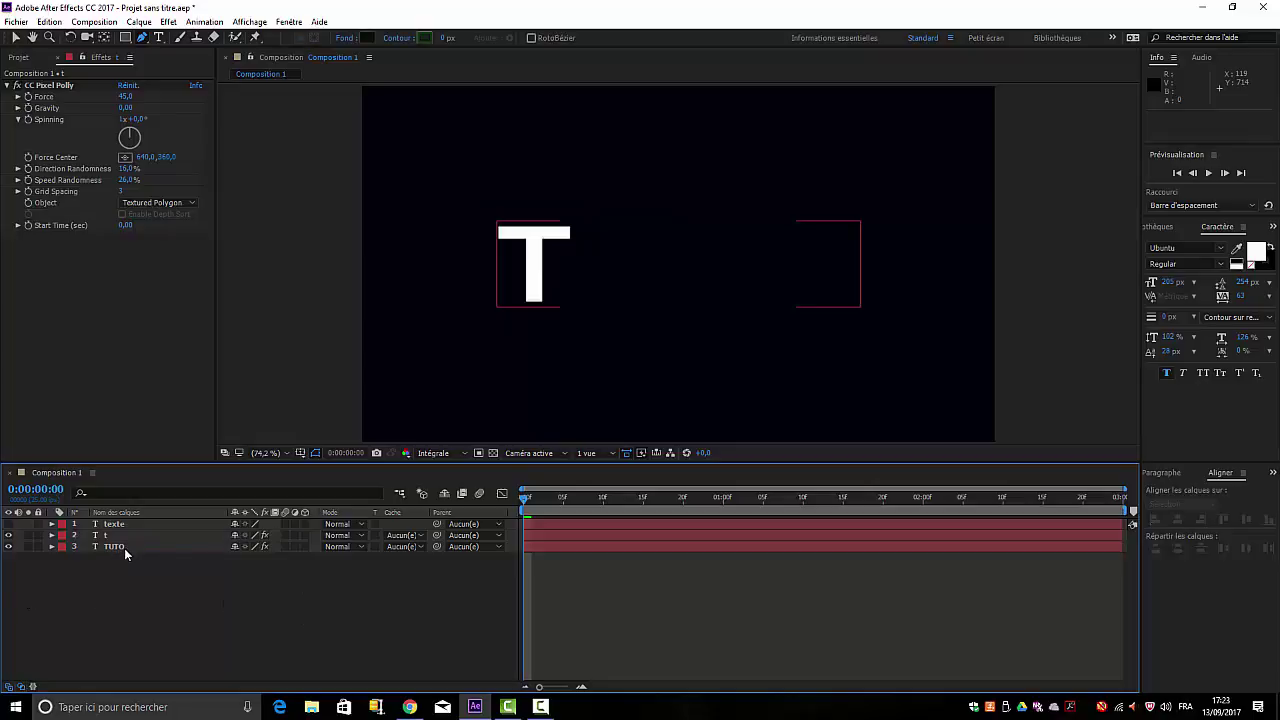
click(122, 546)
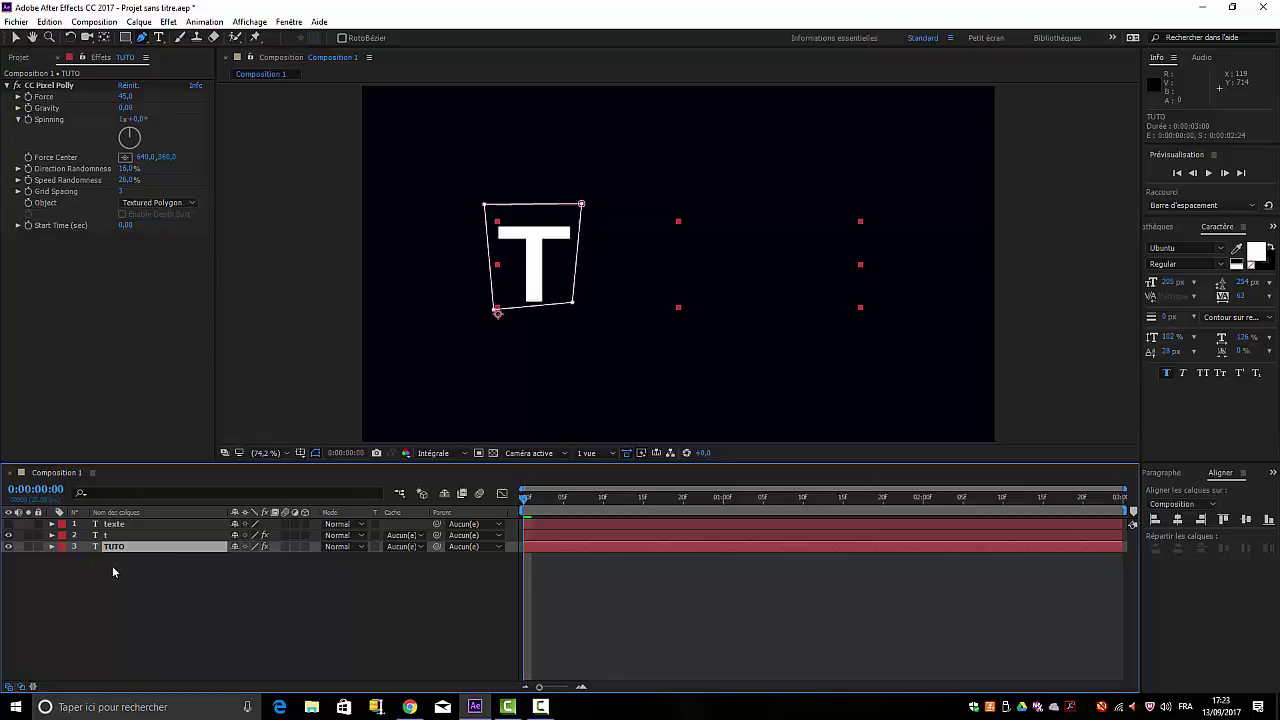
key(Return)
Undo an accidental move of the t layer, hide it, and reselect TUTO
click(16, 37)
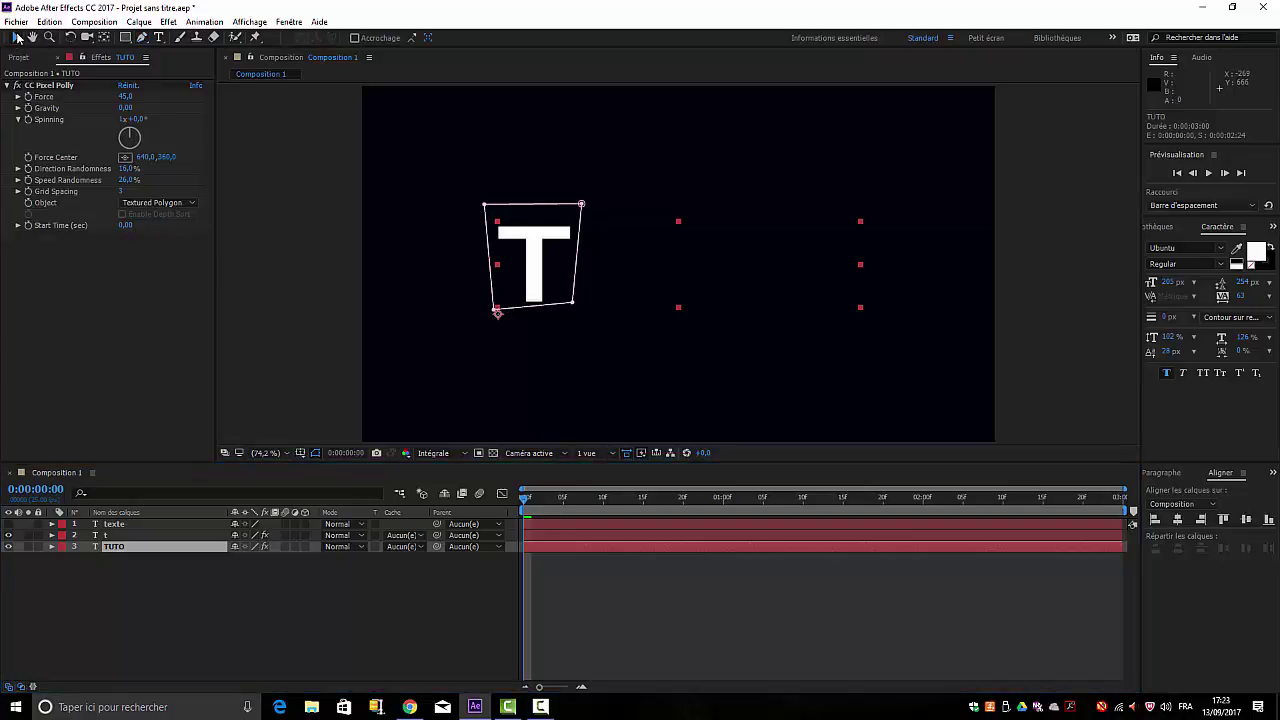
click(530, 212)
click(530, 212)
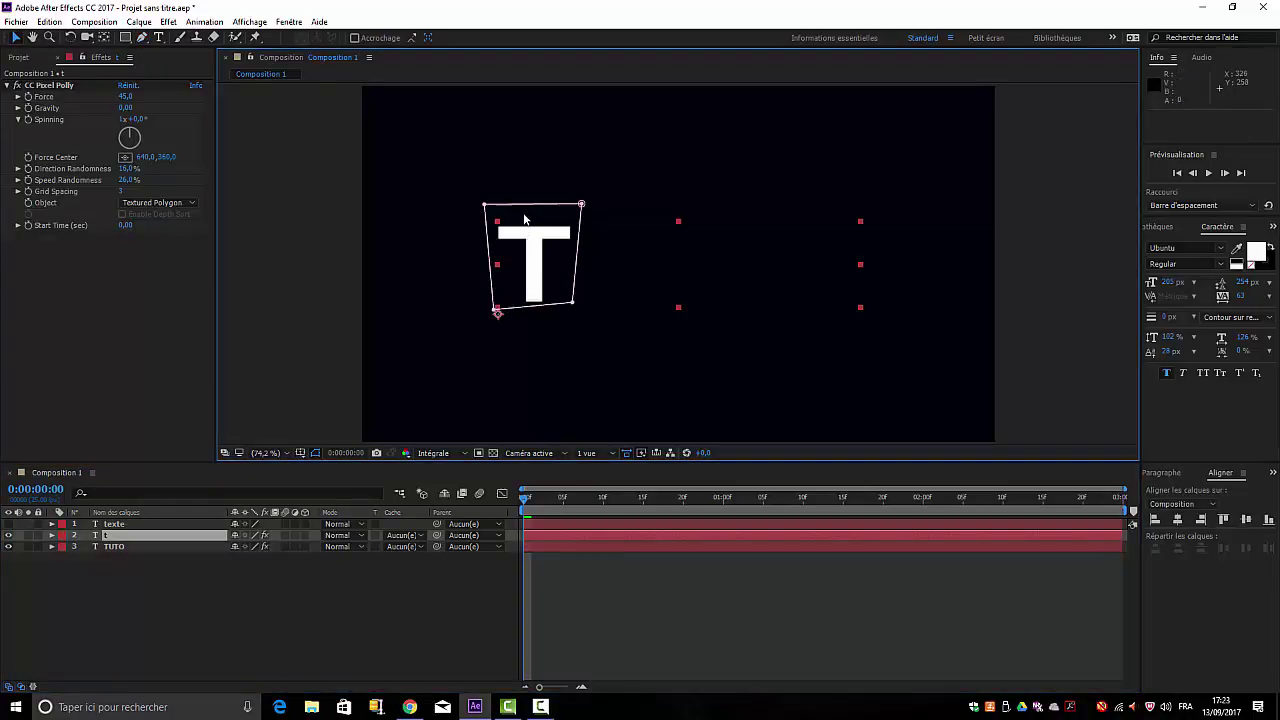
click(528, 218)
click(530, 252)
drag(516, 291, 576, 287)
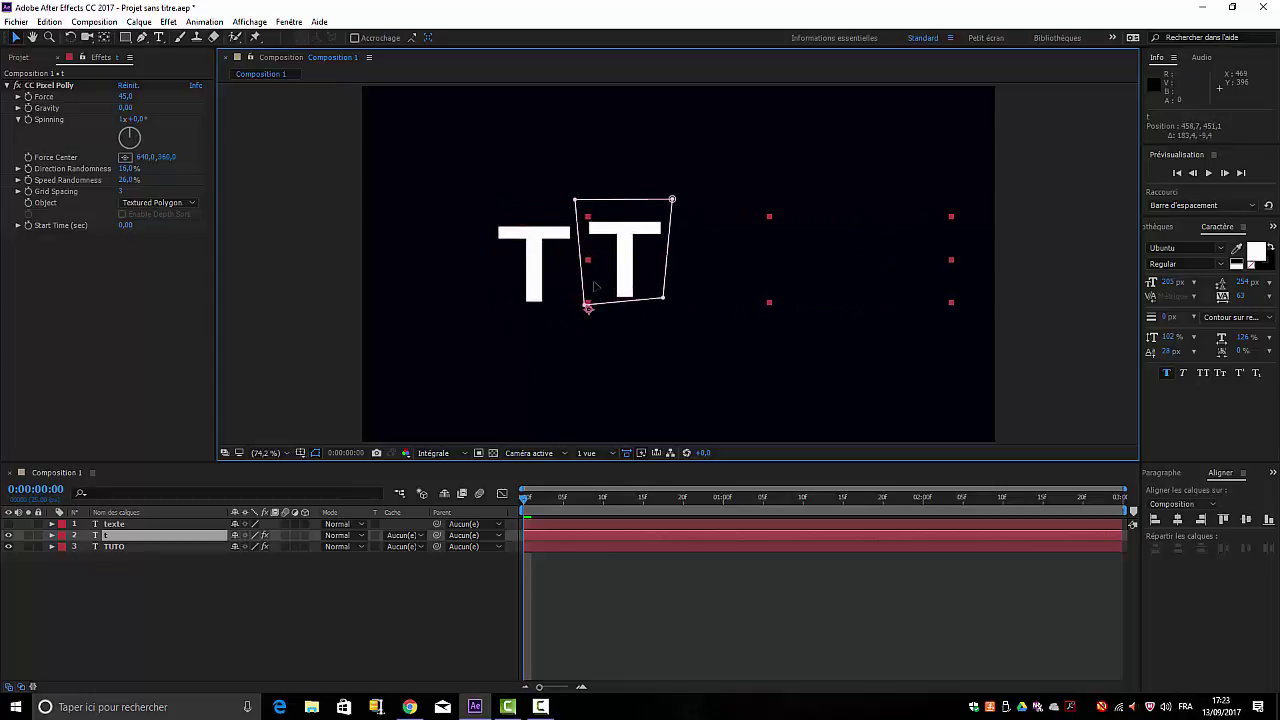
click(49, 21)
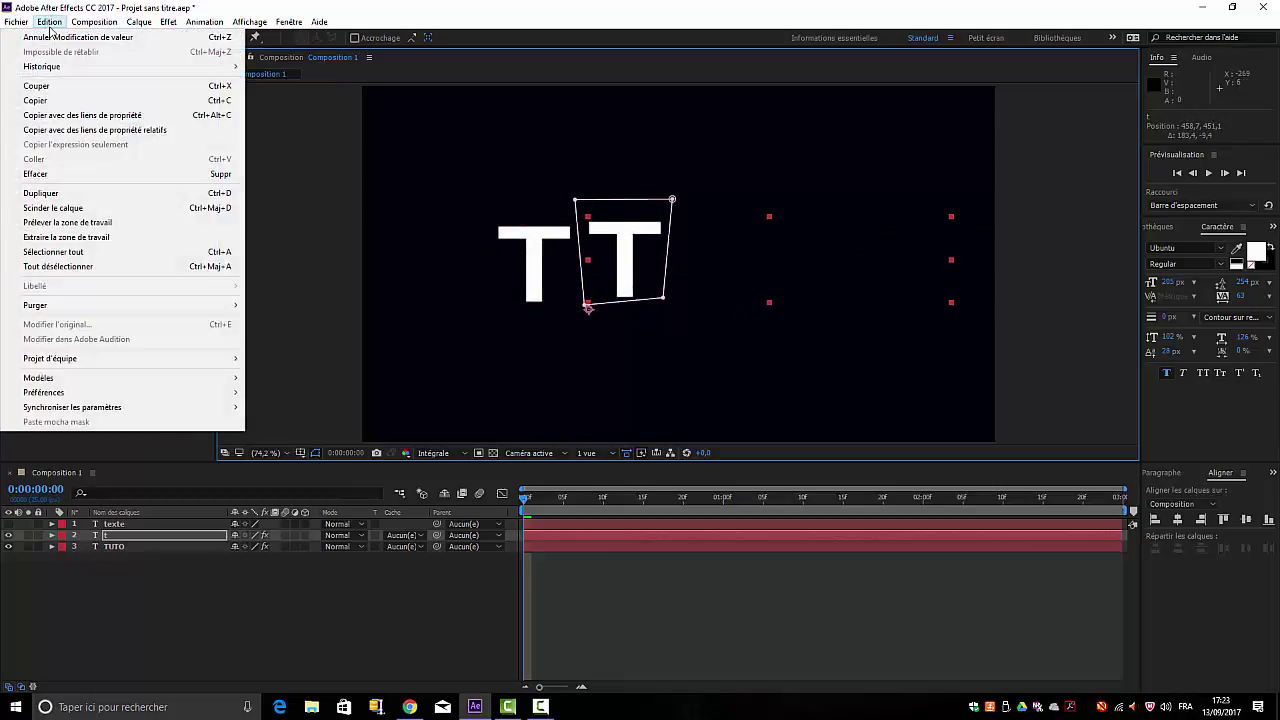
click(60, 37)
click(8, 535)
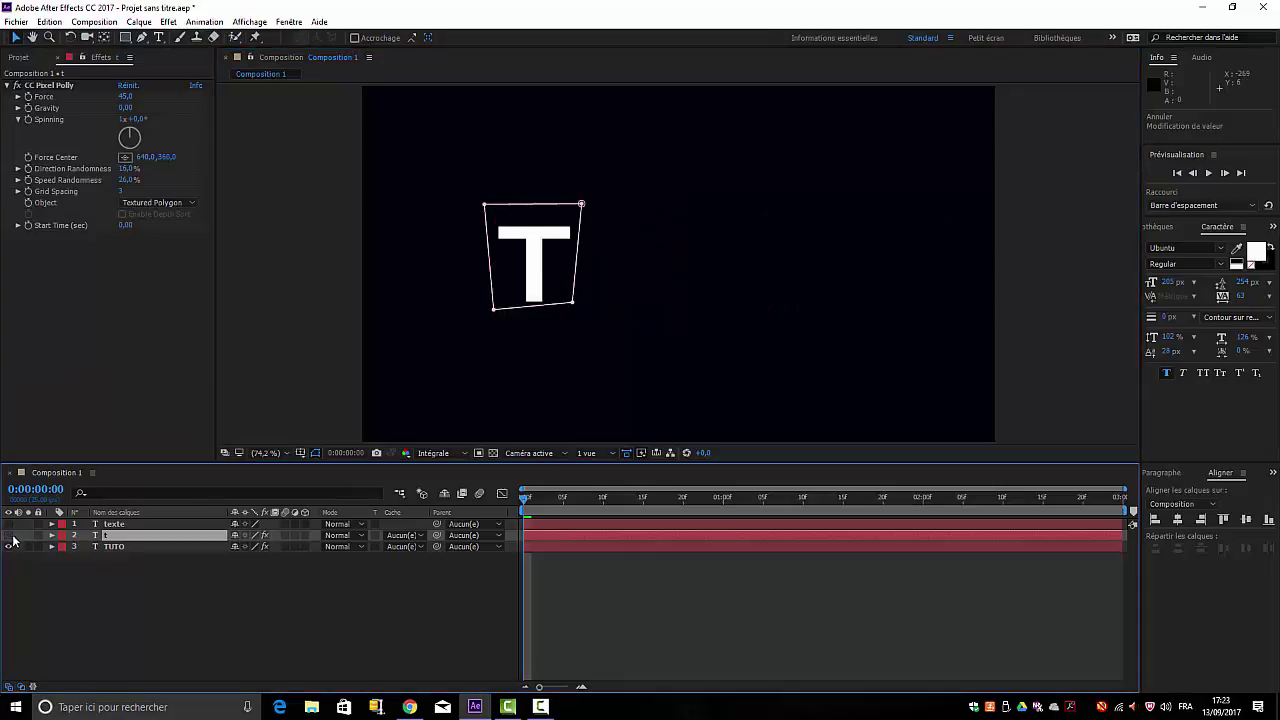
click(124, 548)
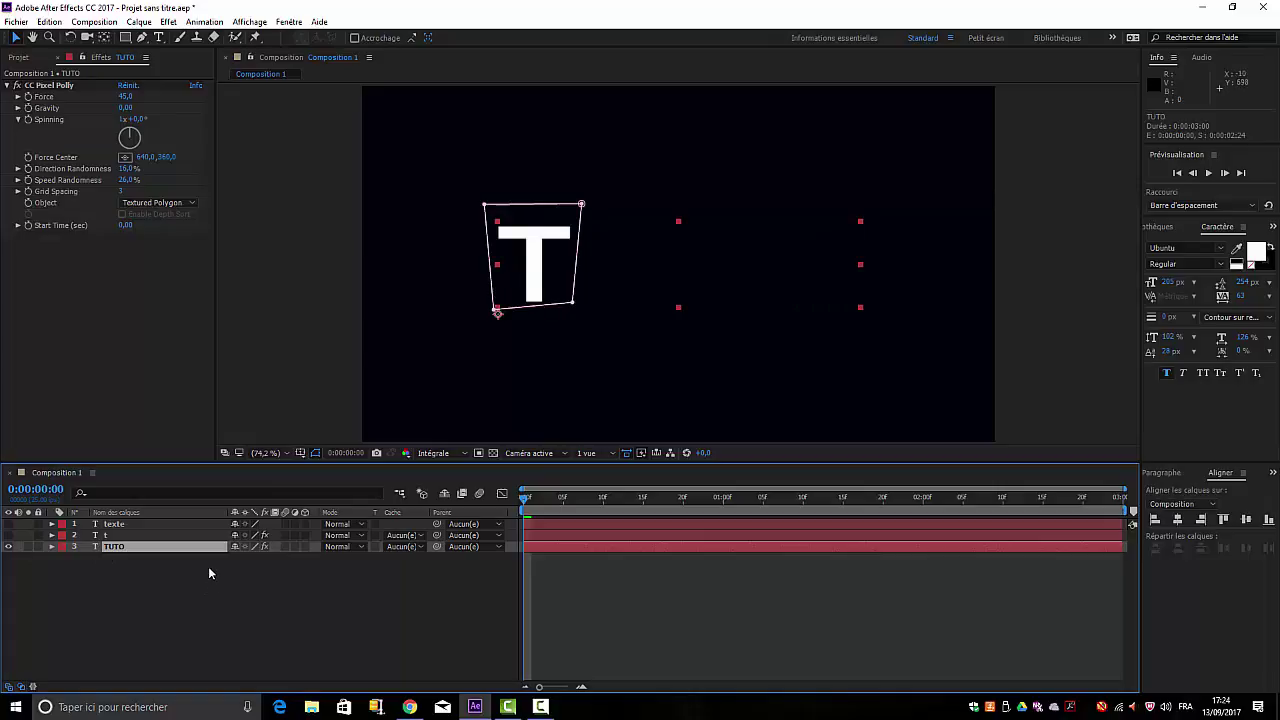
Drag the TUTO layer's mask from the T over the letter U
click(508, 219)
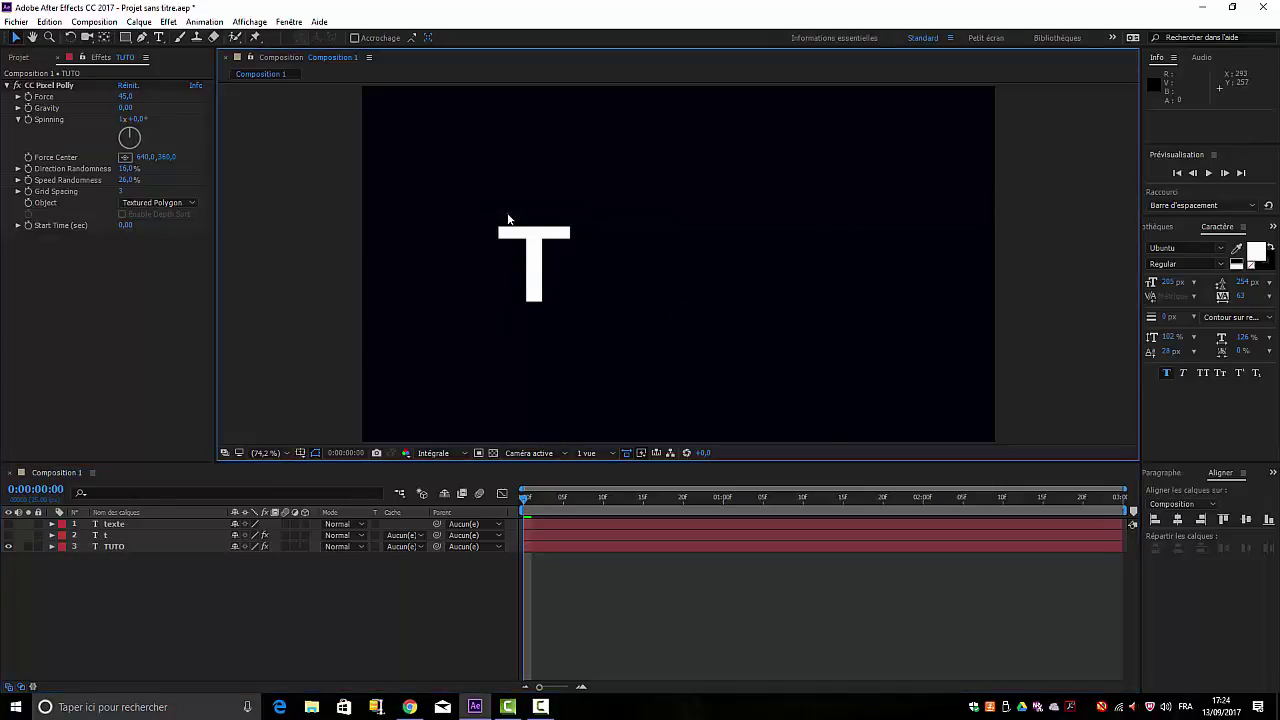
click(533, 230)
click(535, 219)
click(533, 235)
drag(570, 222, 578, 210)
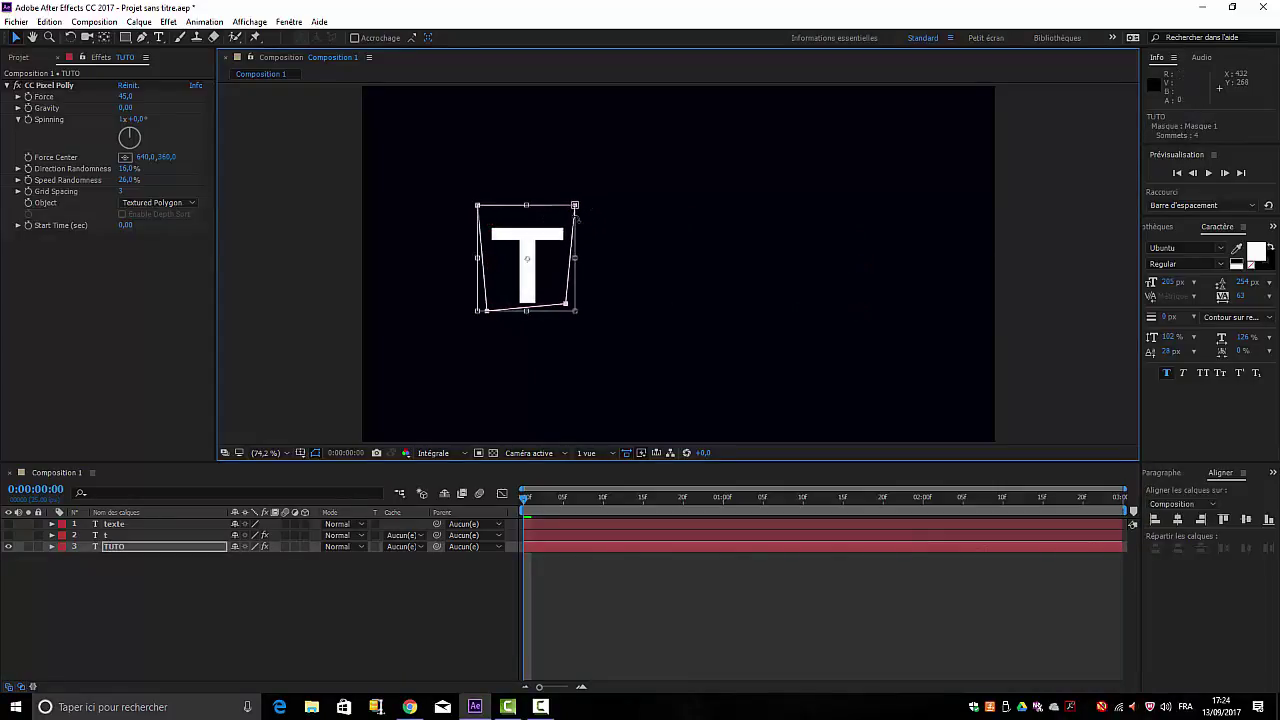
drag(577, 220, 641, 224)
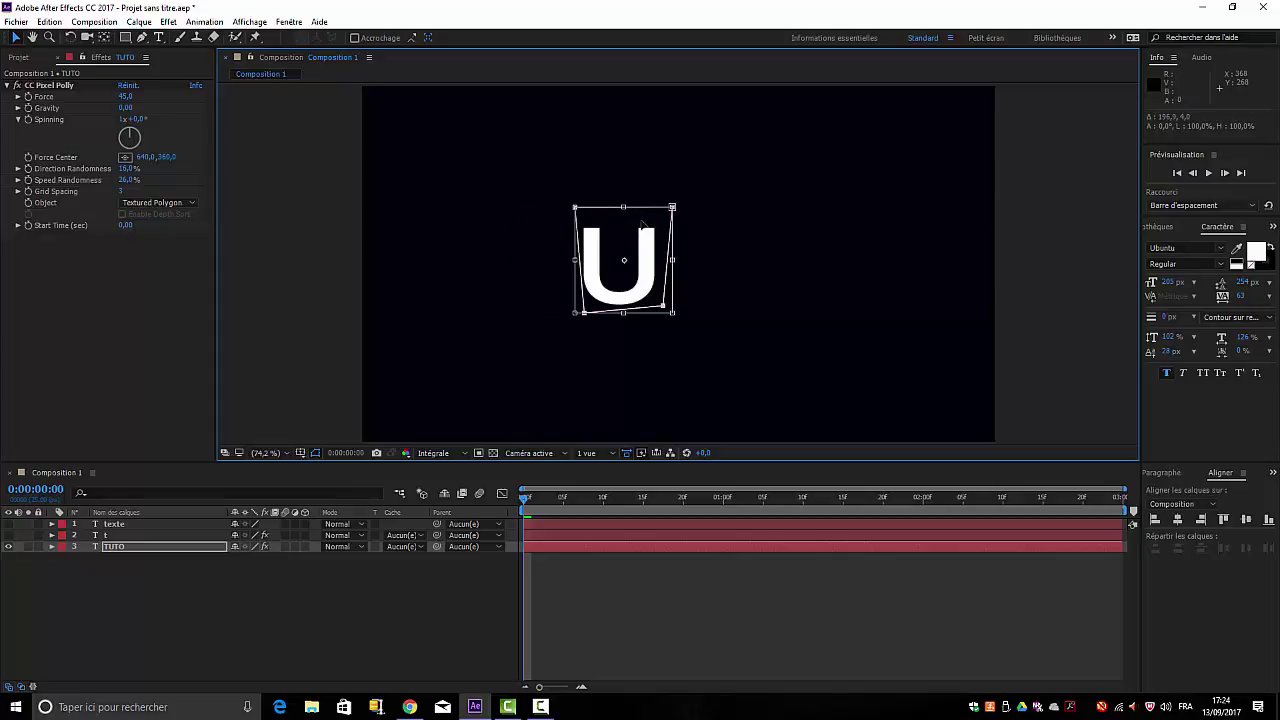
click(112, 574)
click(112, 548)
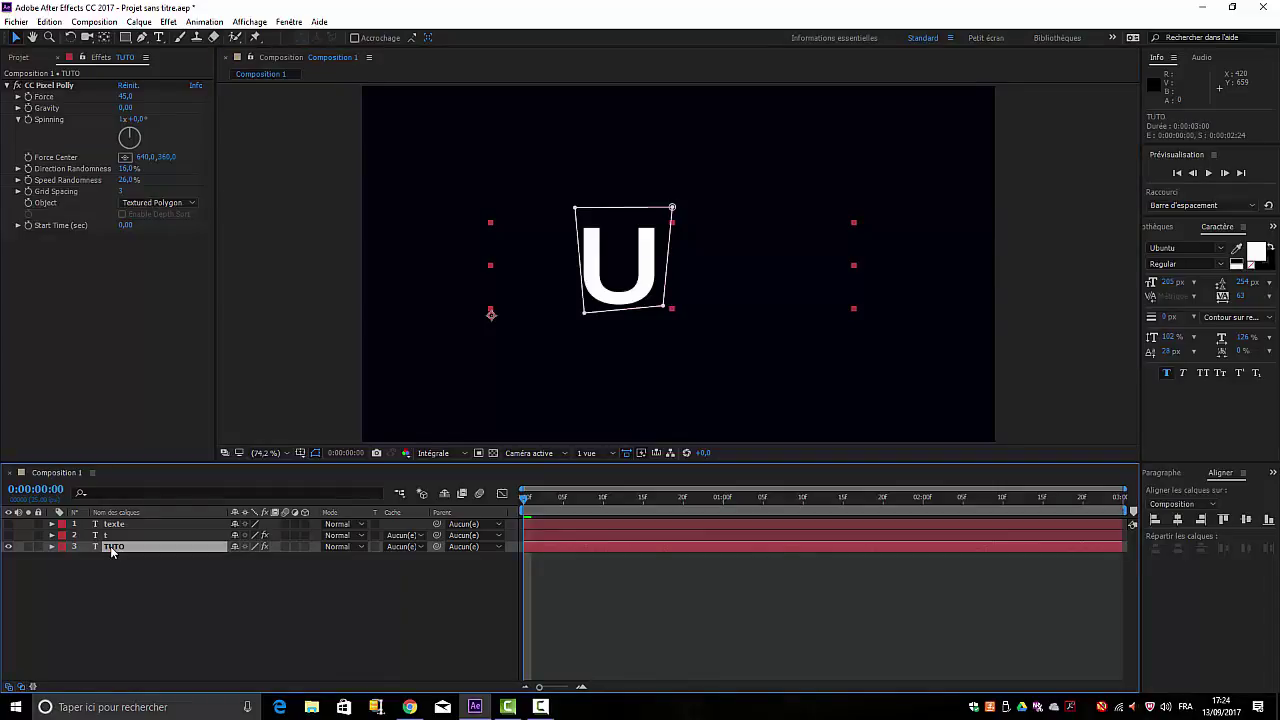
Duplicate the U-masked TUTO layer and rename the copy u
key(ctrl+d)
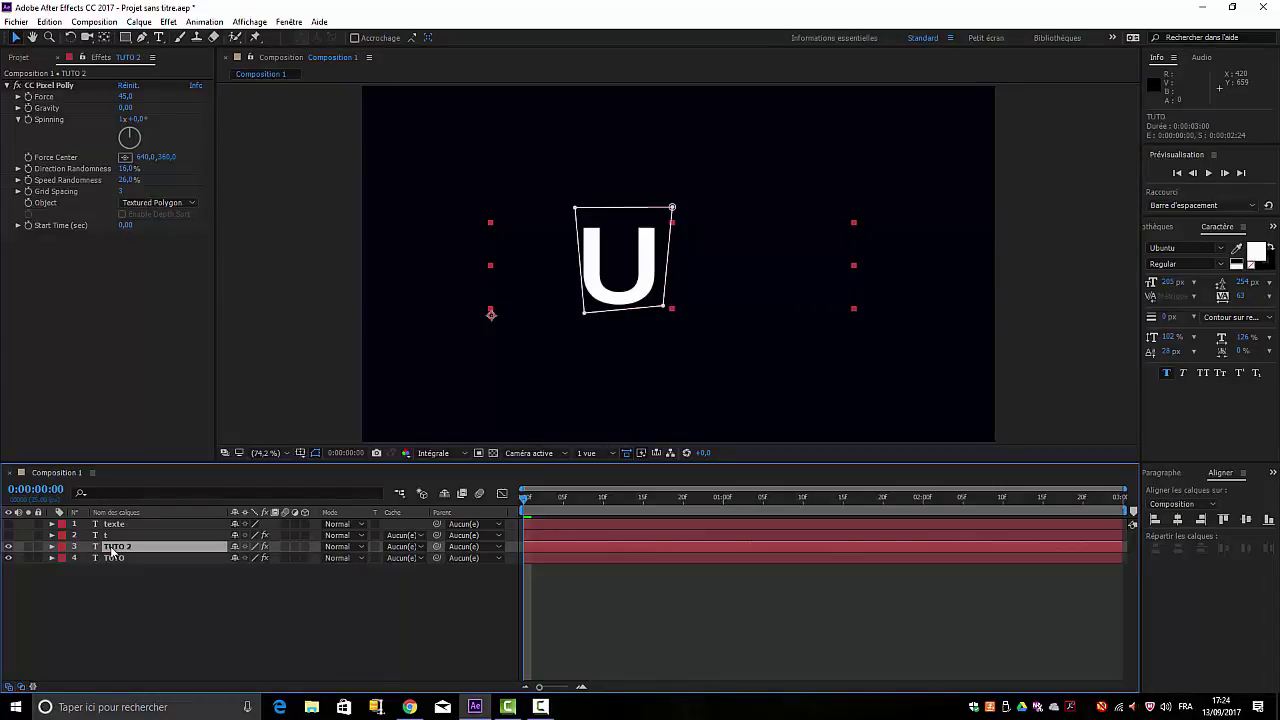
right_click(122, 550)
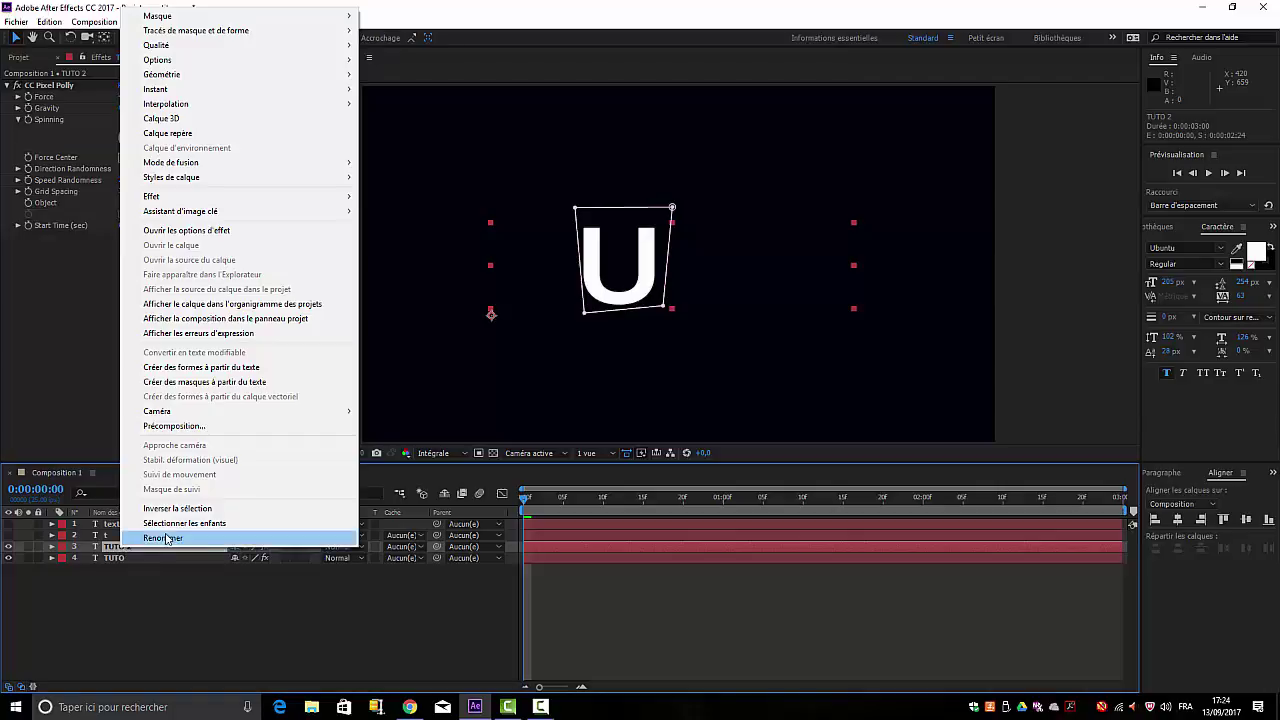
click(167, 539)
text(u)
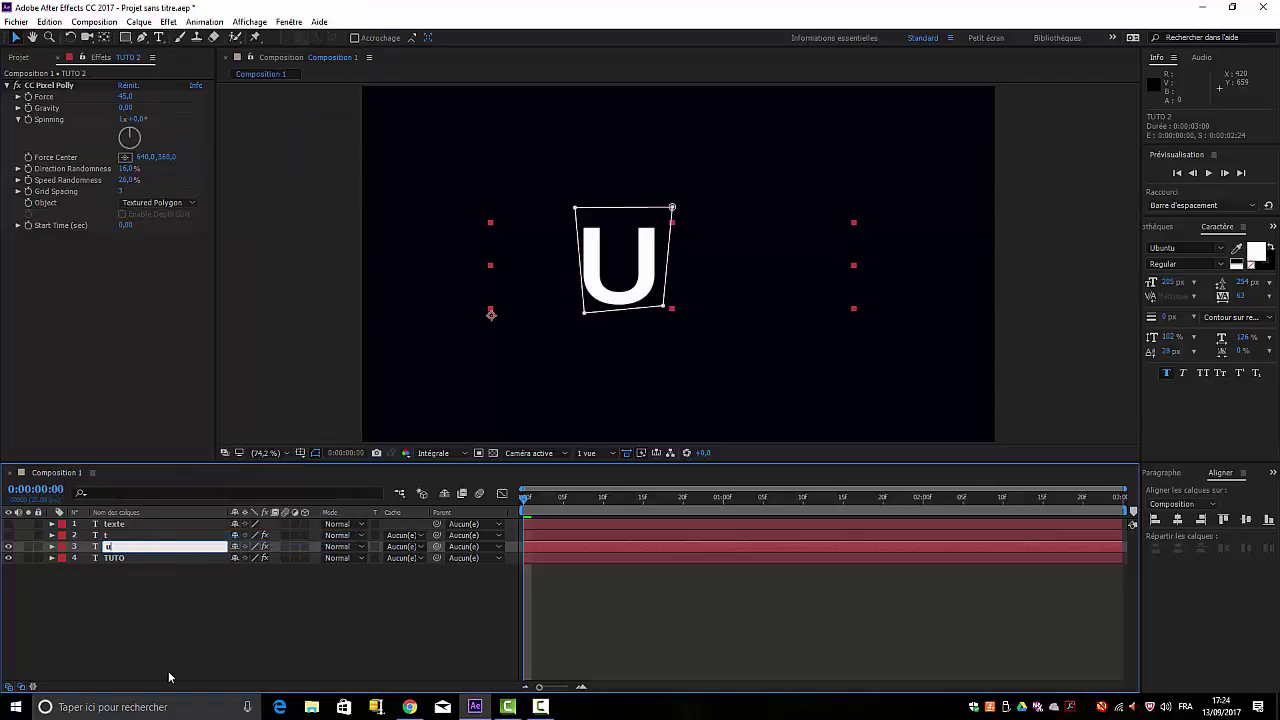
click(190, 590)
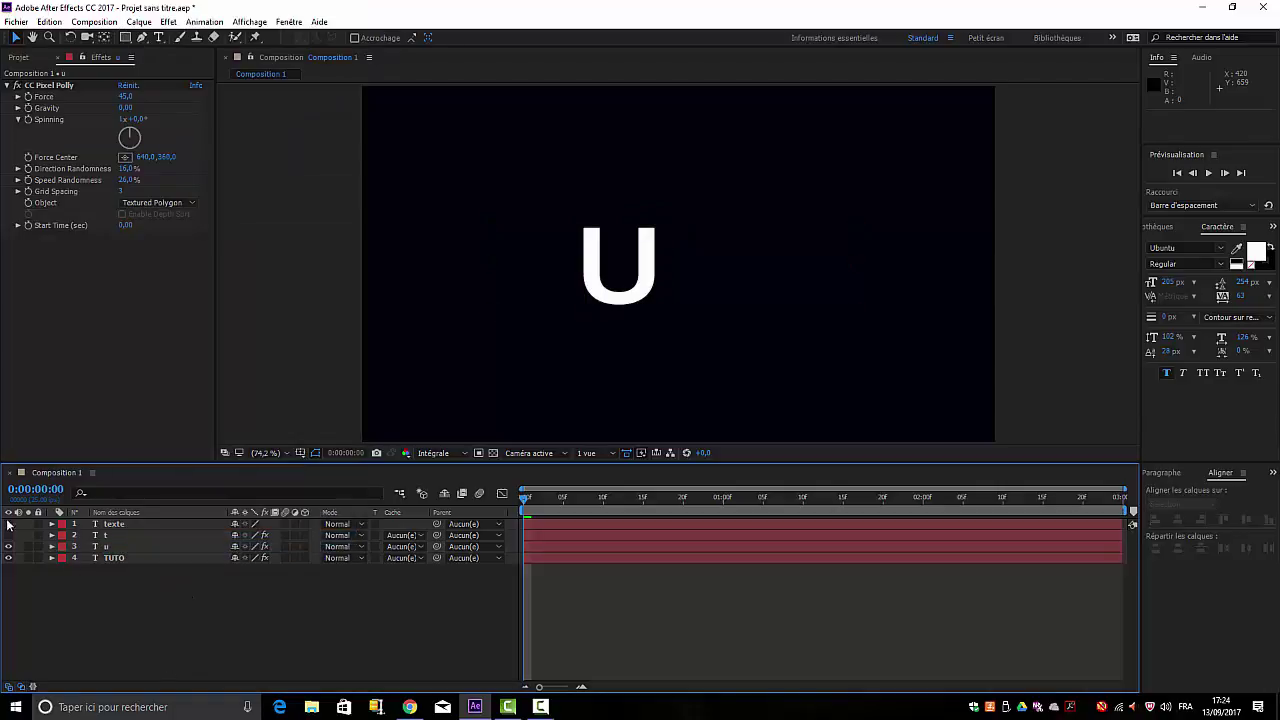
click(114, 558)
key(Return)
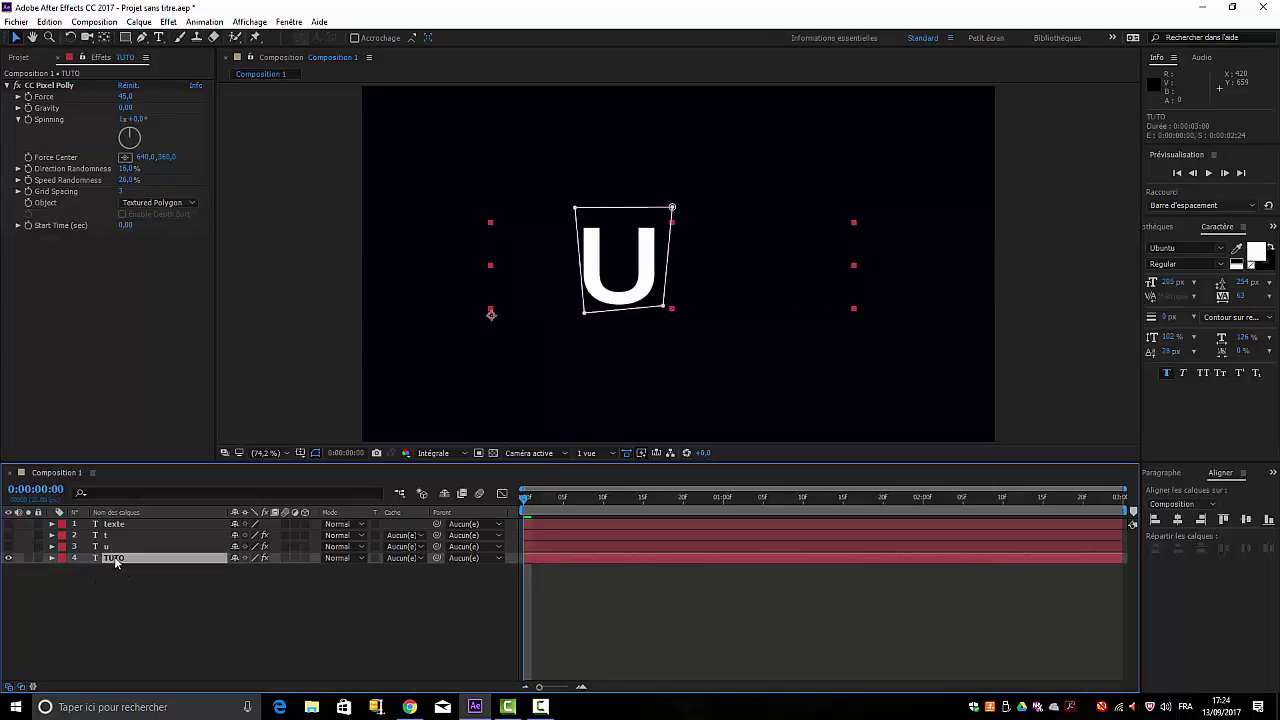
Move the TUTO layer's mask from the U onto the second T
double_click(622, 211)
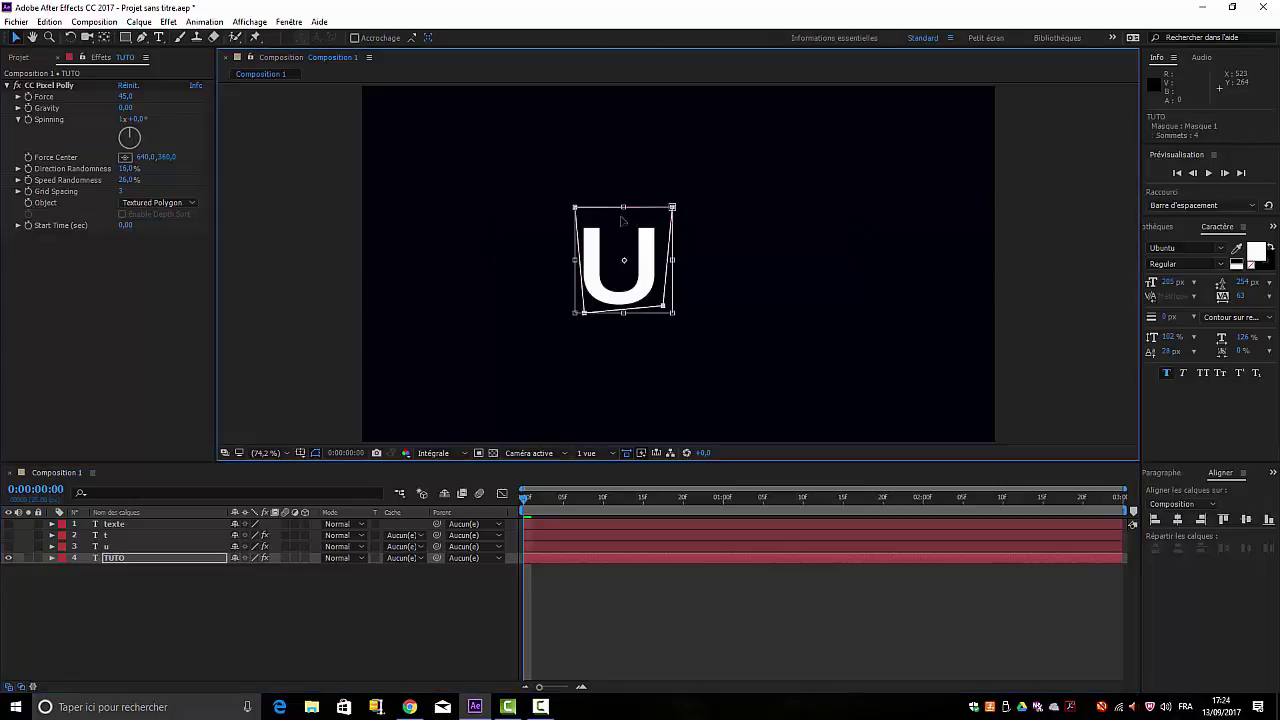
drag(610, 232, 698, 238)
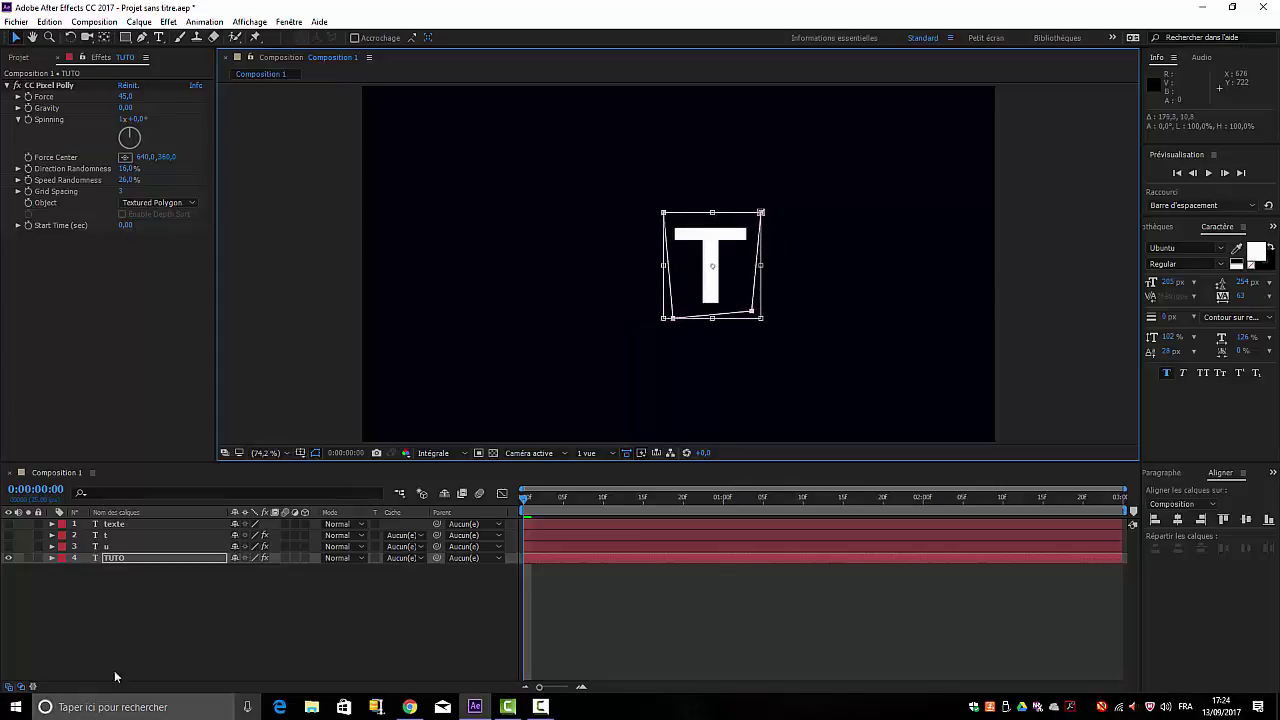
click(202, 650)
click(121, 559)
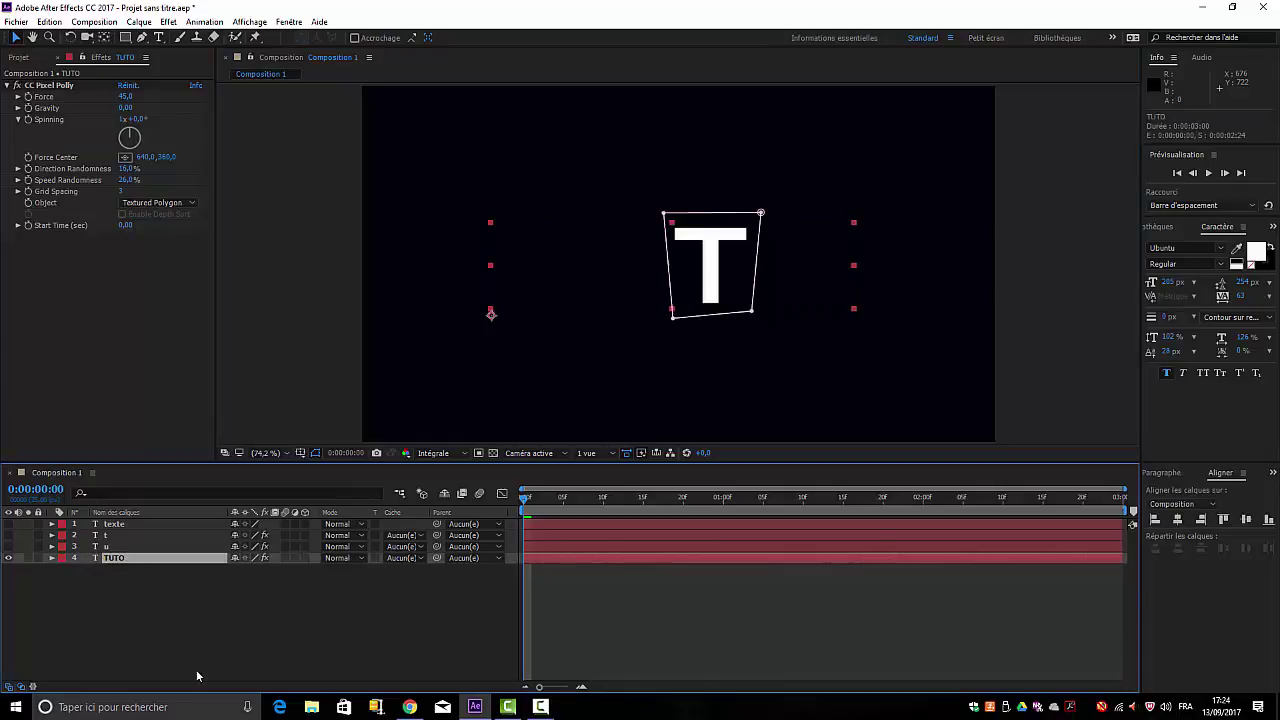
Duplicate the TUTO layer, rename the copy 't2' and hide it
key(ctrl+d)
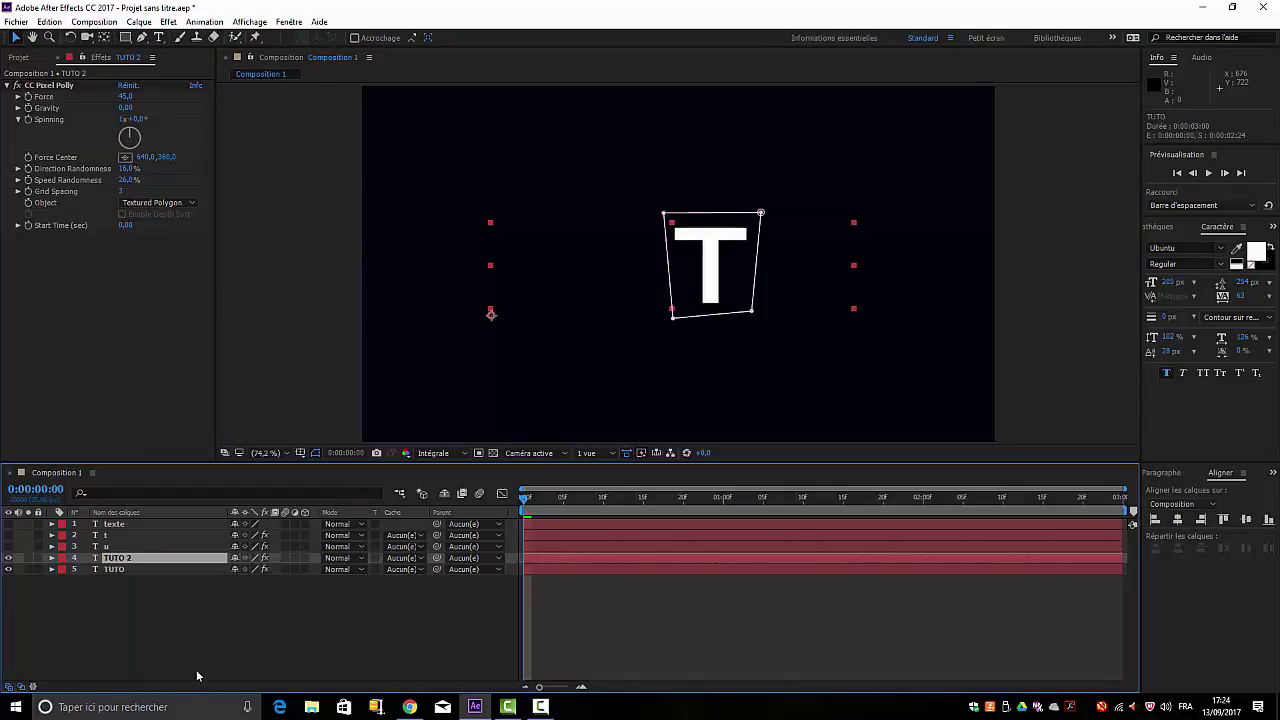
key(t)
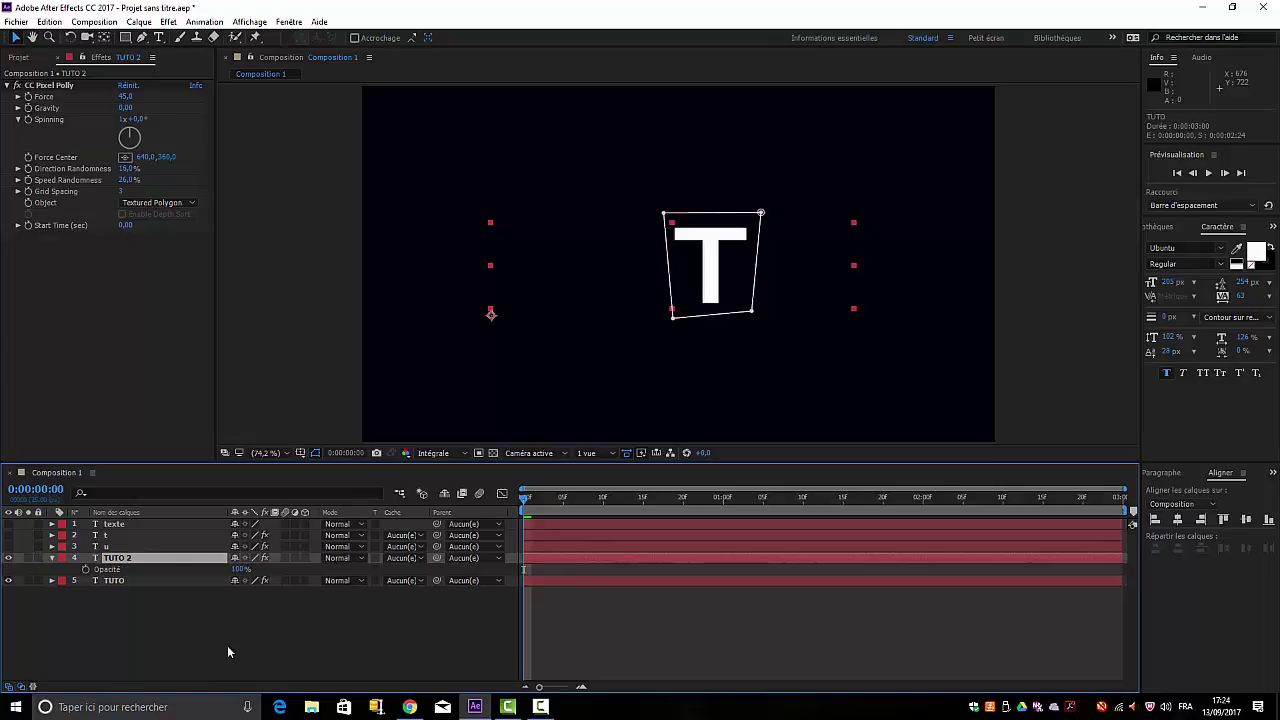
right_click(123, 564)
click(172, 556)
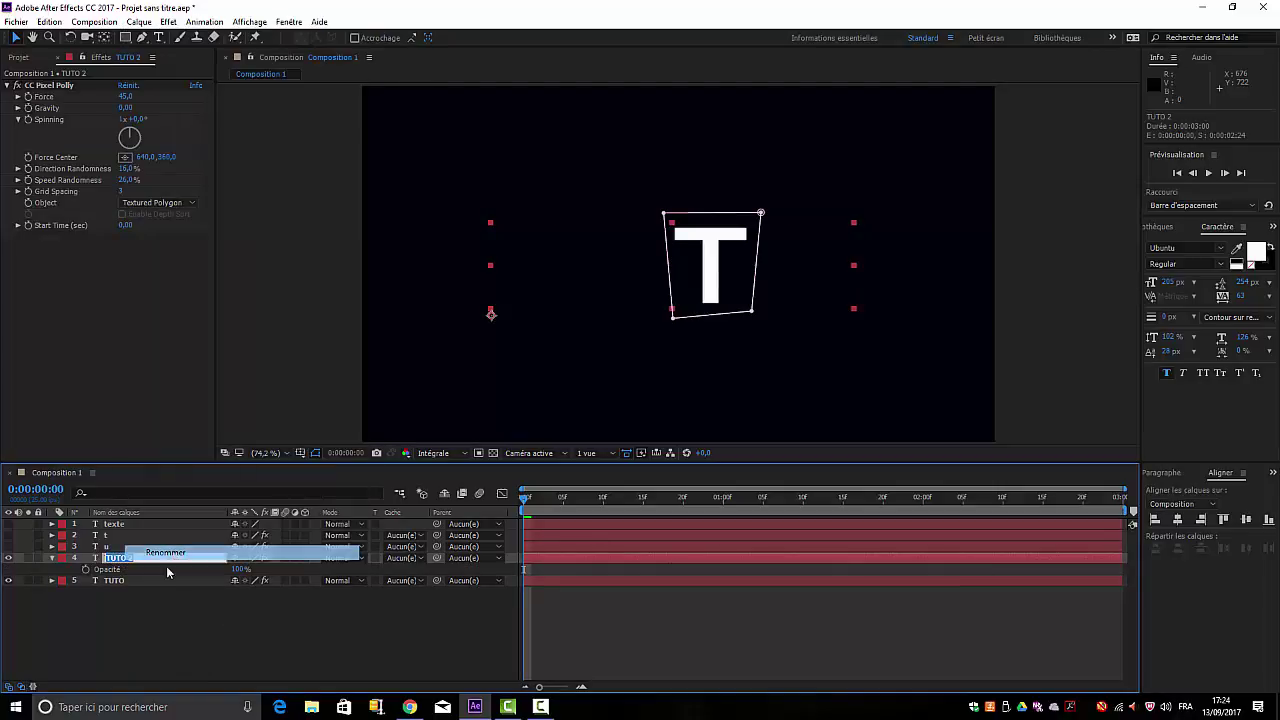
text(t2)
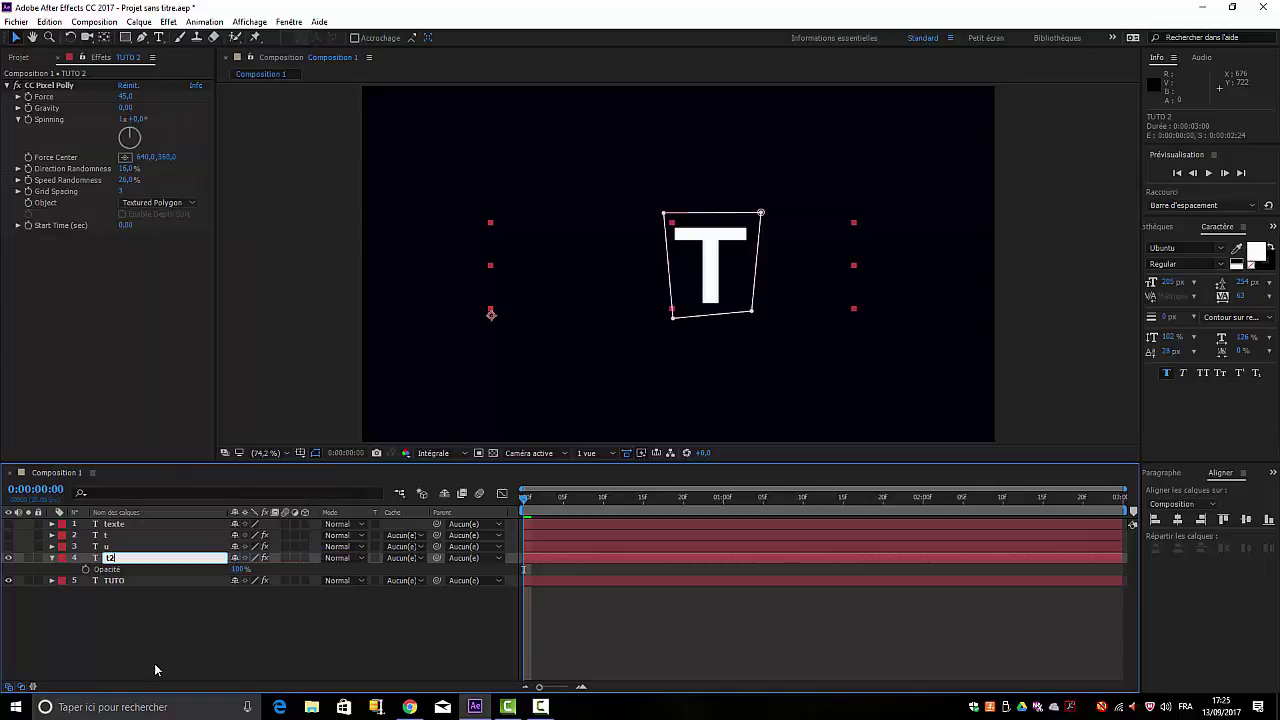
click(48, 558)
click(8, 561)
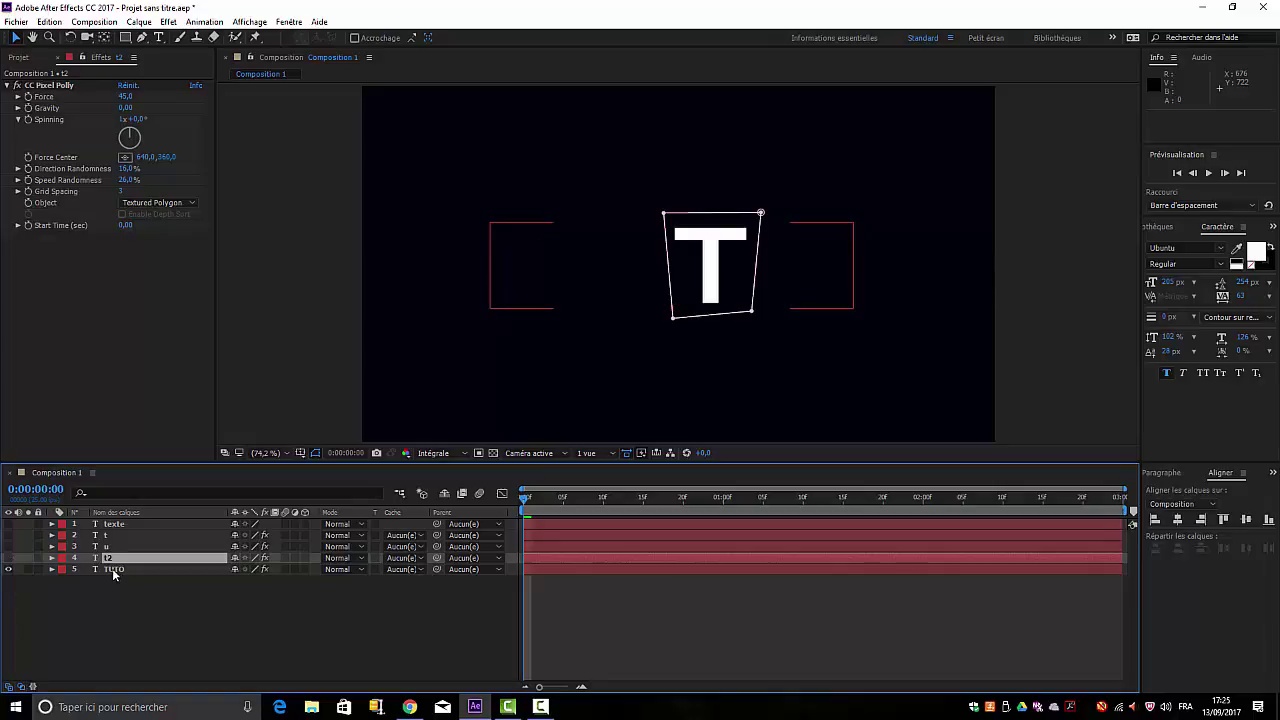
click(113, 571)
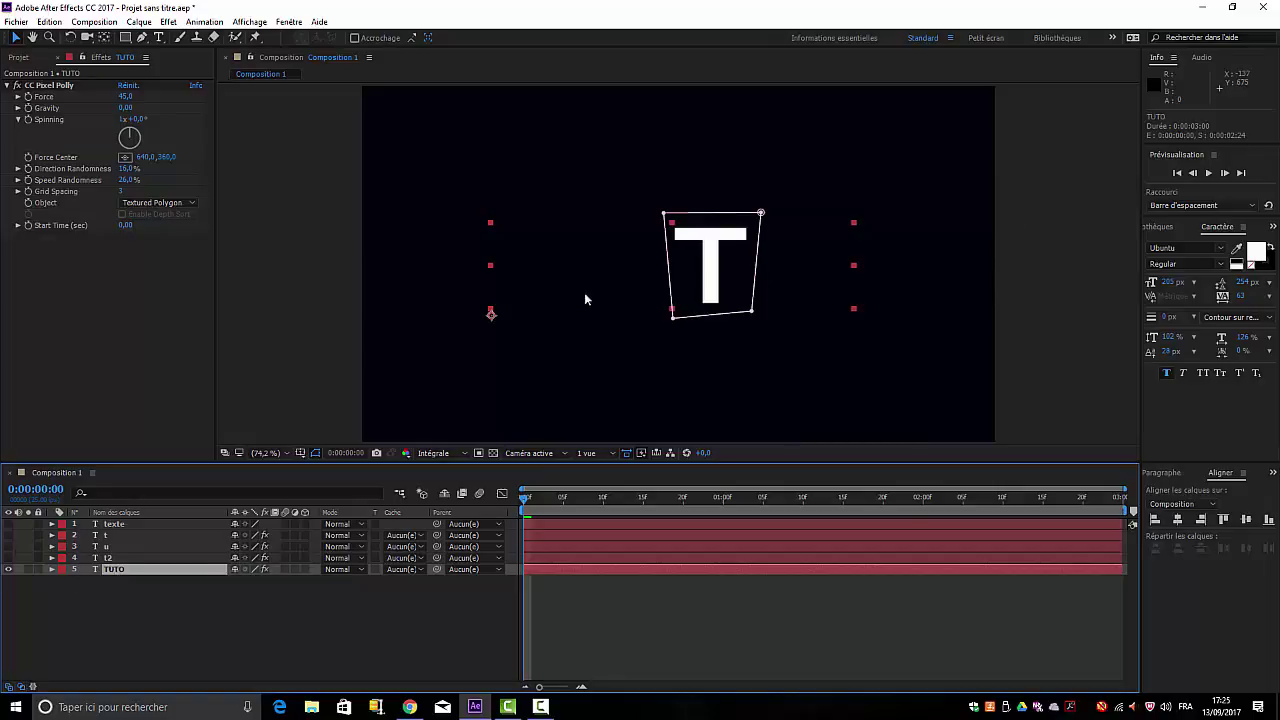
Move the TUTO mask from the T onto the O and widen it to cover the whole letter
double_click(713, 215)
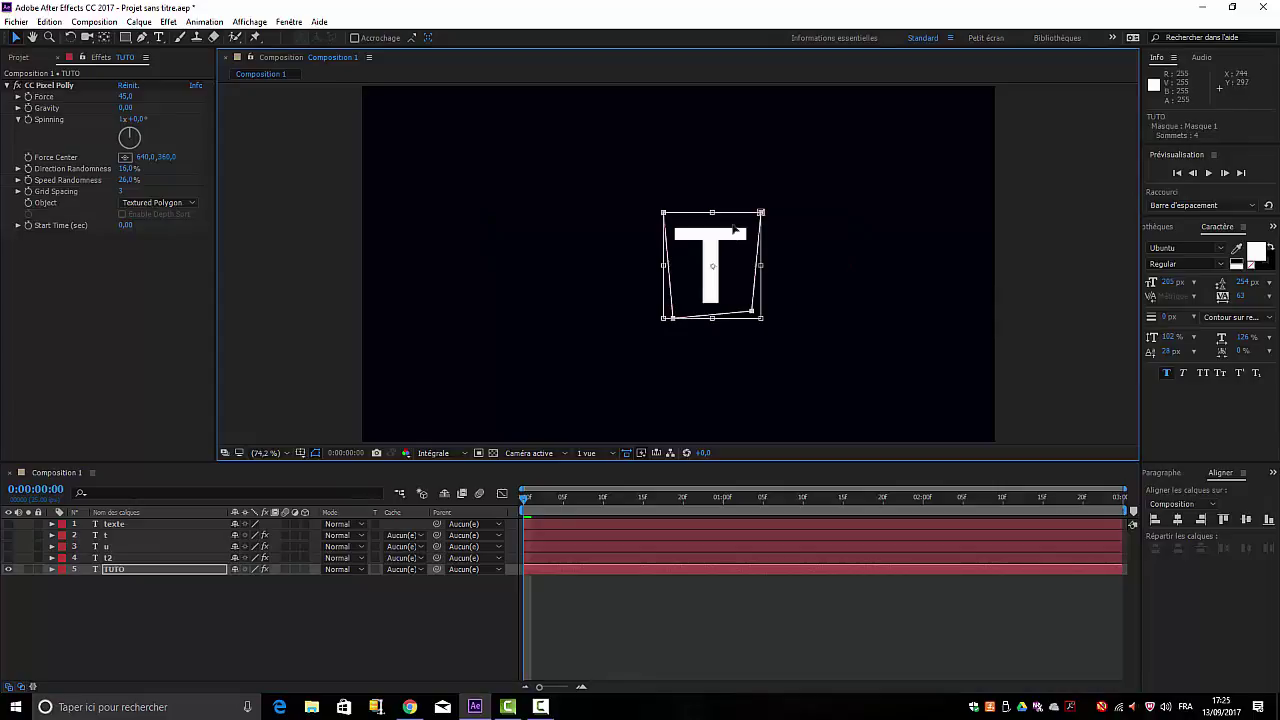
drag(735, 221, 823, 225)
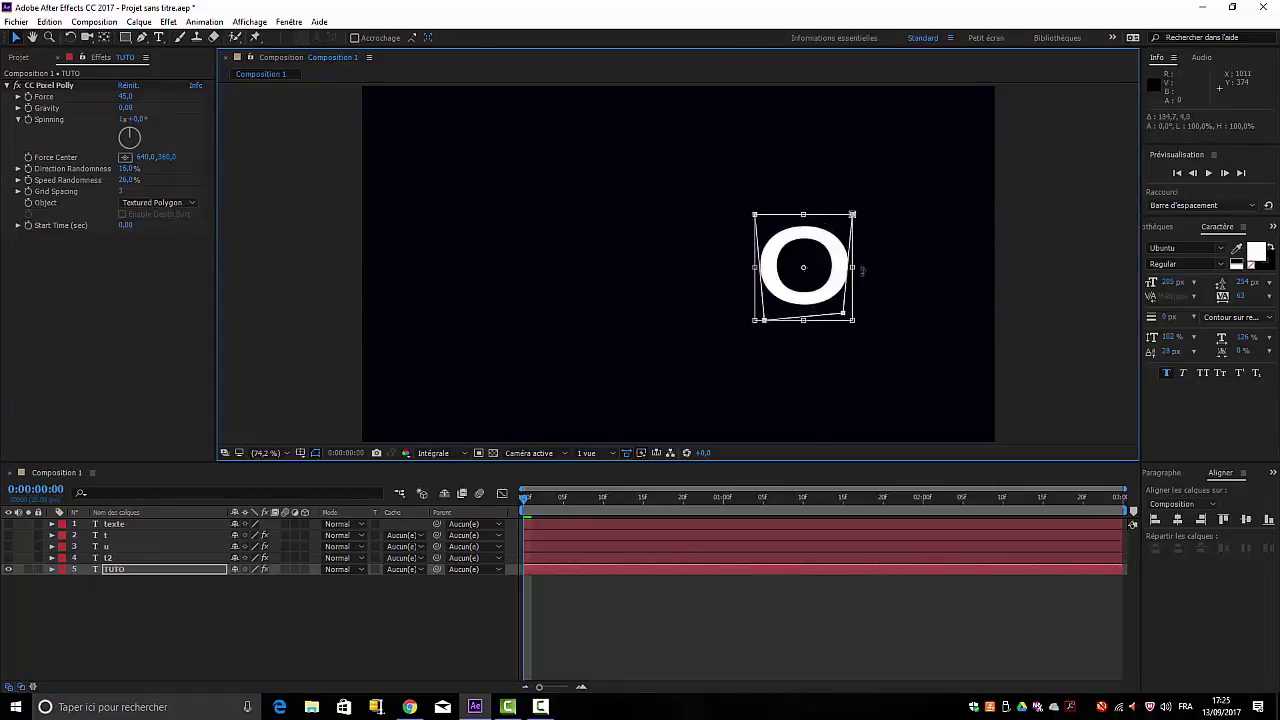
drag(854, 266, 859, 269)
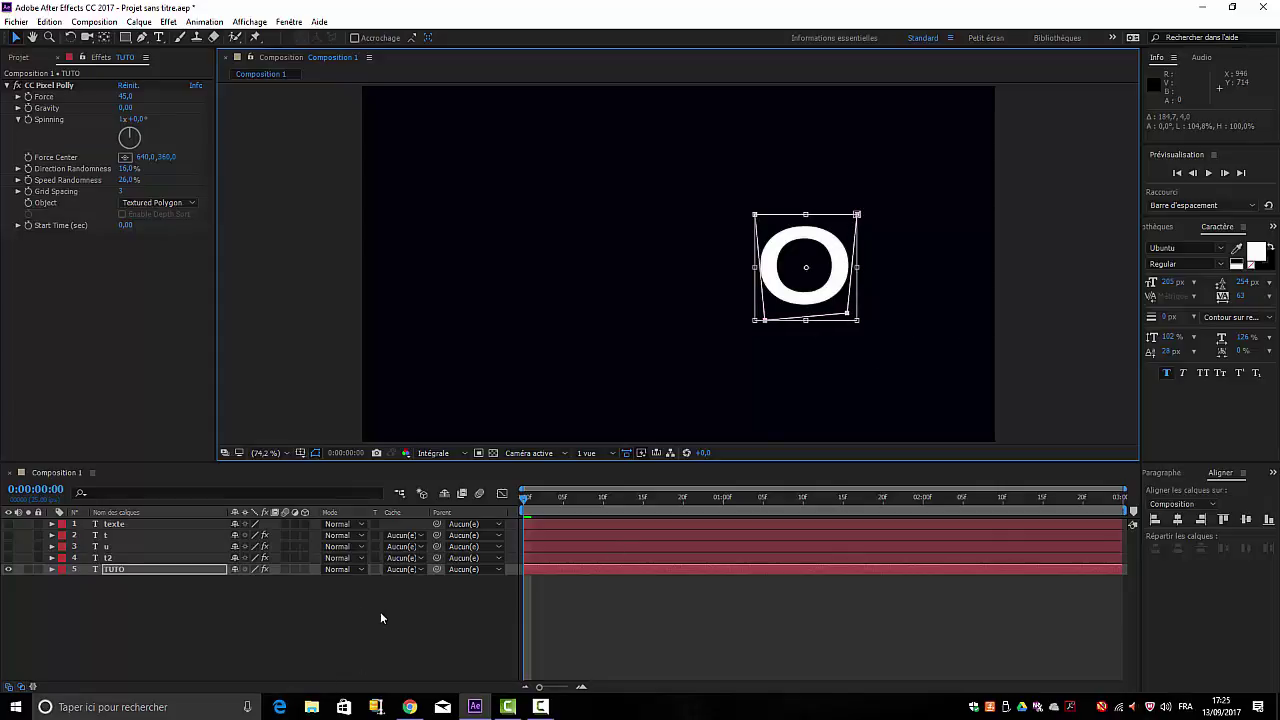
Rename the TUTO layer to 'o'
click(156, 629)
click(117, 569)
right_click(114, 569)
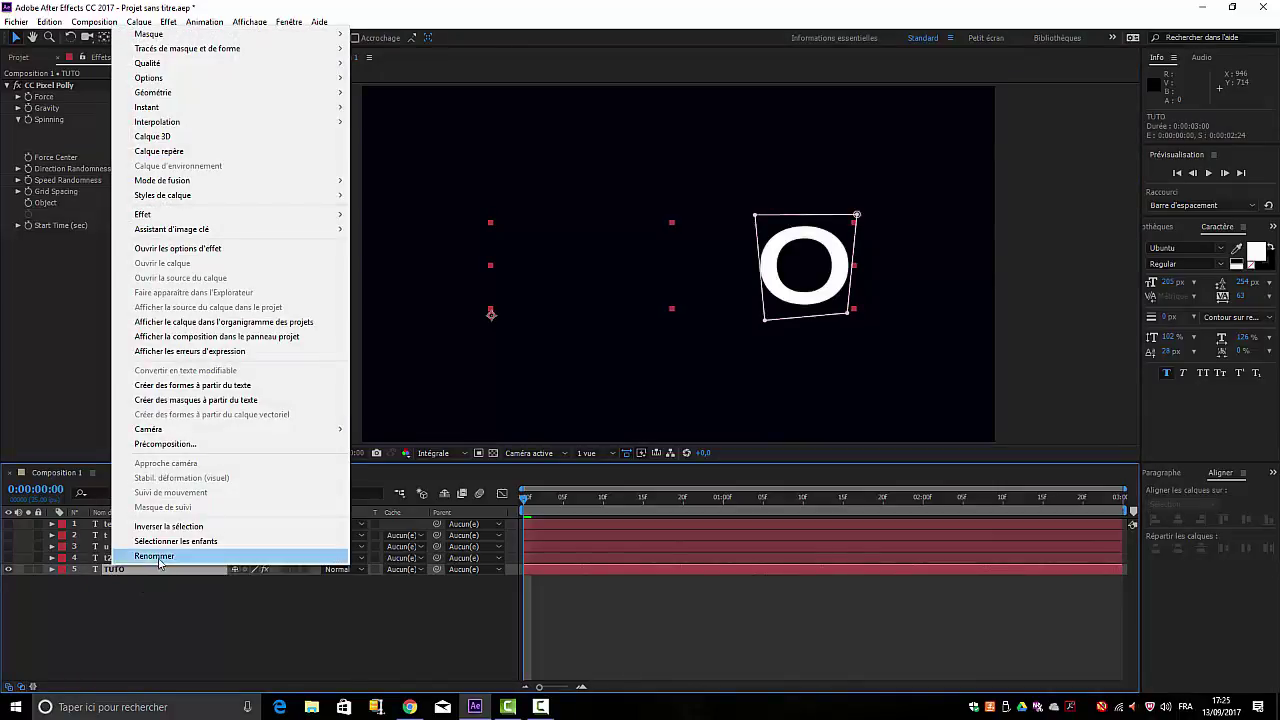
click(158, 557)
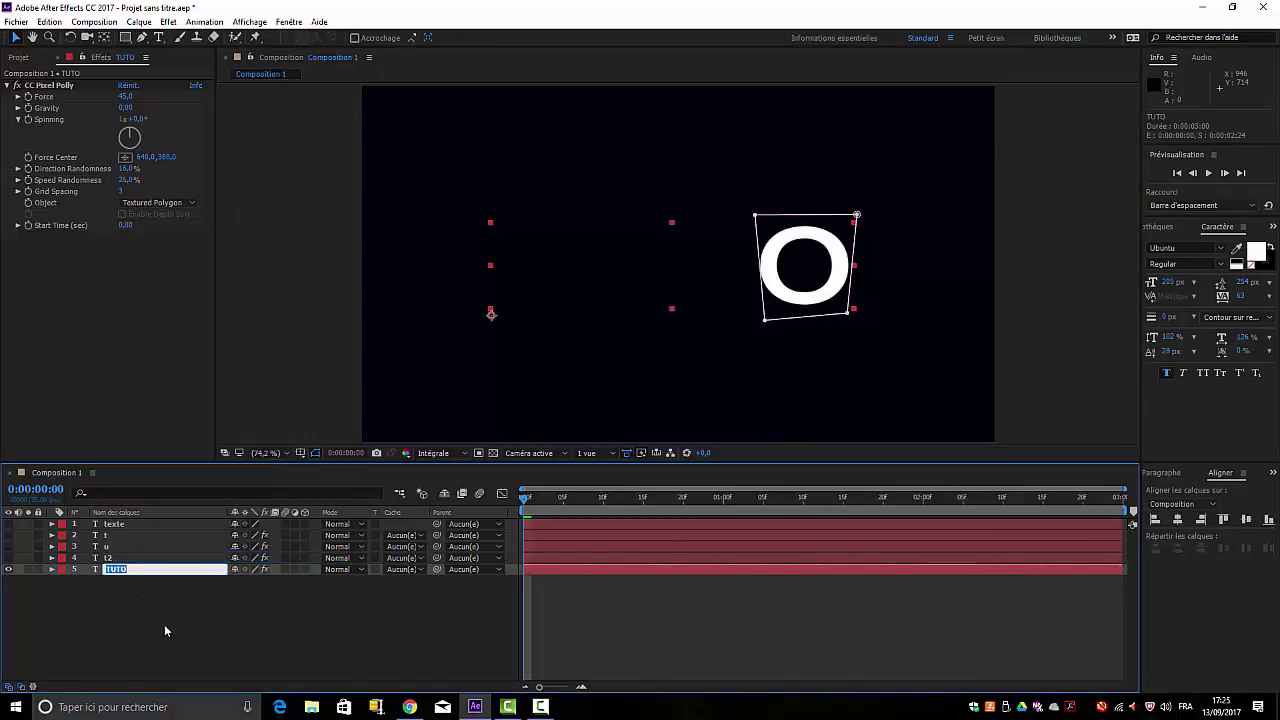
text(o)
click(141, 632)
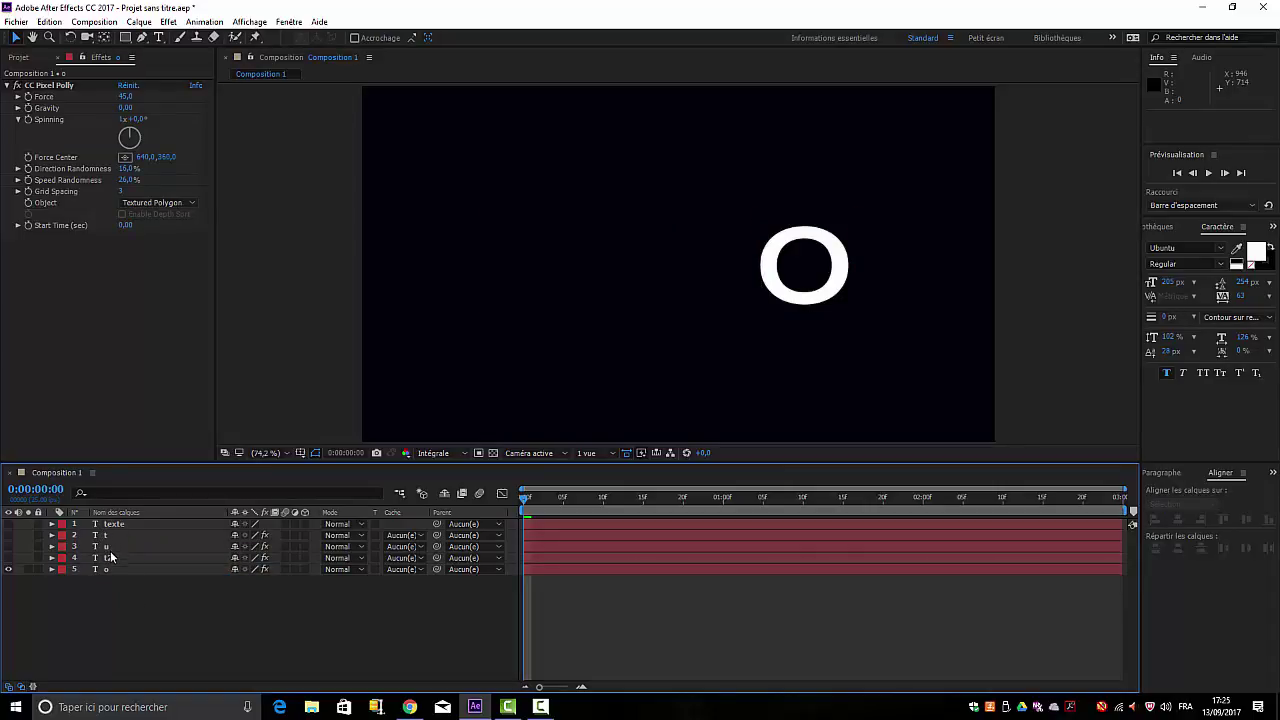
click(108, 570)
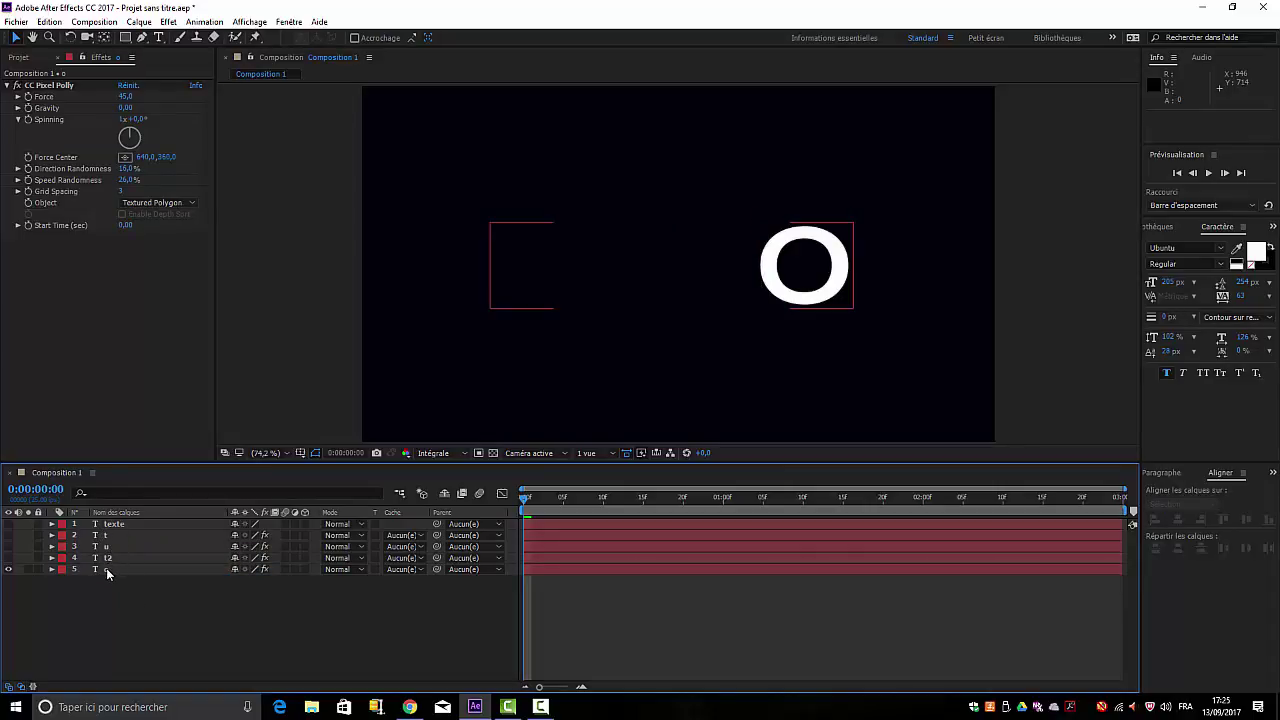
Turn the t2, u and t layers back on and drag the t layer's bar earlier
click(798, 548)
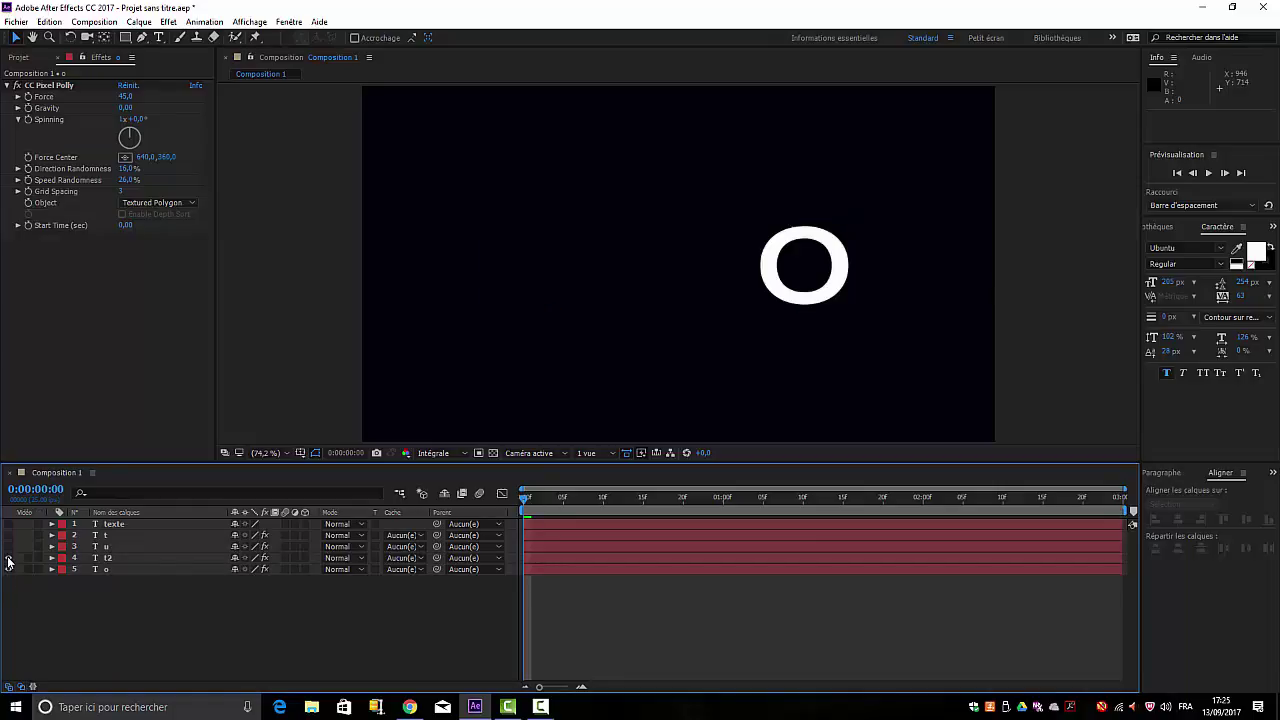
click(8, 558)
click(8, 546)
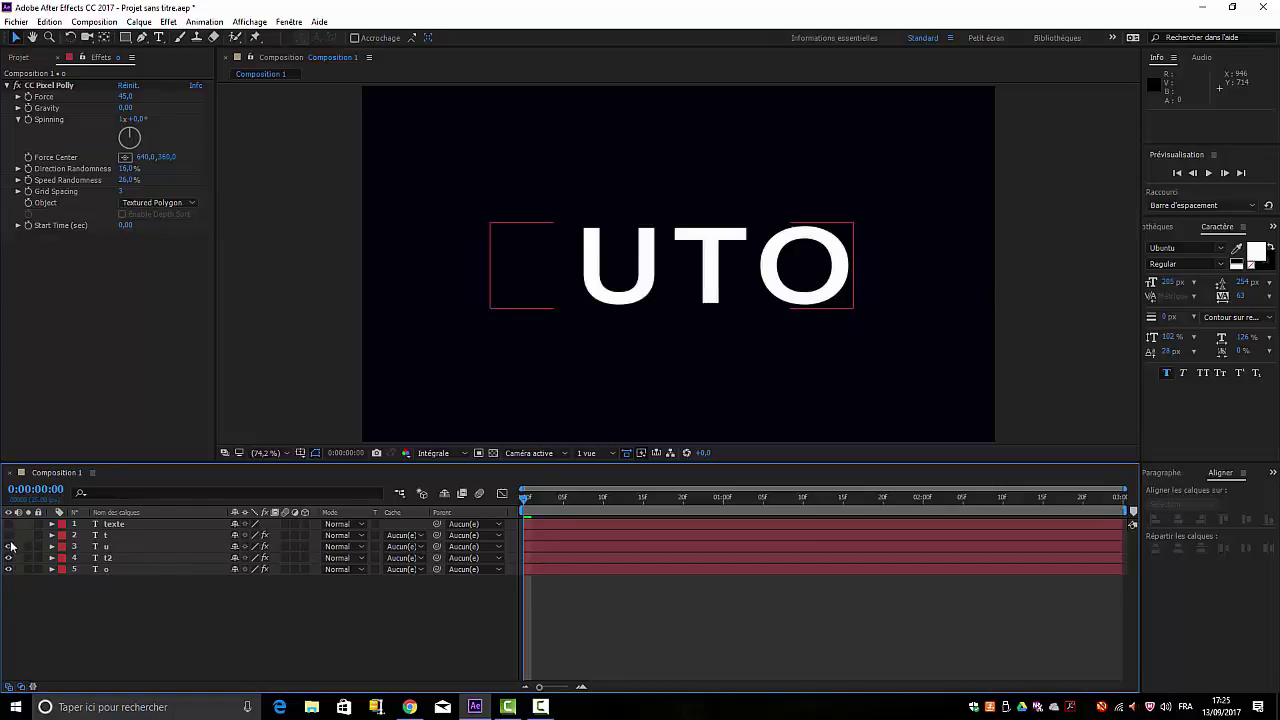
click(8, 536)
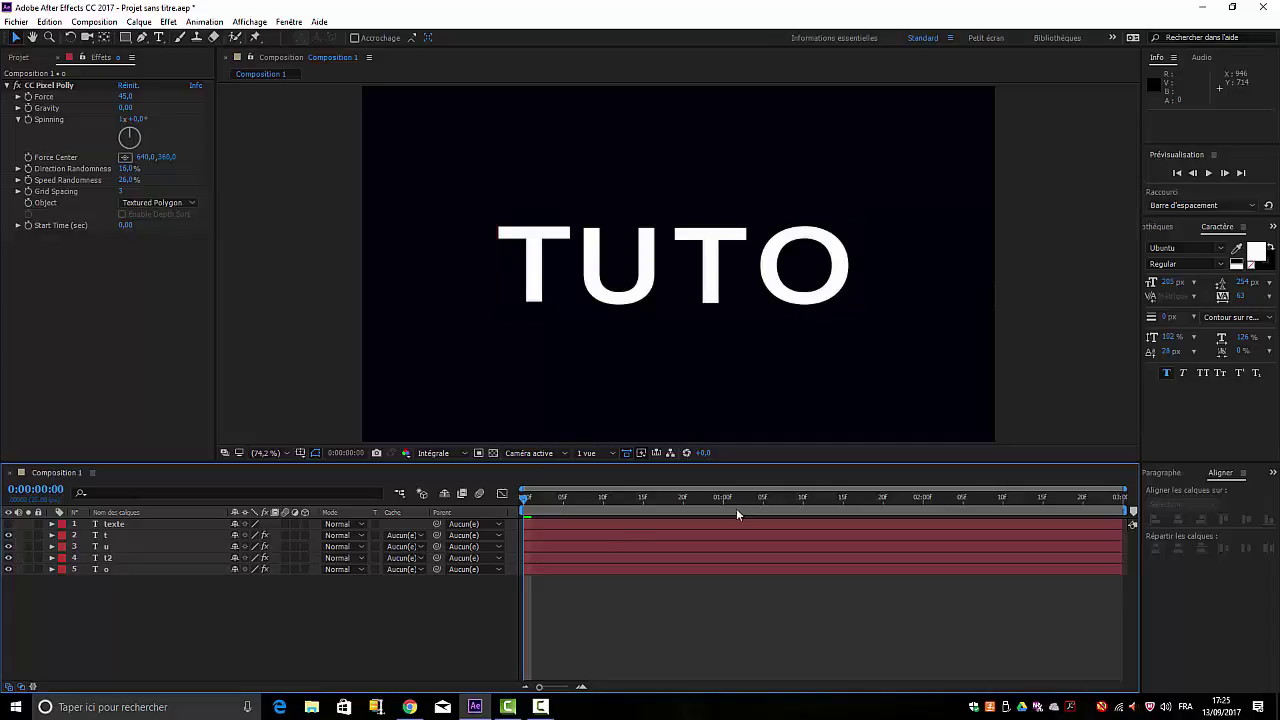
click(550, 535)
mouse_move(668, 535)
mouse_down()
mouse_move(591, 536)
mouse_move(711, 563)
mouse_up()
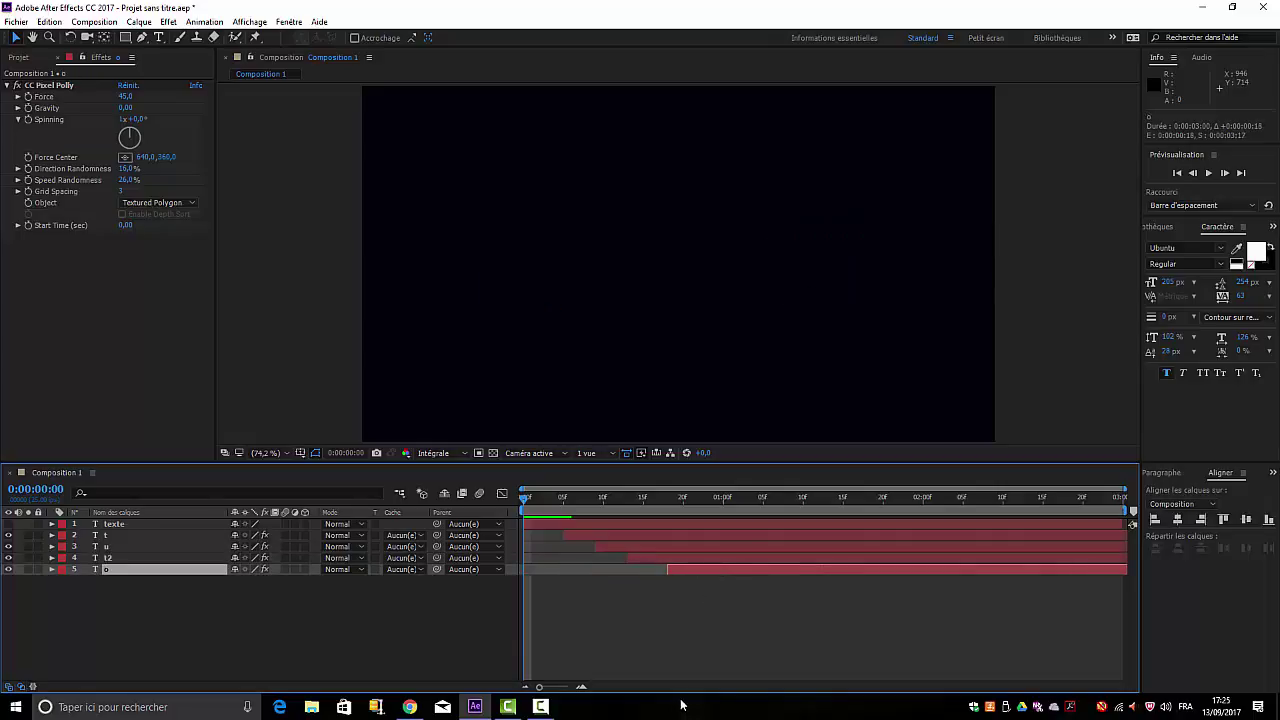
Preview the shattering title twice, then shift the t layer to start at 0:00:00:12
key(space)
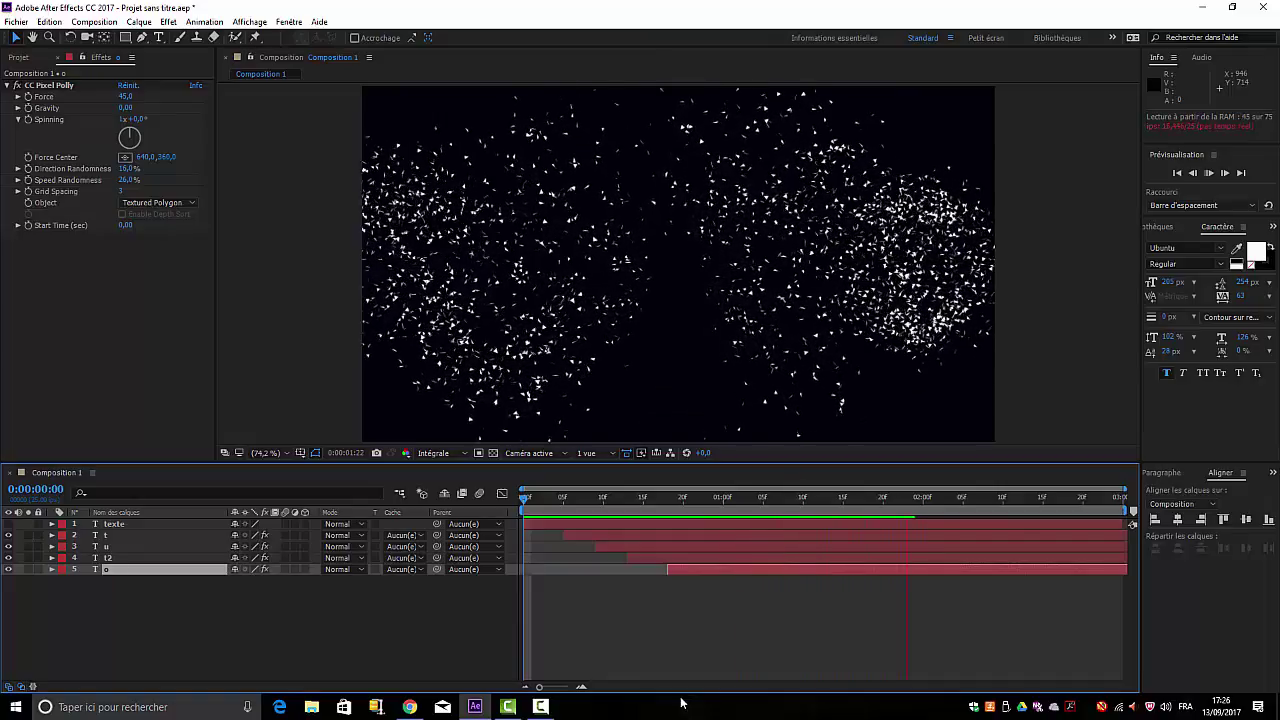
key(space)
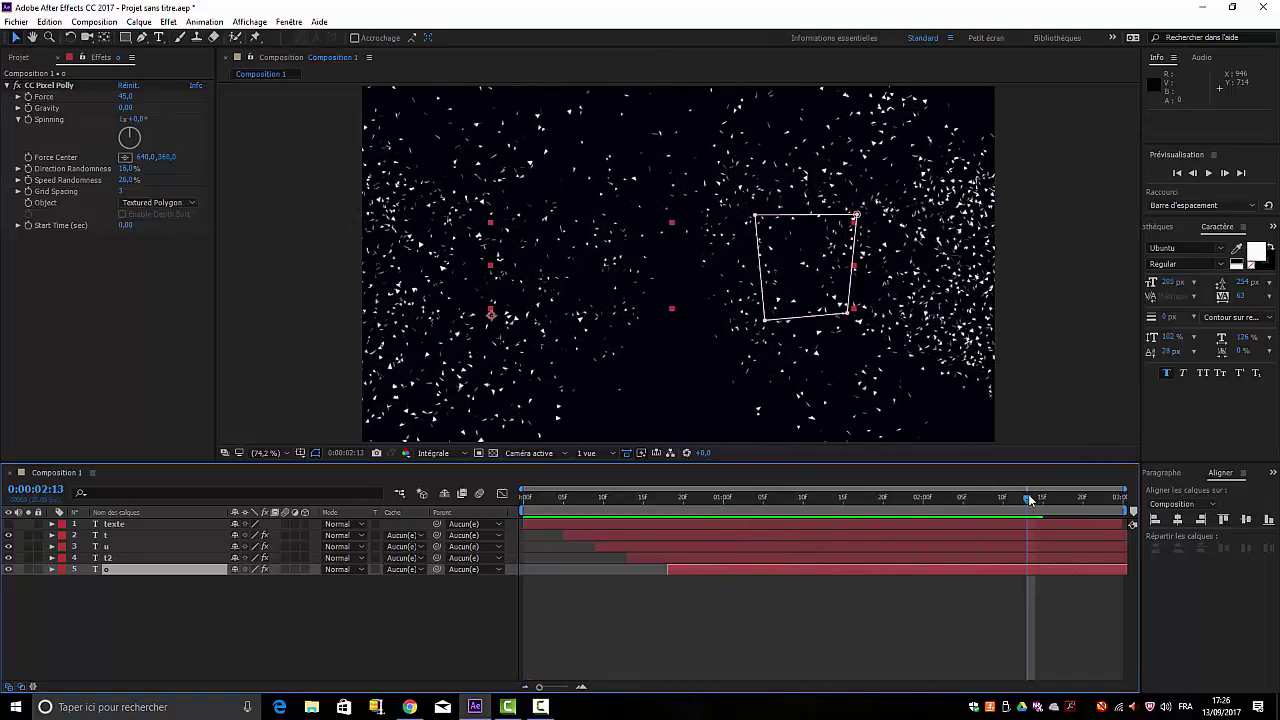
key(space)
key(space)
key(space)
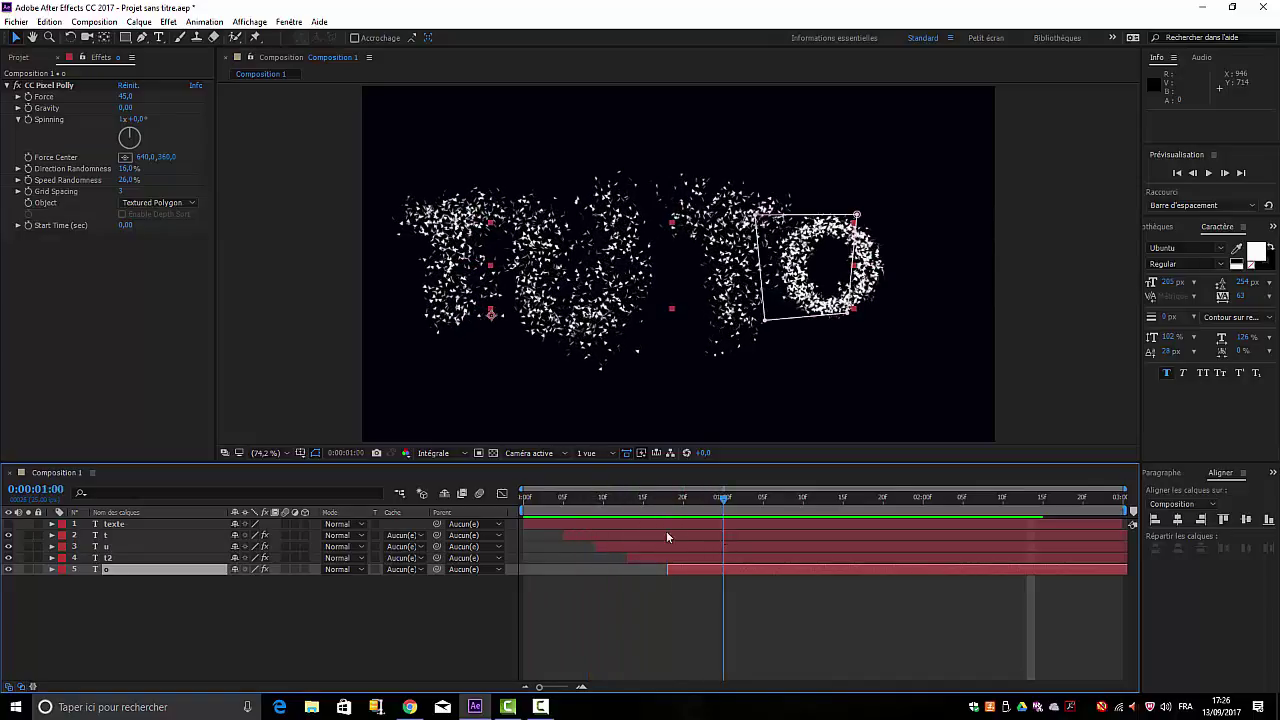
key(space)
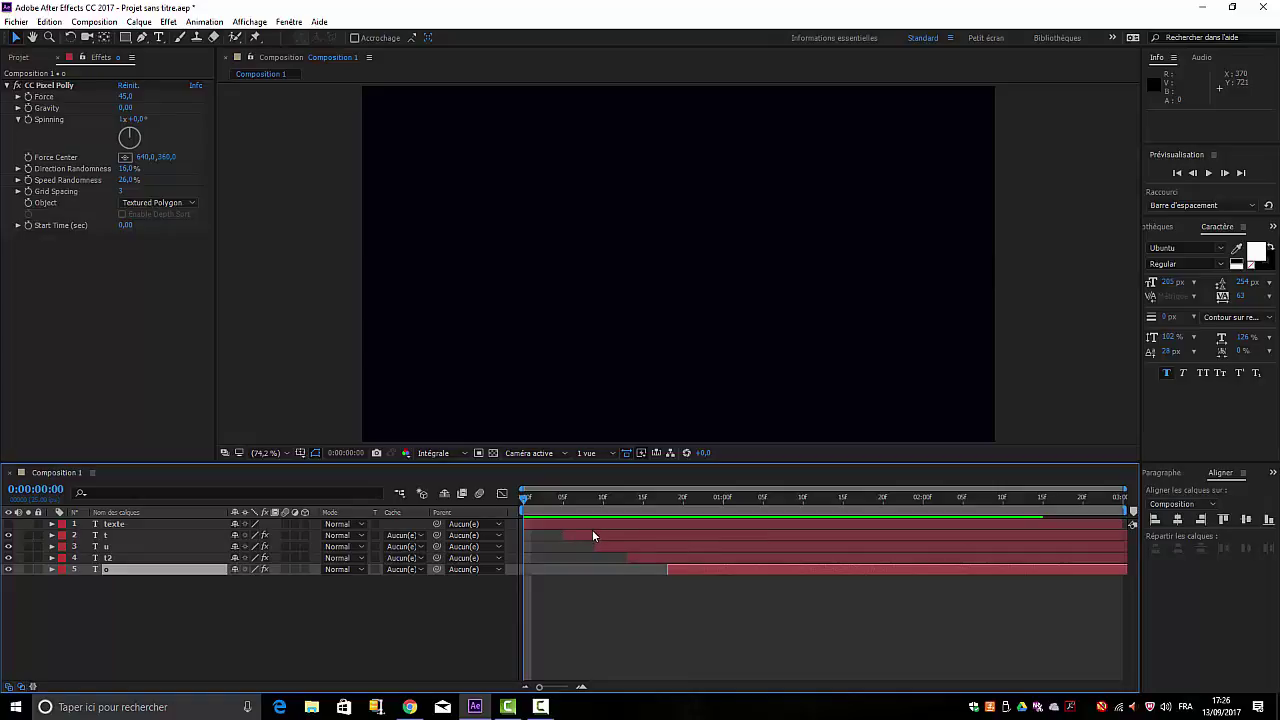
drag(592, 529, 652, 528)
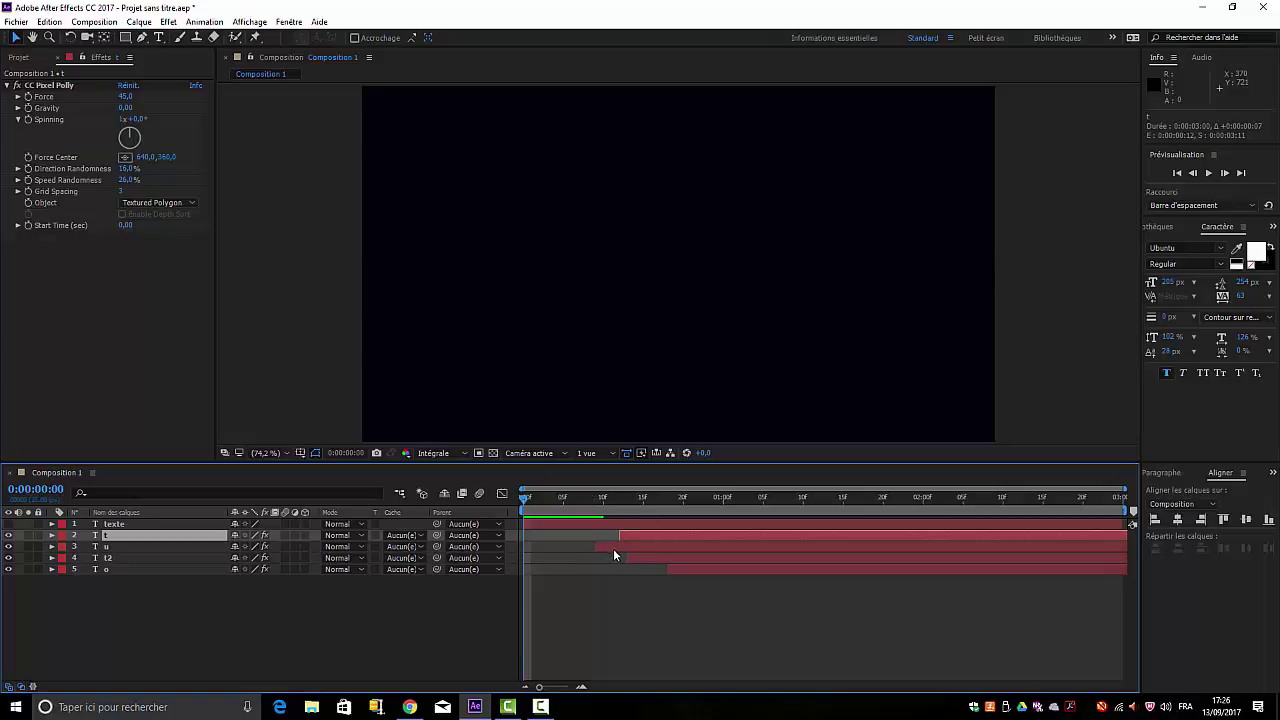
Make the u layer start at one second and scrub frames 11–13 to check the T's timing
drag(611, 546, 717, 547)
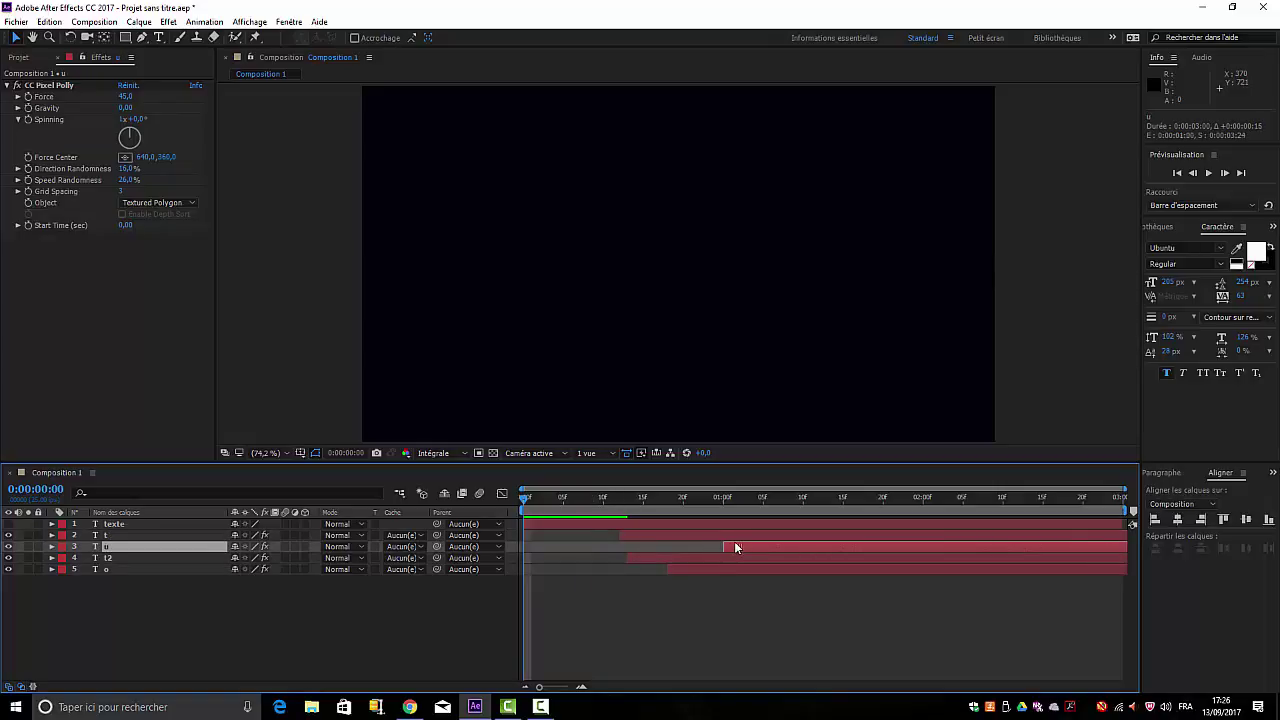
click(727, 502)
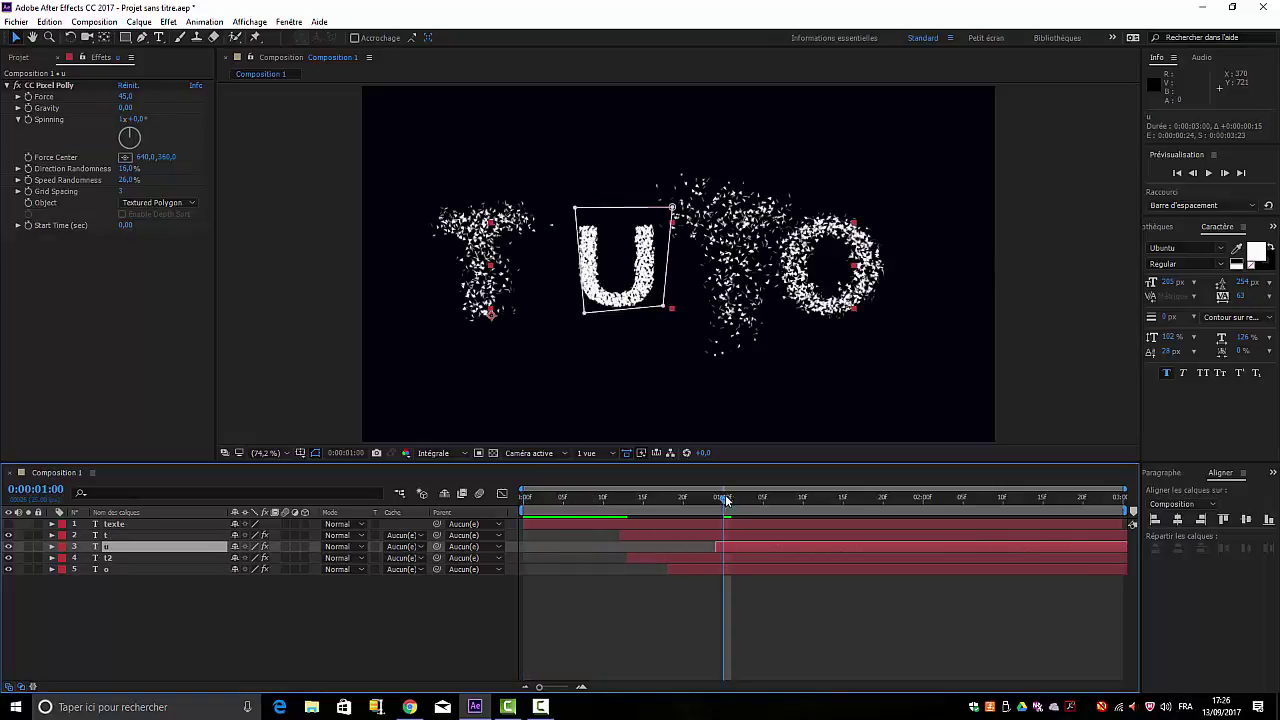
drag(750, 545, 759, 543)
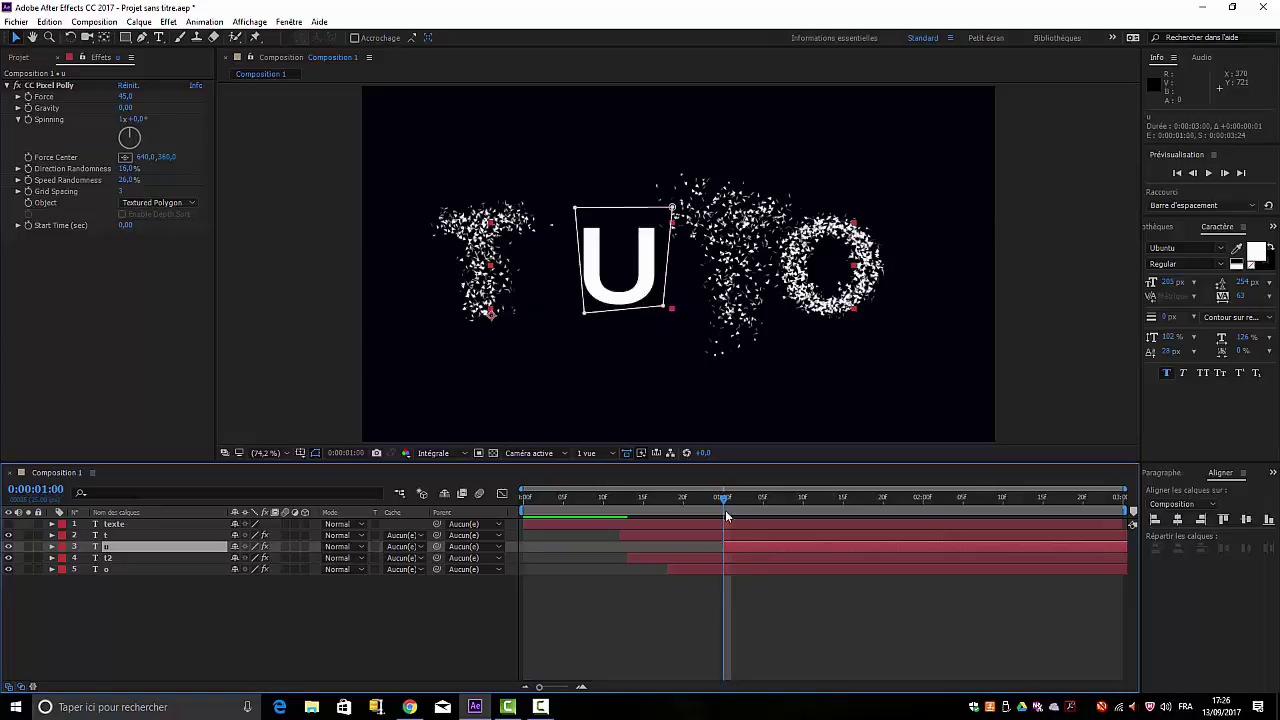
drag(725, 499, 624, 511)
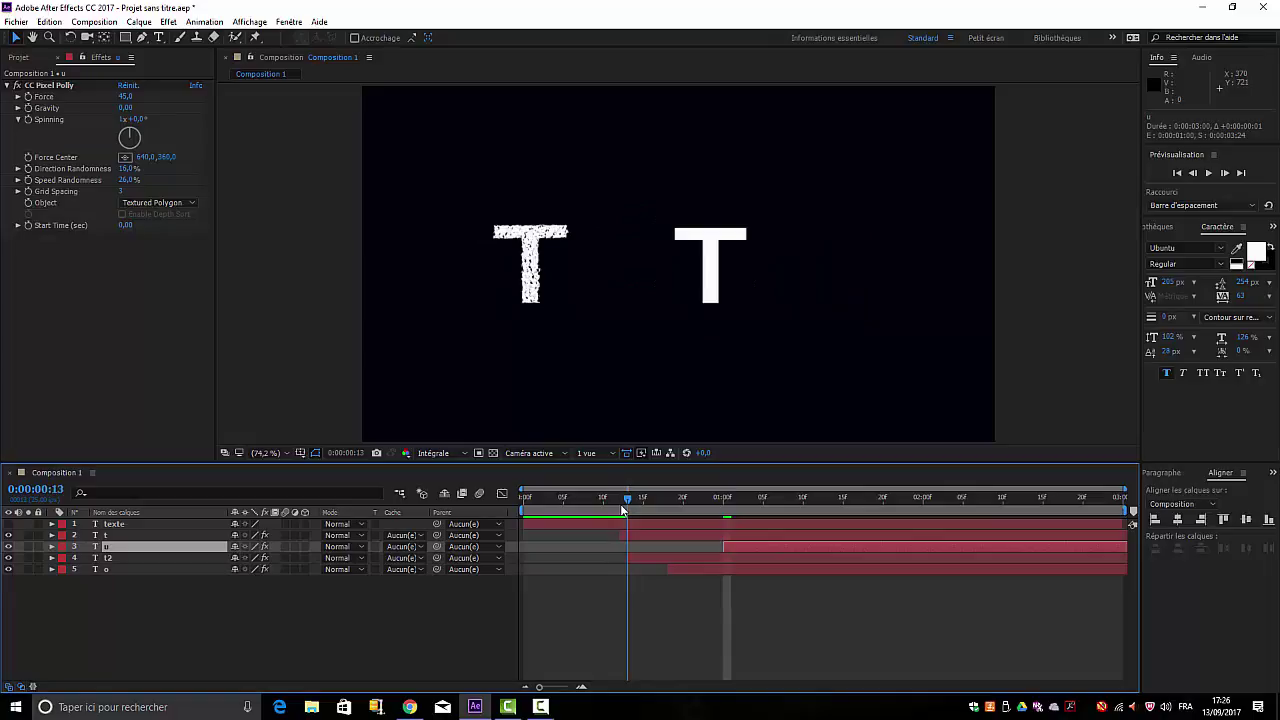
click(620, 510)
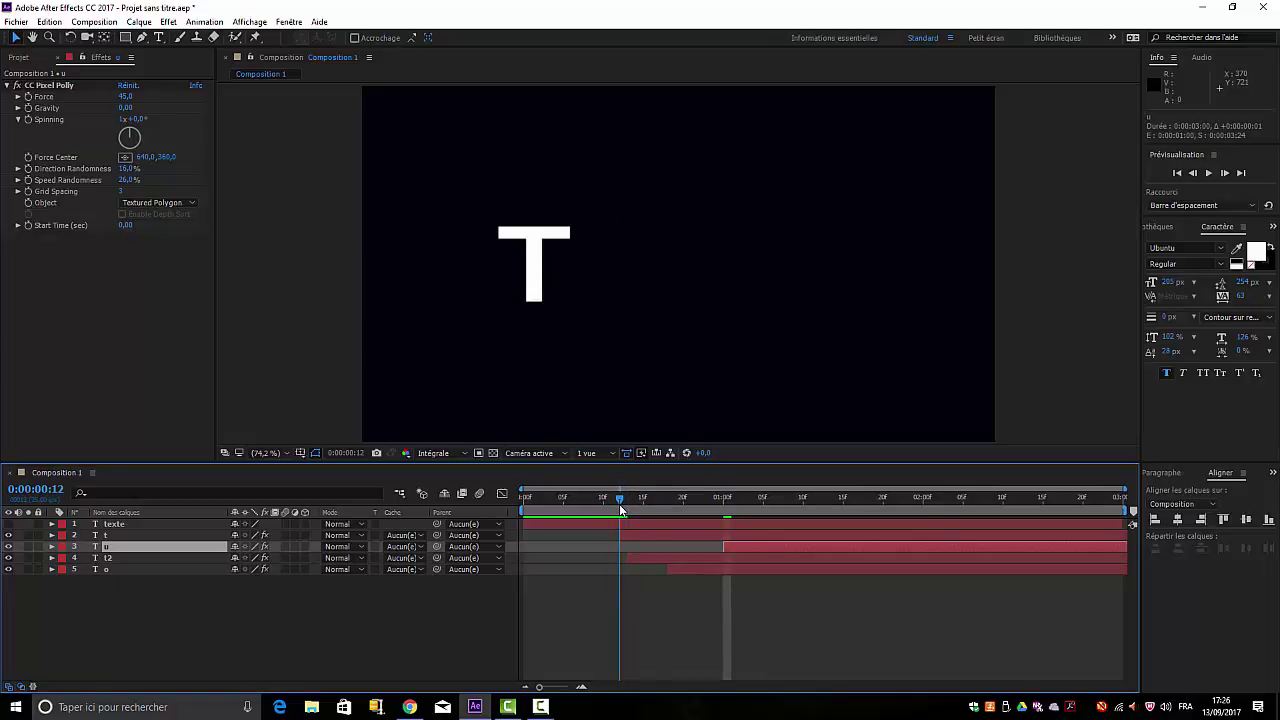
drag(620, 510, 628, 510)
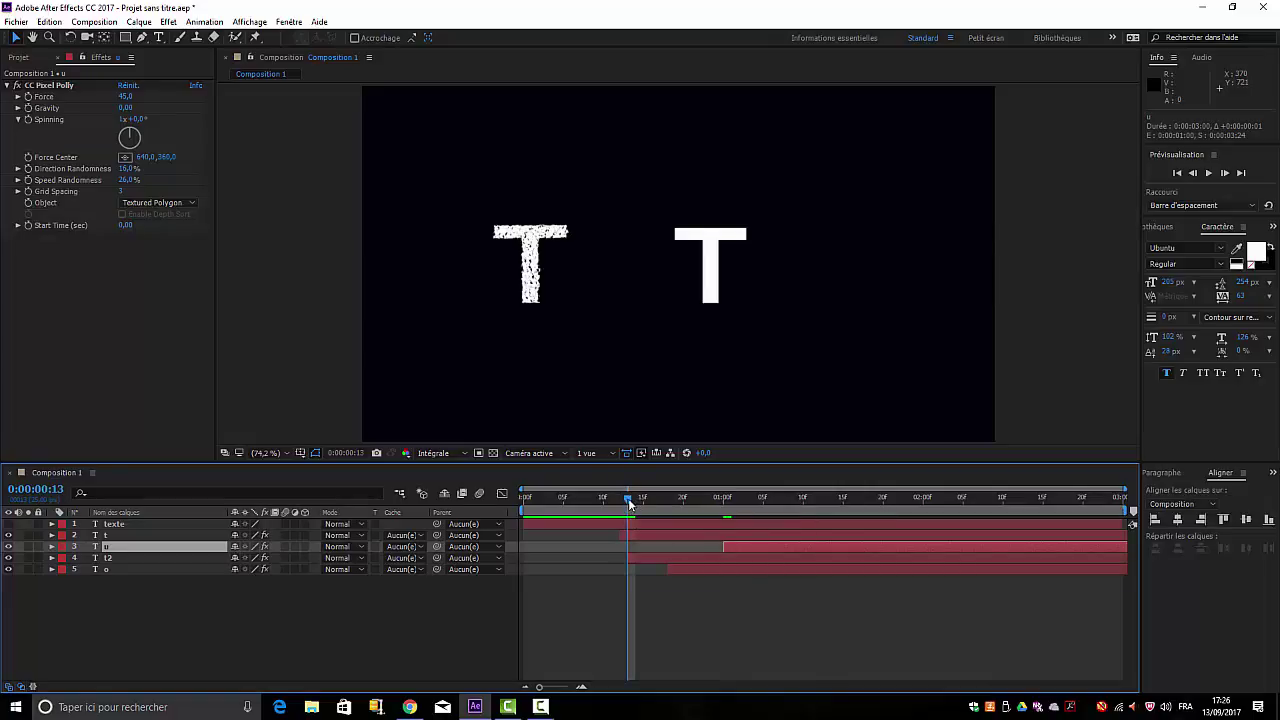
drag(630, 504, 829, 507)
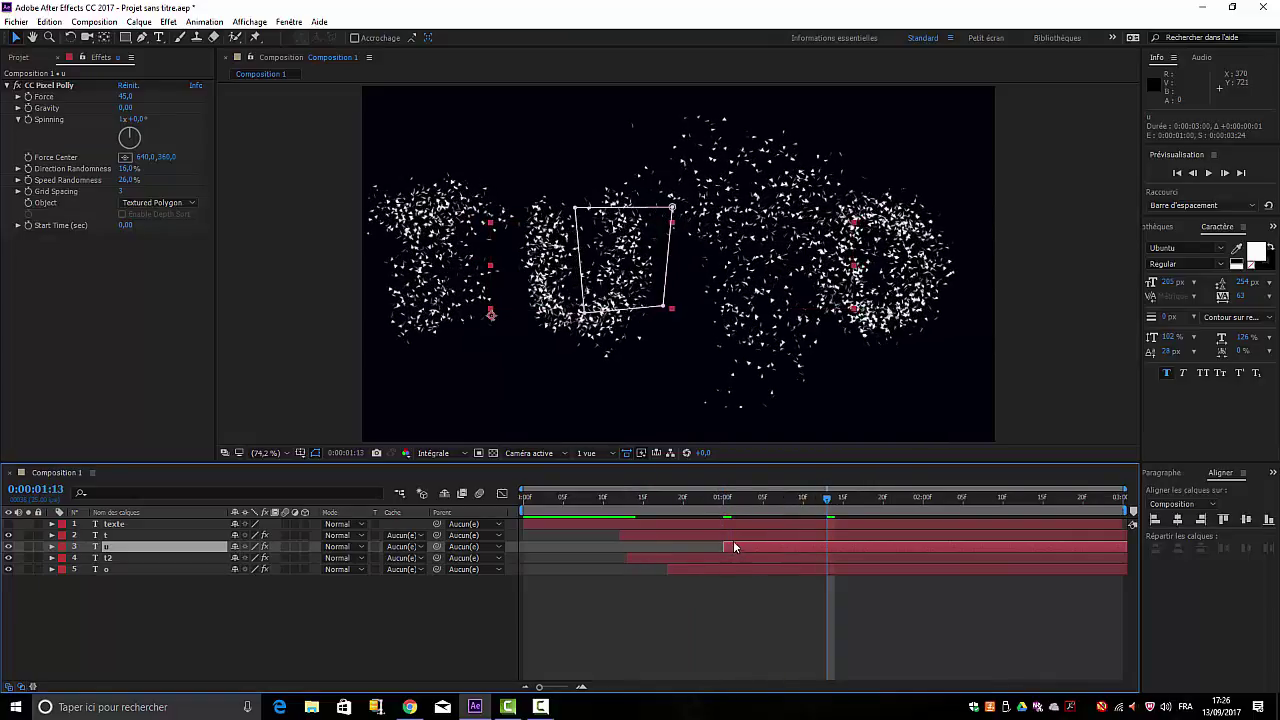
Delay t2 to about 0:00:01:13 and o to about 0:00:02:00, then return to the start
drag(704, 557, 896, 555)
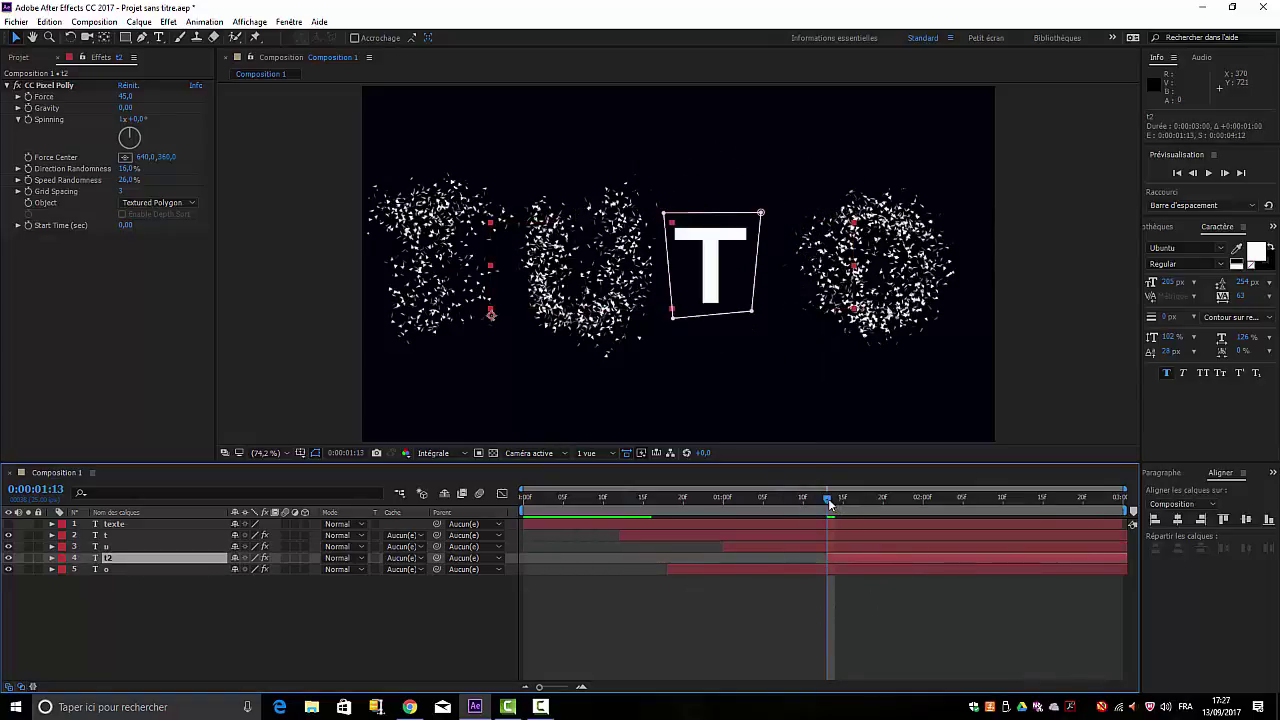
drag(826, 497, 923, 499)
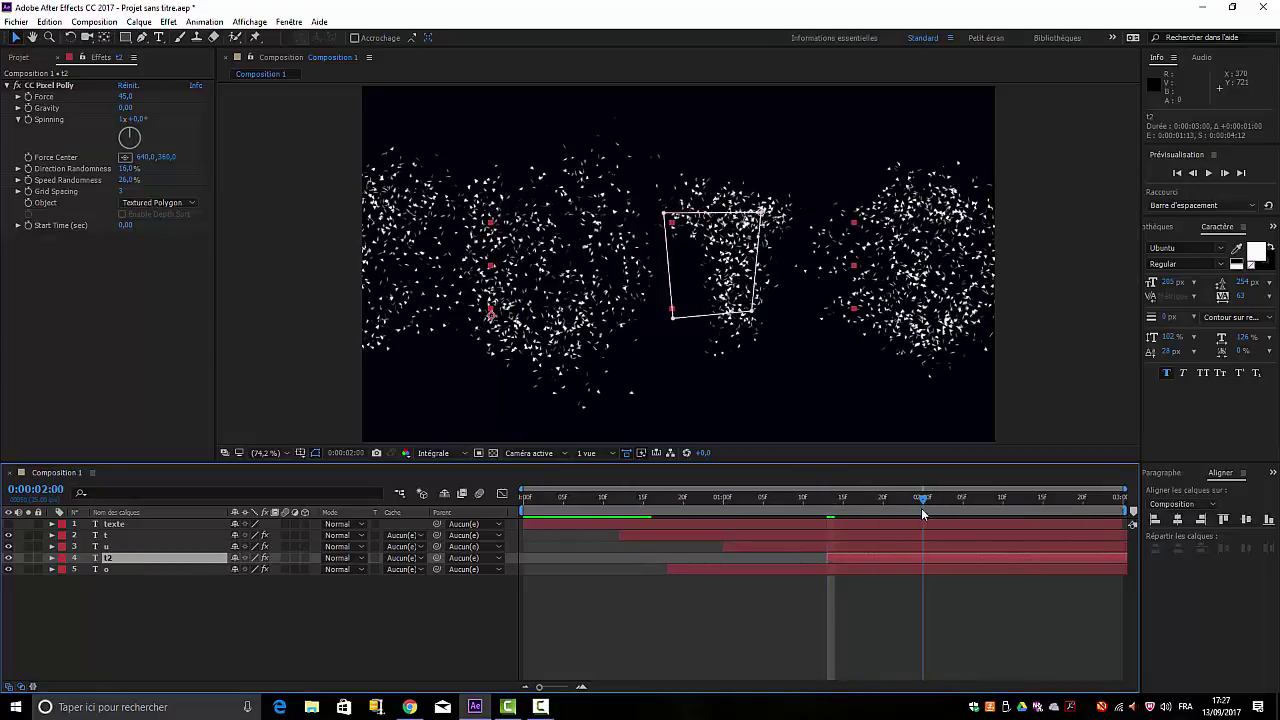
drag(770, 568, 1022, 566)
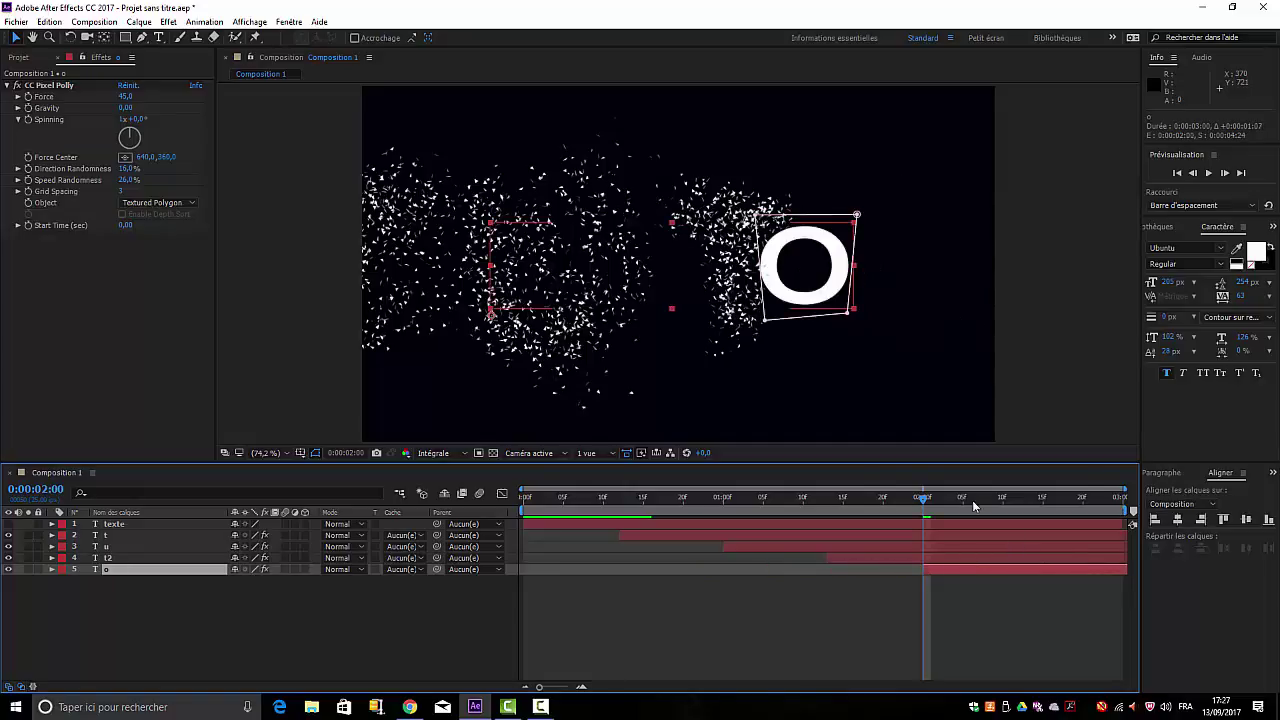
click(715, 497)
click(520, 519)
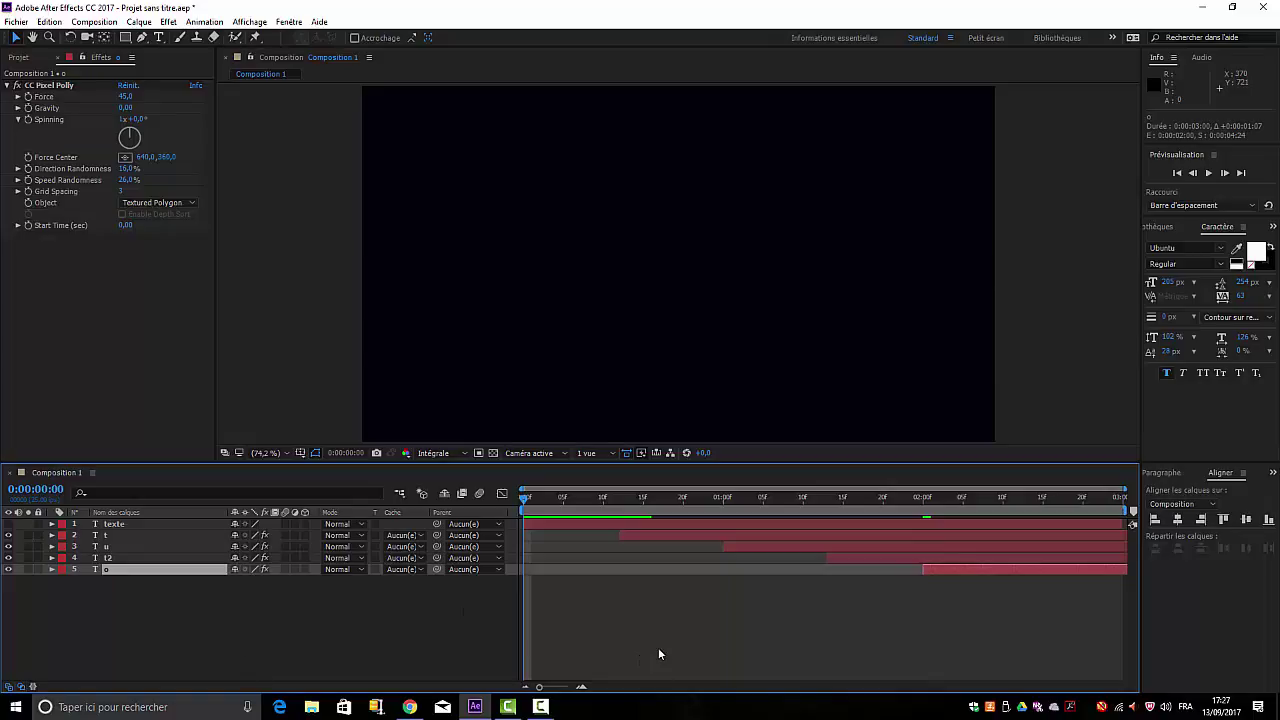
Preview the staggered shattering, stop at 0:00:00:15, and select the t layer
key(space)
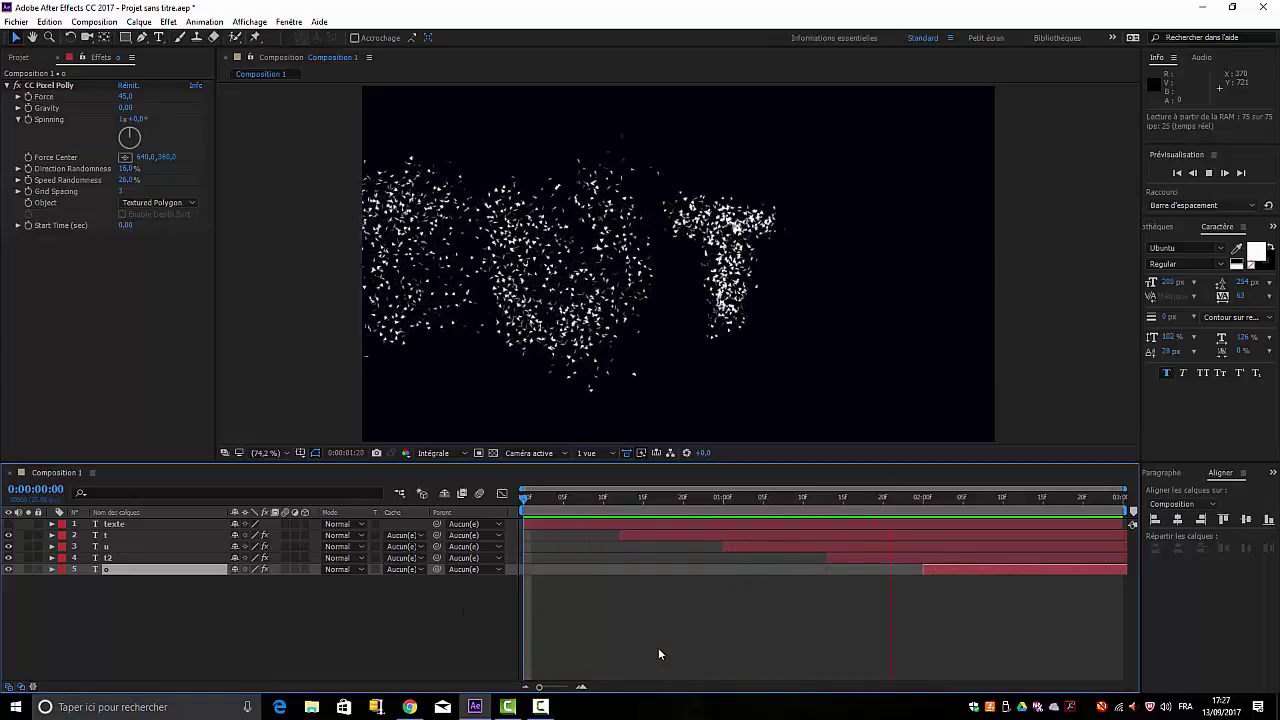
key(space)
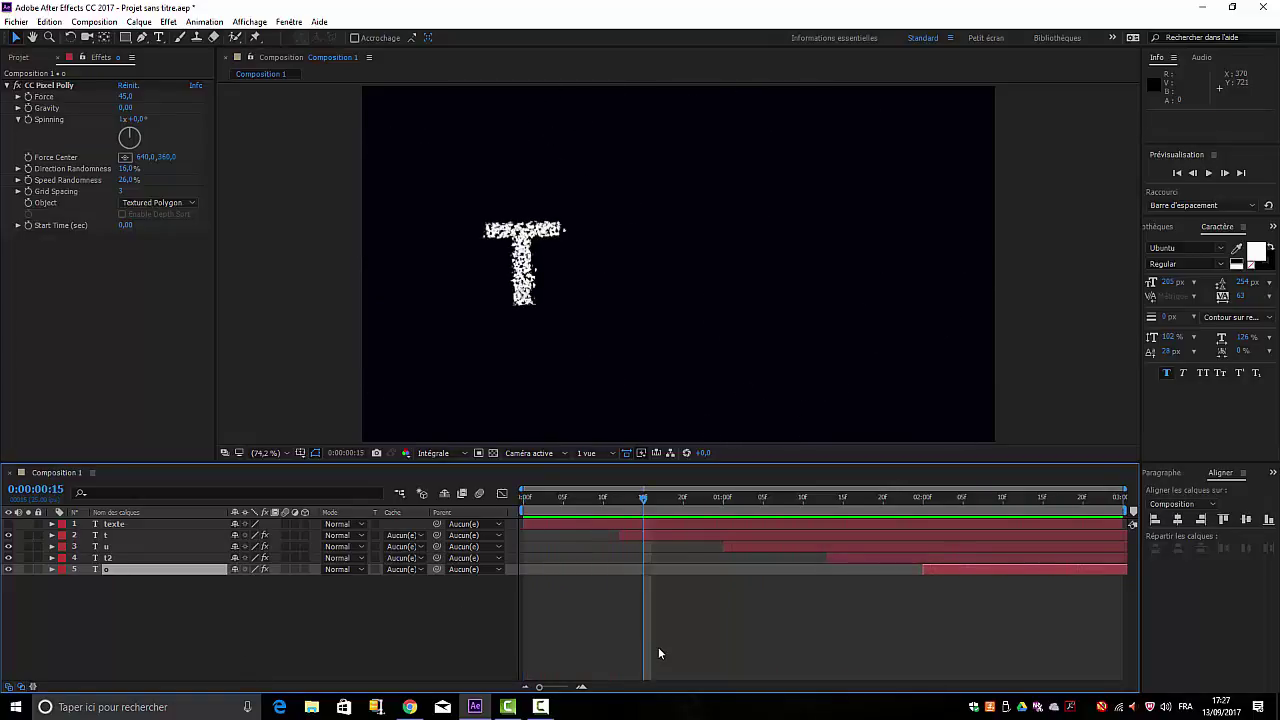
click(149, 535)
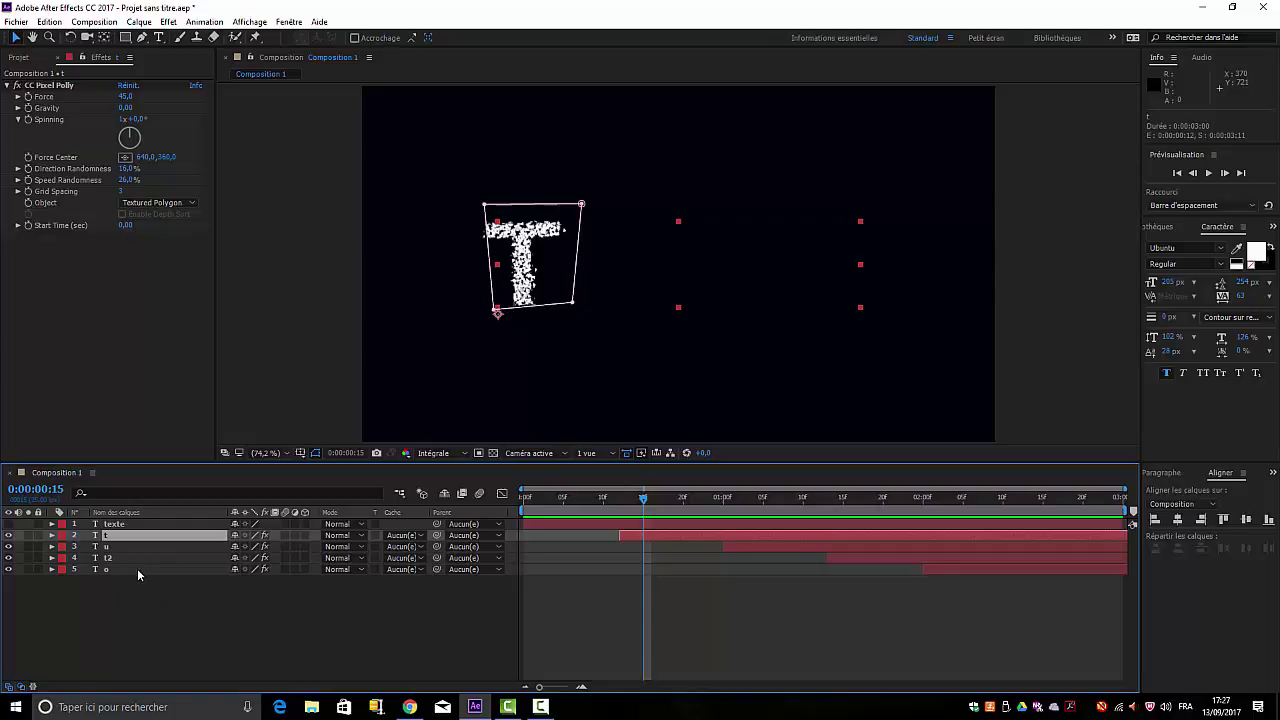
Give the four letter layers a yellow (Jaune) label colour
shift+click(137, 568)
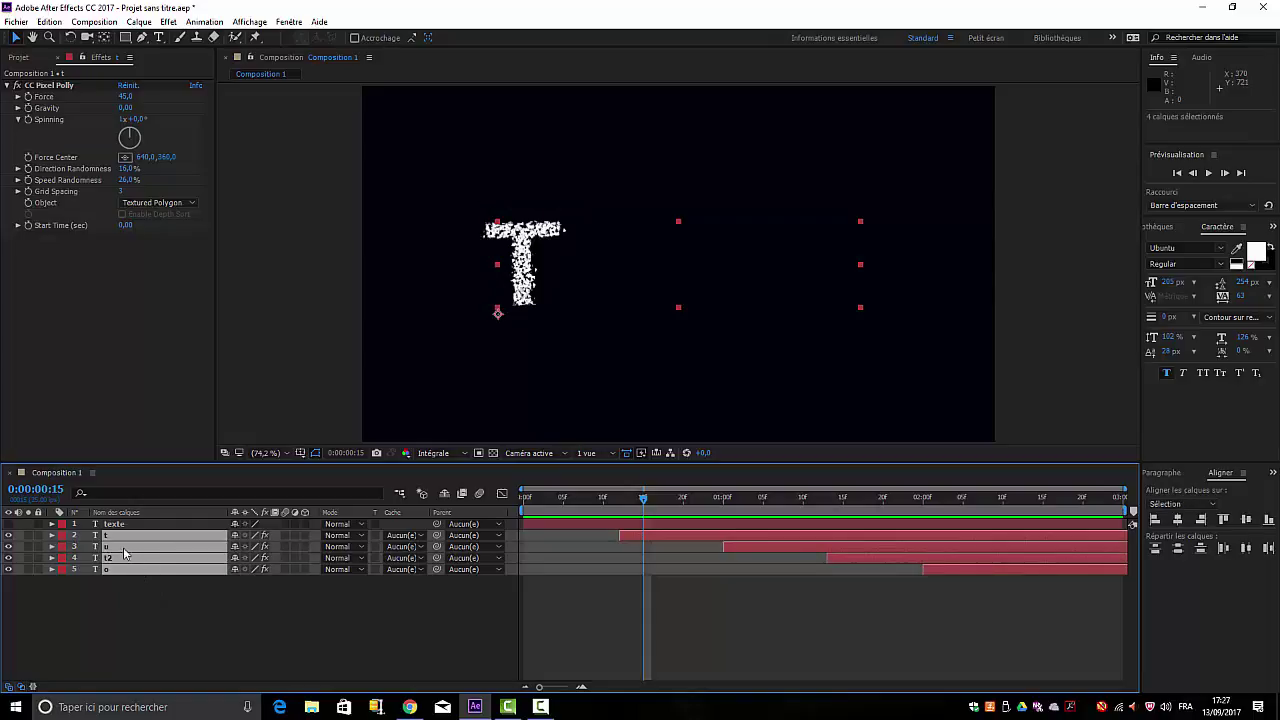
click(63, 537)
click(100, 327)
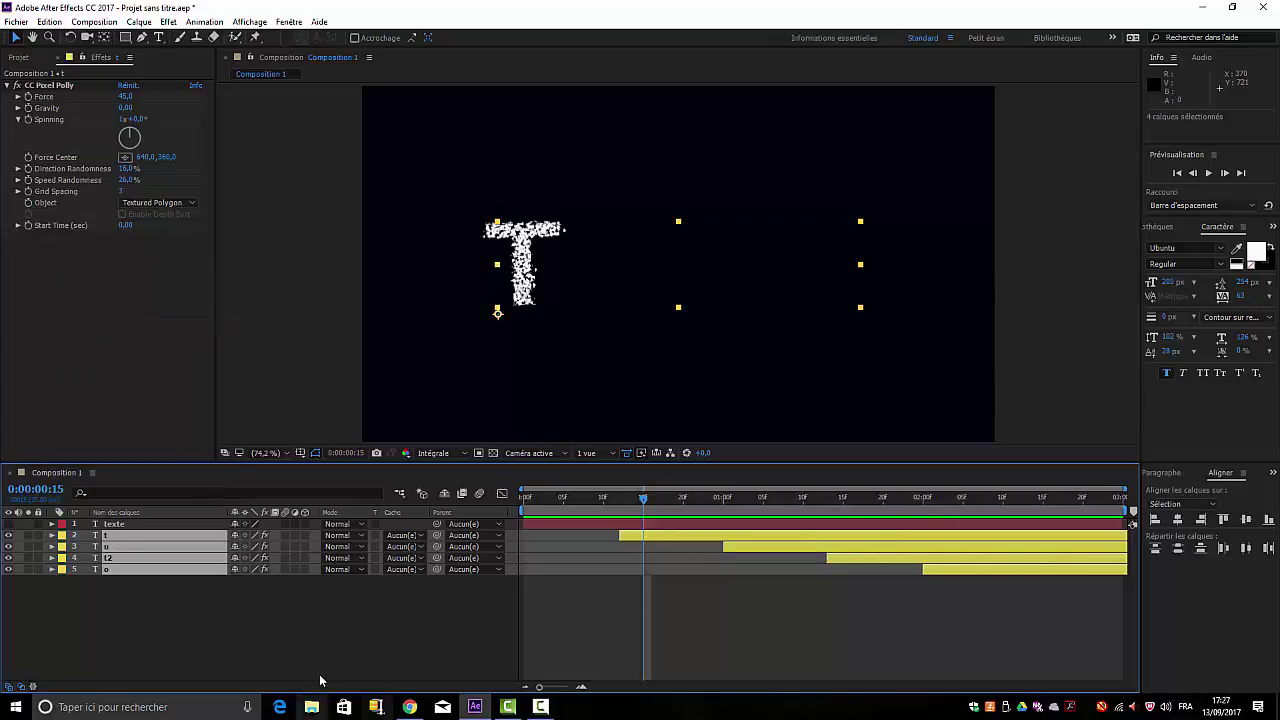
Hide every layer except the full TUTO texte layer
click(410, 647)
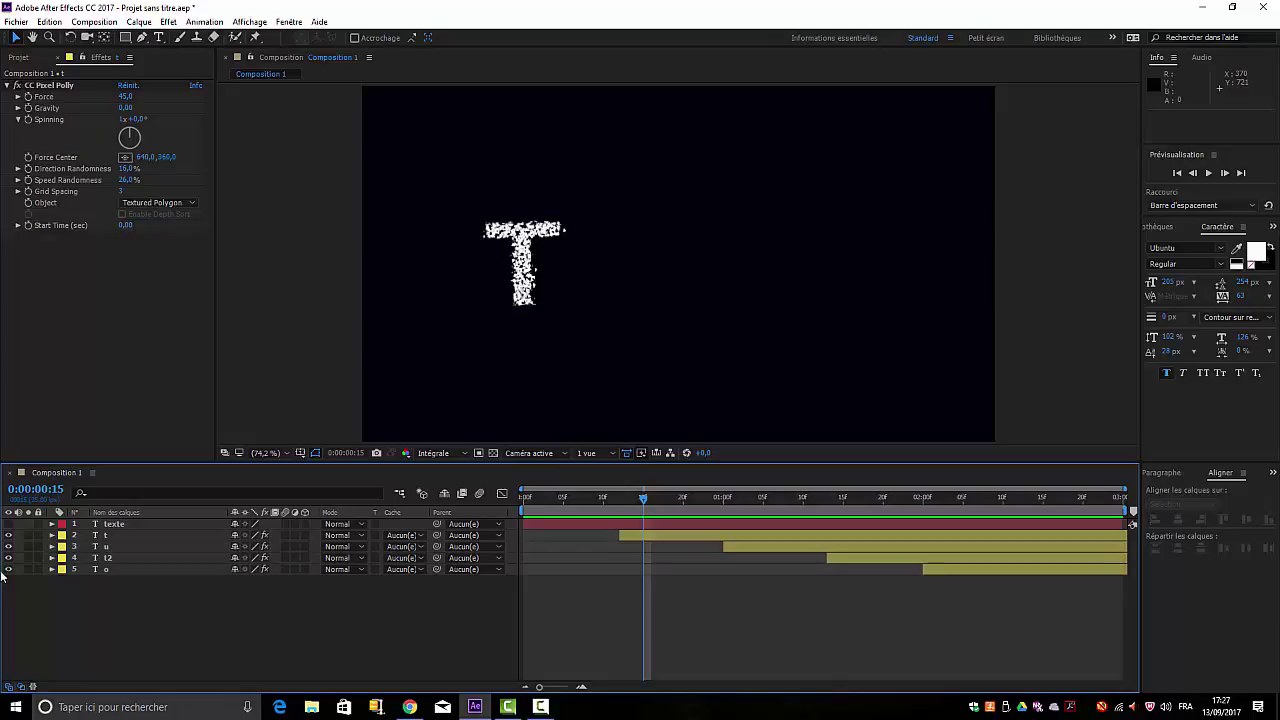
drag(8, 569, 8, 524)
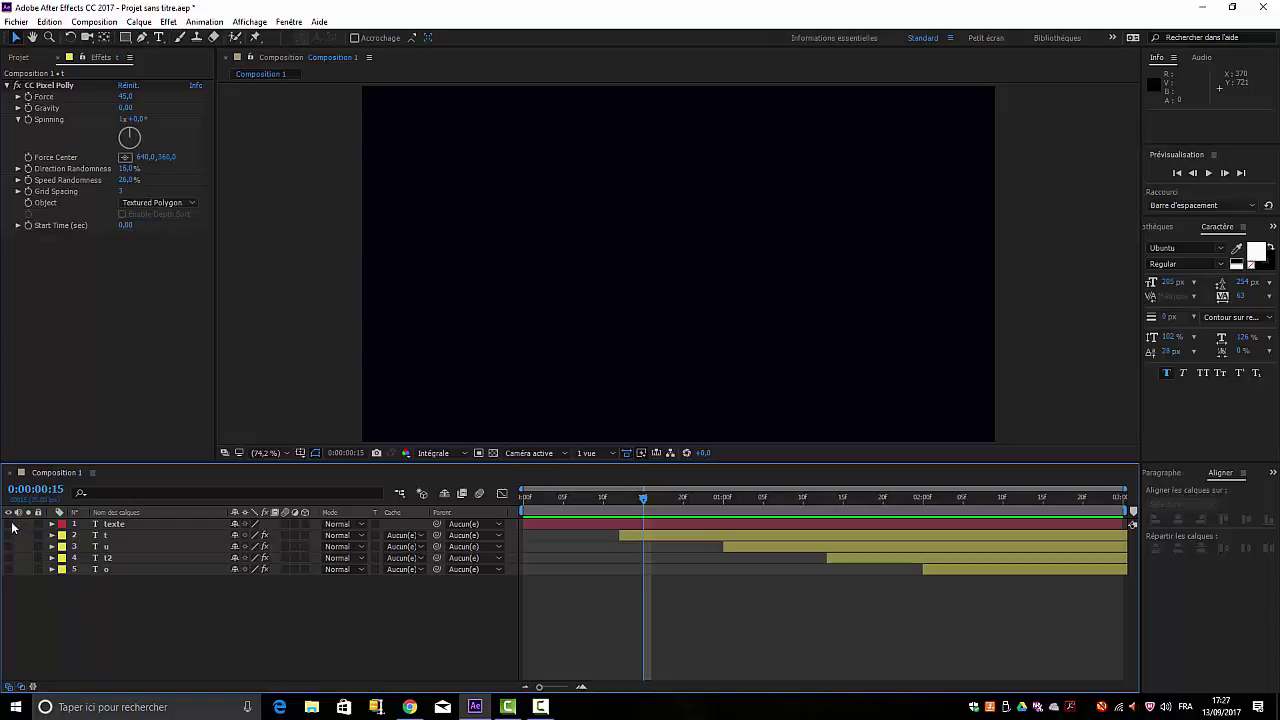
click(9, 525)
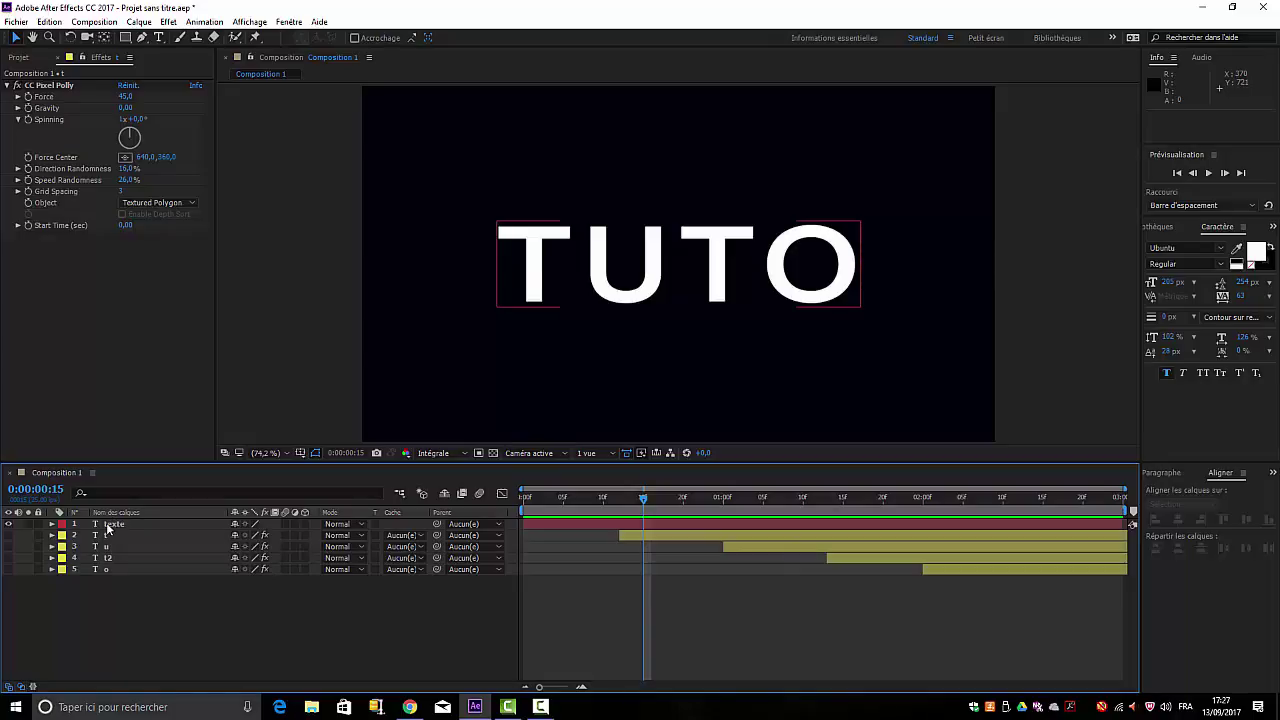
Draw a closed four-point Pen mask around the first T on the texte layer
click(107, 529)
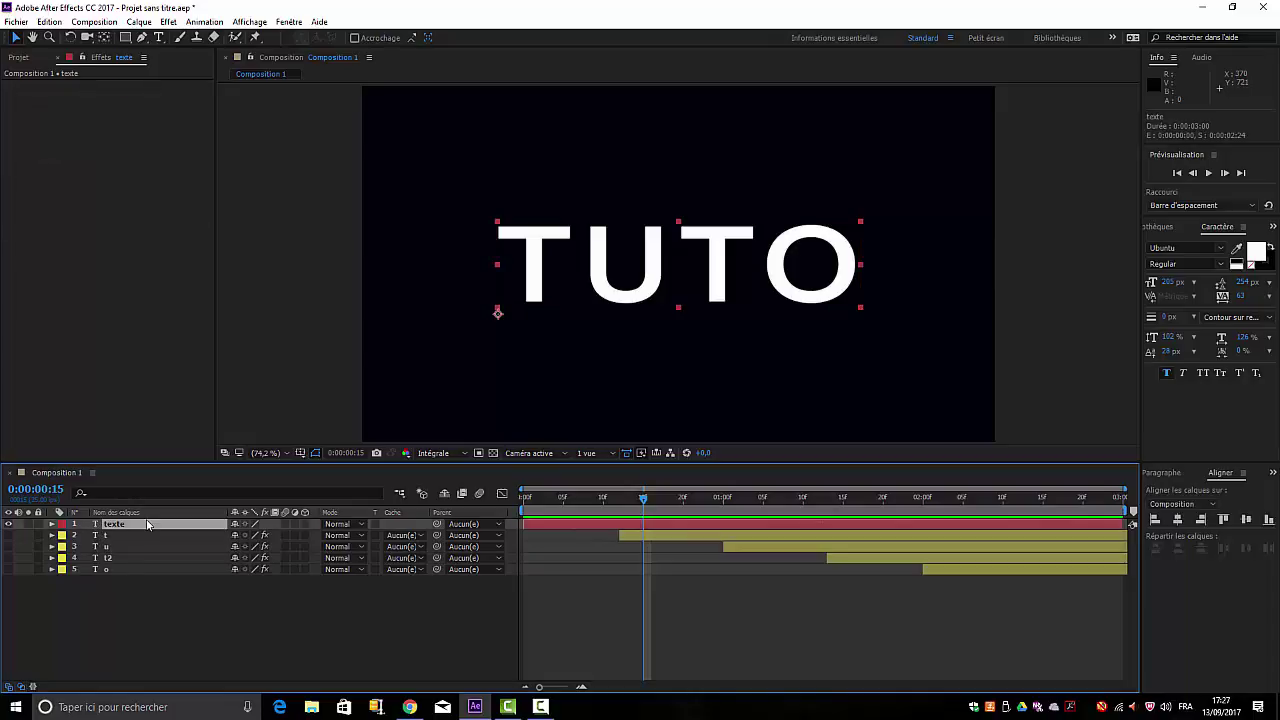
click(143, 38)
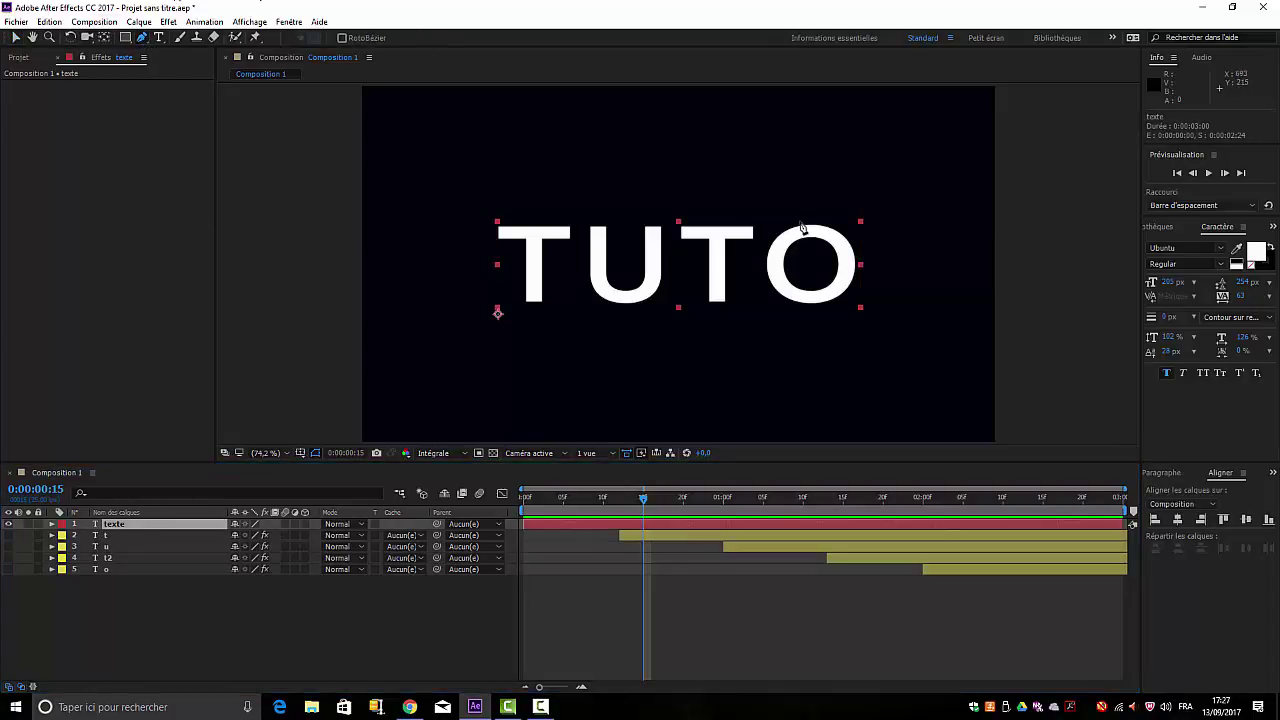
click(489, 210)
click(580, 207)
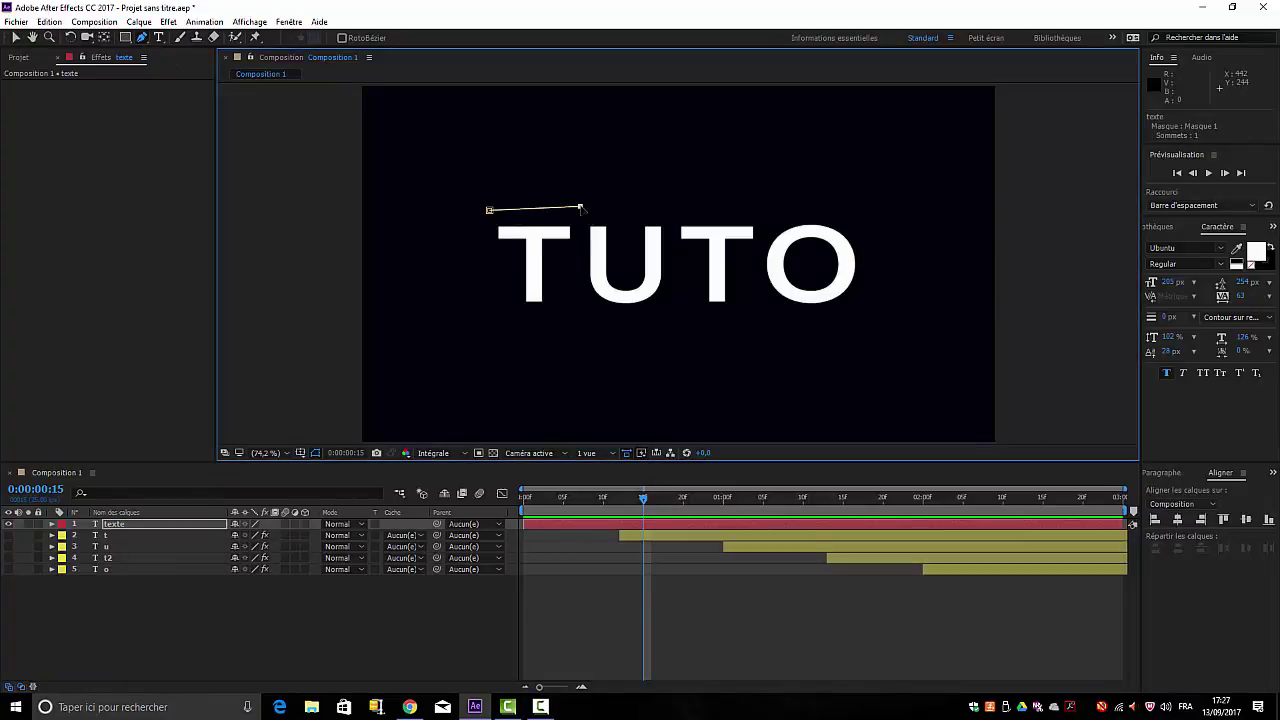
click(568, 309)
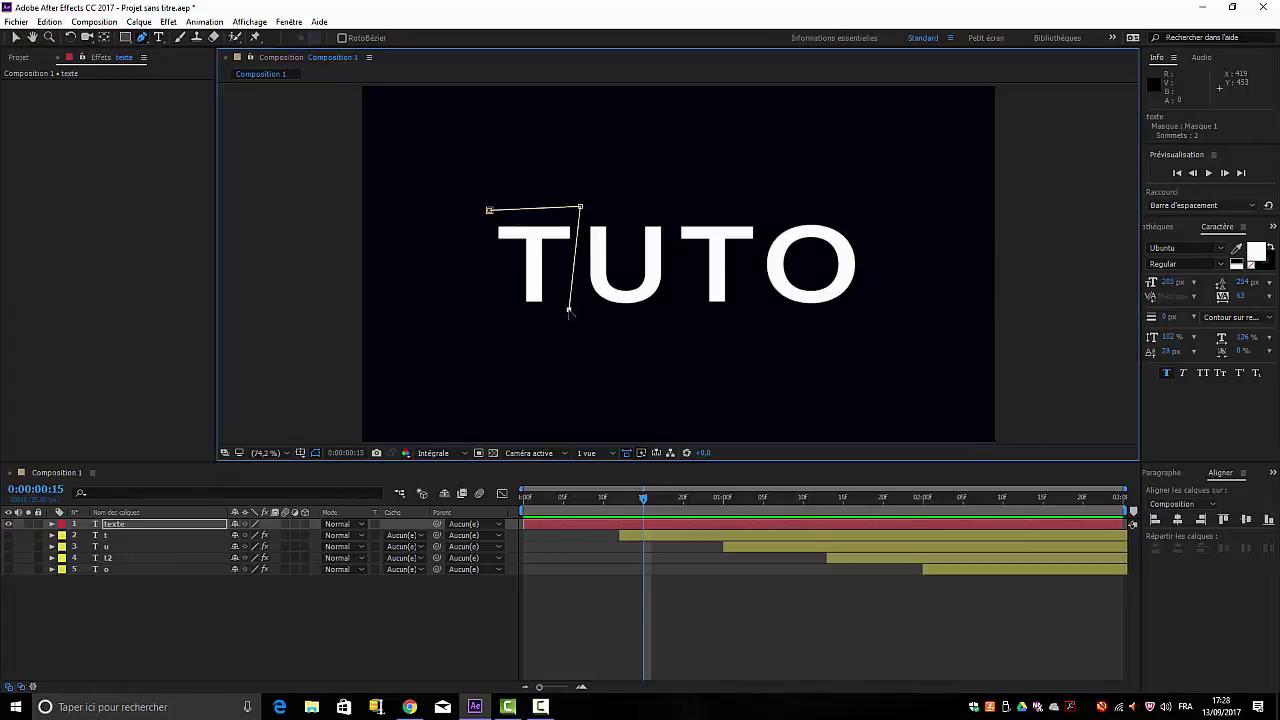
click(495, 314)
click(489, 210)
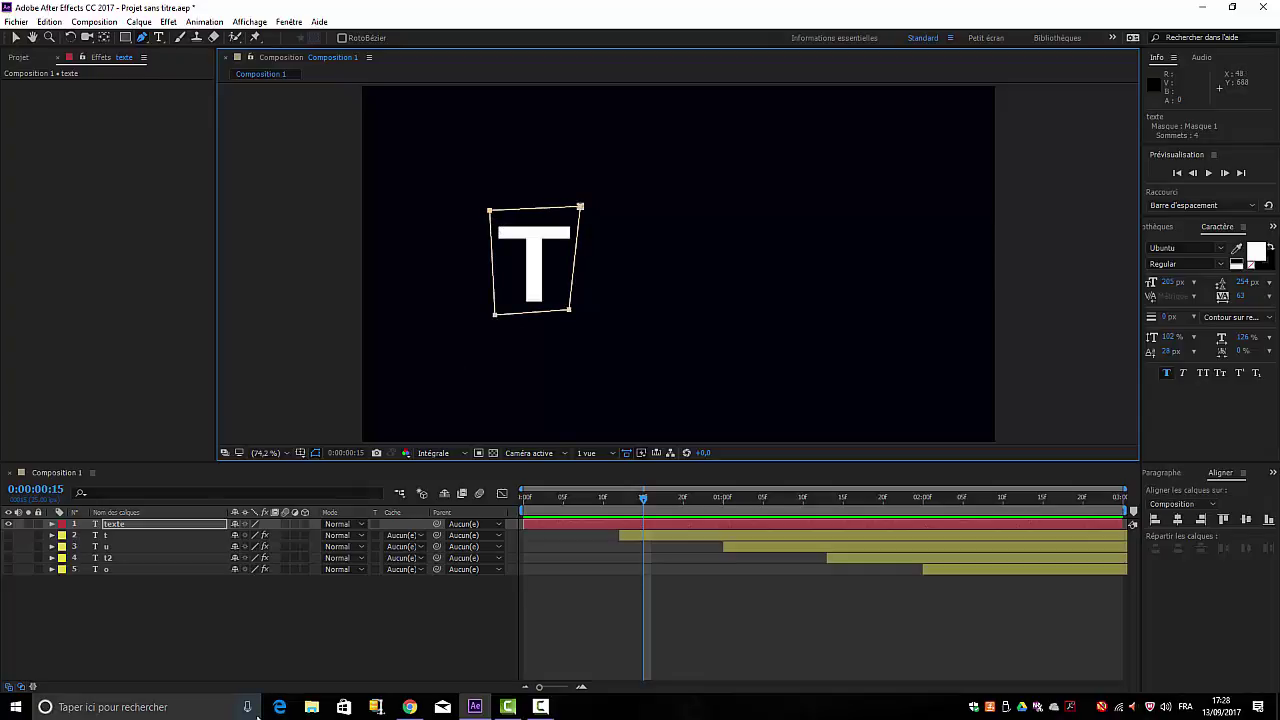
click(159, 608)
click(128, 525)
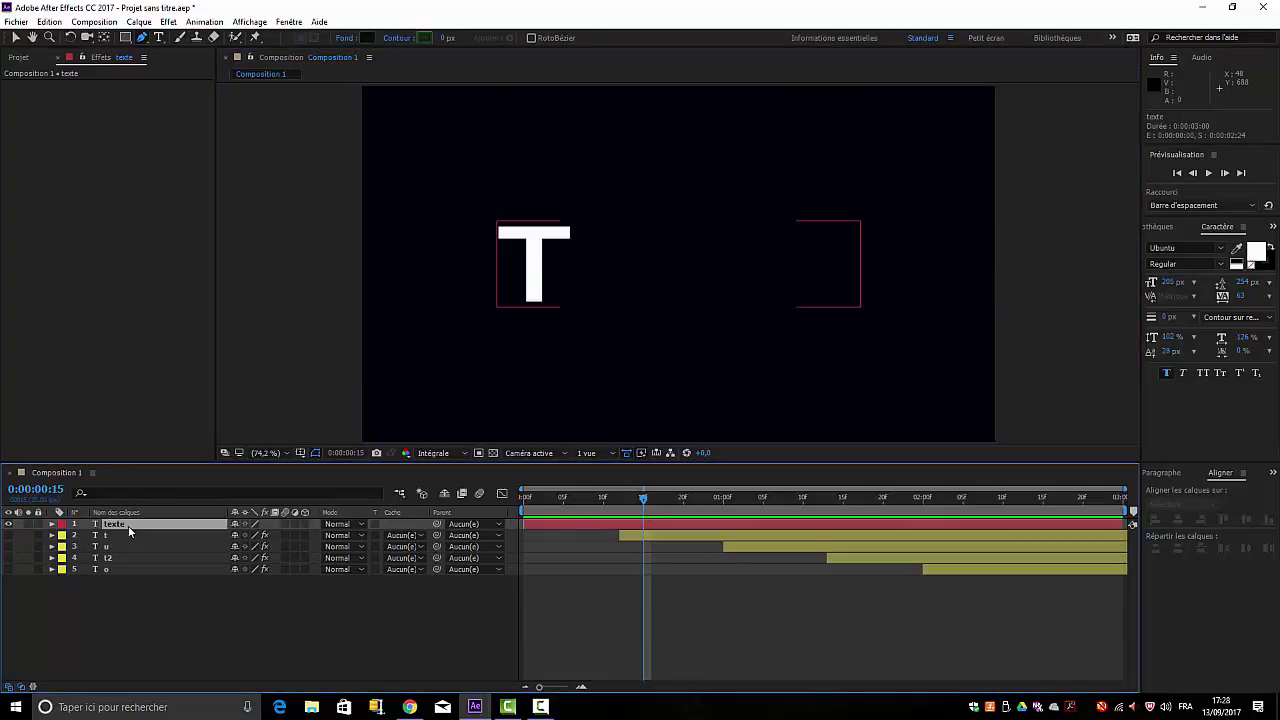
Duplicate the masked texte layer, rename the copy 'texte t' and keep it hidden
key(ctrl+d)
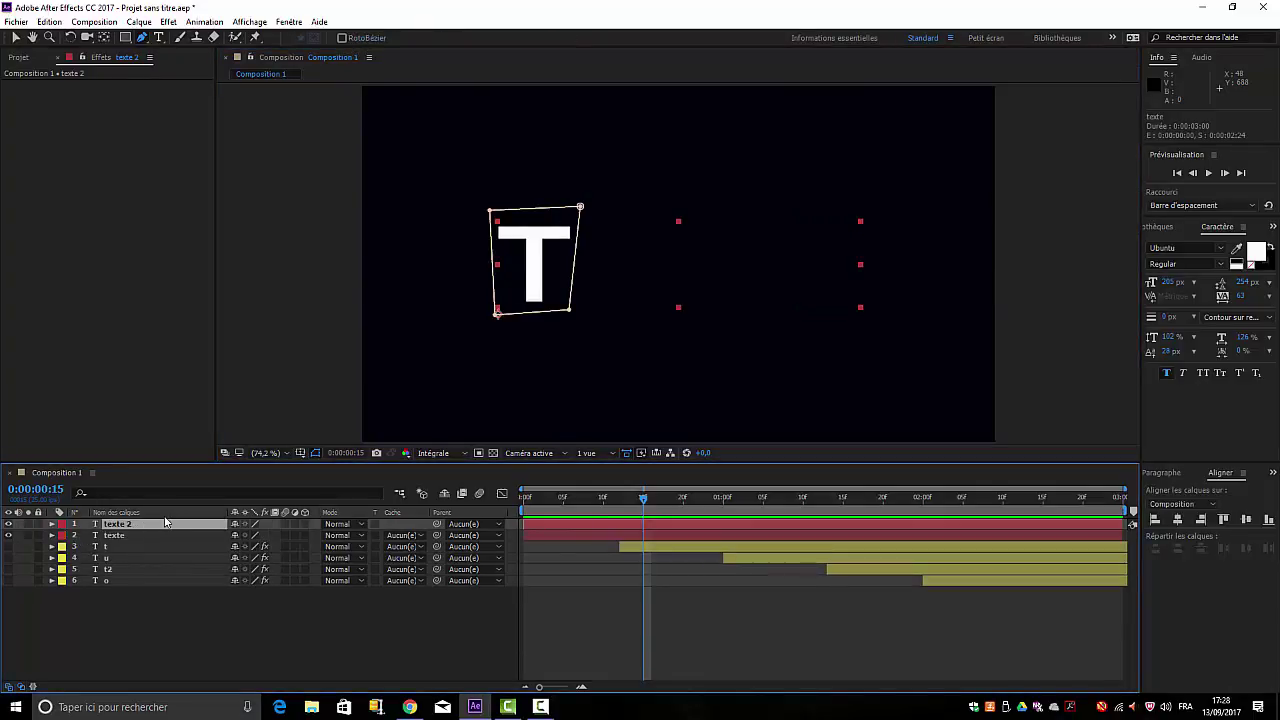
right_click(123, 529)
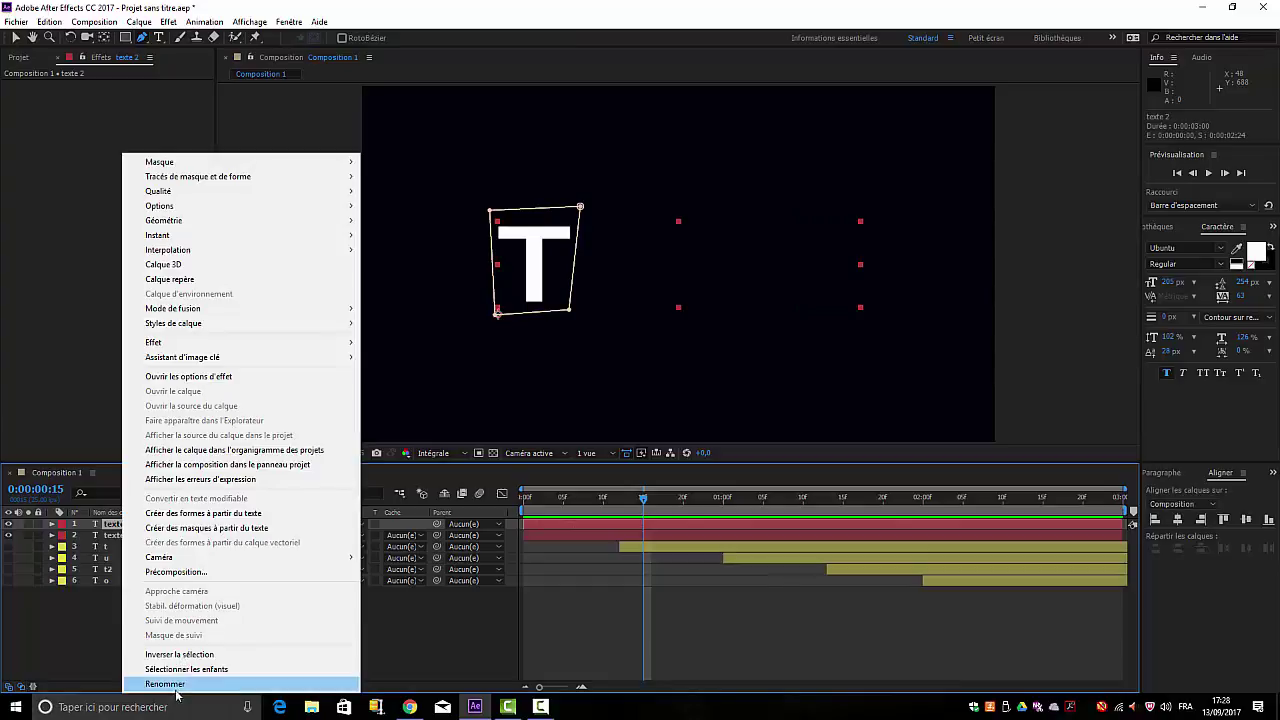
click(178, 680)
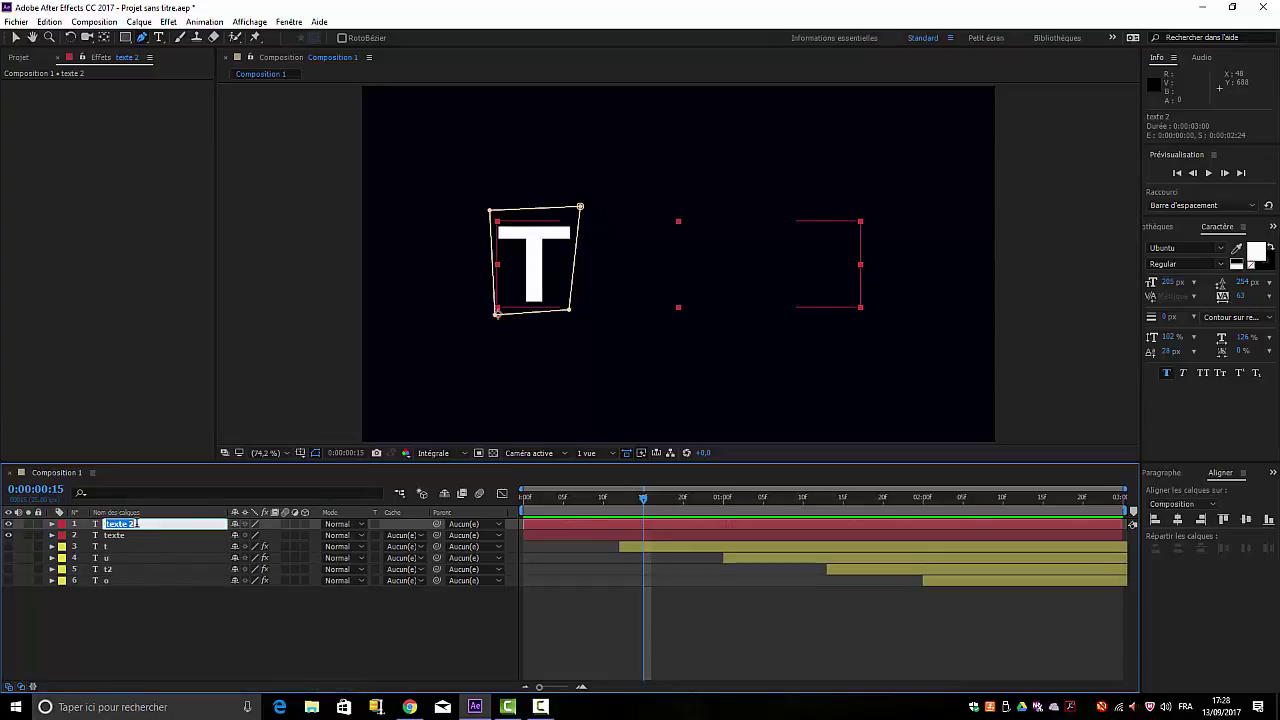
click(139, 524)
text(t)
click(129, 627)
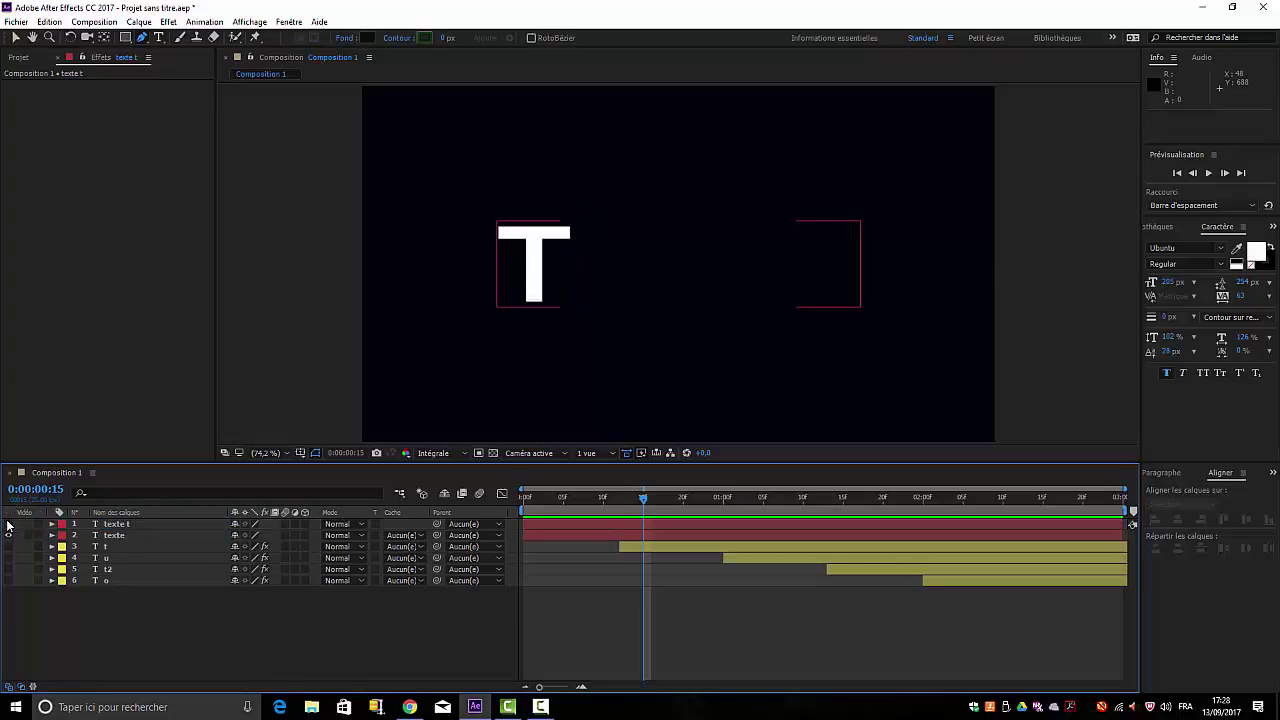
click(136, 537)
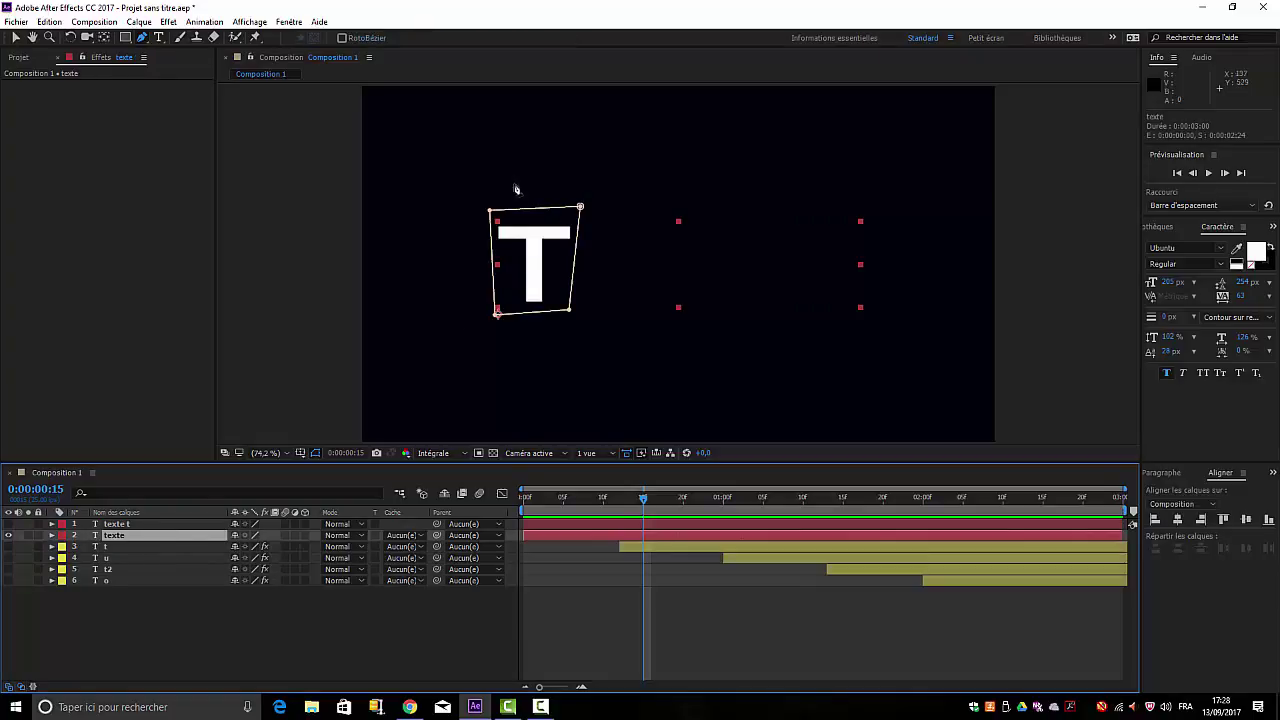
Slide the texte mask right toward the U and delete Masque 1
key(v)
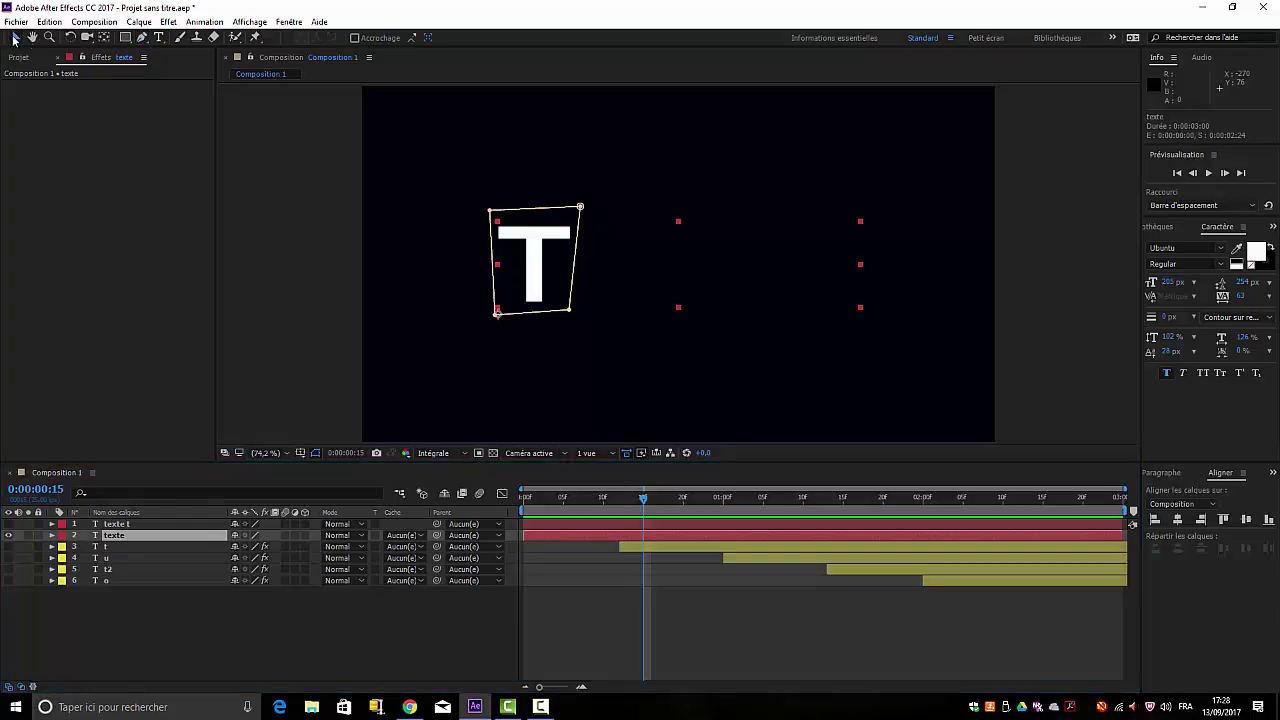
double_click(523, 210)
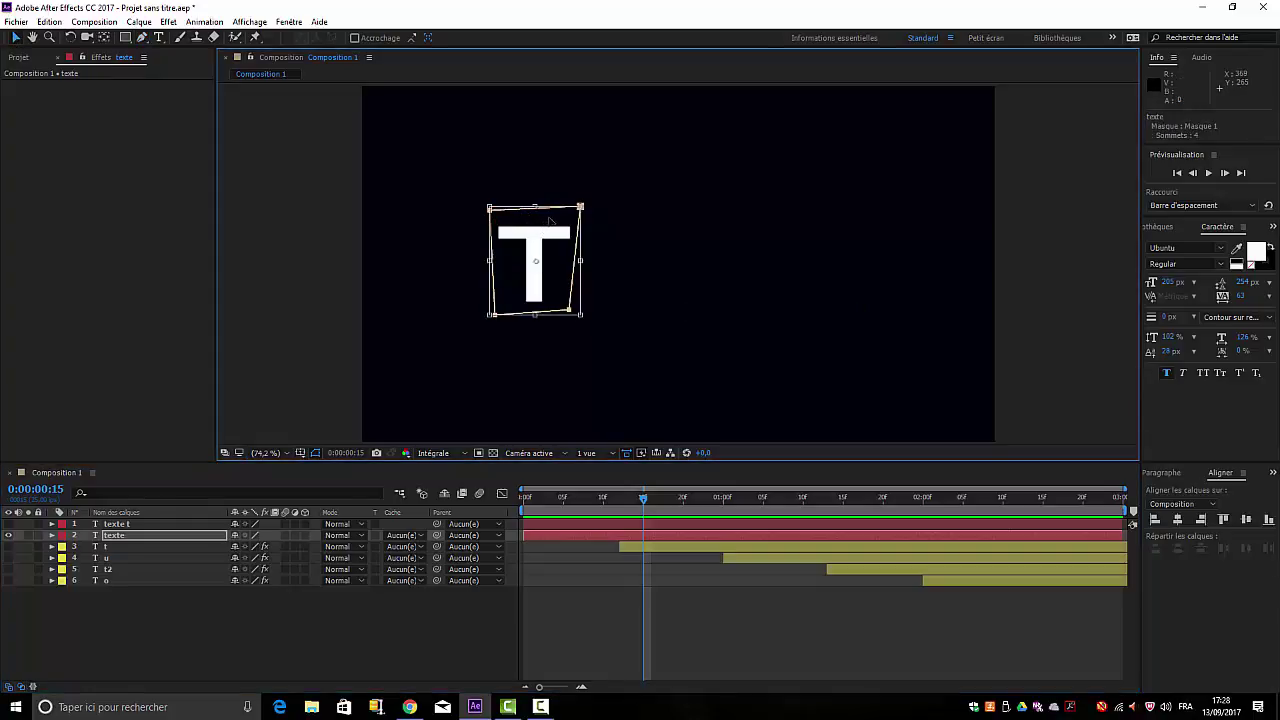
drag(549, 220, 635, 222)
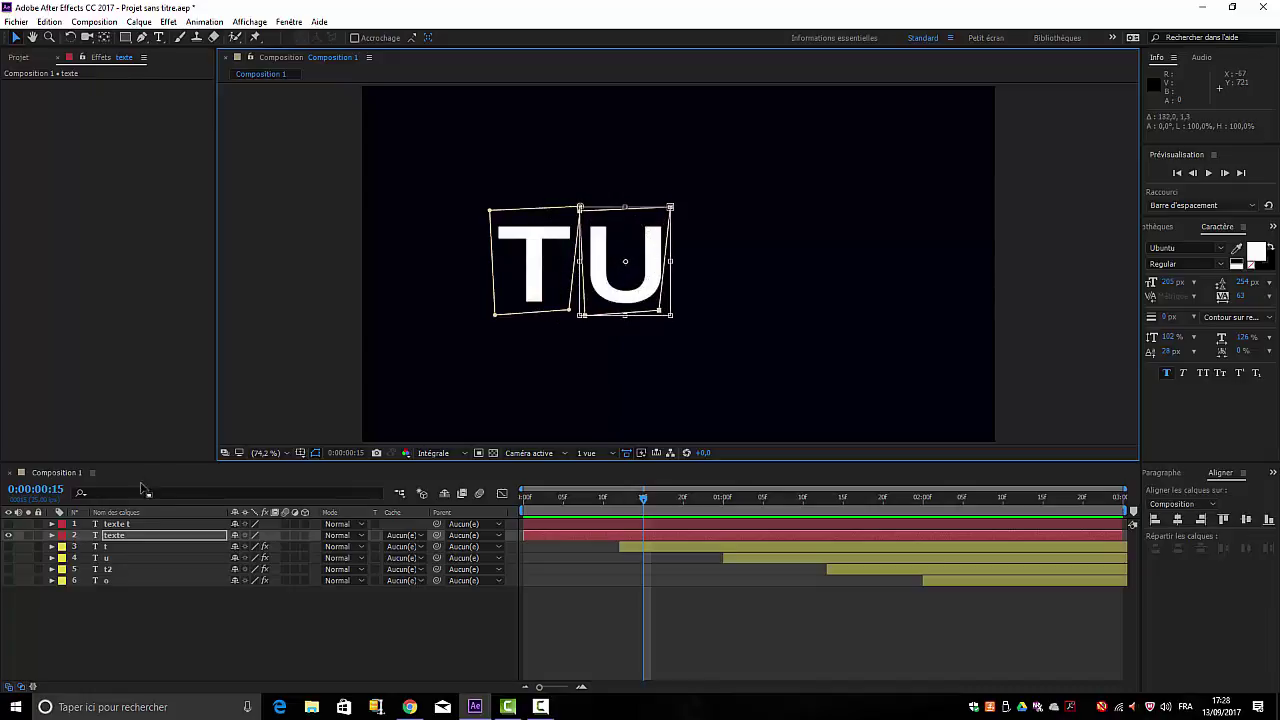
click(138, 622)
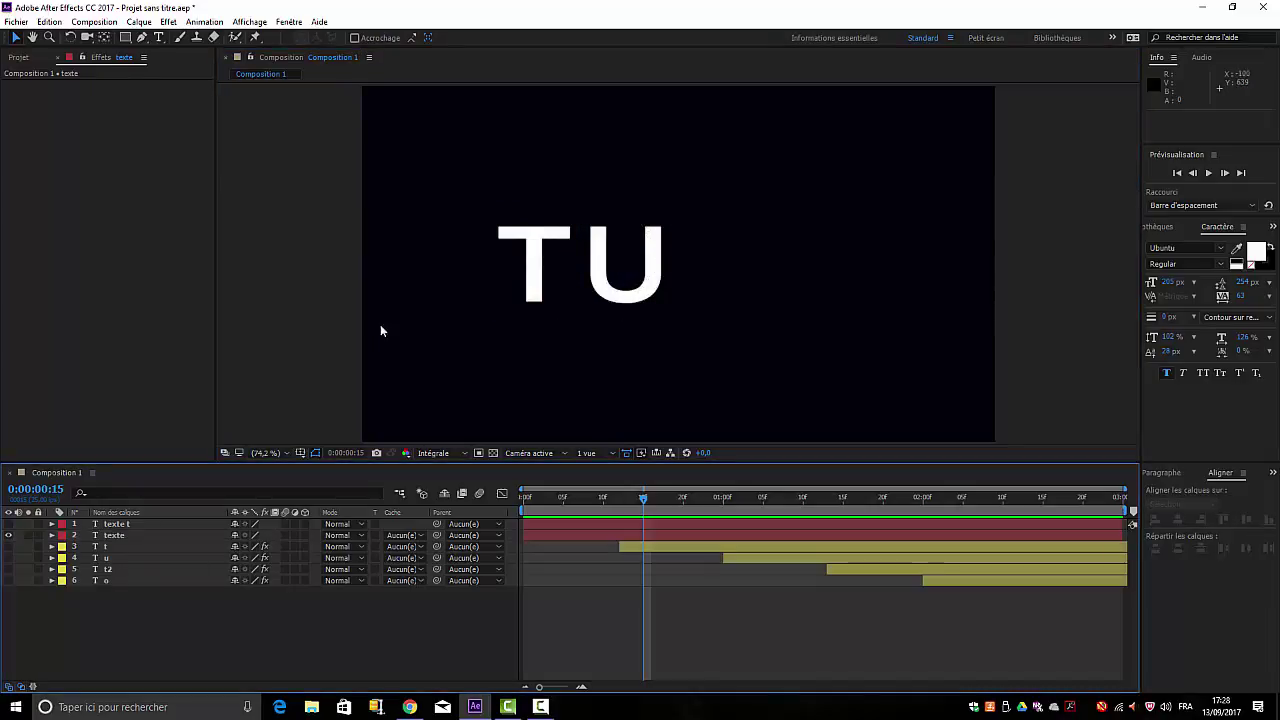
click(532, 282)
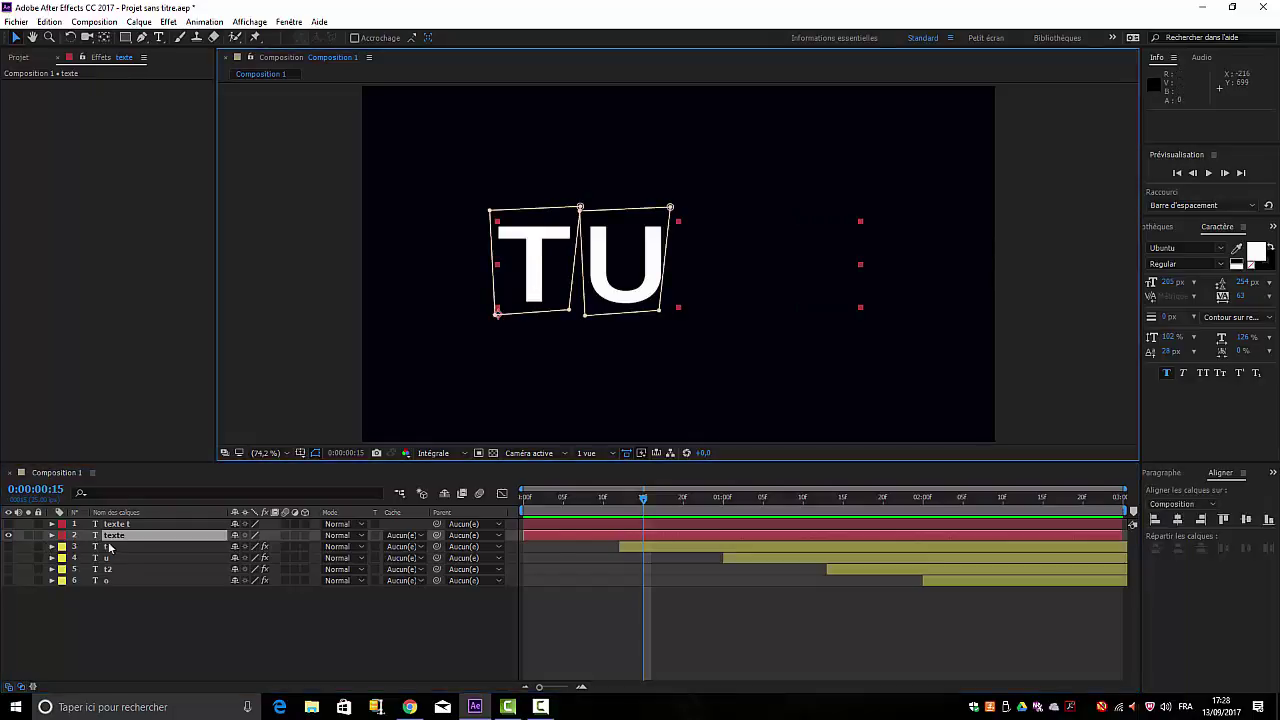
click(52, 535)
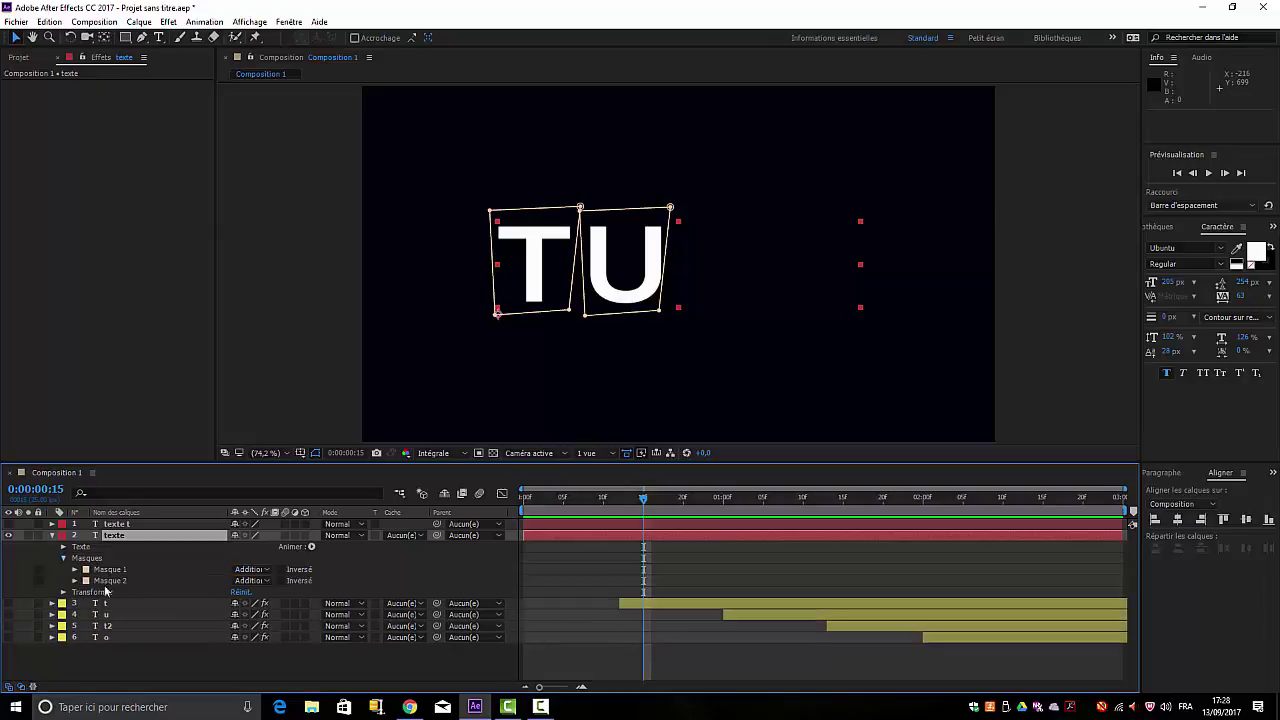
click(106, 569)
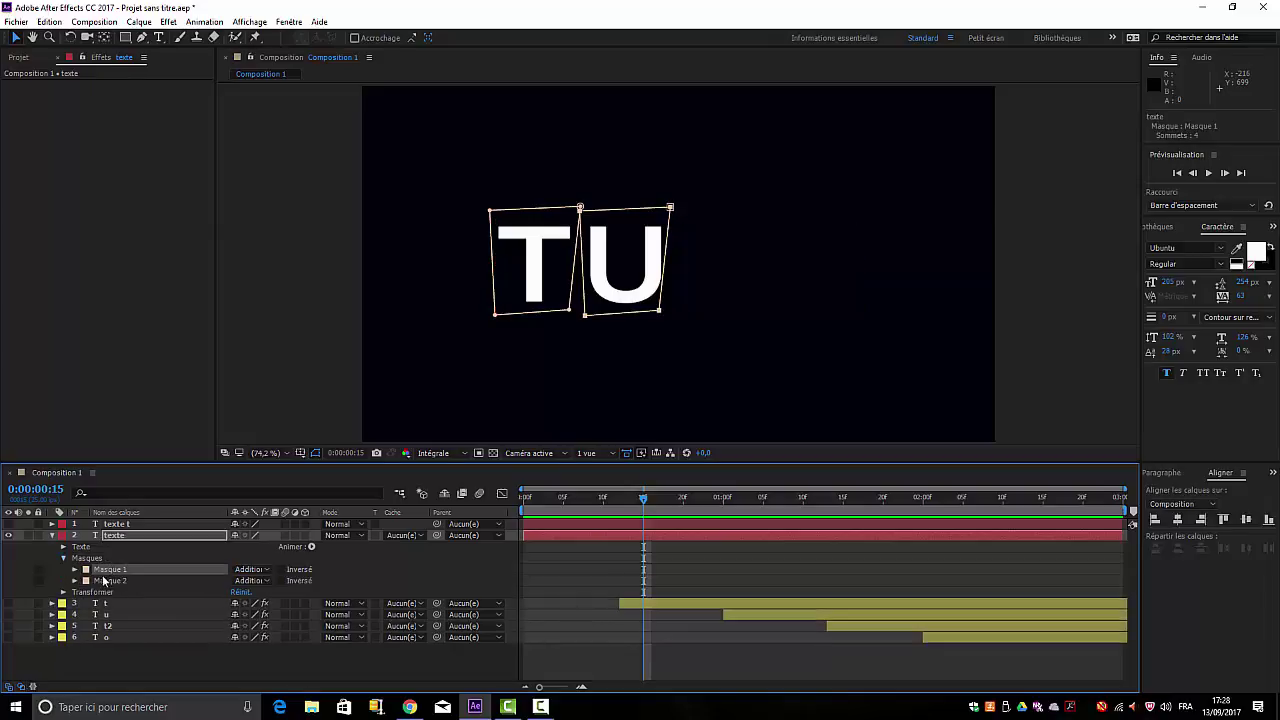
key(Delete)
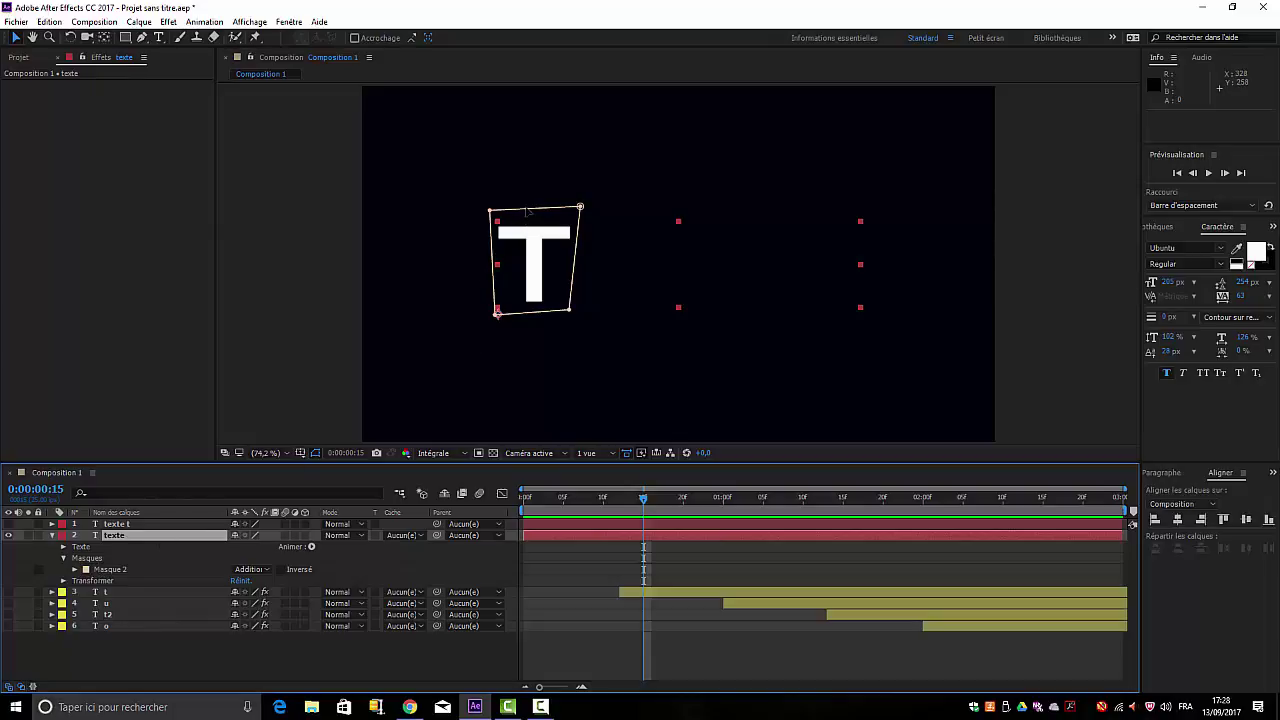
Drag Masque 2's edges and corners into a rectangle framing only the U
drag(527, 213, 630, 209)
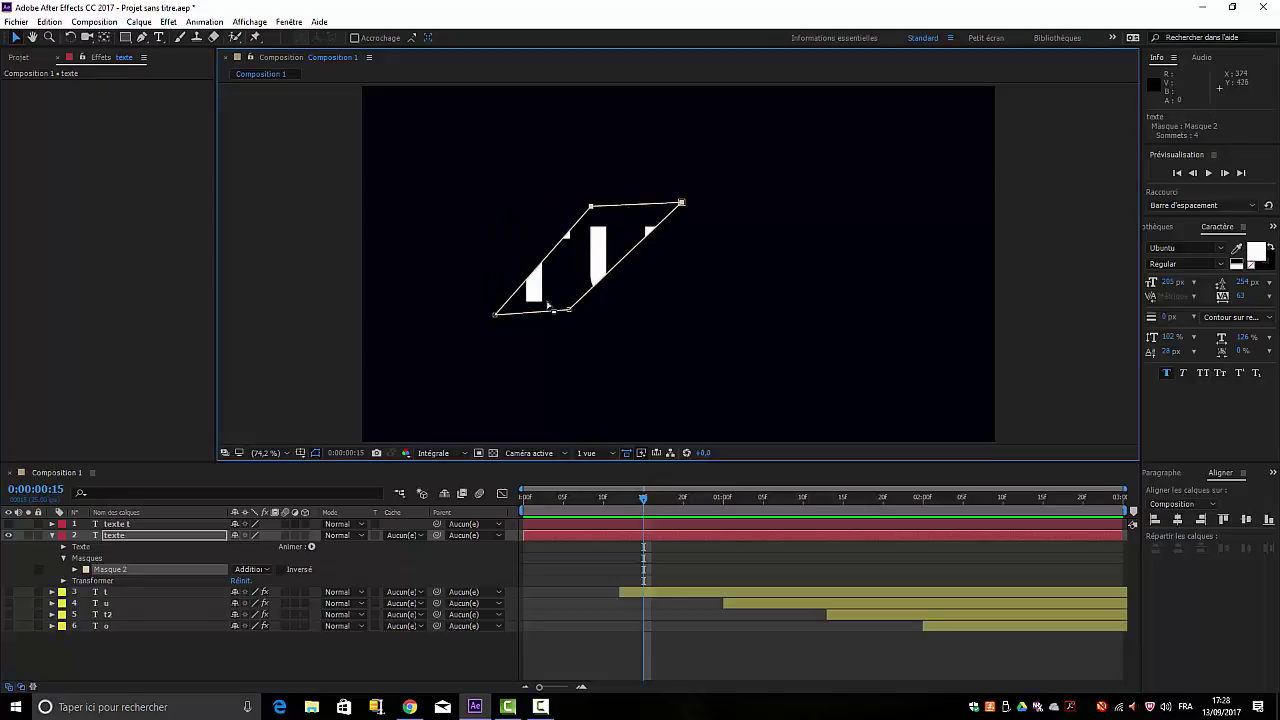
drag(548, 313, 641, 316)
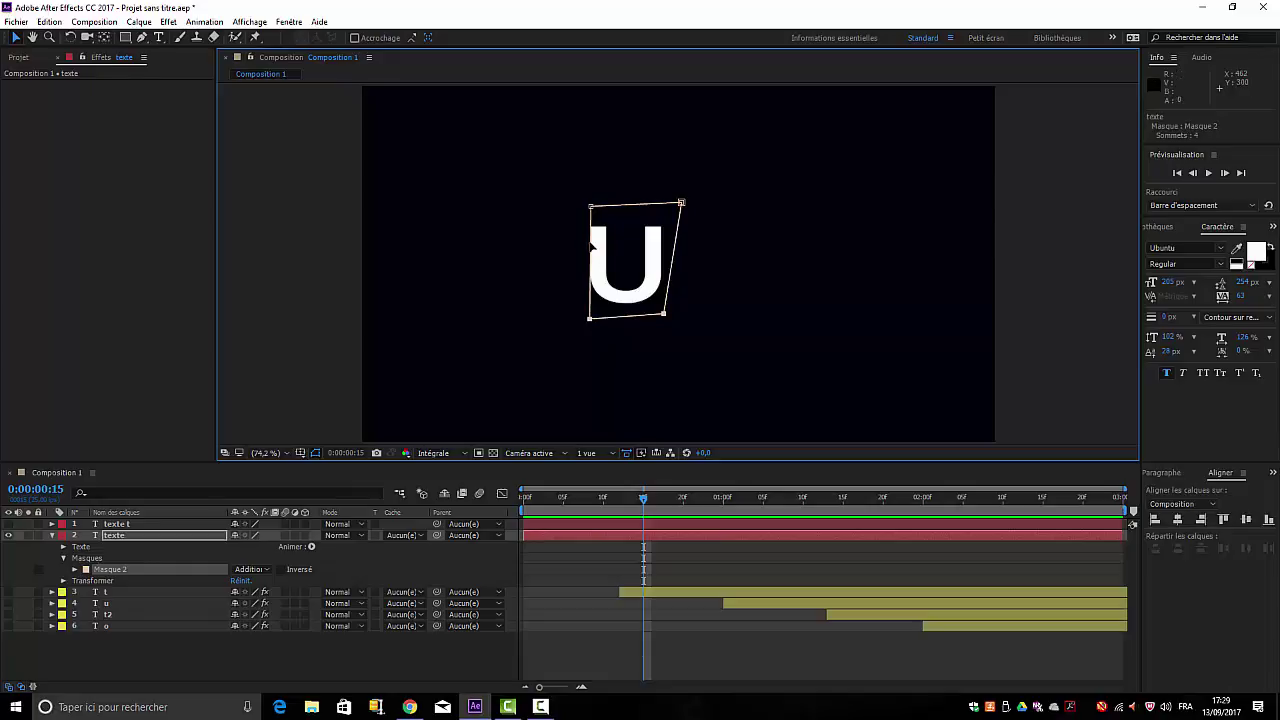
drag(589, 208, 577, 206)
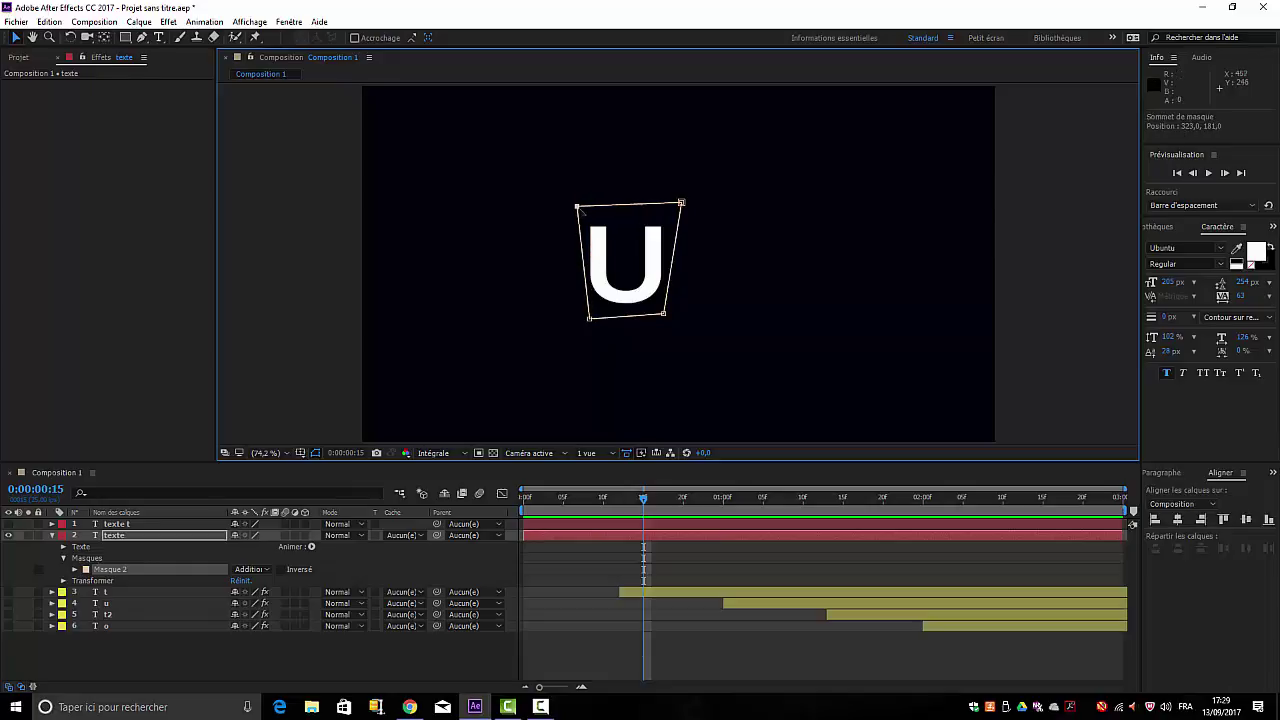
drag(589, 320, 579, 319)
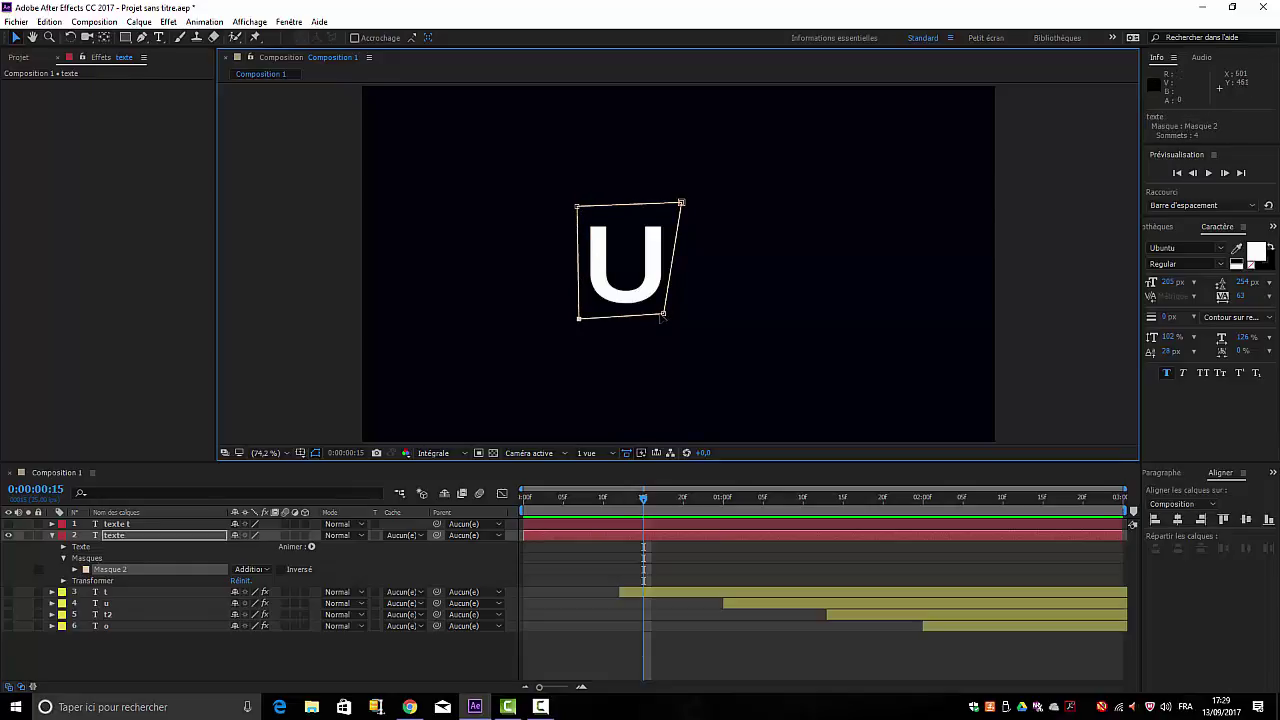
drag(663, 314, 672, 323)
drag(681, 203, 669, 203)
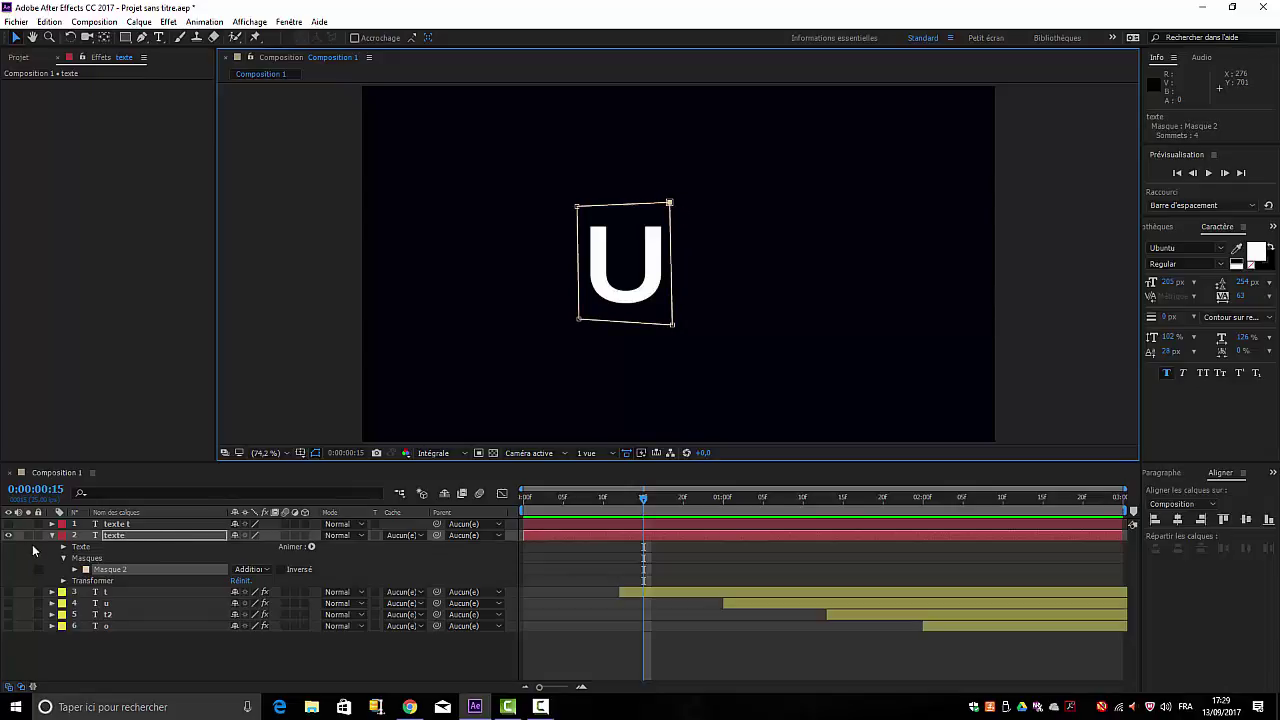
Duplicate the texte layer with Ctrl+D, rename the copy 'texte u', and hide it
click(52, 536)
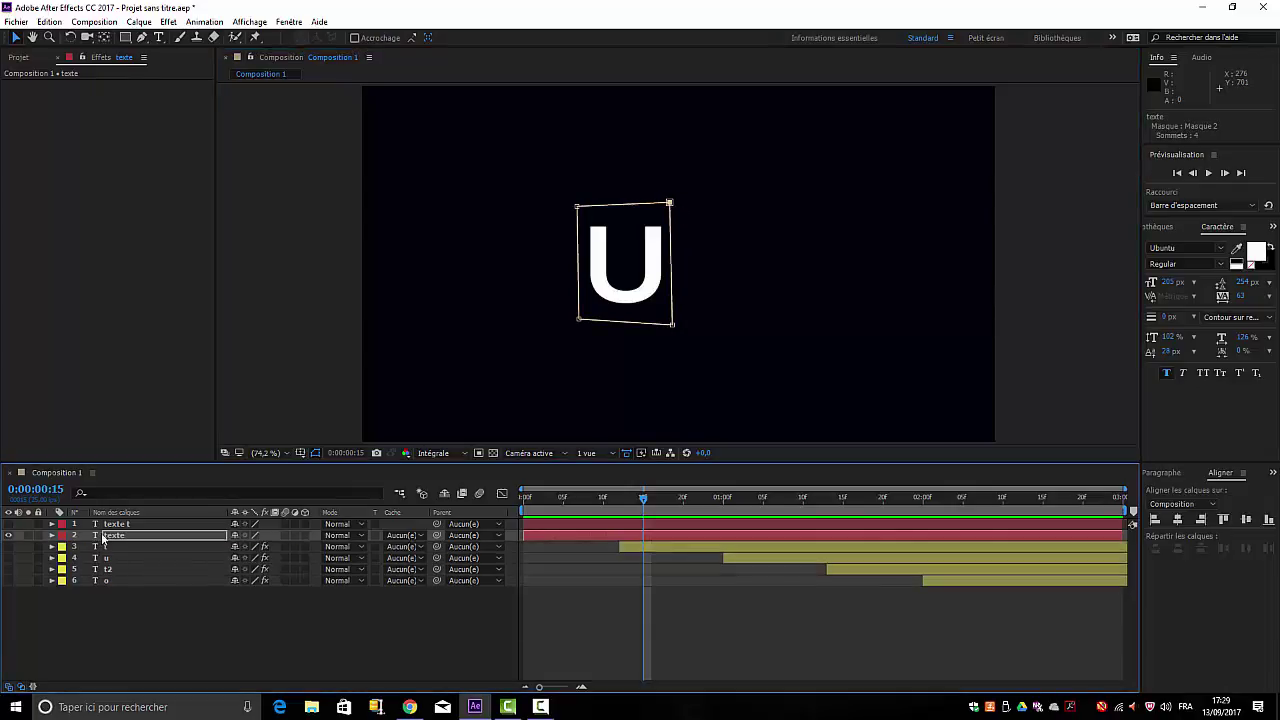
click(119, 536)
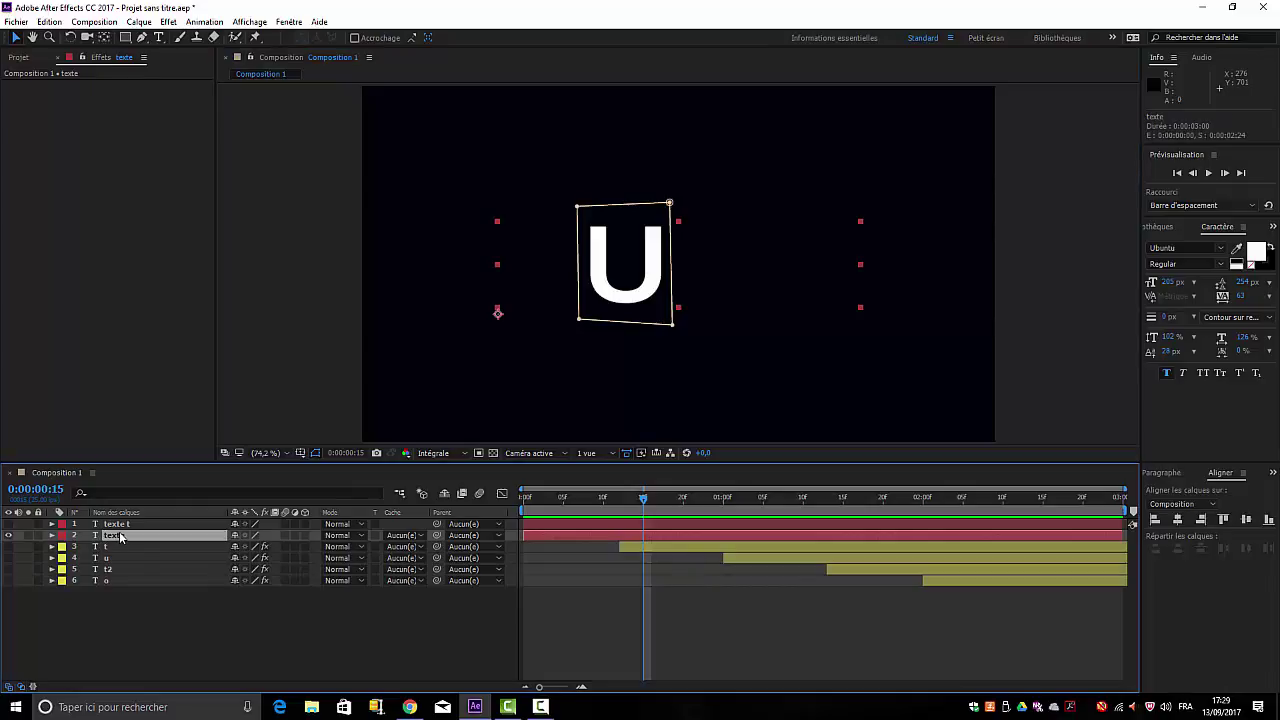
key(ctrl+d)
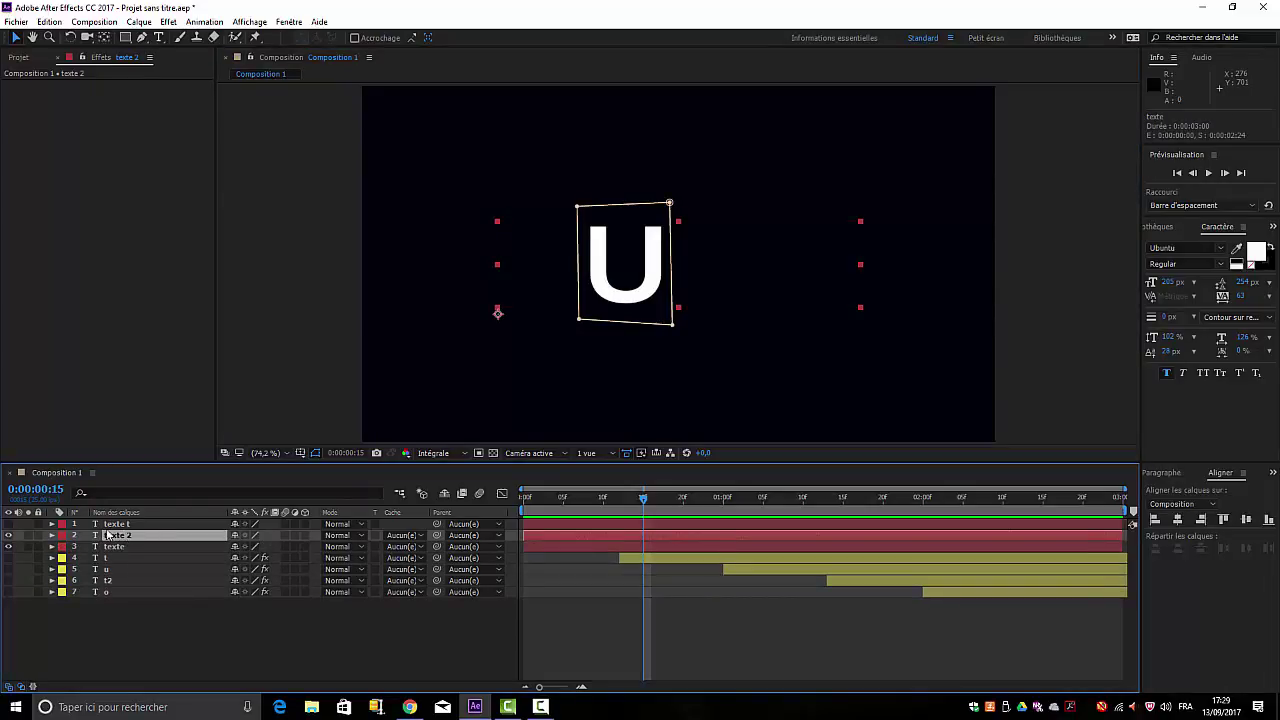
right_click(111, 536)
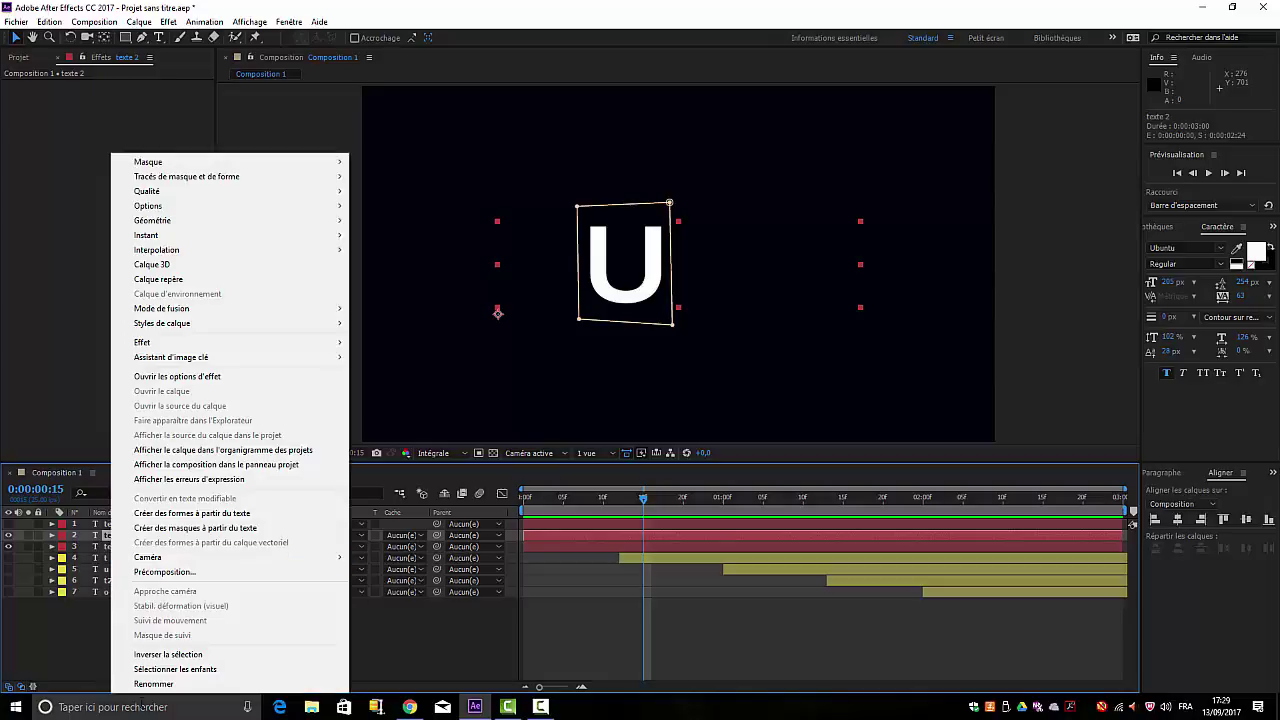
click(155, 684)
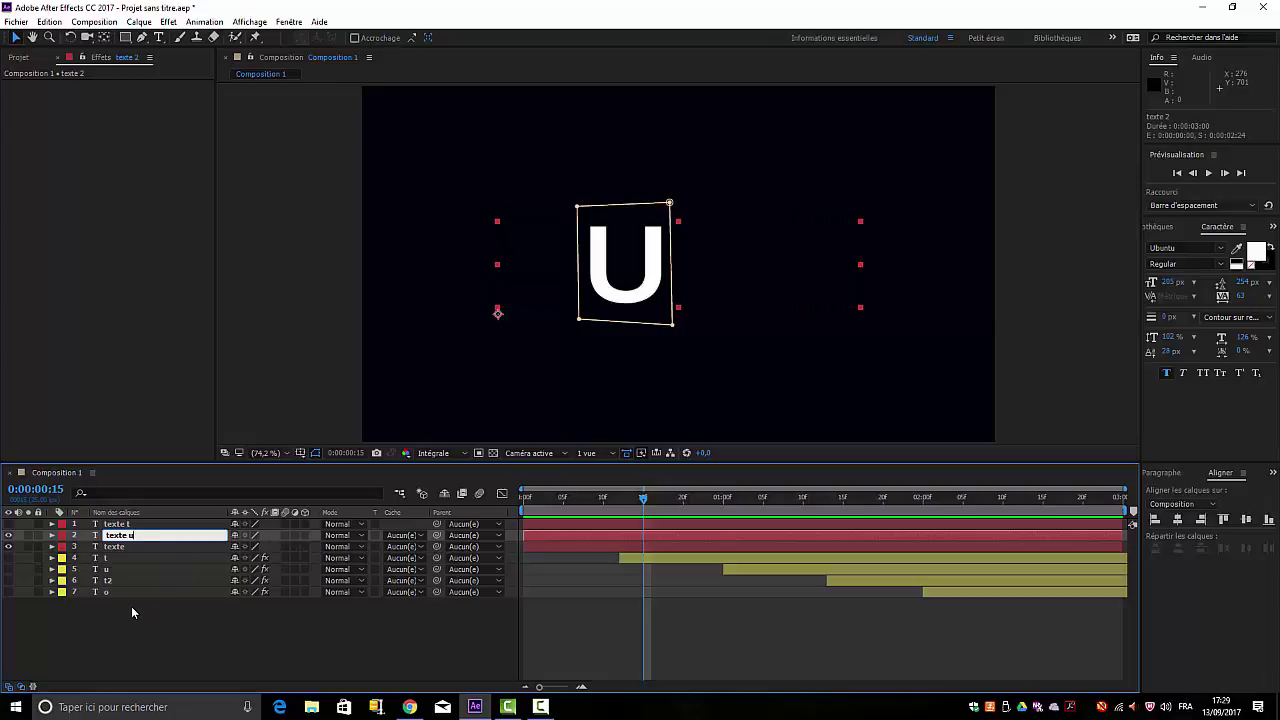
click(9, 540)
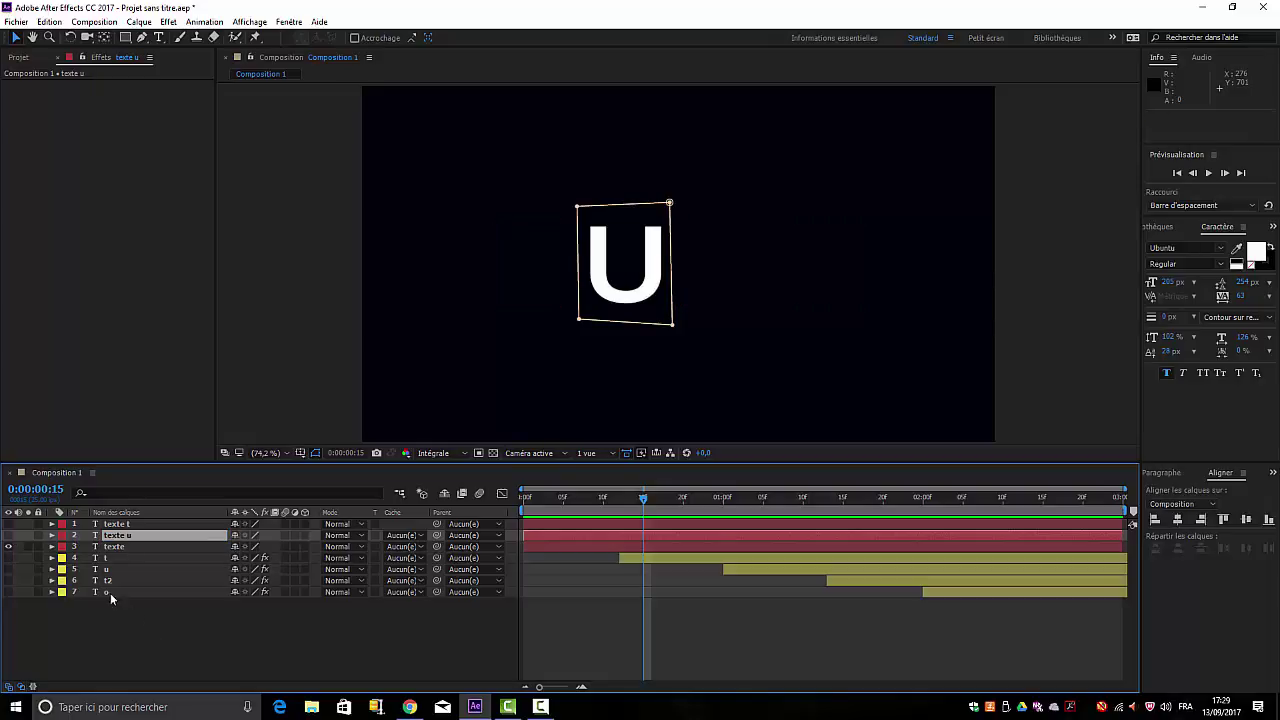
Slide the texte layer's mask right onto the T and narrow its right edge to fit
click(116, 546)
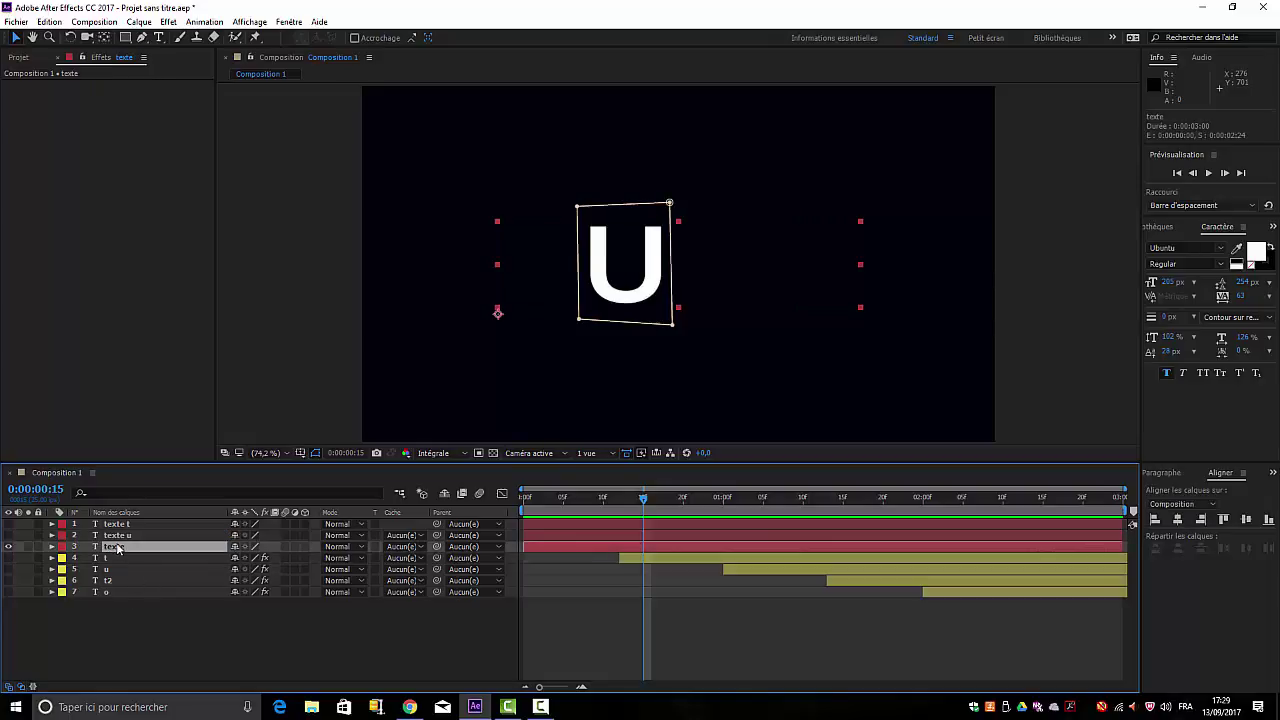
double_click(626, 206)
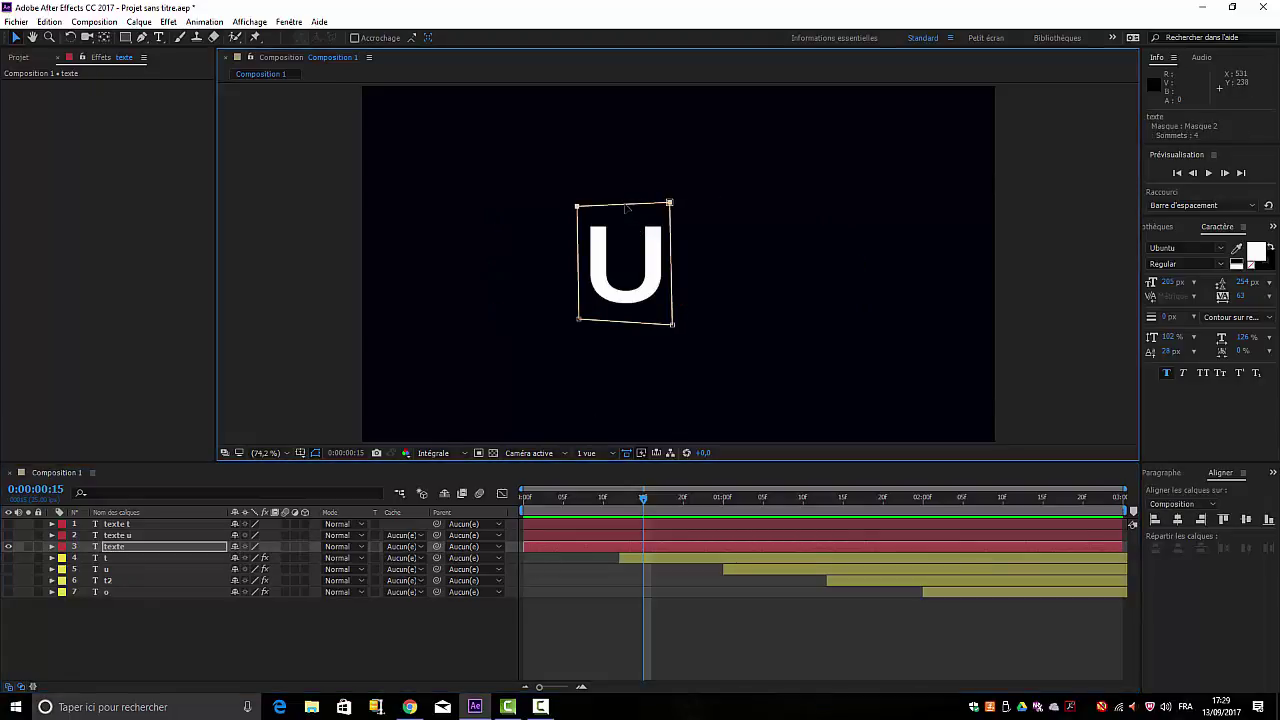
drag(633, 229, 727, 230)
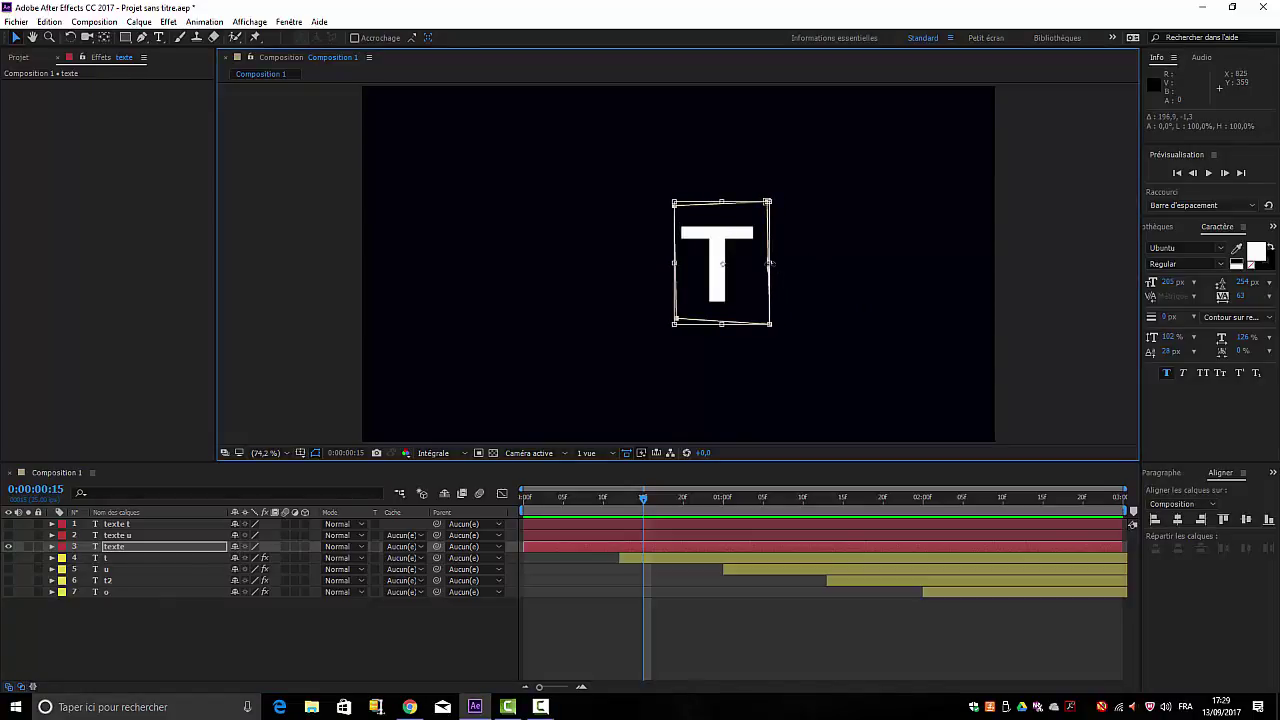
drag(769, 263, 760, 265)
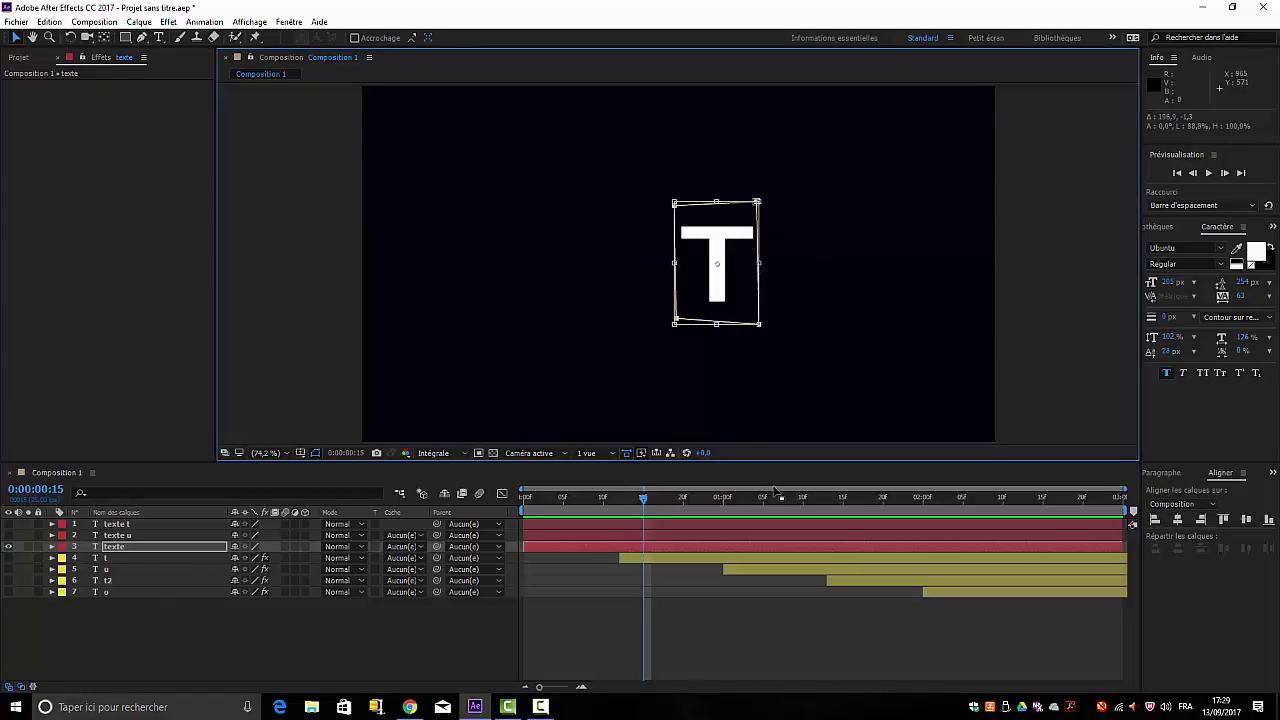
click(246, 635)
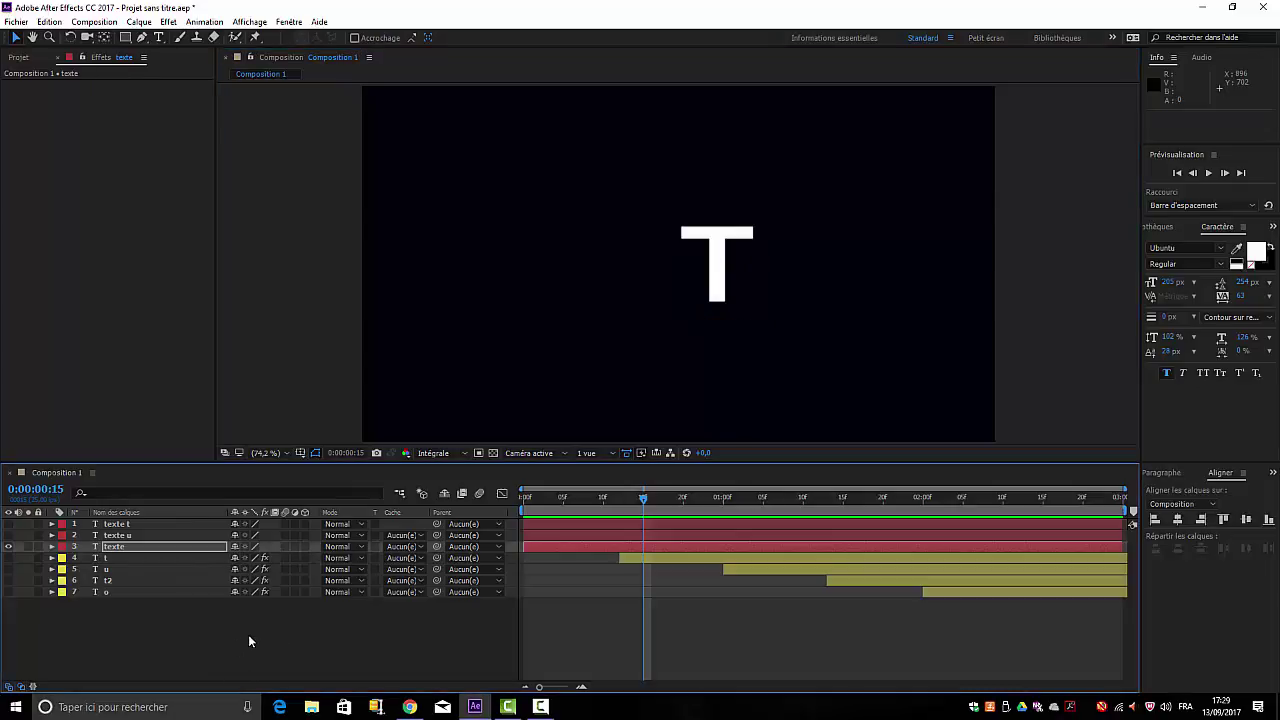
click(133, 546)
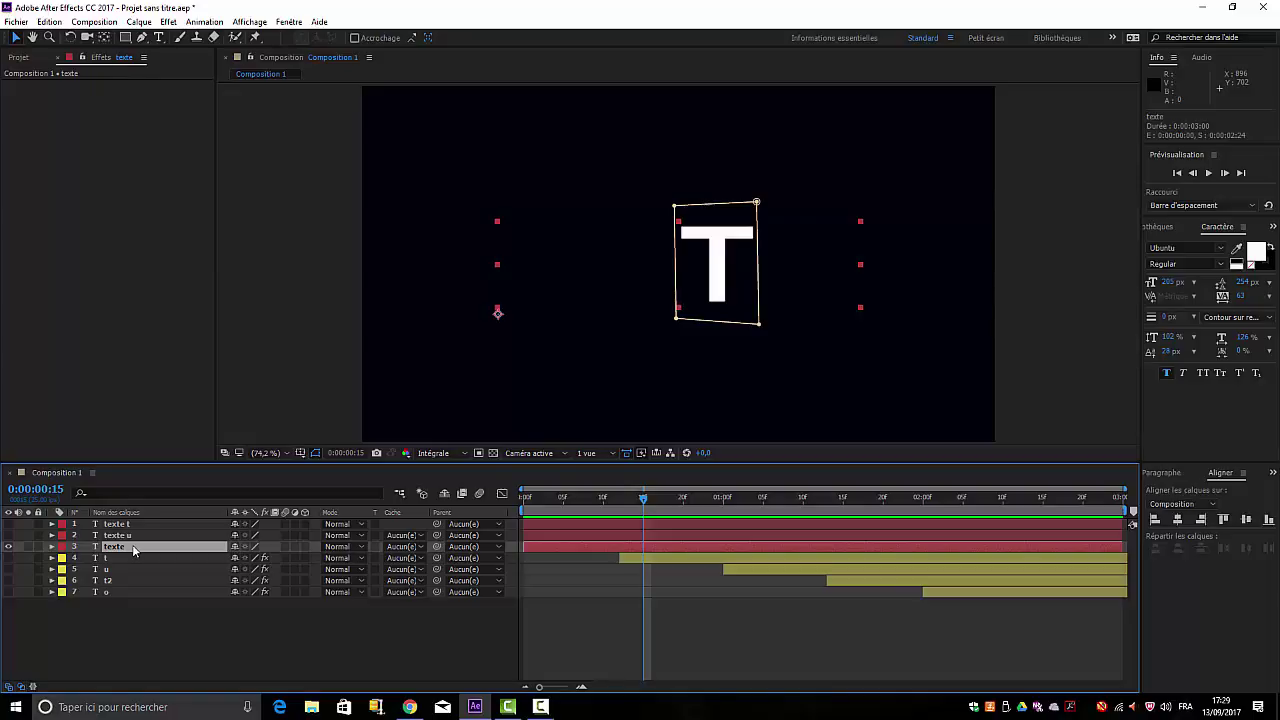
Duplicate the texte layer into 'texte 2' and search the layer menus for the rename command
key(ctrl+d)
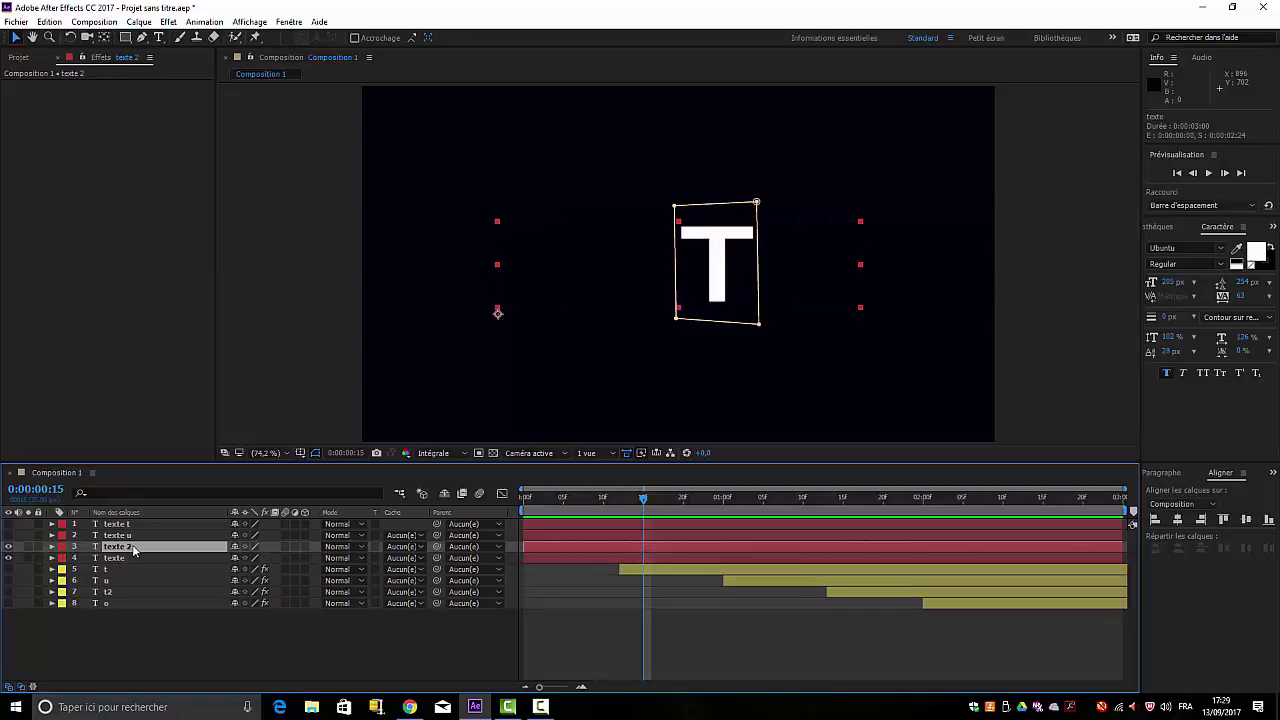
right_click(133, 549)
click(150, 546)
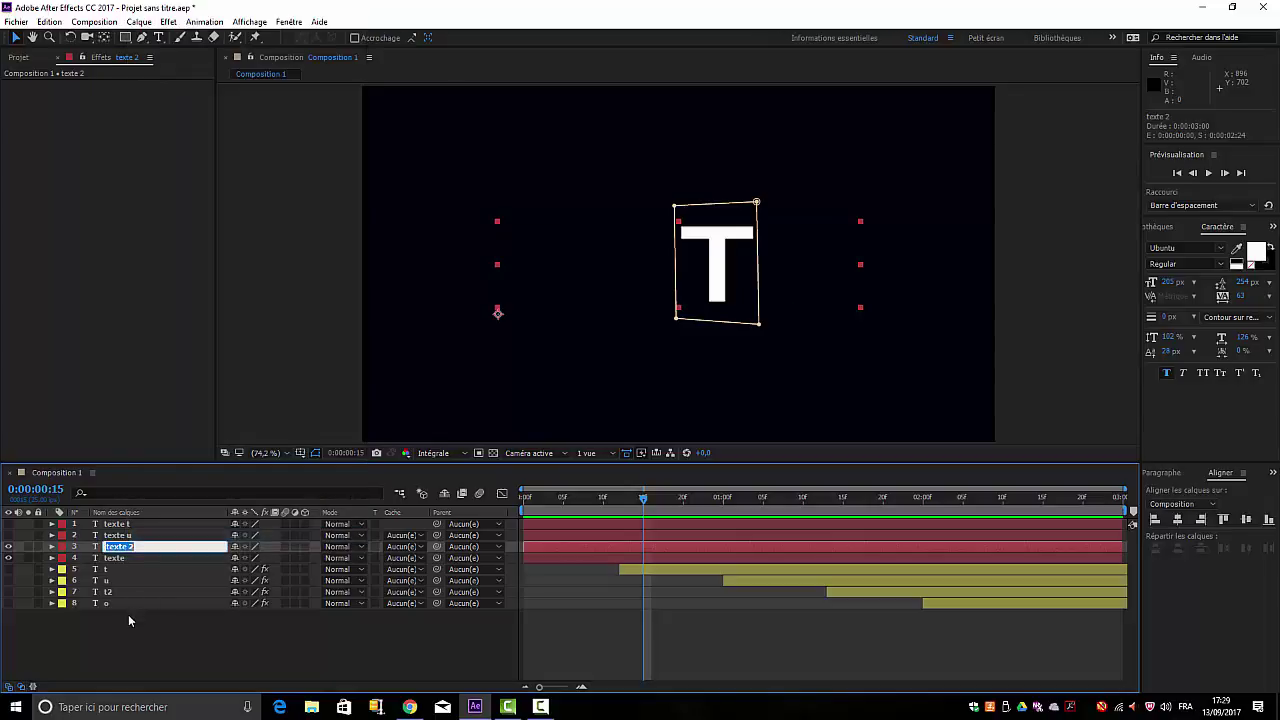
click(141, 24)
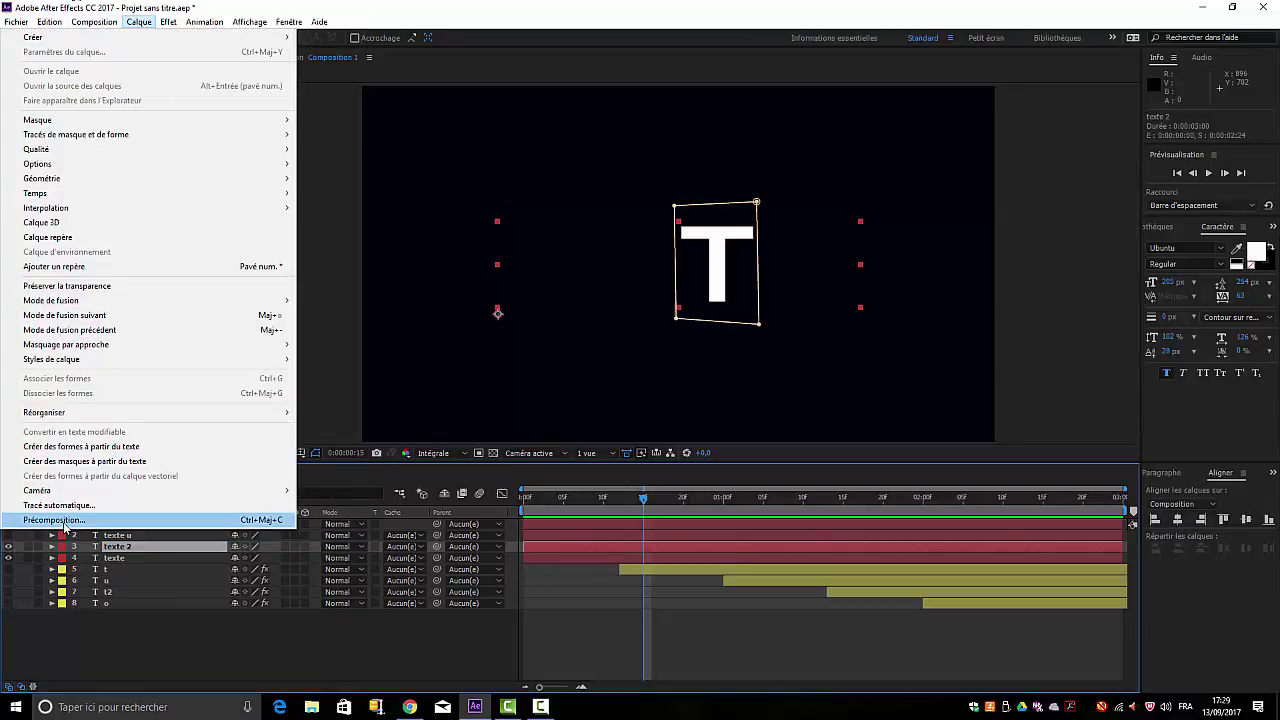
mouse_move(92, 25)
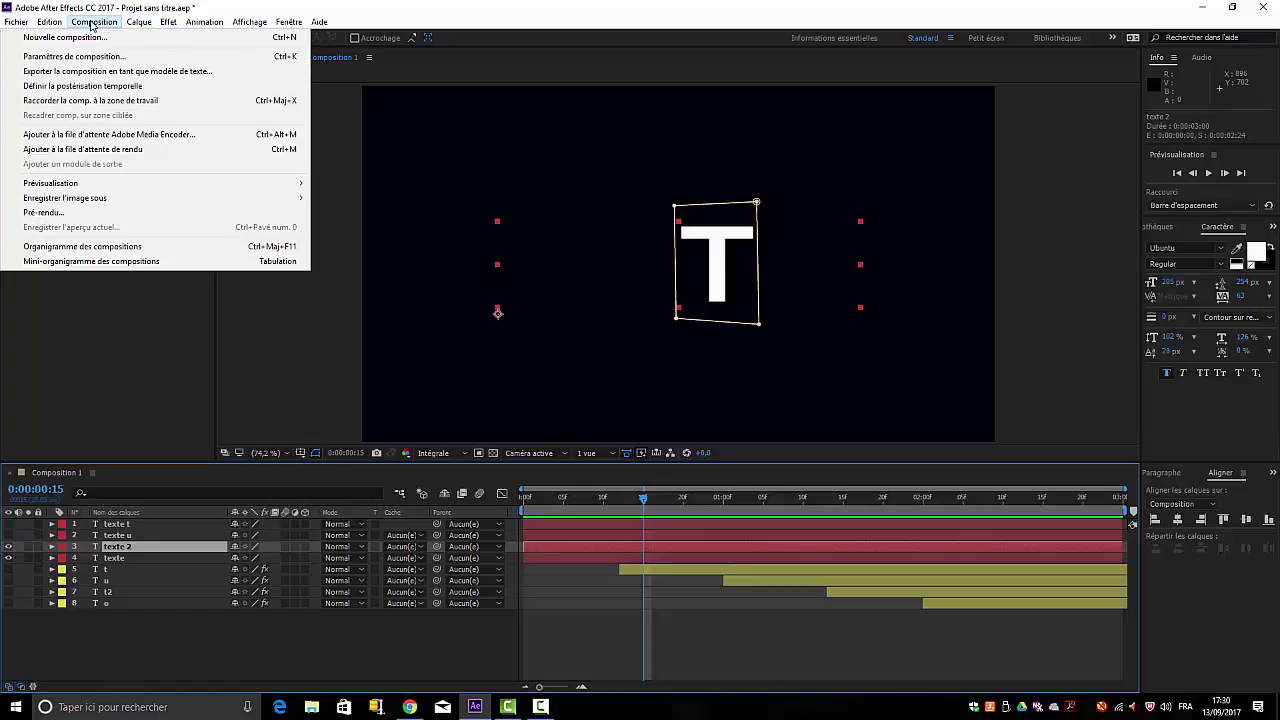
right_click(140, 548)
right_click(140, 548)
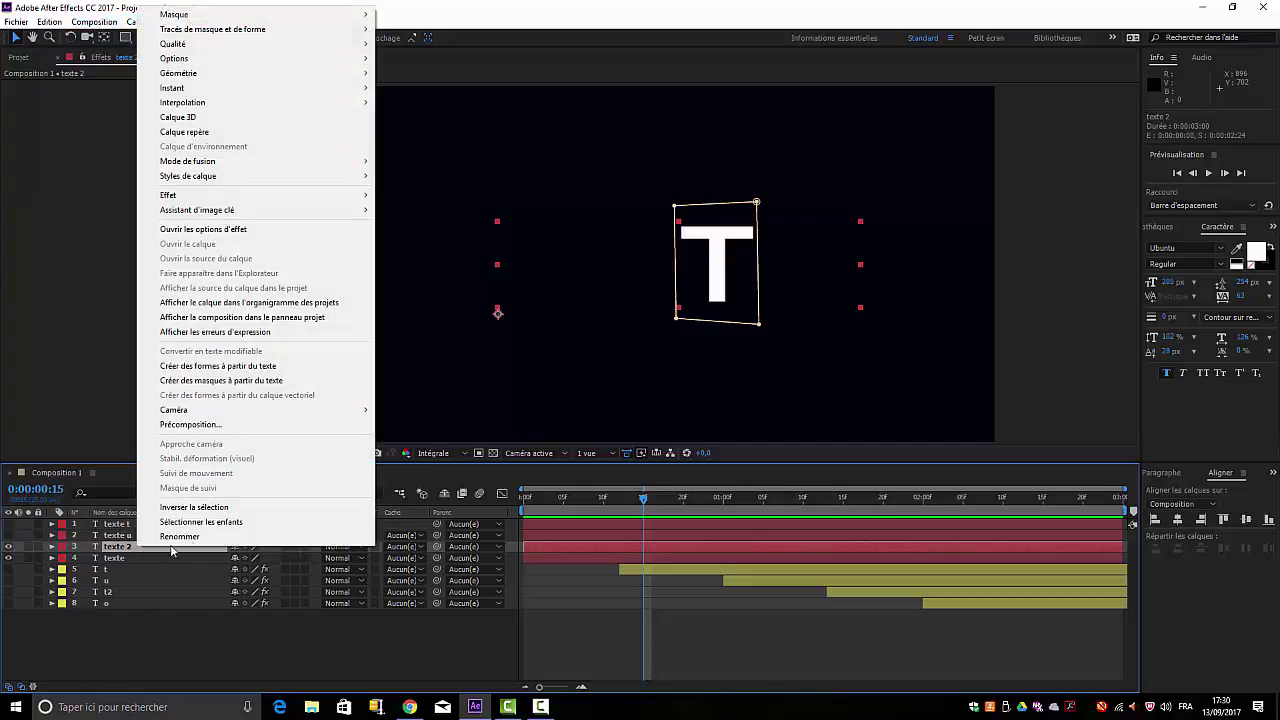
click(181, 562)
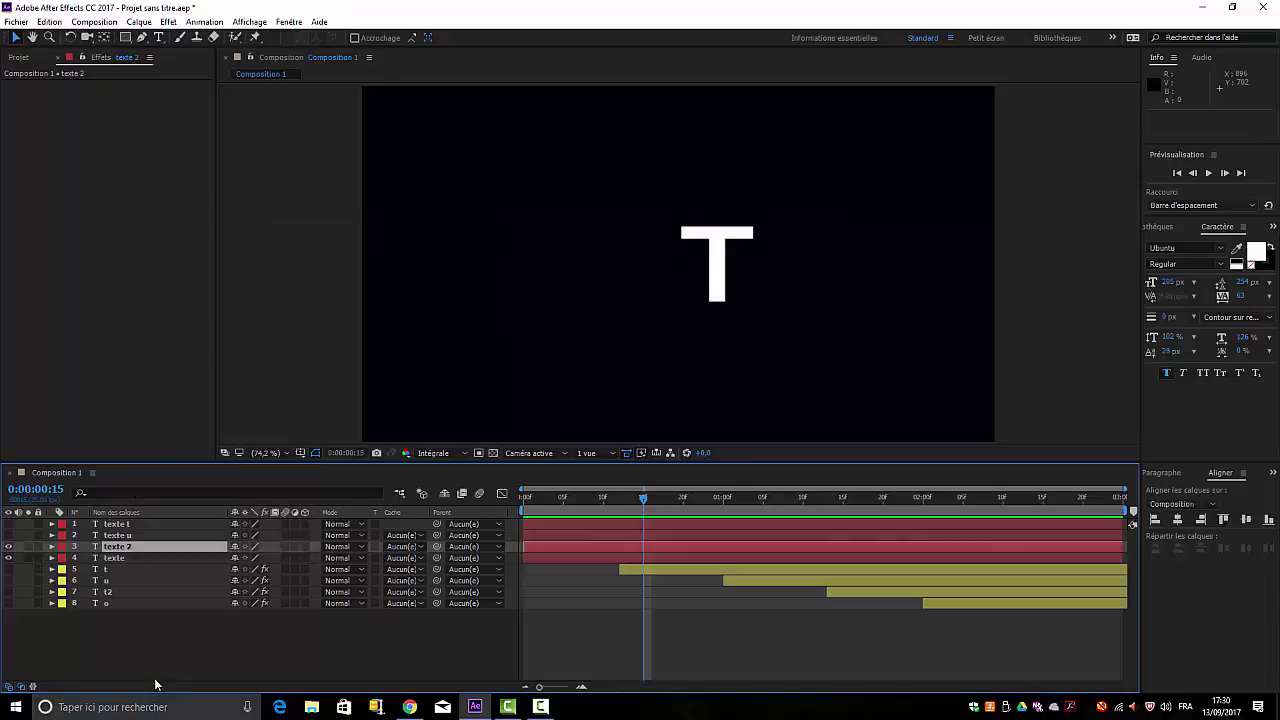
Rename the texte 2 layer to 'texte t2'
click(117, 549)
right_click(117, 549)
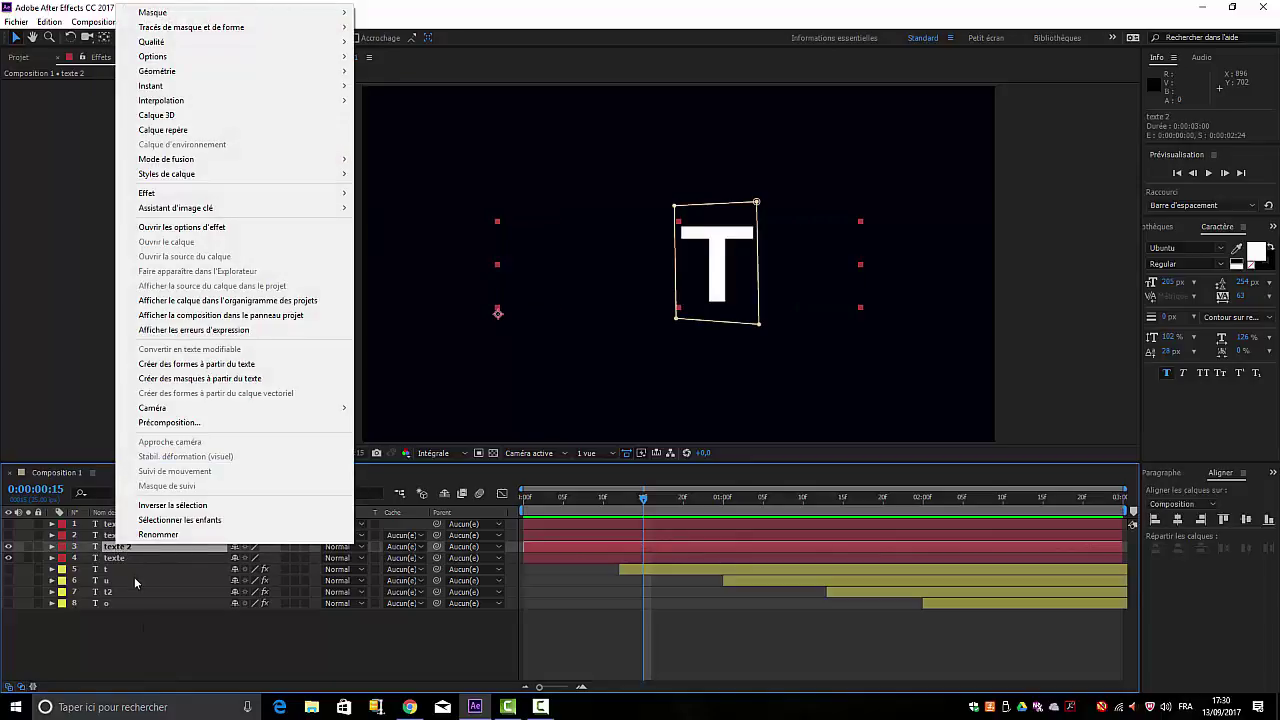
click(150, 536)
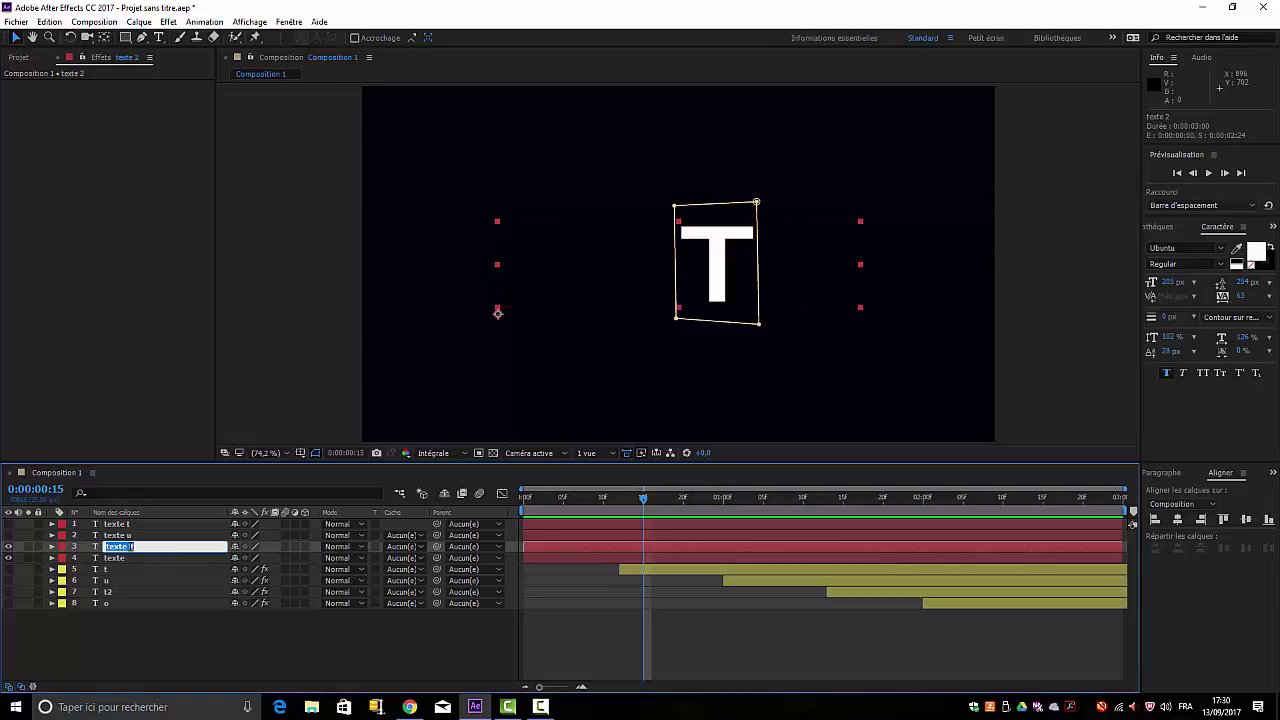
click(135, 547)
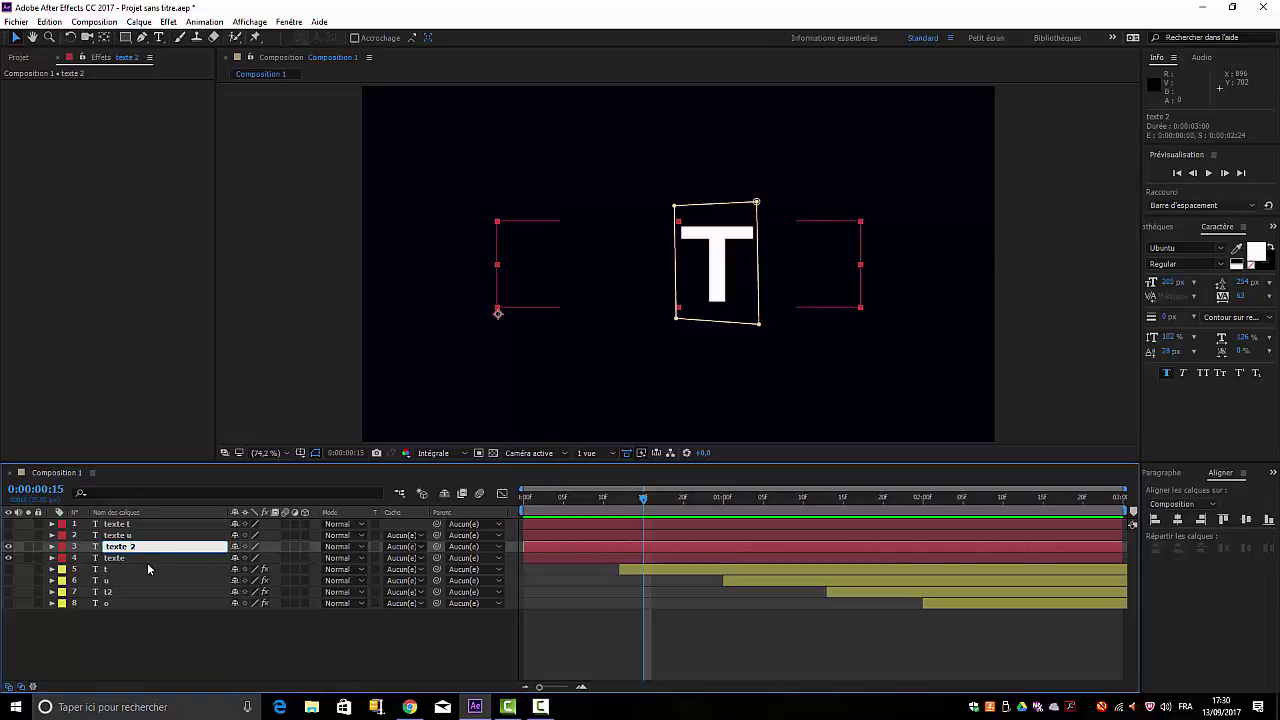
text(t)
click(164, 649)
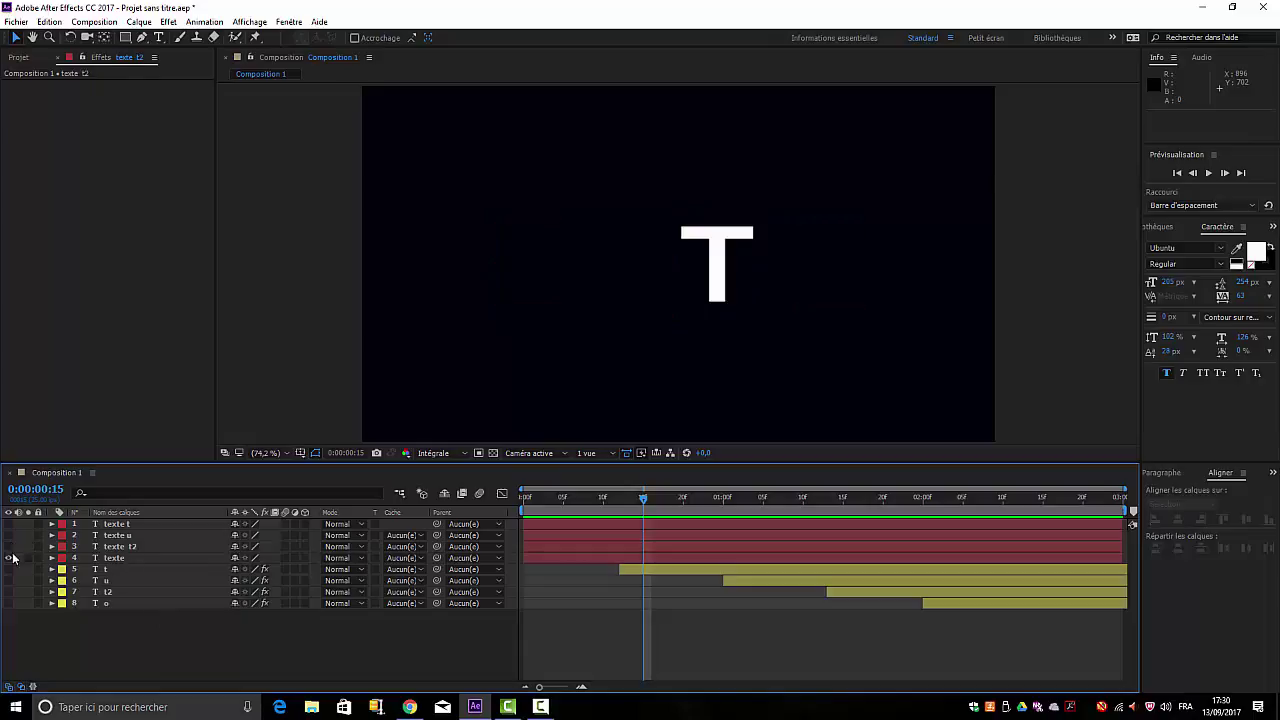
Move the texte layer's mask right onto the O and widen both sides around it
click(148, 558)
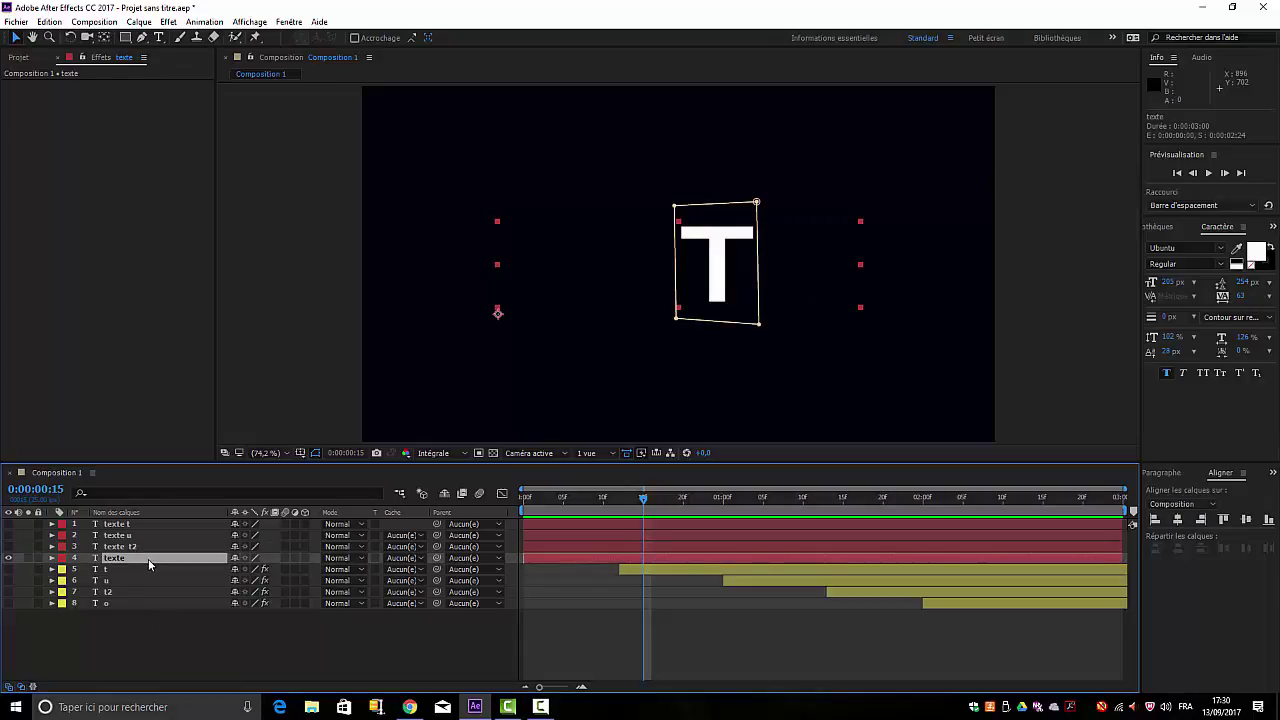
click(728, 205)
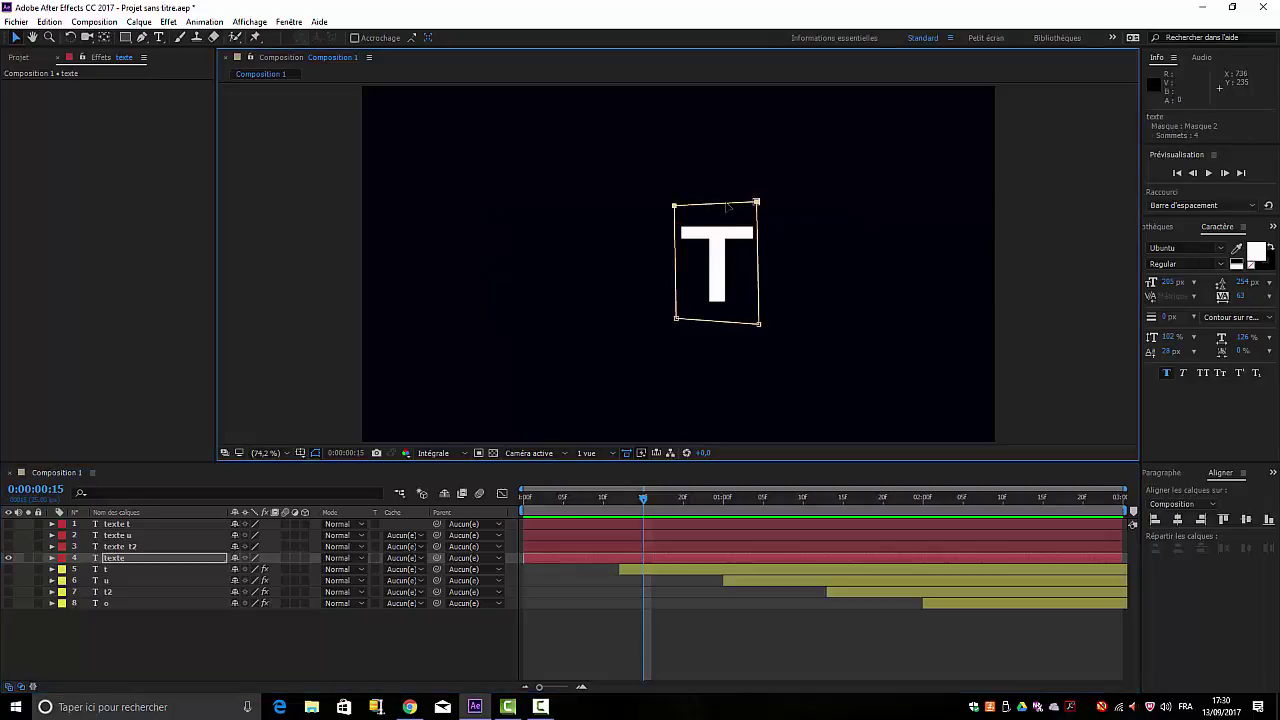
double_click(726, 207)
drag(723, 220, 816, 218)
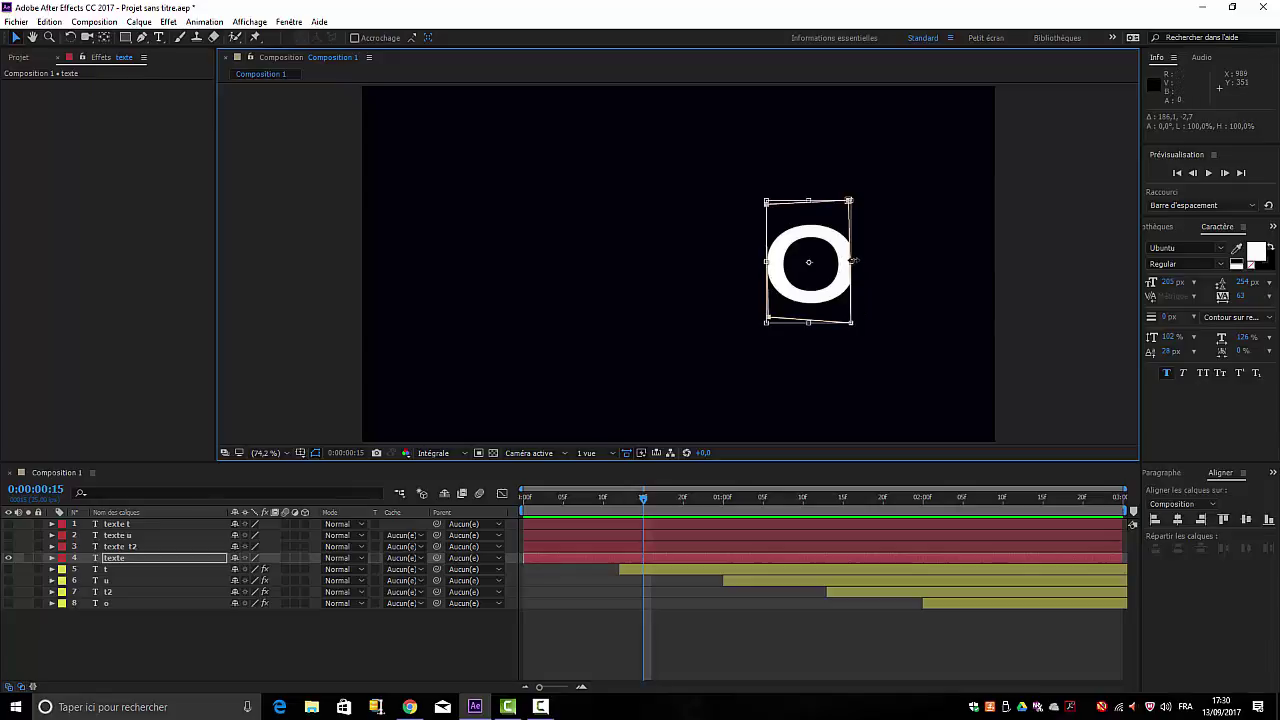
drag(851, 260, 863, 263)
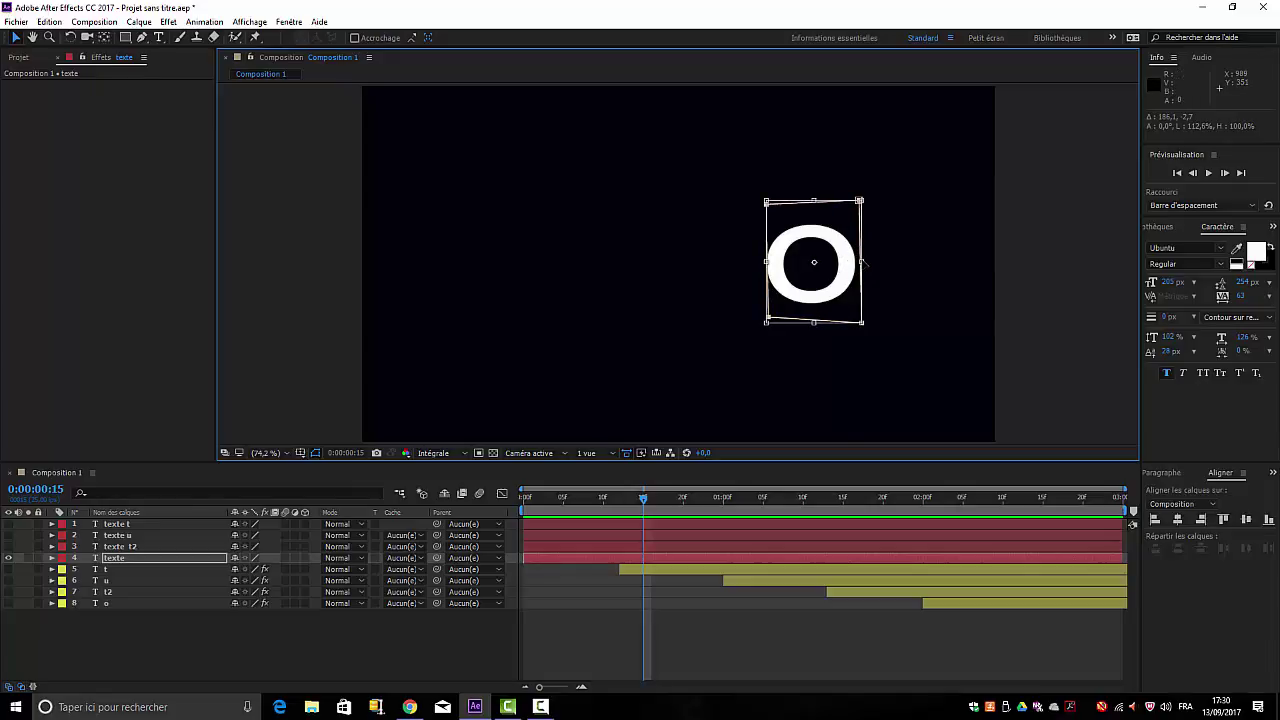
drag(765, 261, 760, 261)
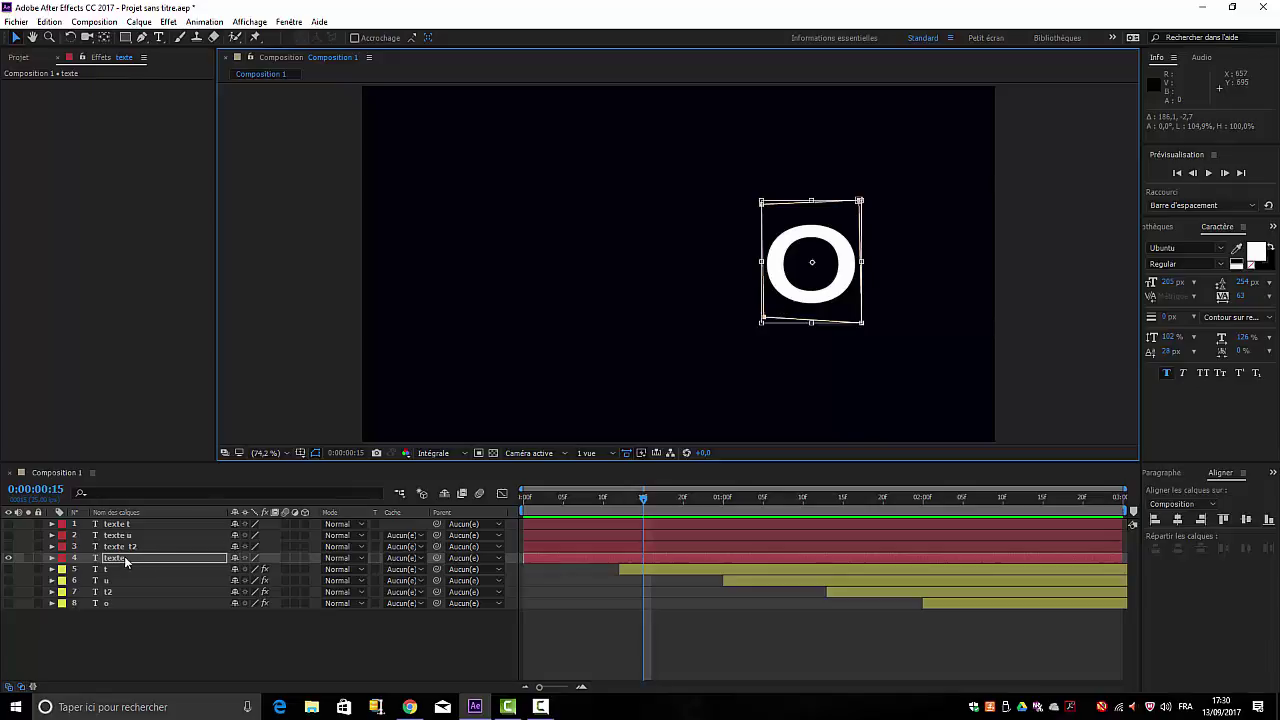
Rename the O's text layer to 'texte o'
click(156, 680)
click(112, 556)
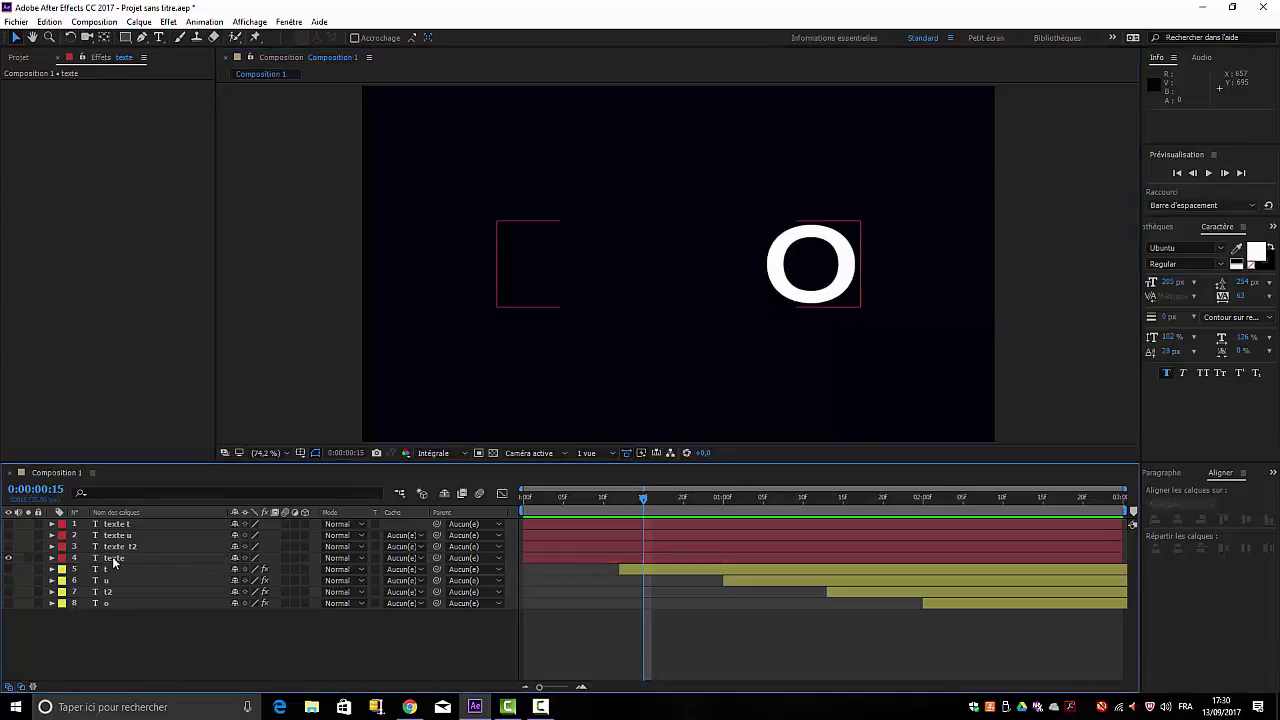
right_click(112, 556)
click(122, 549)
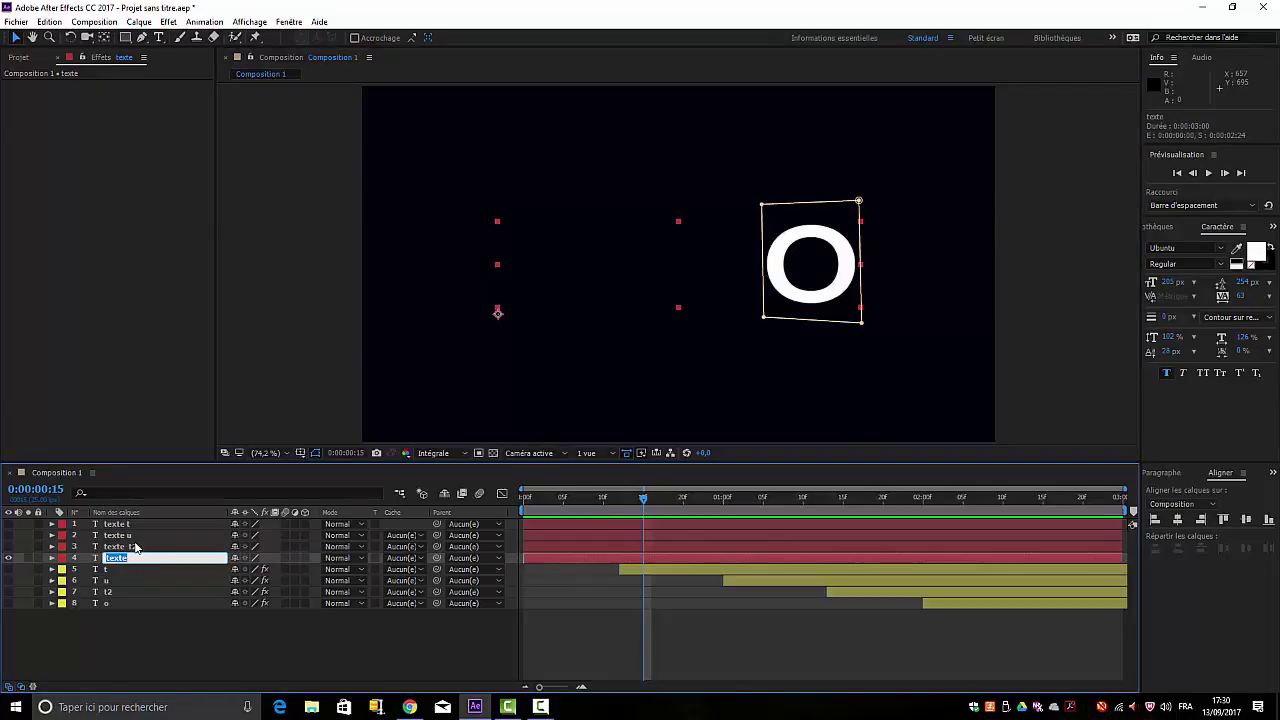
click(136, 557)
text(o)
click(175, 644)
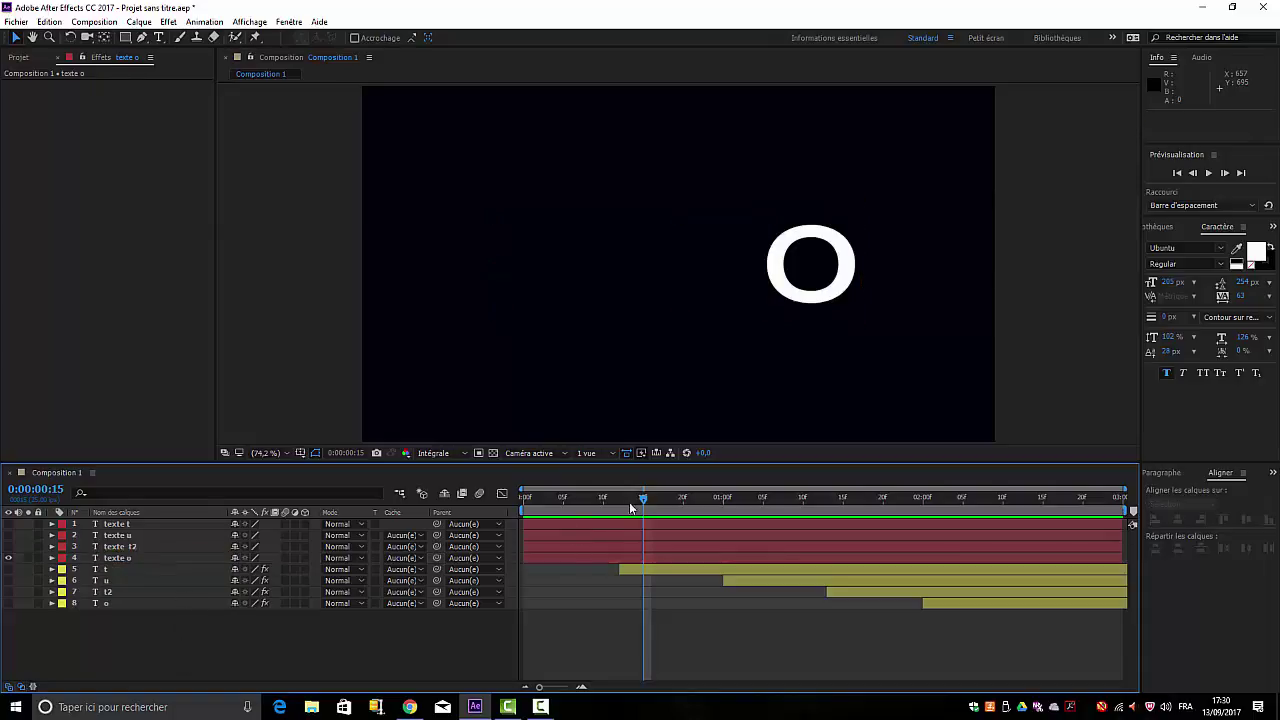
Make the texte t2, texte u and texte t layers visible again
click(9, 546)
click(9, 535)
click(9, 524)
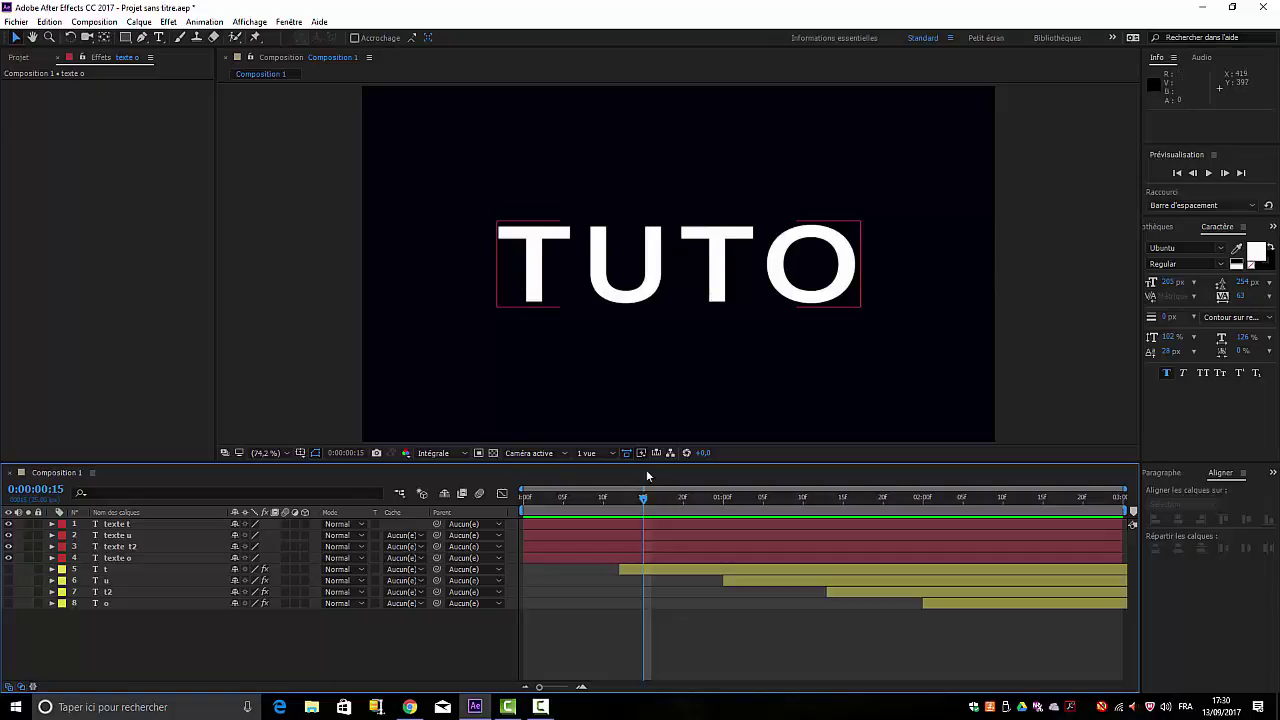
Return to the start of the composition and preview the animation
drag(646, 500, 627, 500)
drag(531, 516, 520, 540)
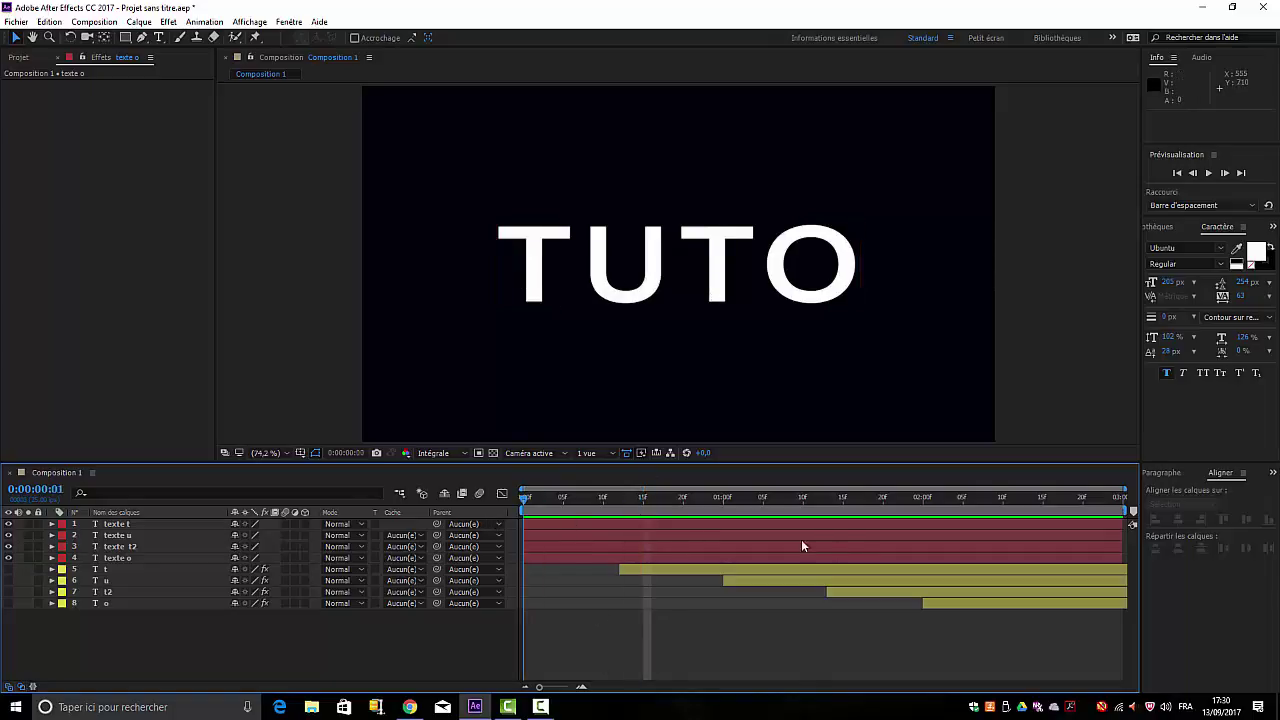
key(space)
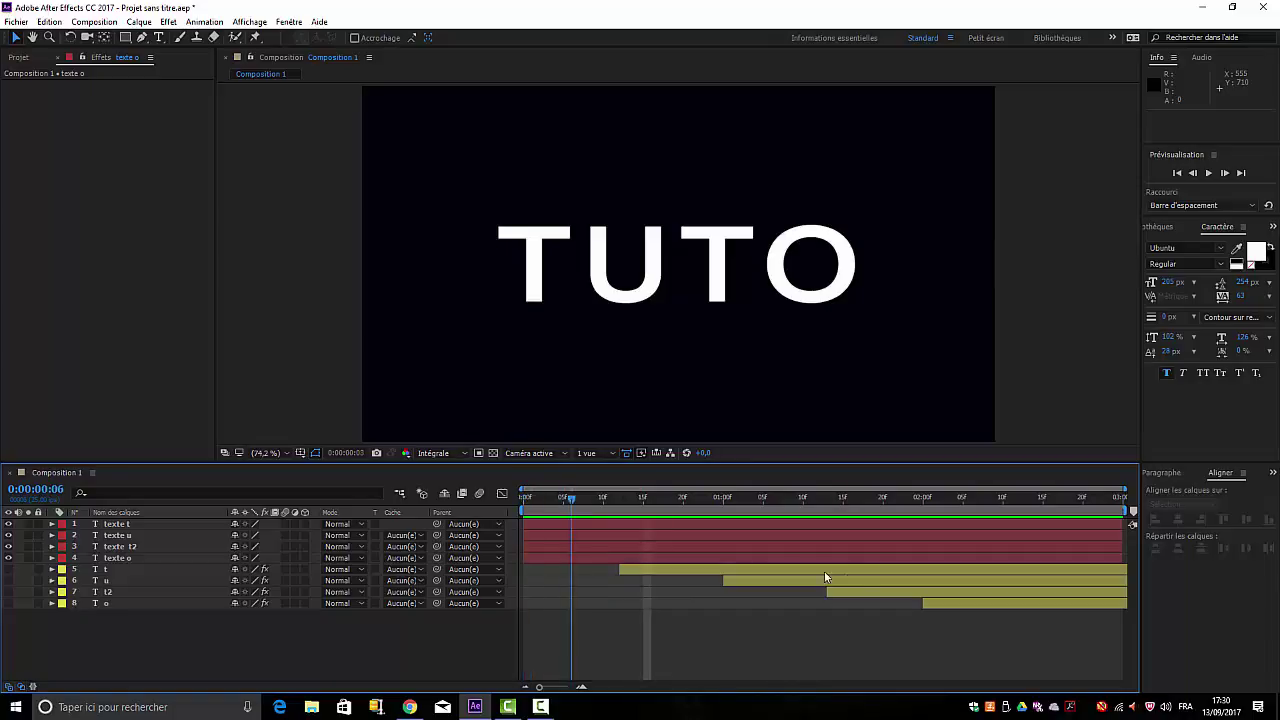
key(space)
key(space)
key(space)
Select texte t and make the shattering t, u and t2 layers visible
drag(125, 638, 124, 531)
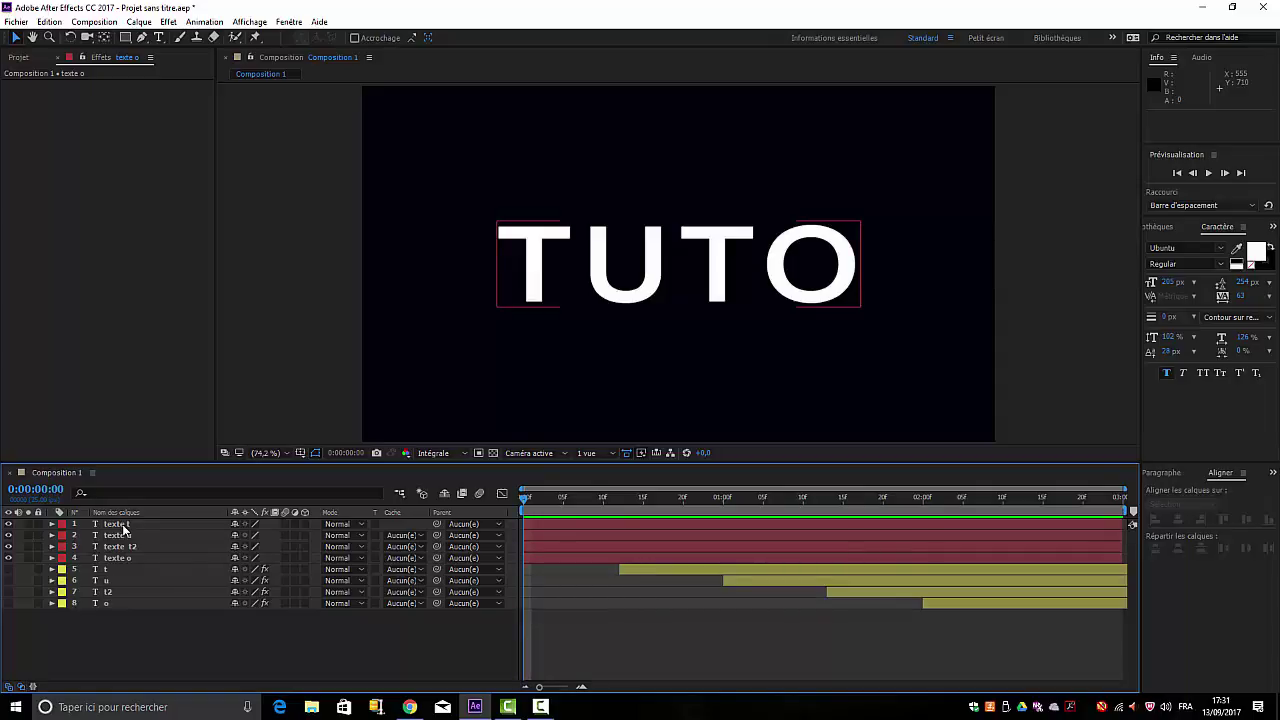
click(123, 527)
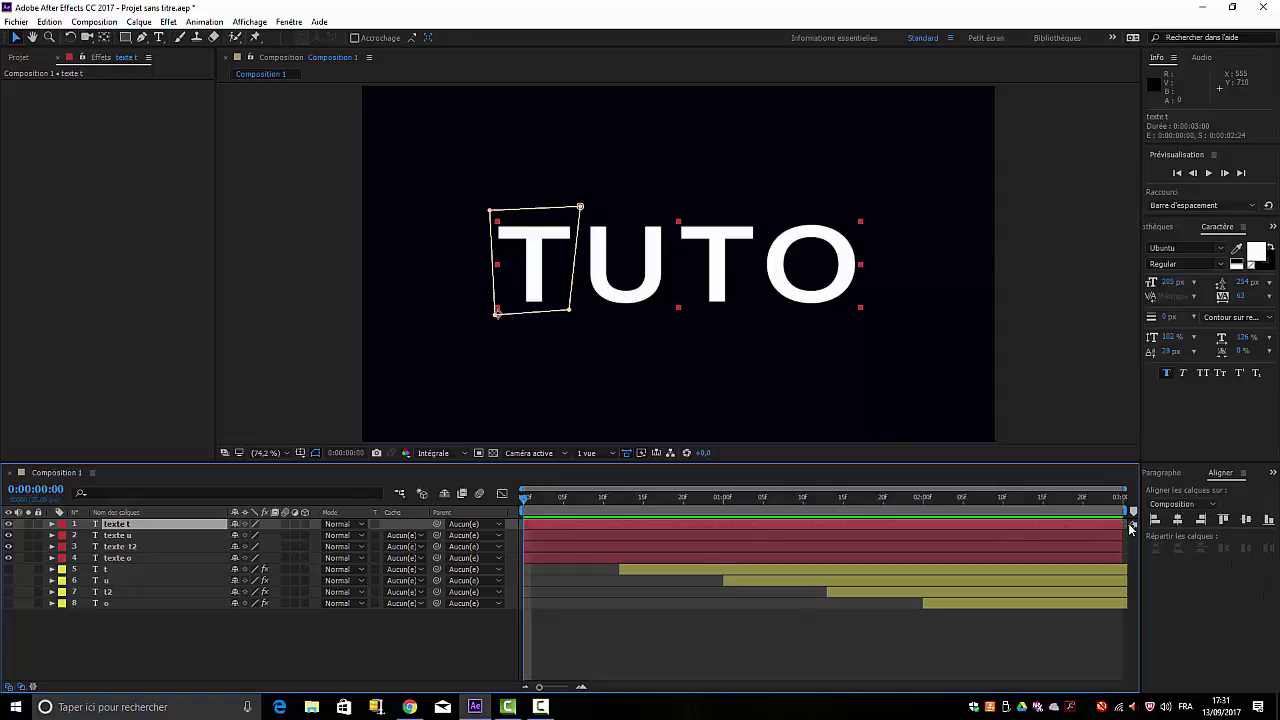
click(8, 569)
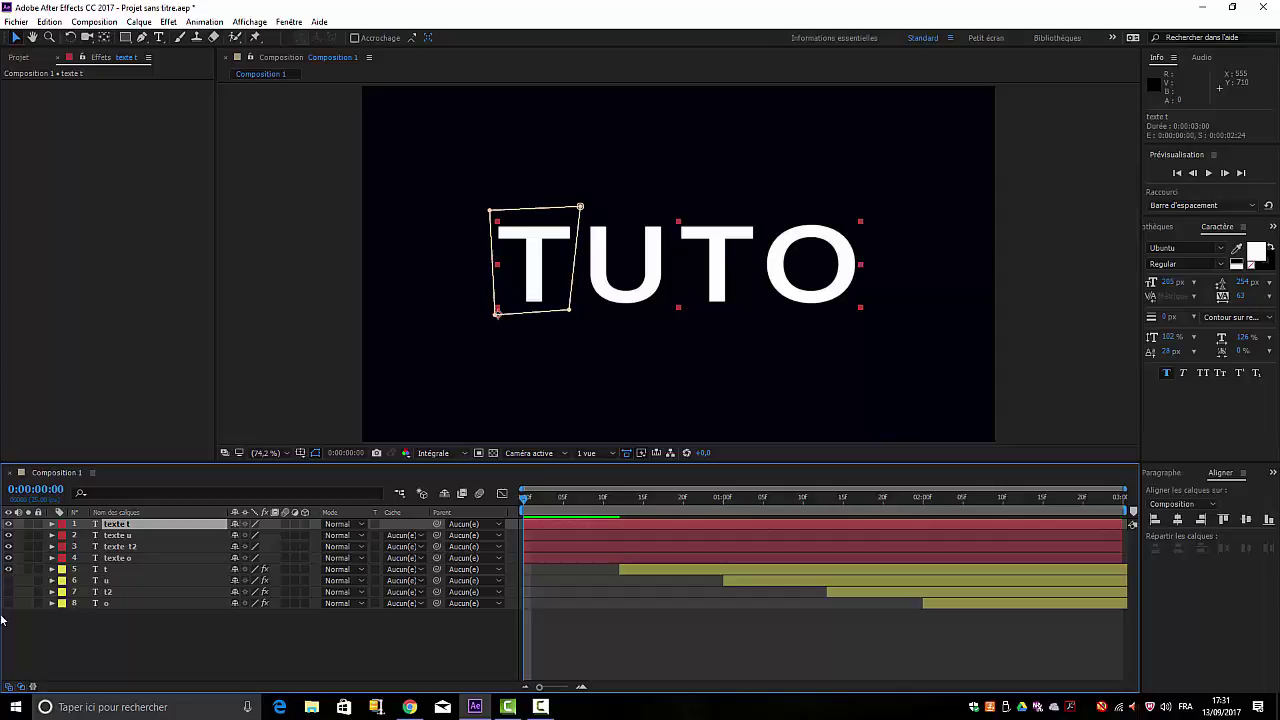
click(8, 580)
click(8, 591)
mouse_move(524, 497)
mouse_down()
mouse_move(609, 500)
mouse_move(524, 498)
mouse_up()
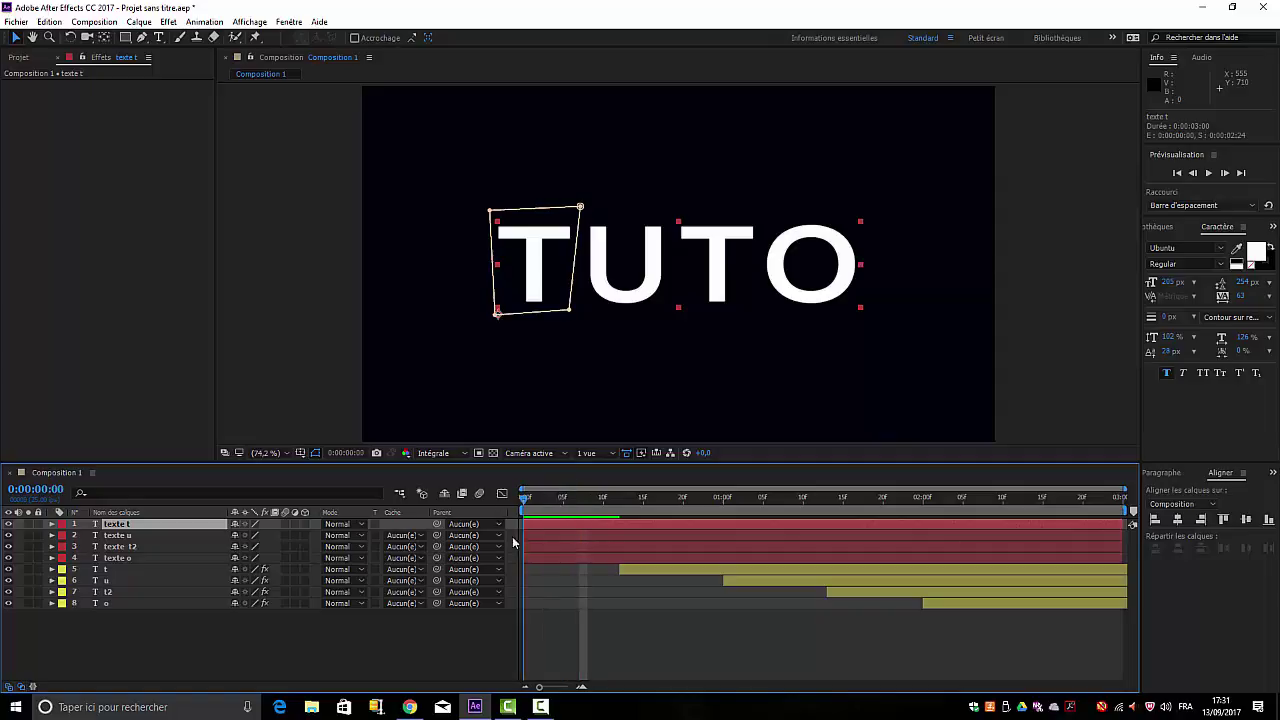
Preview the letters shattering, then return to the start
key(space)
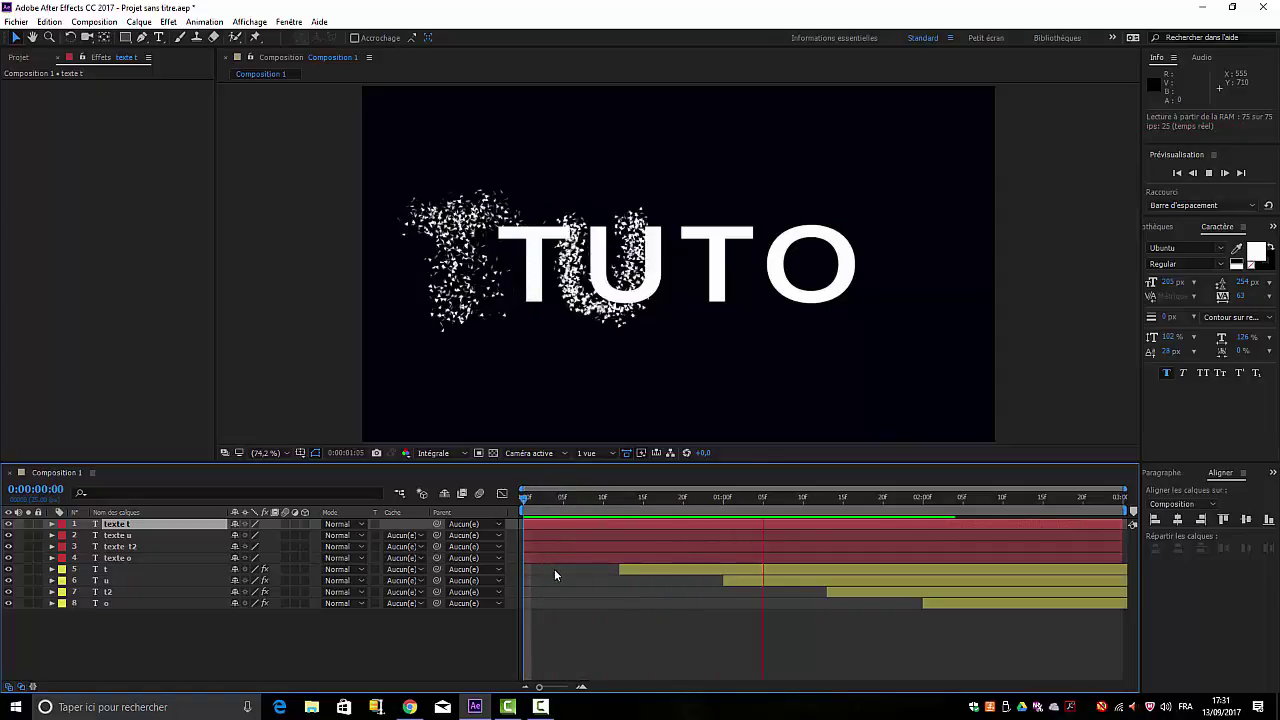
key(v)
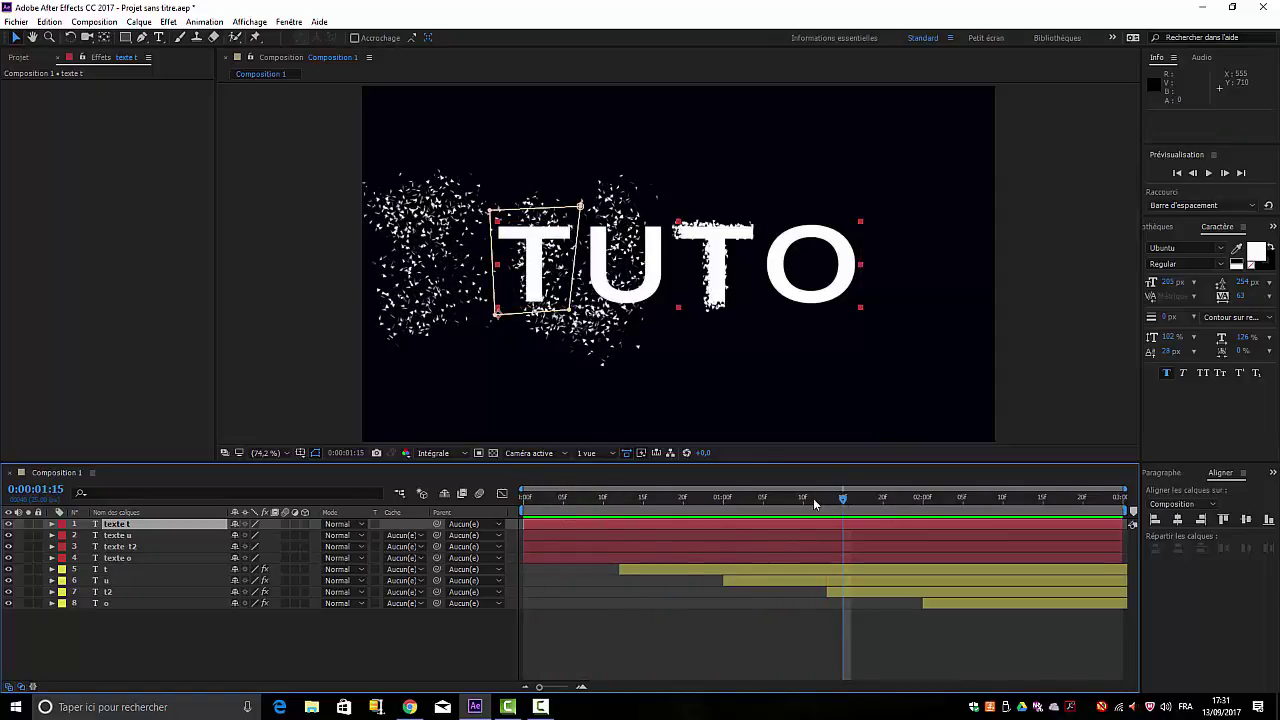
drag(813, 498, 522, 509)
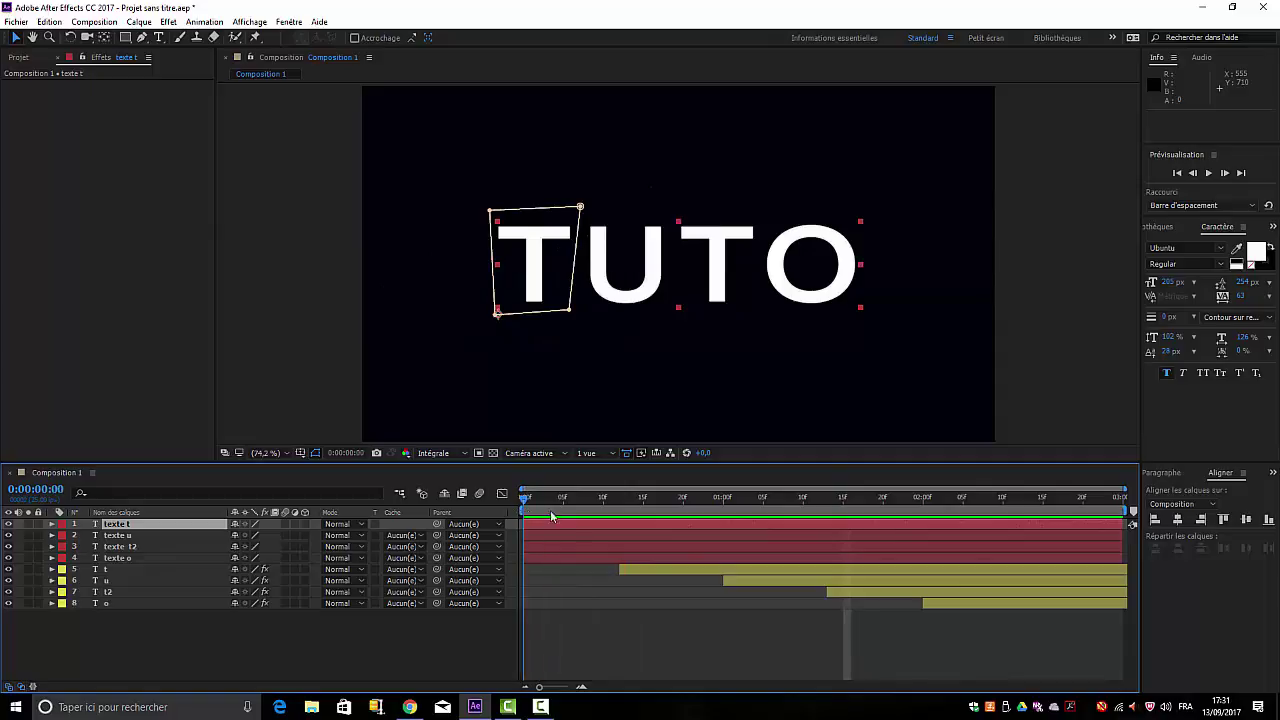
Trim the texte t layer's out point to end at frame 12
click(578, 525)
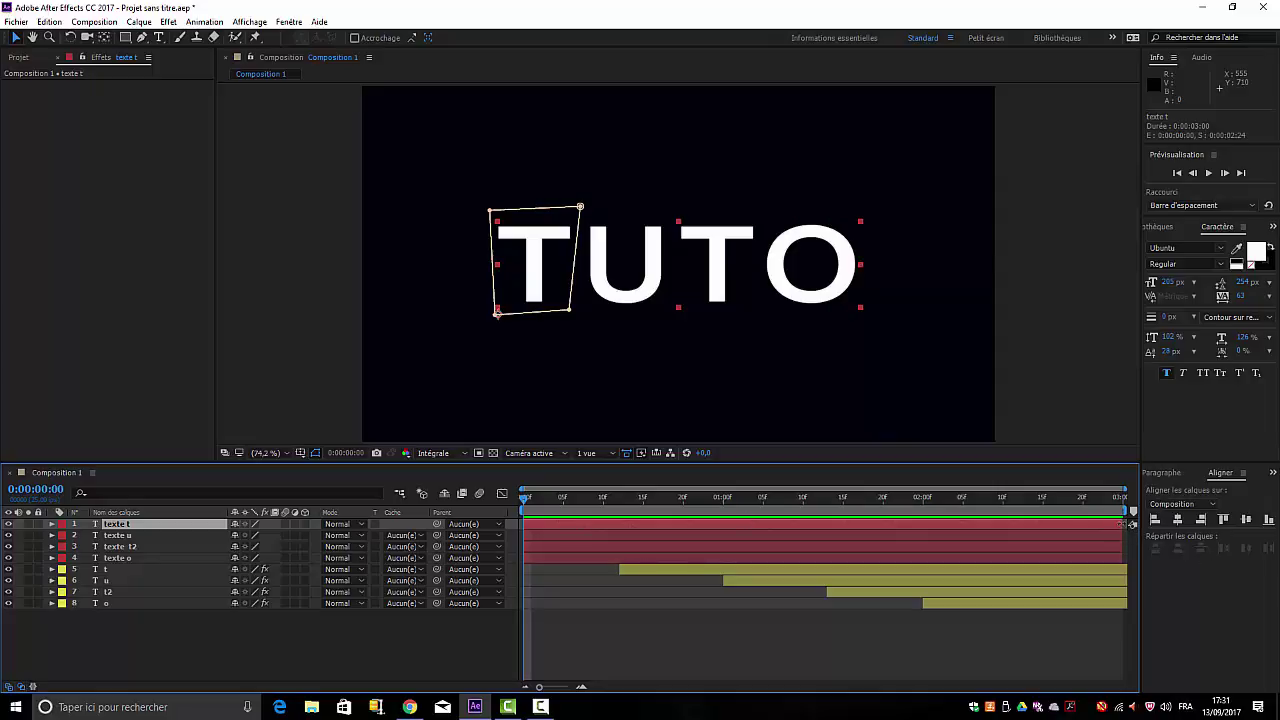
drag(1124, 524, 627, 526)
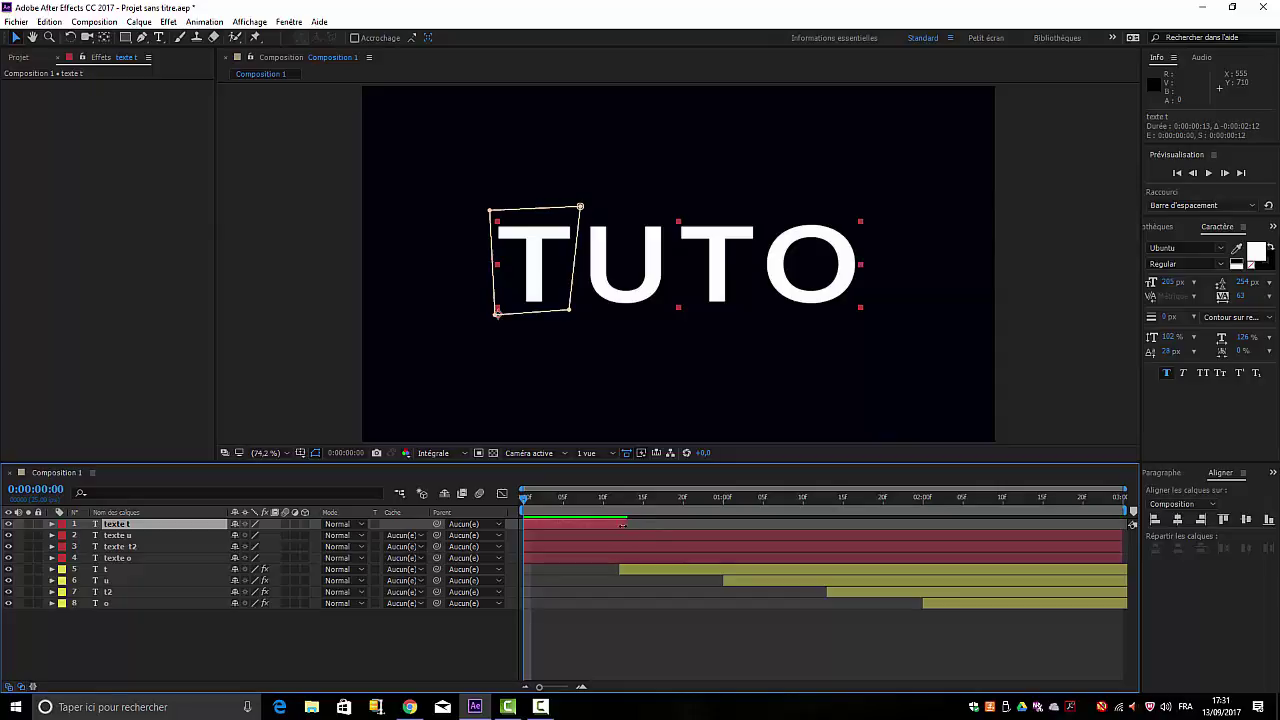
drag(620, 524, 626, 524)
drag(528, 496, 619, 513)
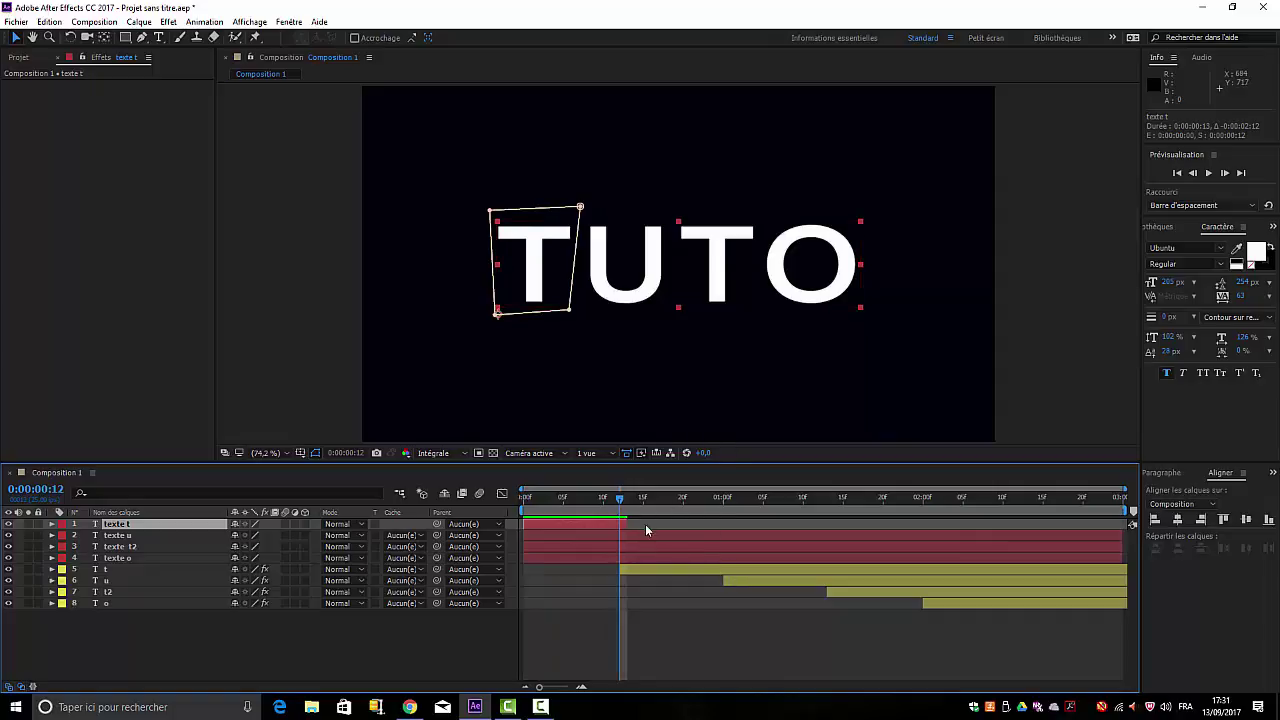
drag(624, 522, 616, 521)
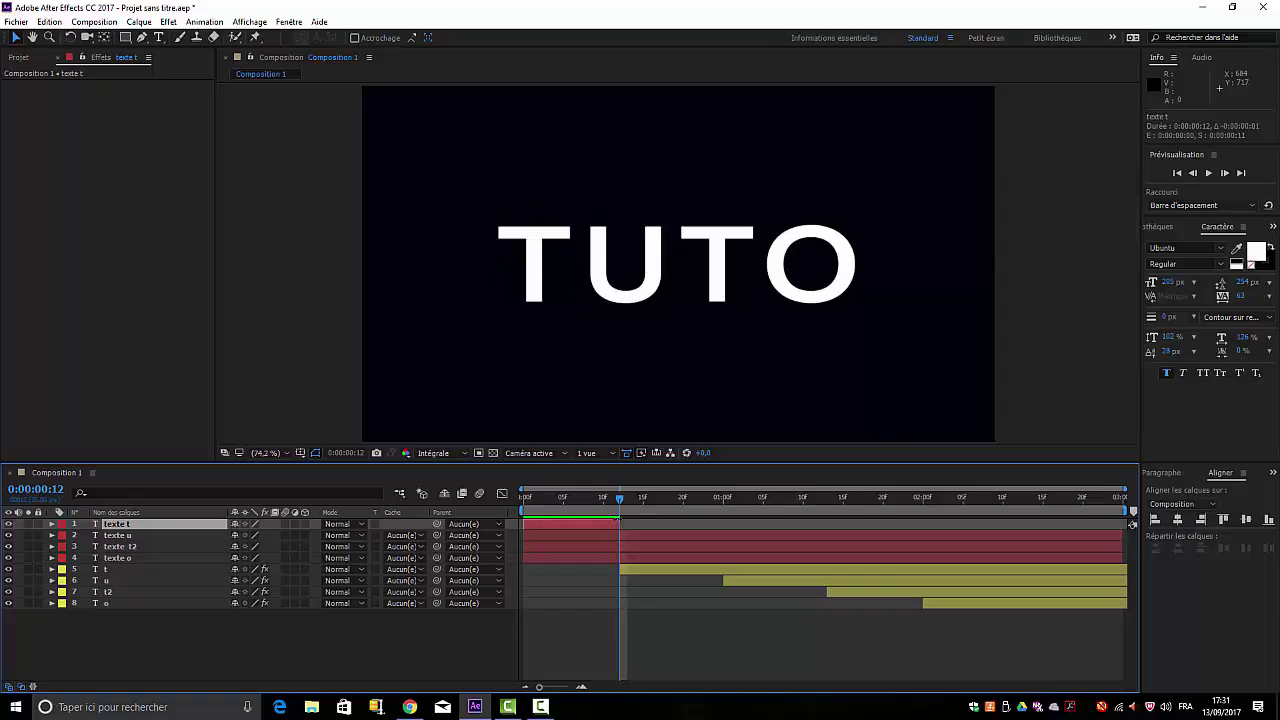
Preview from the start to confirm only the T shatters
drag(618, 499, 475, 511)
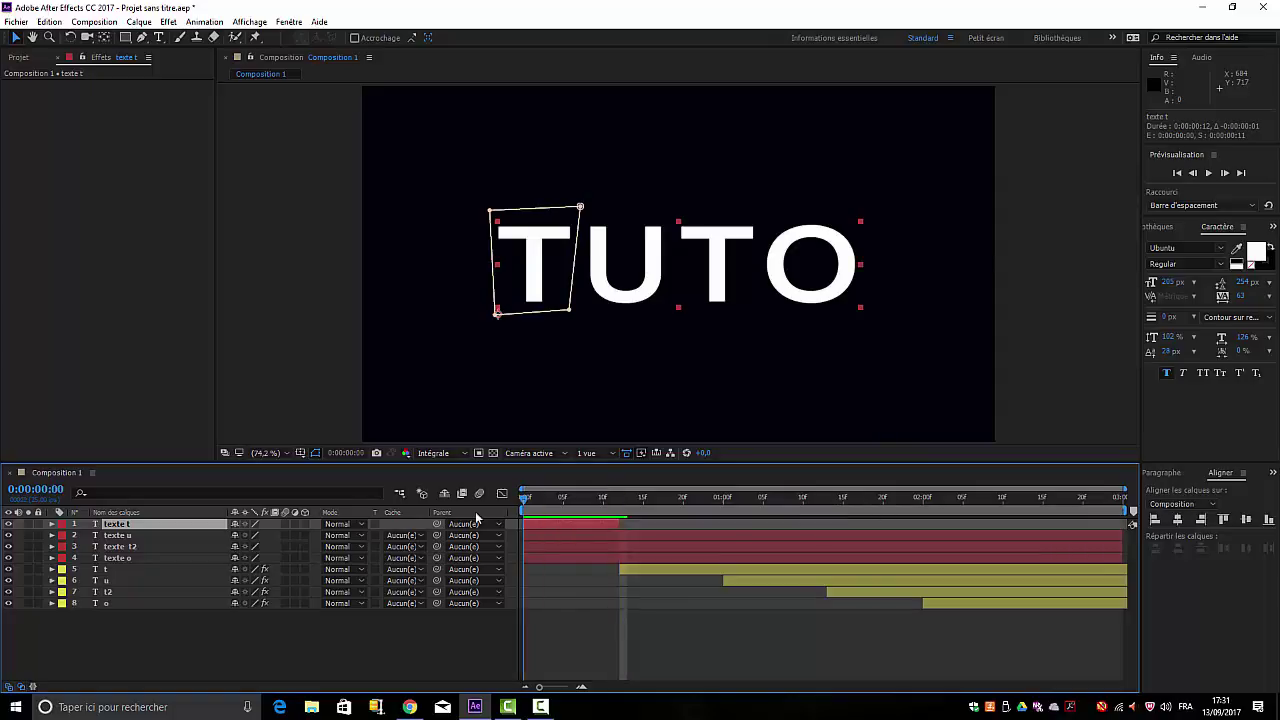
key(space)
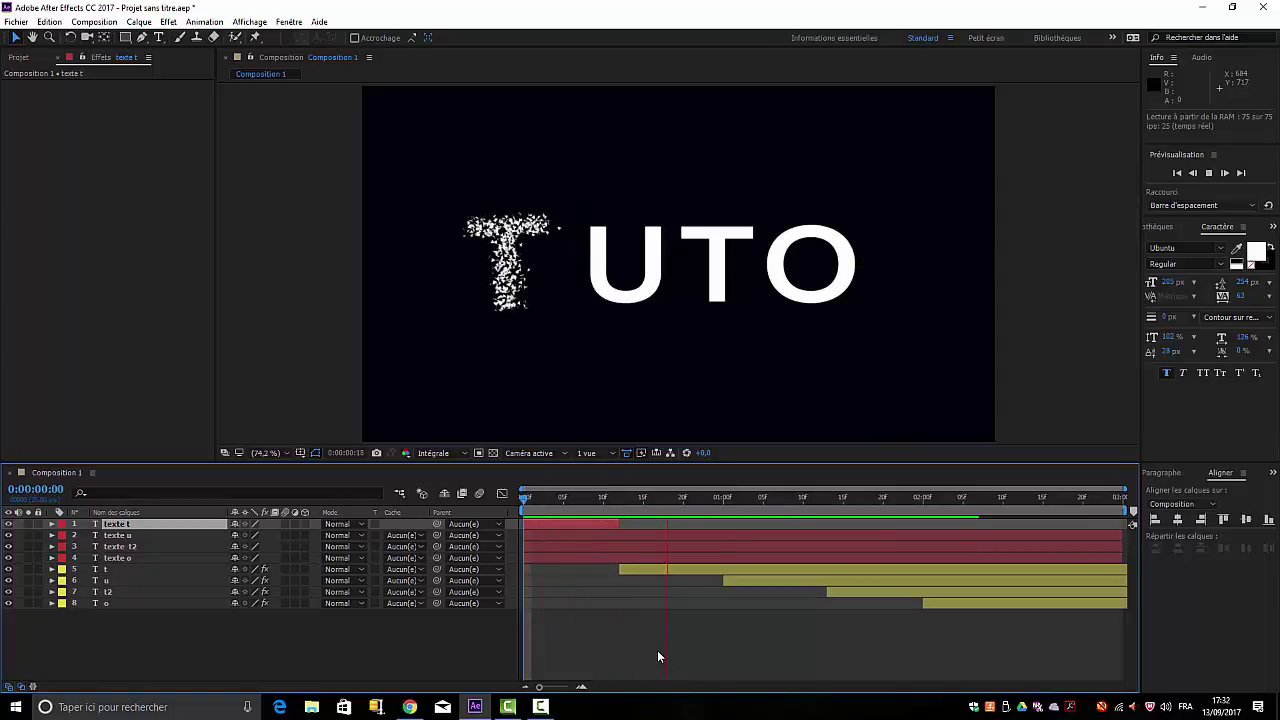
key(space)
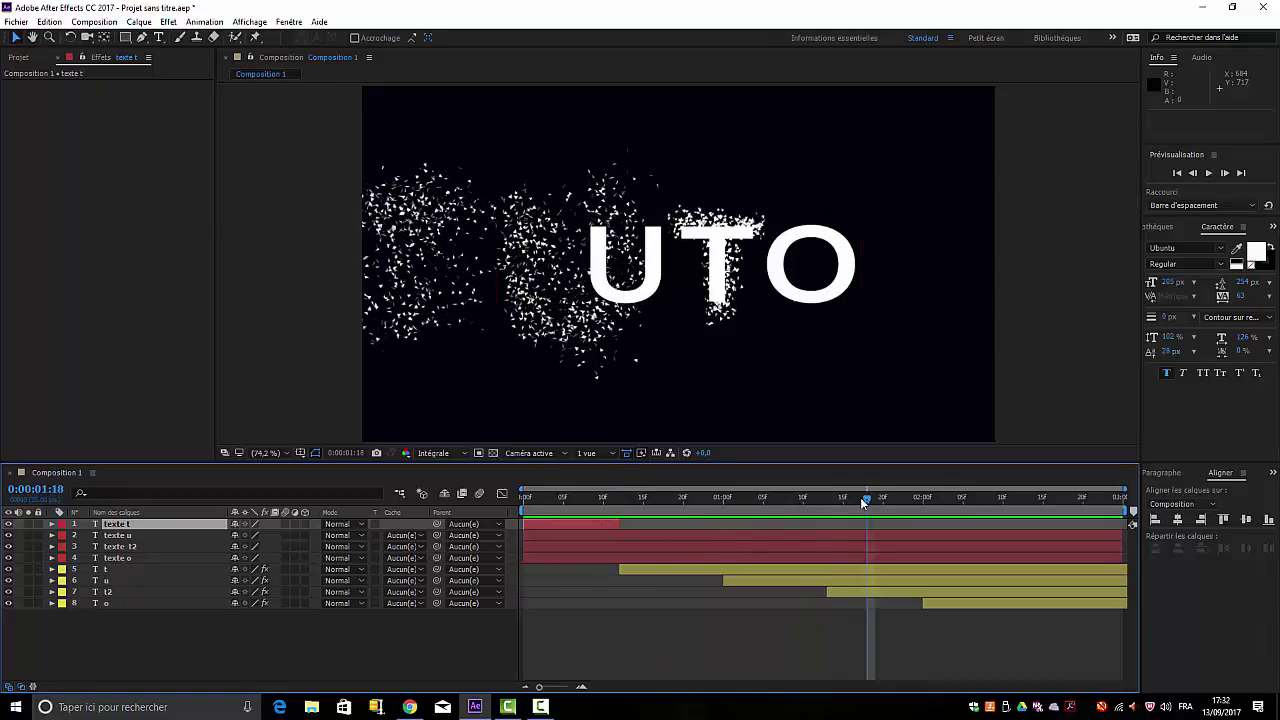
drag(867, 499, 527, 489)
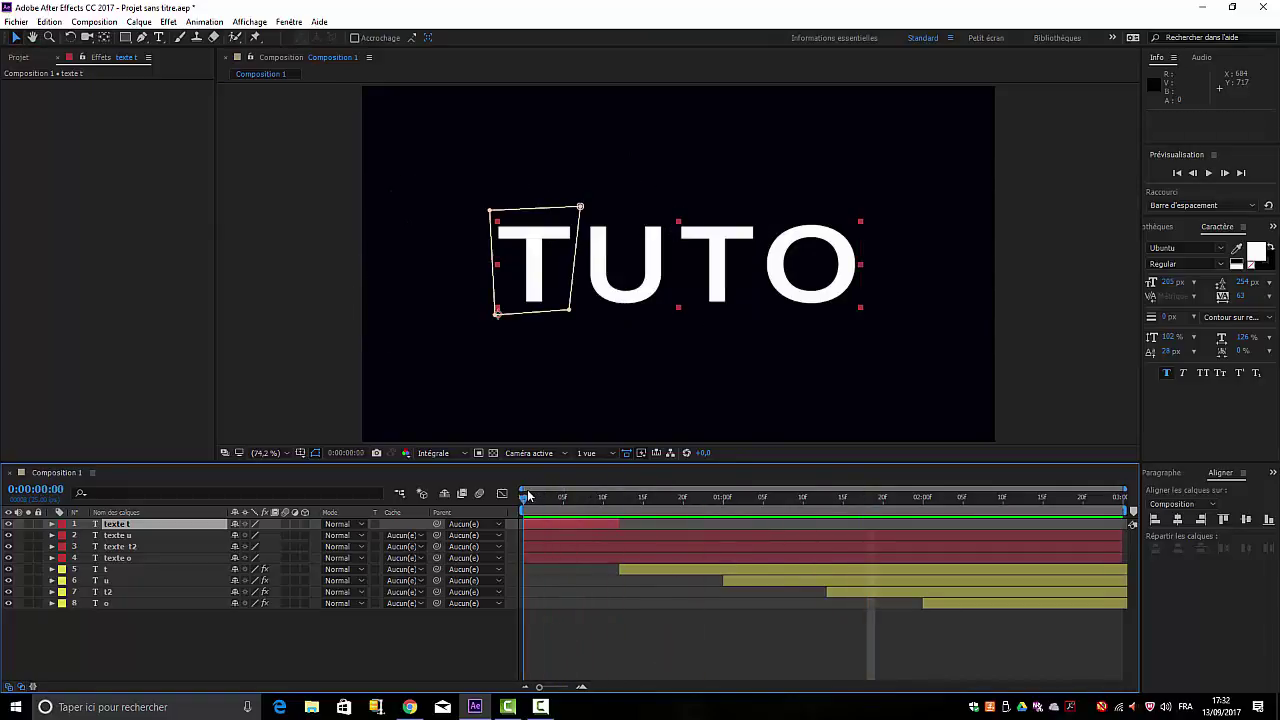
Trim texte u's out point to 0:00:01:00 and preview the T and U shattering
click(147, 537)
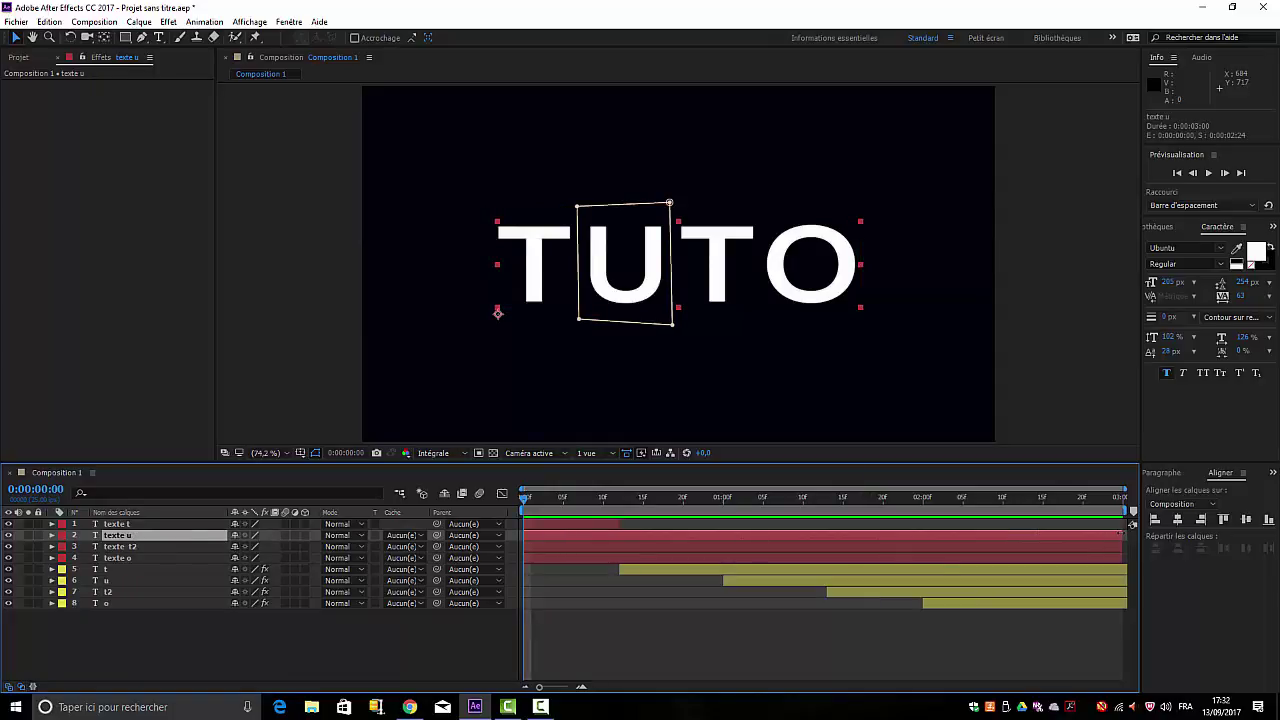
drag(546, 501, 726, 525)
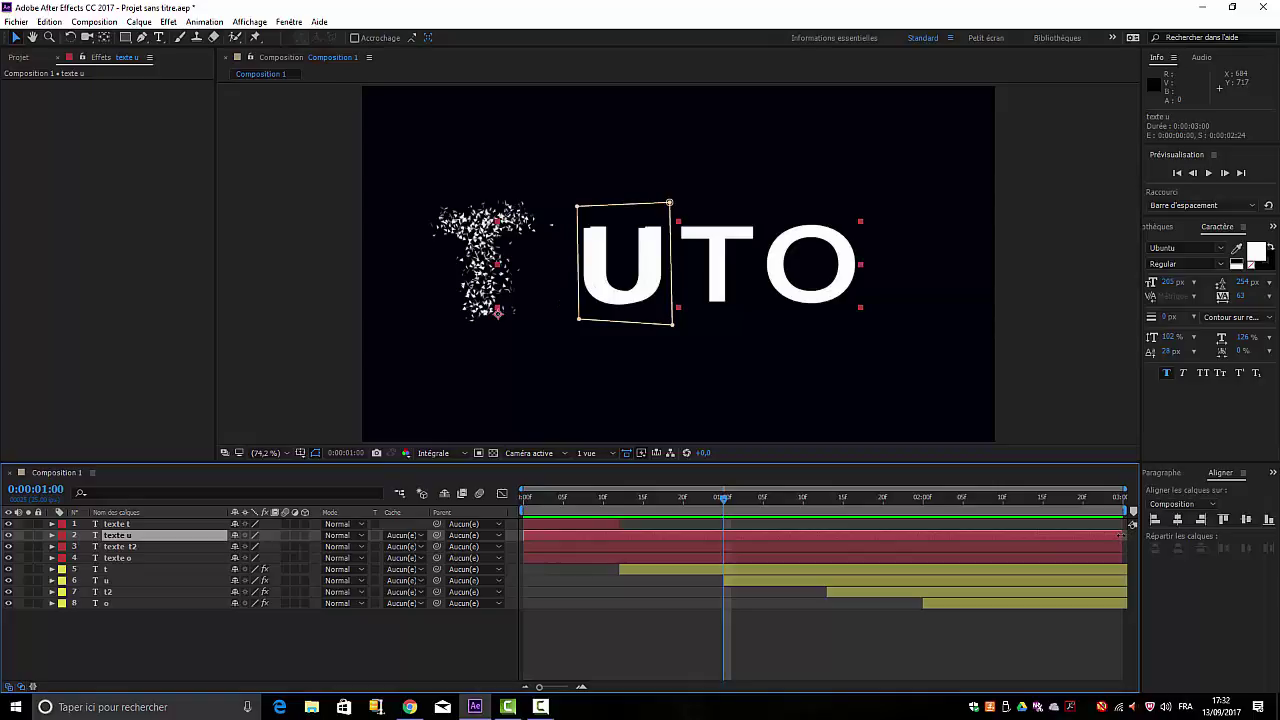
drag(1121, 535, 722, 537)
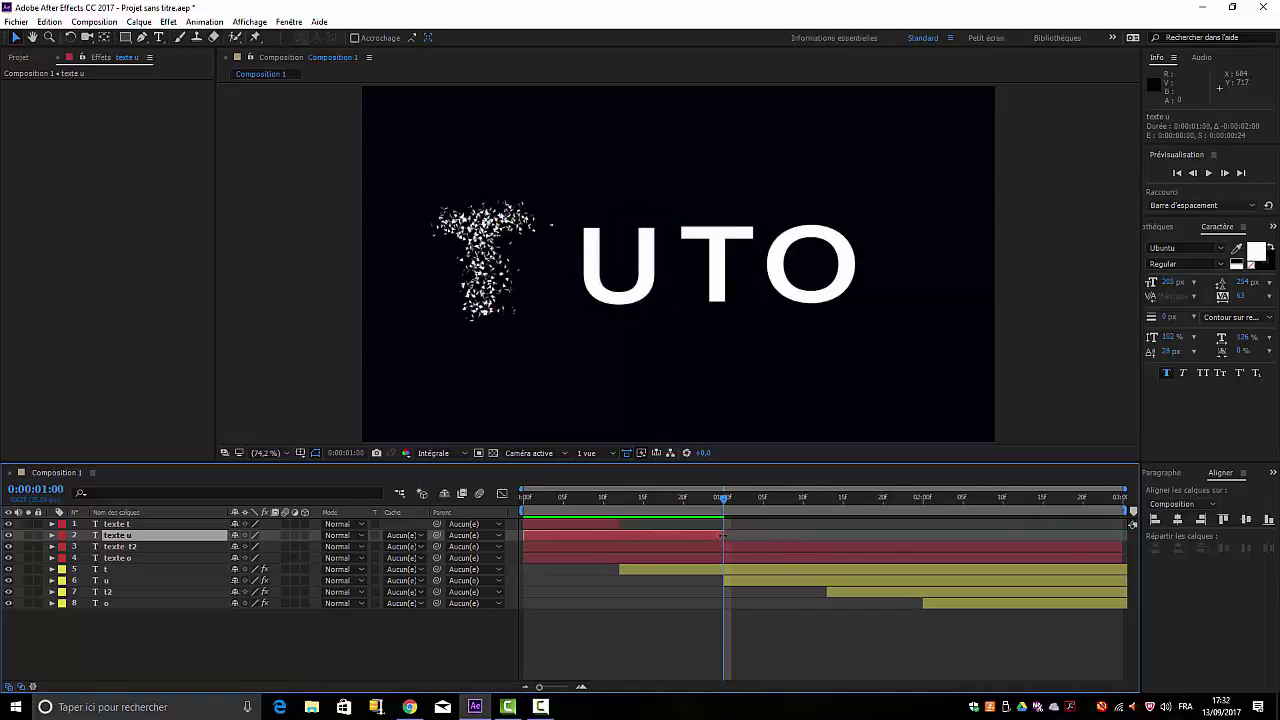
drag(724, 535, 722, 535)
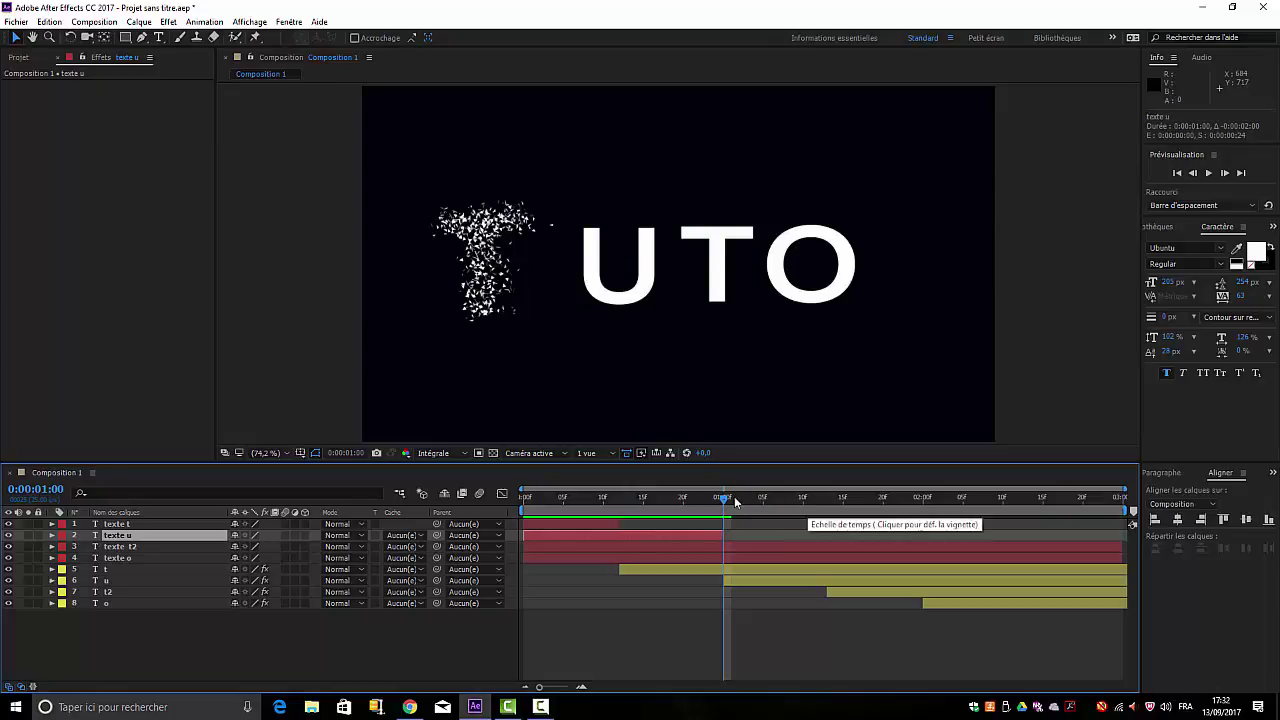
key(Page_Up)
key(Page_Up)
key(Page_Up)
key(space)
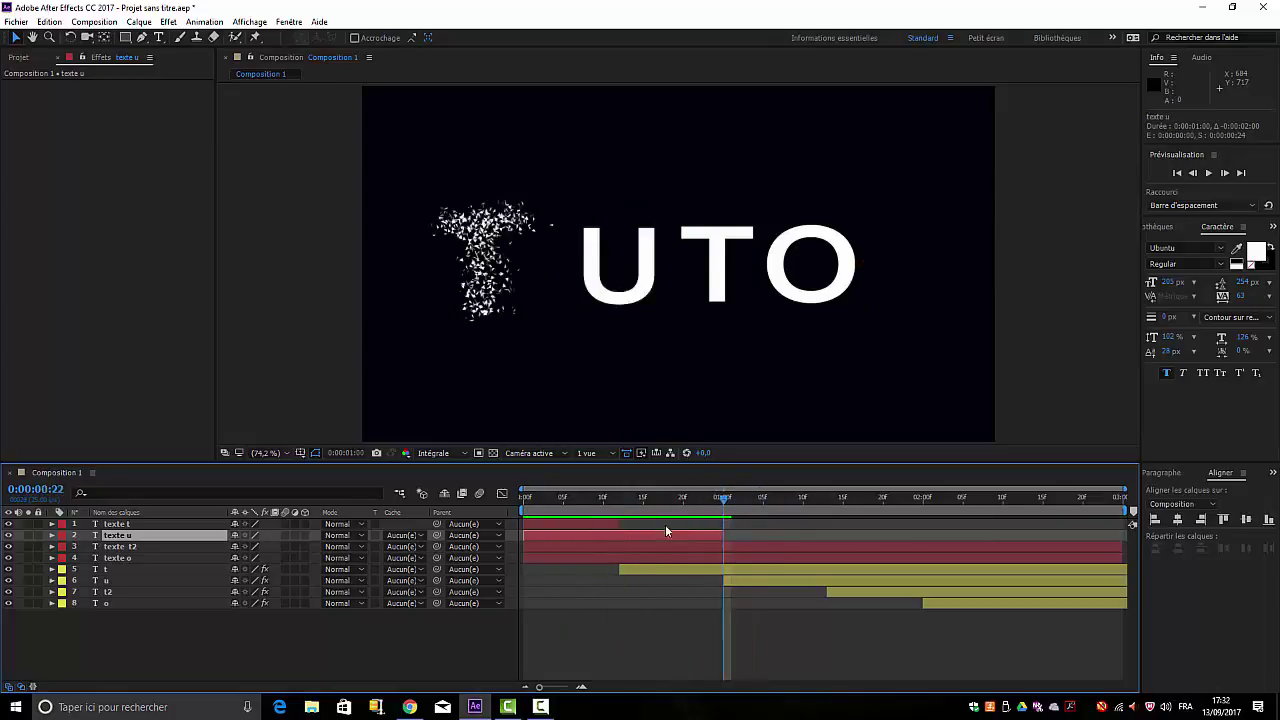
mouse_move(703, 533)
mouse_down()
mouse_move(611, 542)
mouse_move(828, 571)
mouse_up()
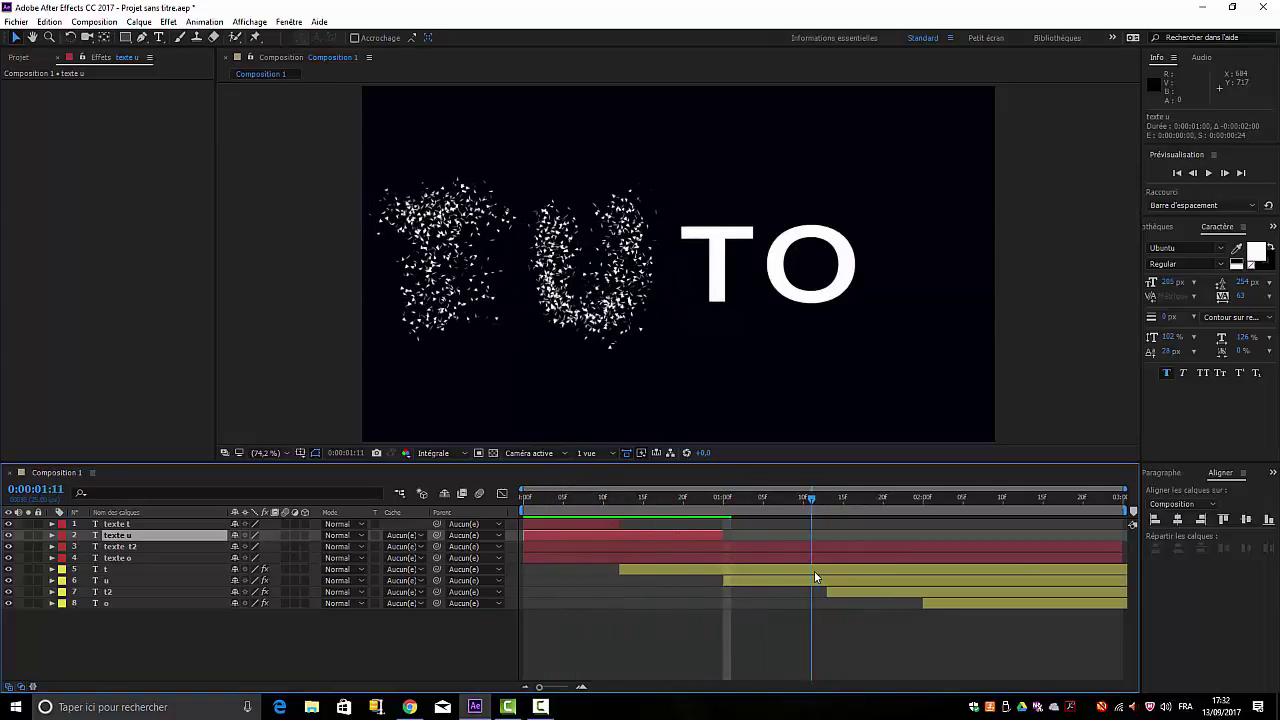
click(146, 547)
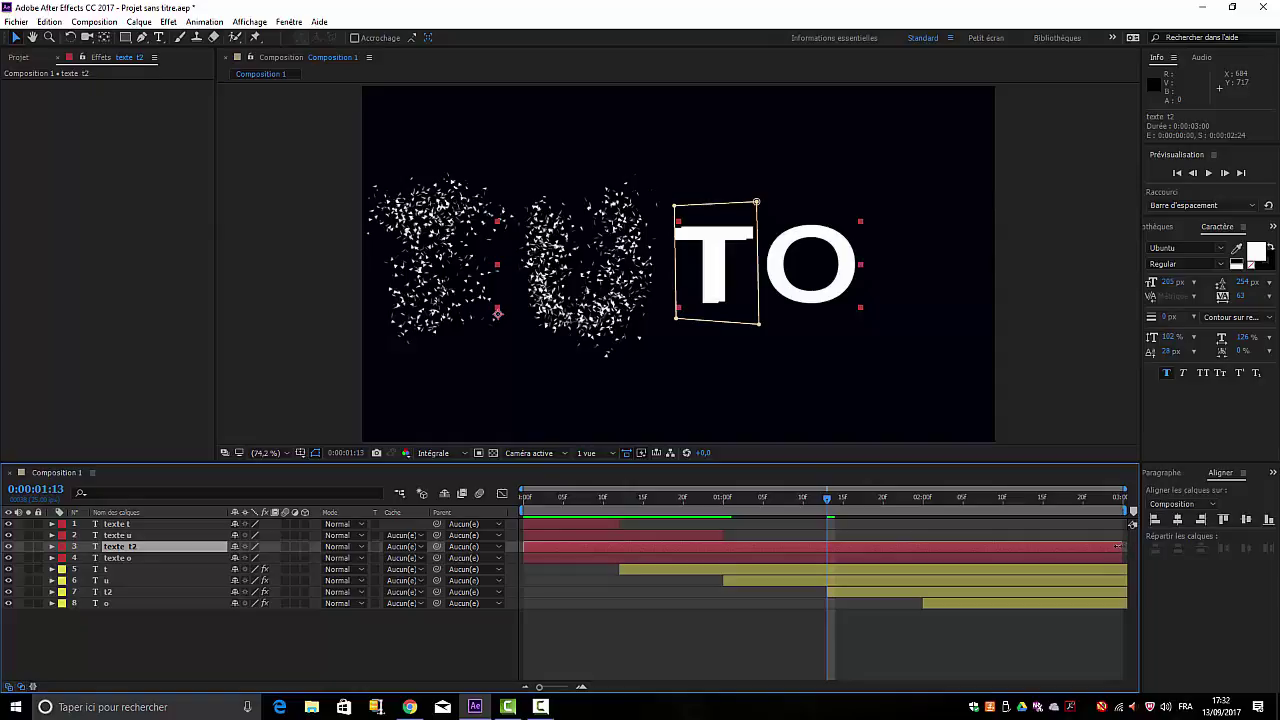
Trim the texte t2 layer's out point to where the t2 layer begins
drag(1123, 547, 828, 537)
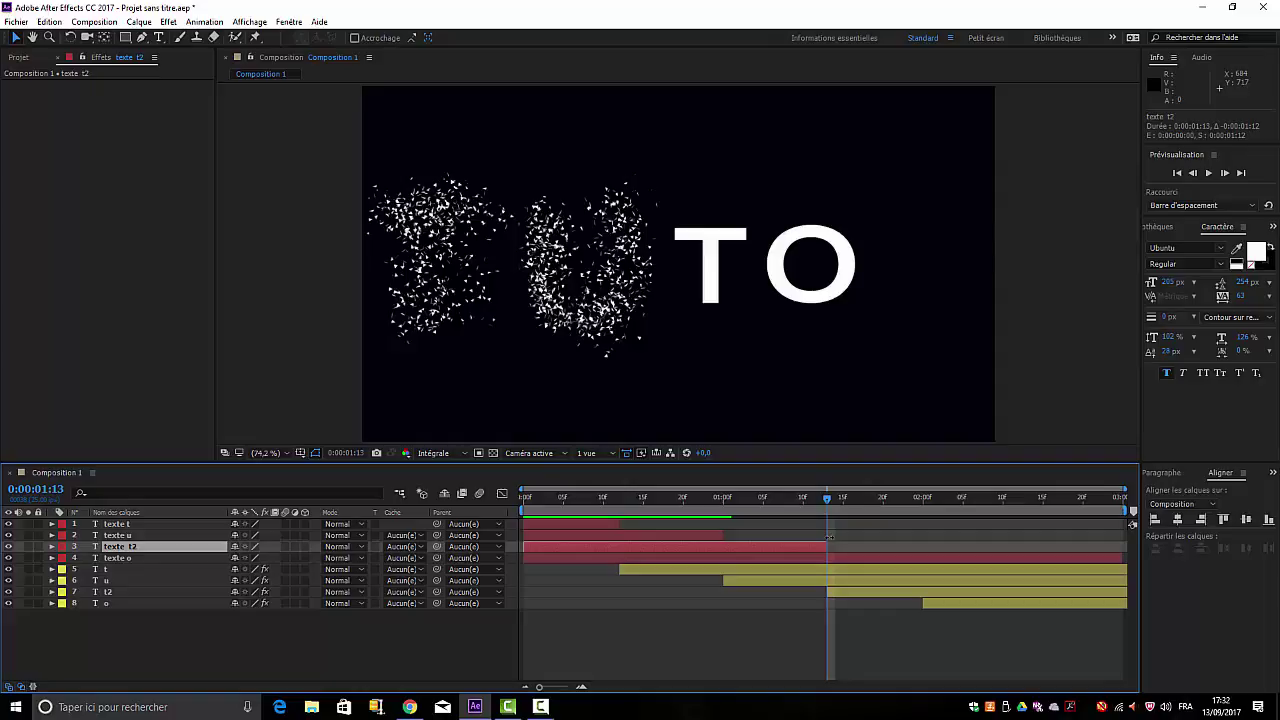
drag(828, 537, 597, 500)
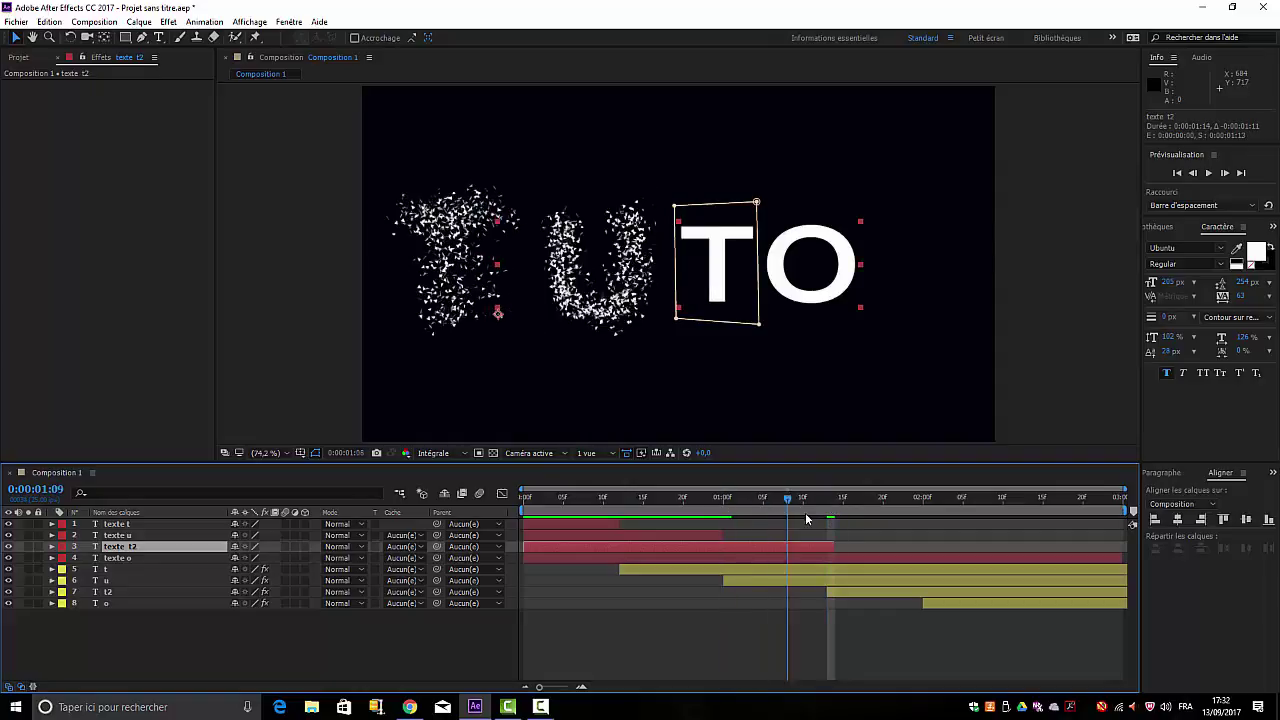
mouse_move(810, 499)
mouse_down()
mouse_move(828, 542)
mouse_move(854, 543)
mouse_up()
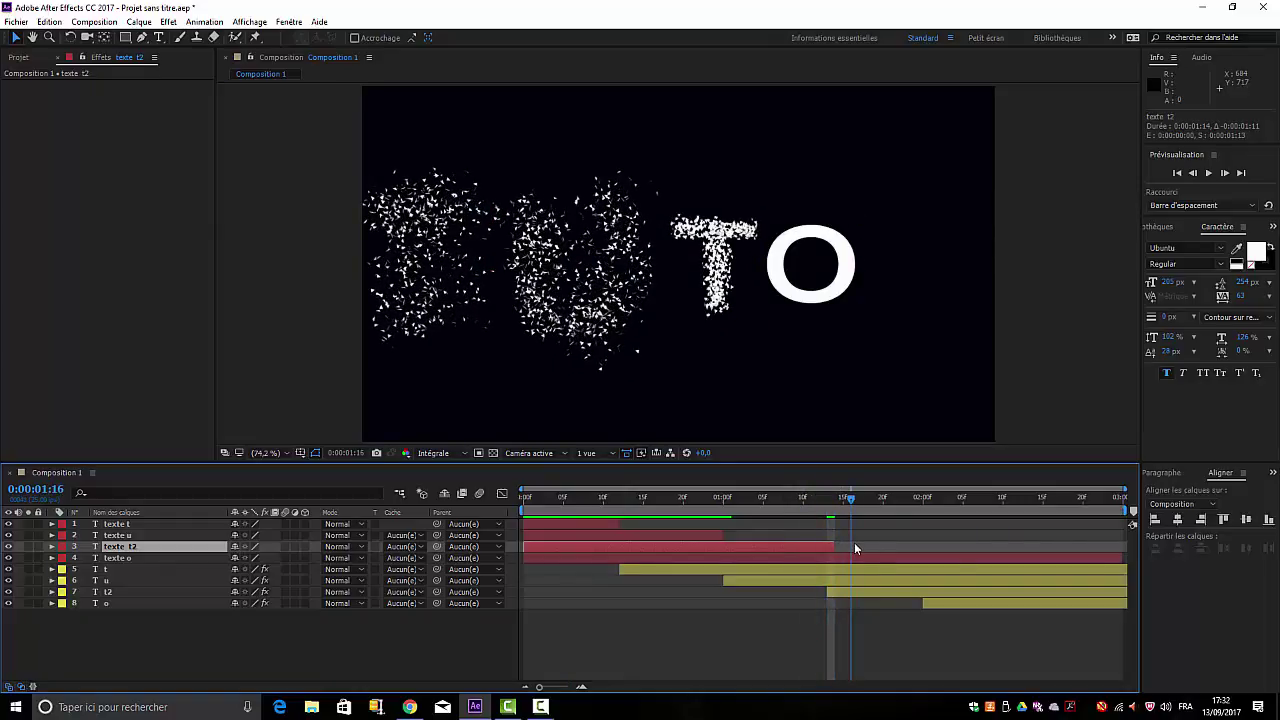
End the texte o layer at 0:00:02:00 and return to the start
drag(854, 542, 923, 565)
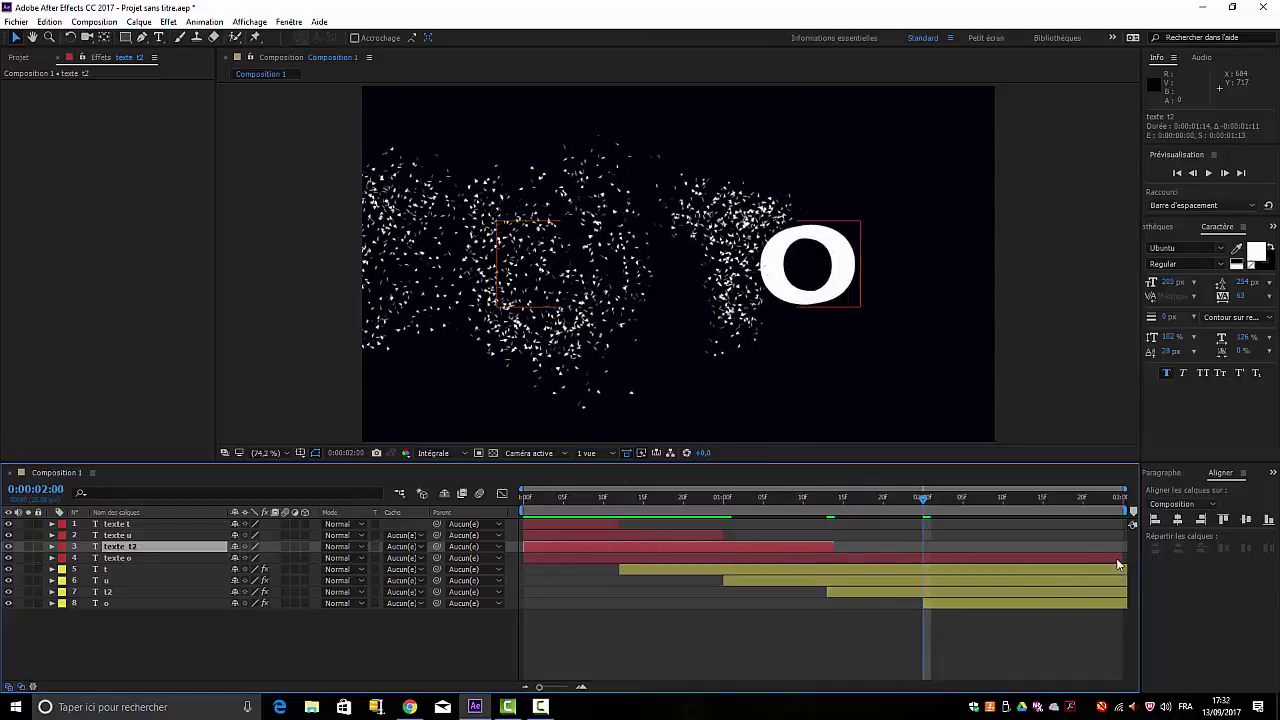
drag(1122, 558, 925, 558)
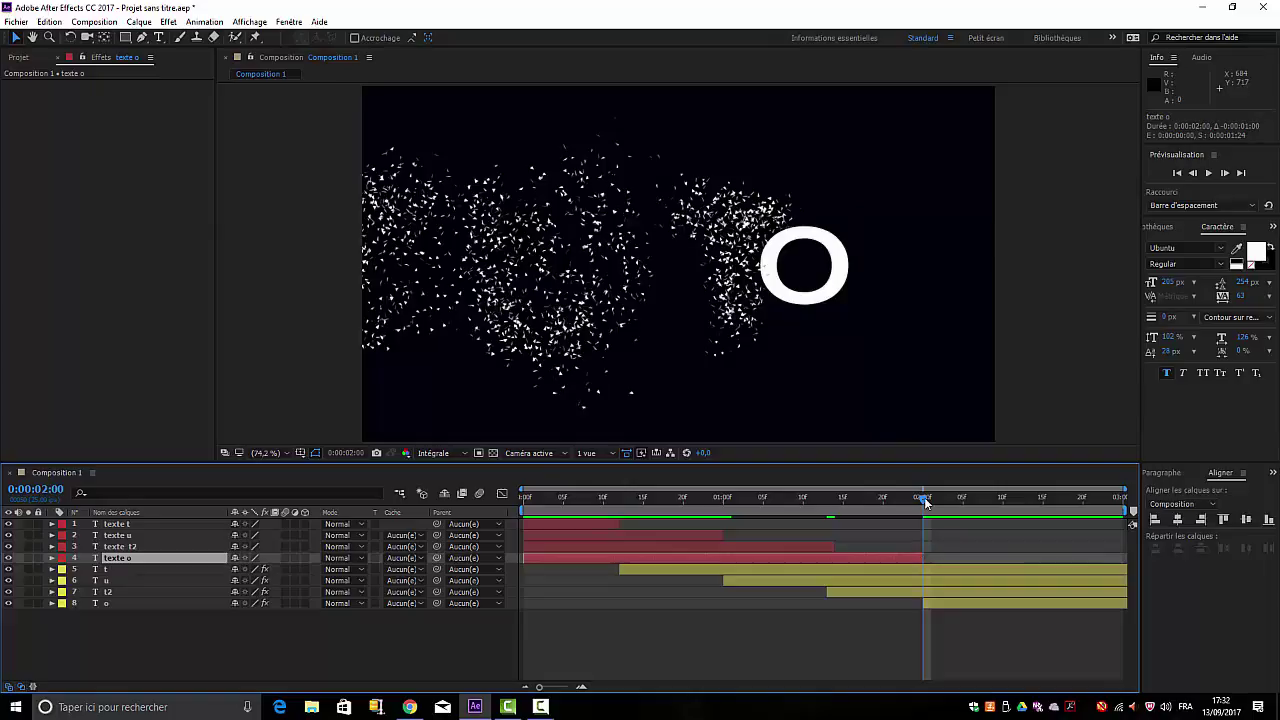
drag(924, 497, 509, 497)
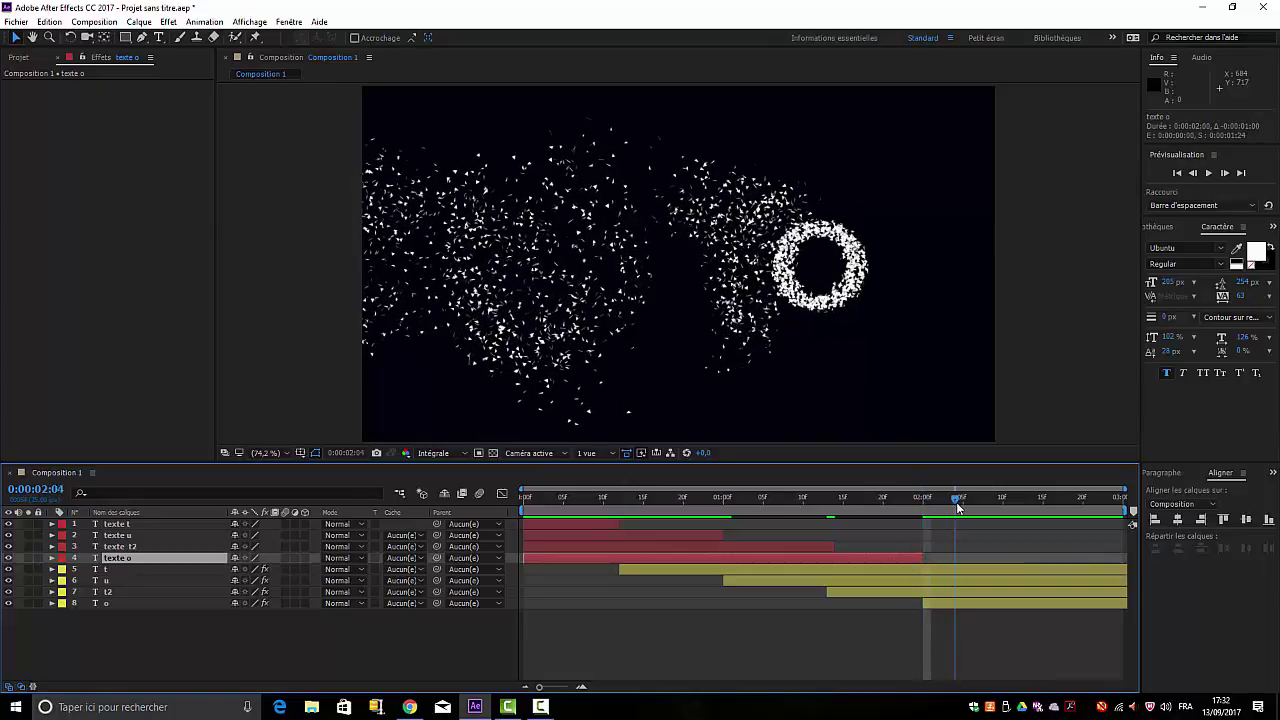
click(782, 672)
key(space)
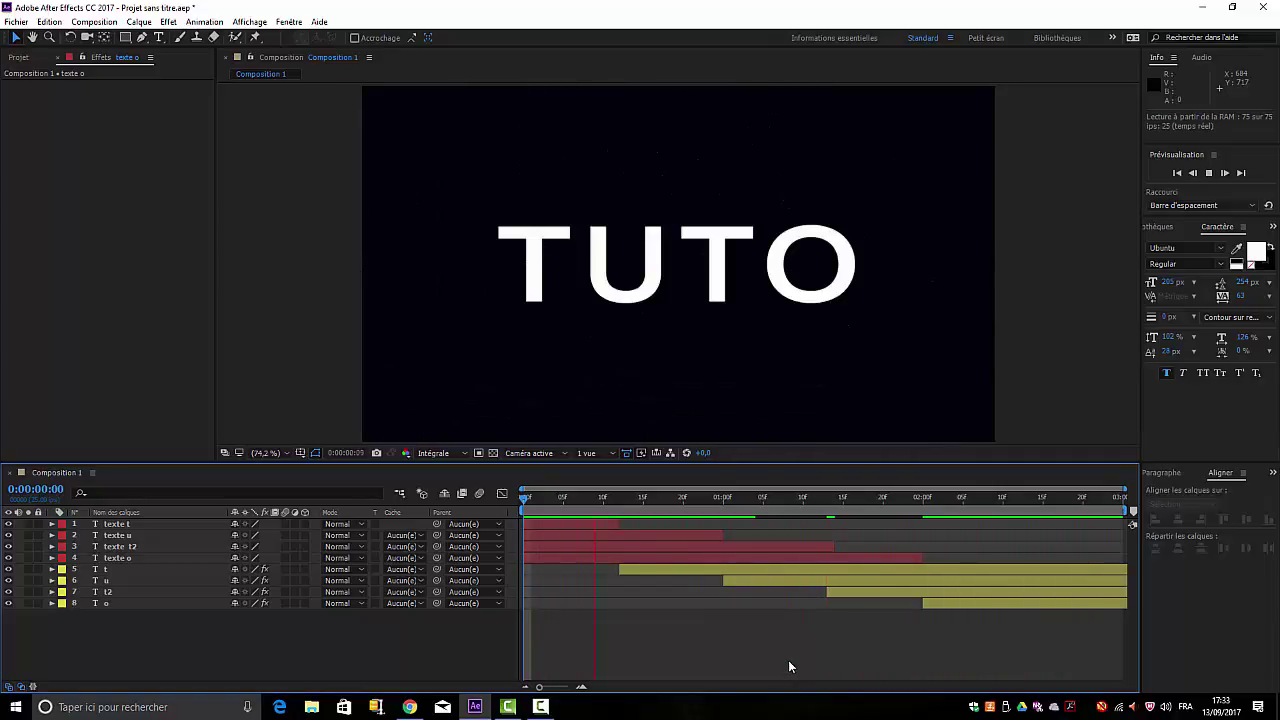
key(space)
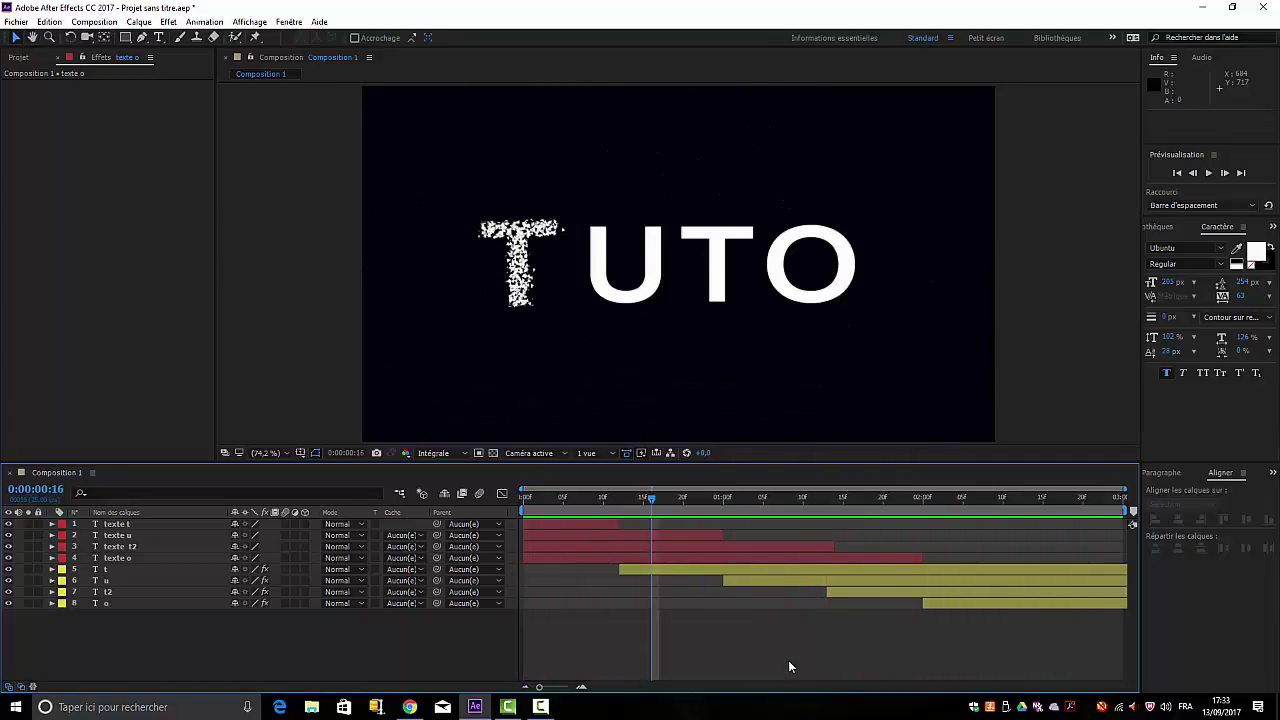
mouse_move(651, 508)
mouse_down()
mouse_move(1038, 564)
mouse_move(623, 512)
mouse_up()
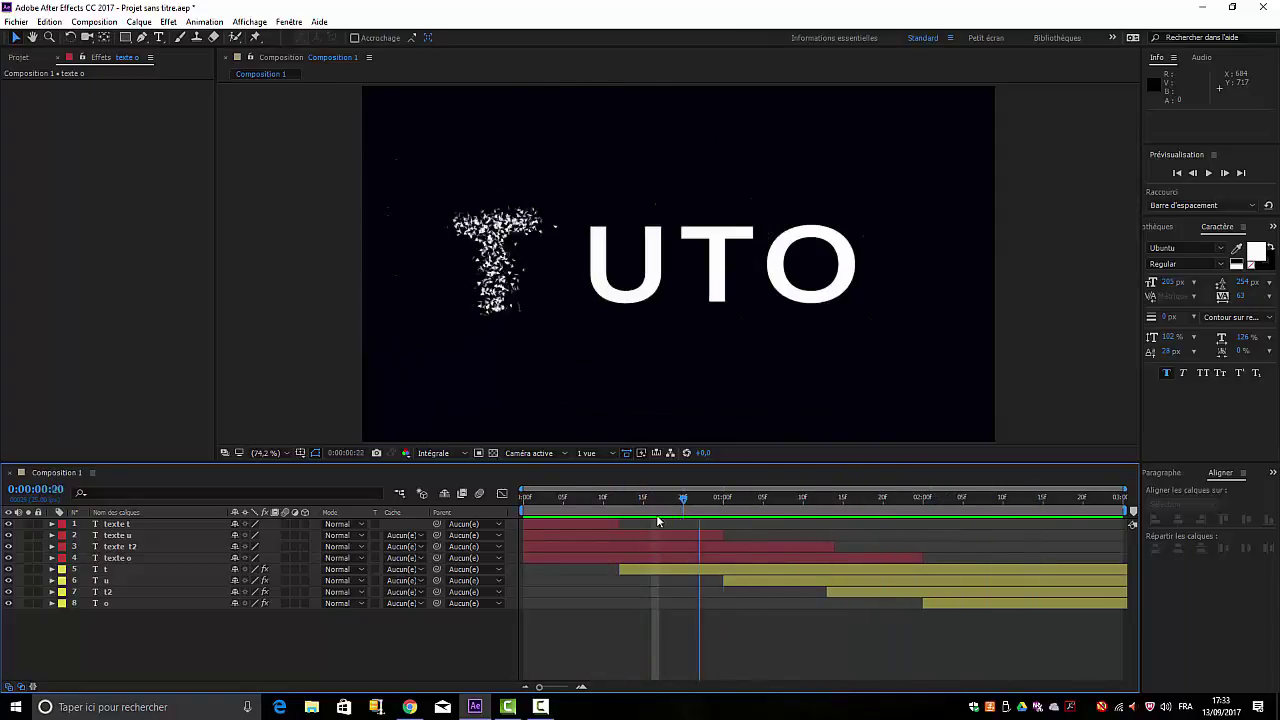
Place the t layer's CC Pixel Polly Force Center on the first T (347.9, 358.7)
click(115, 569)
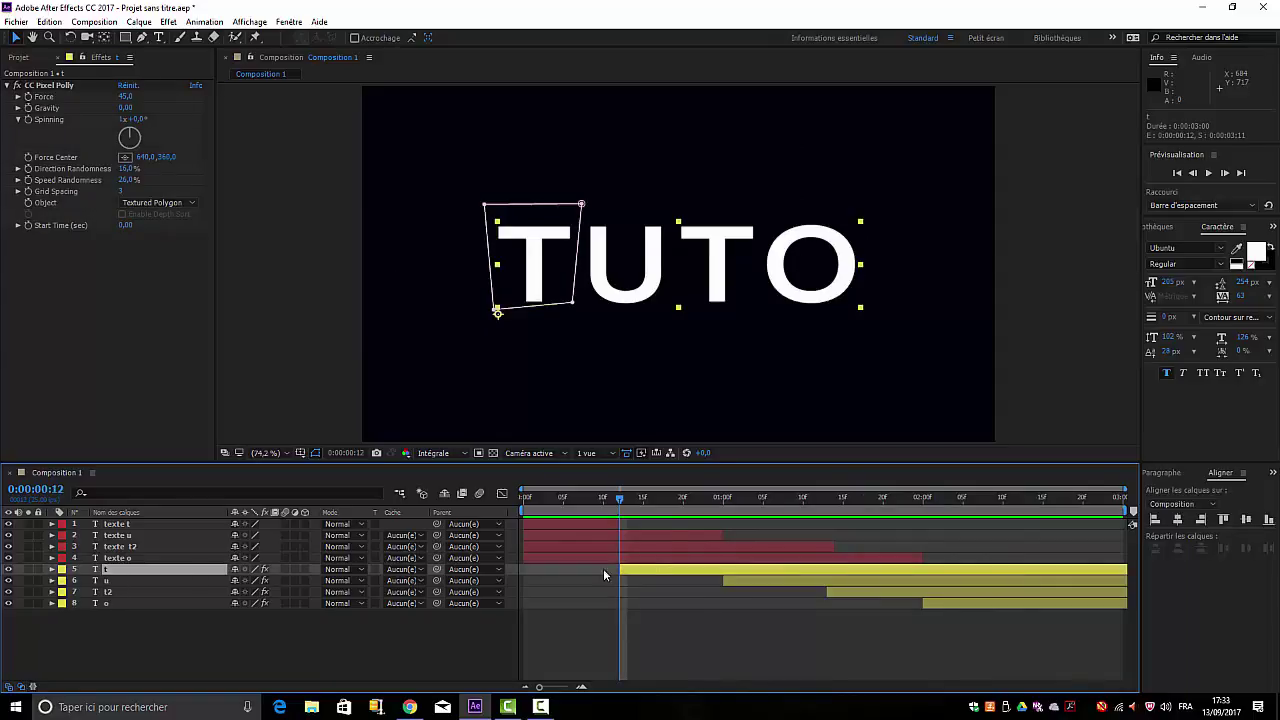
click(651, 505)
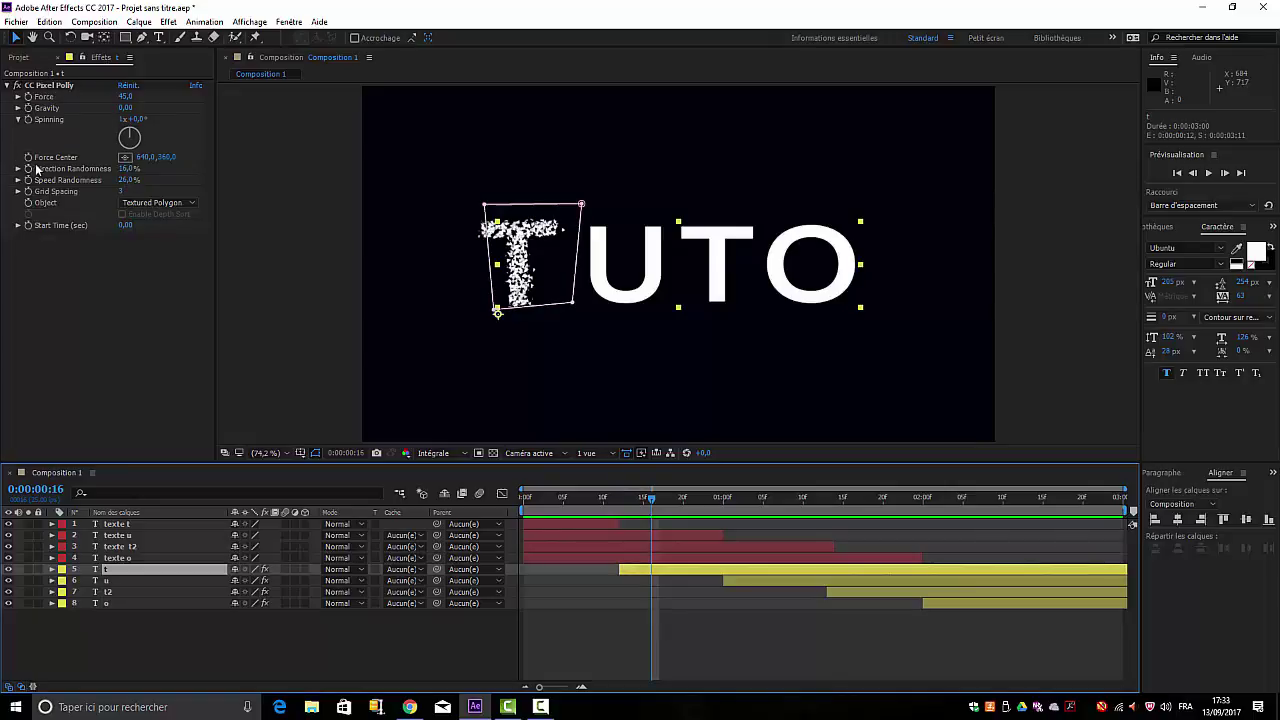
click(125, 159)
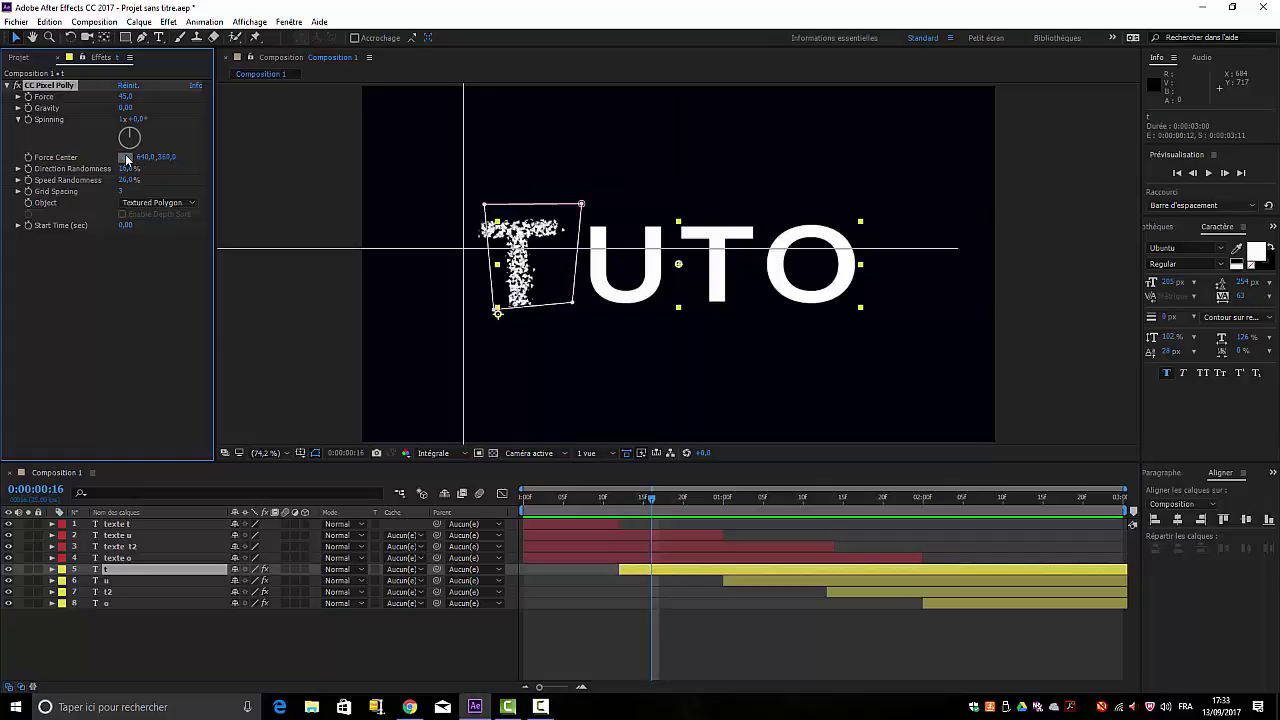
click(497, 266)
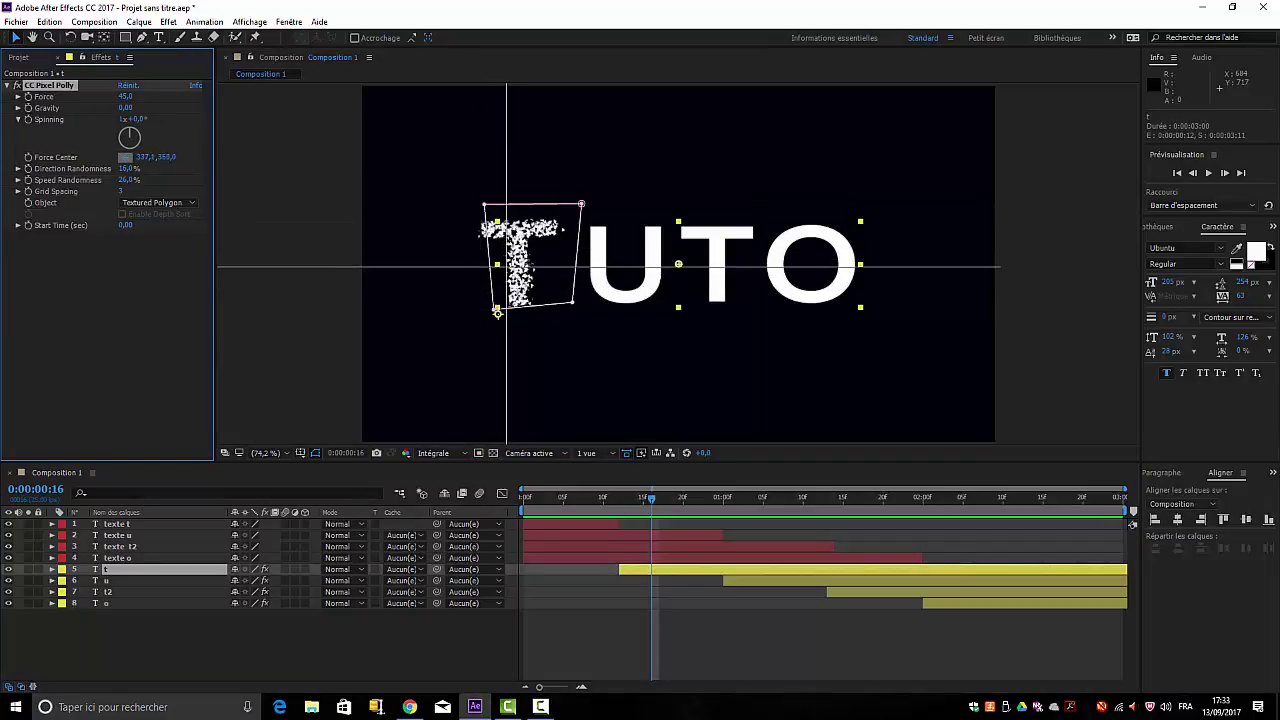
click(529, 265)
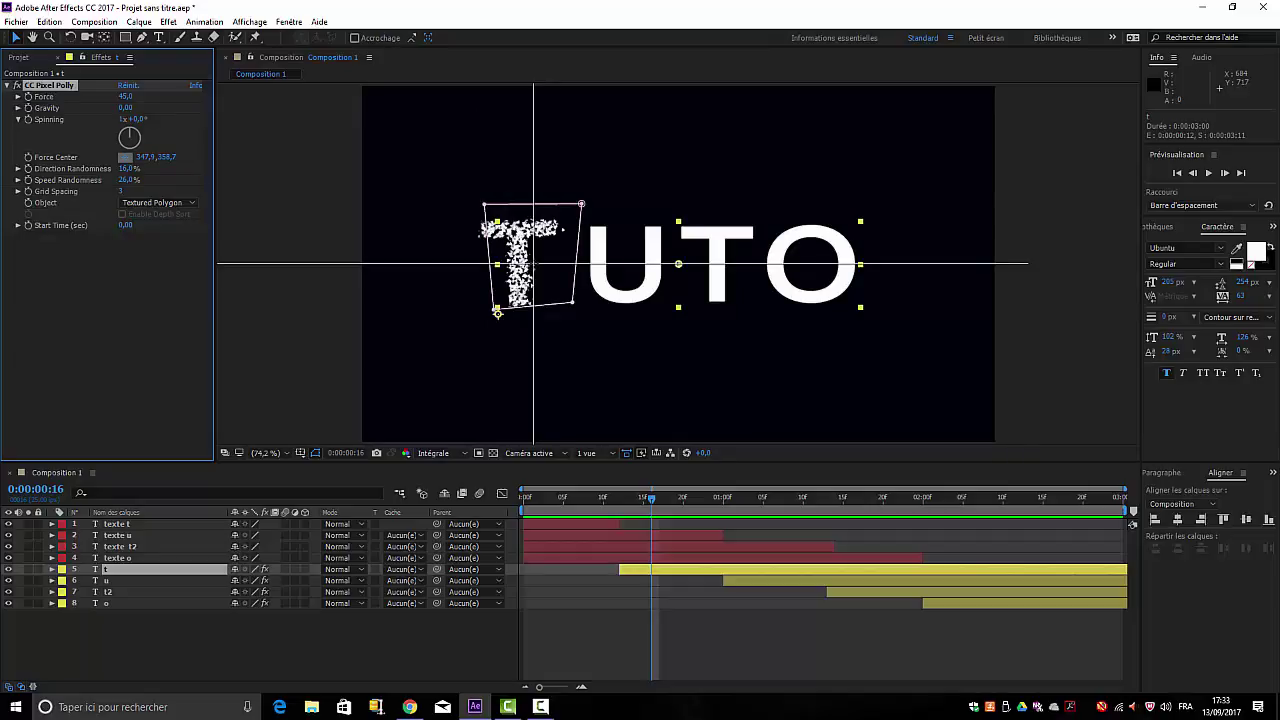
click(533, 264)
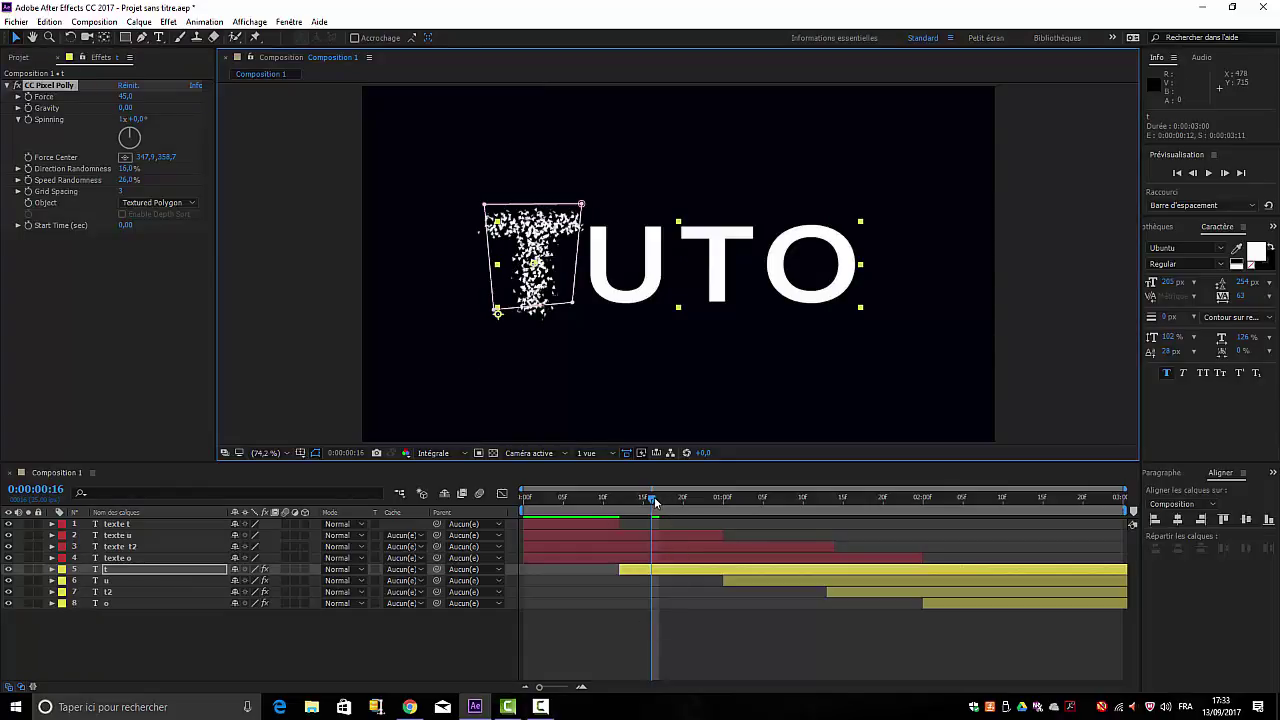
drag(655, 502, 740, 515)
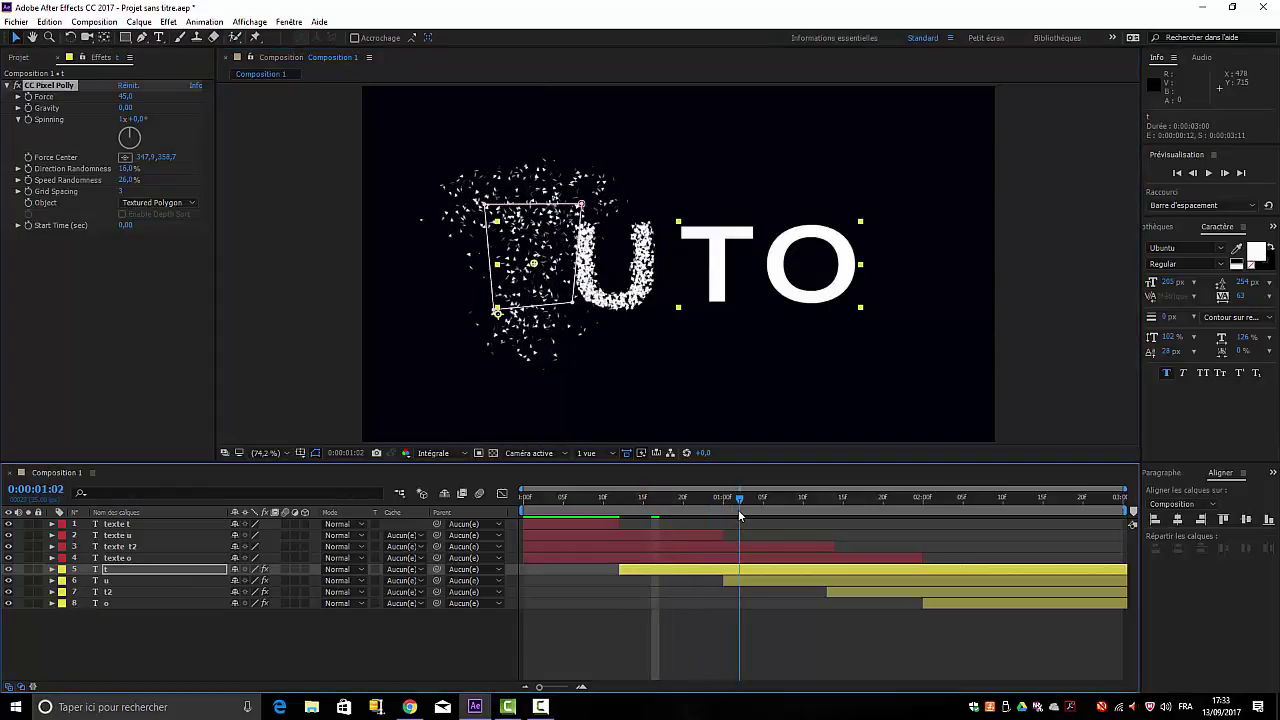
Set the u layer's Pixel Polly force center on the U
click(127, 581)
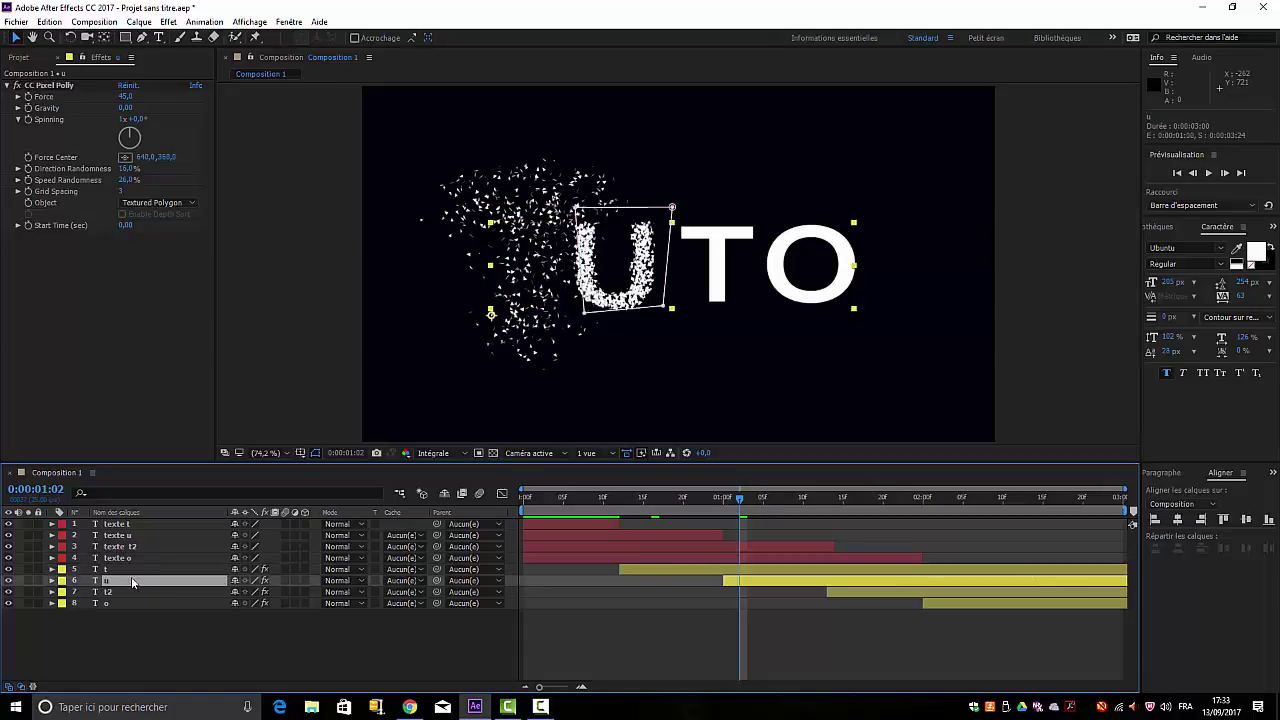
click(126, 157)
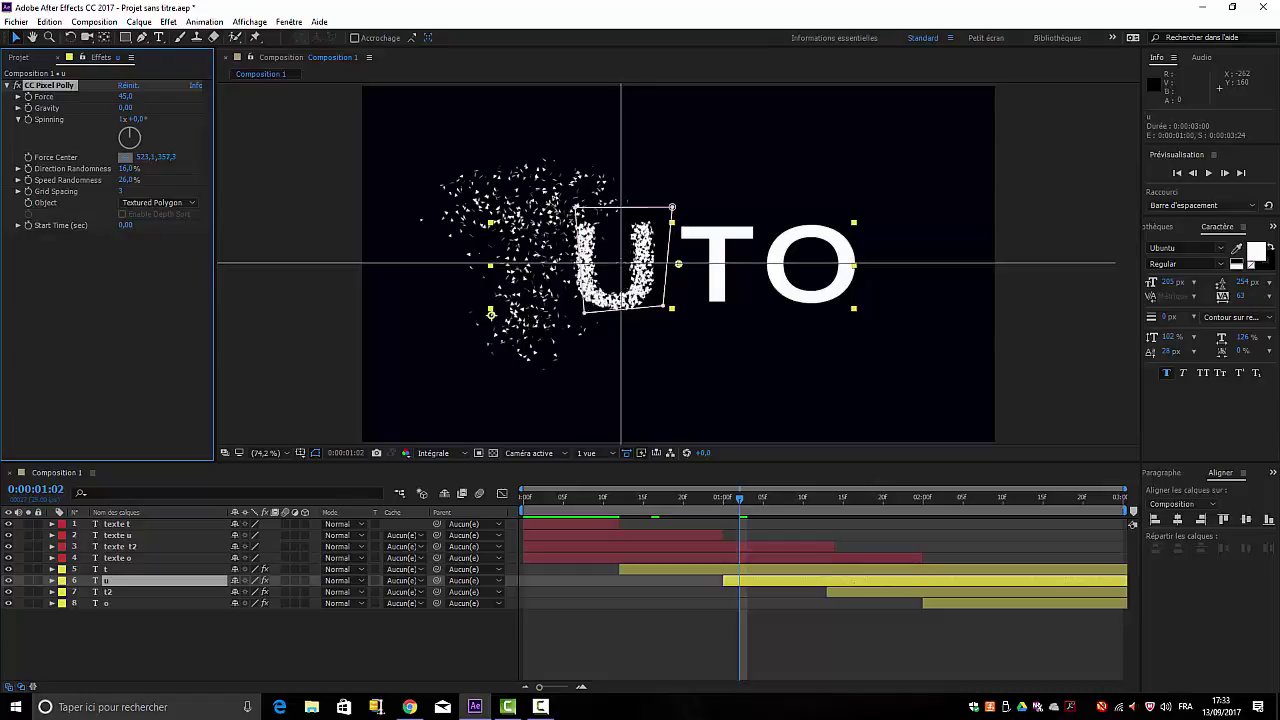
click(621, 264)
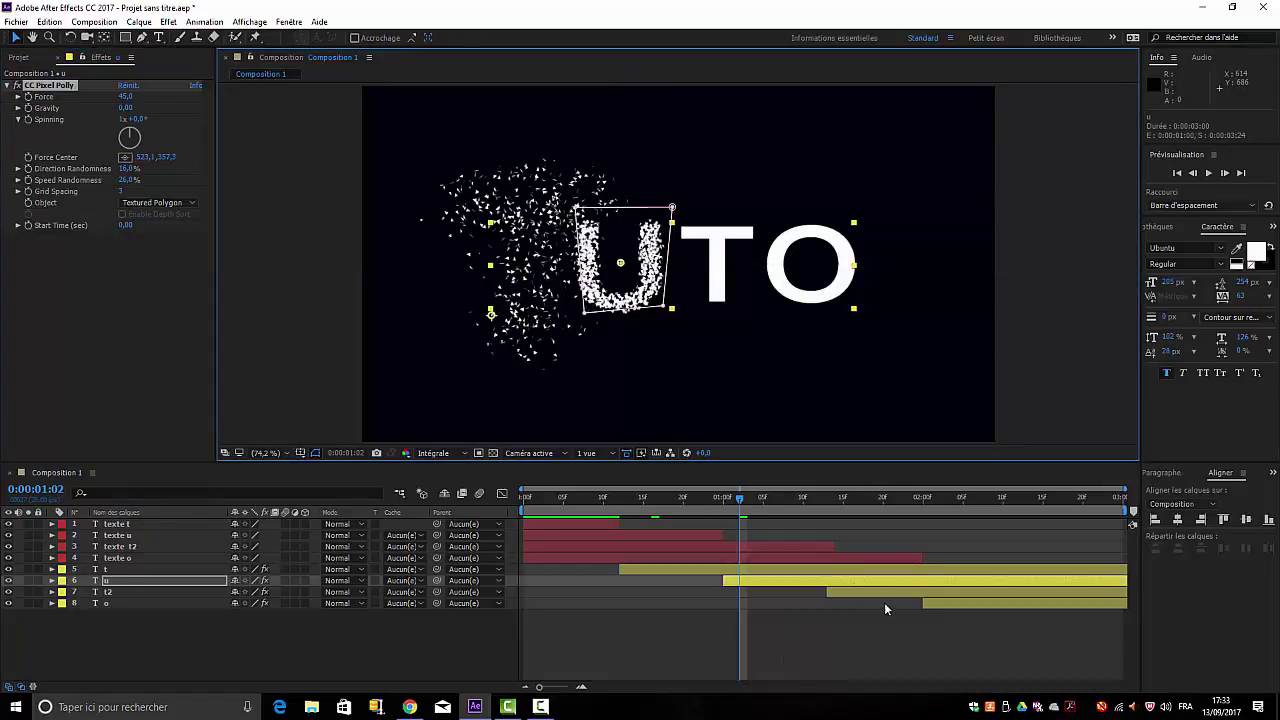
Set the t2 layer's force center on the second T (724, 364)
click(857, 588)
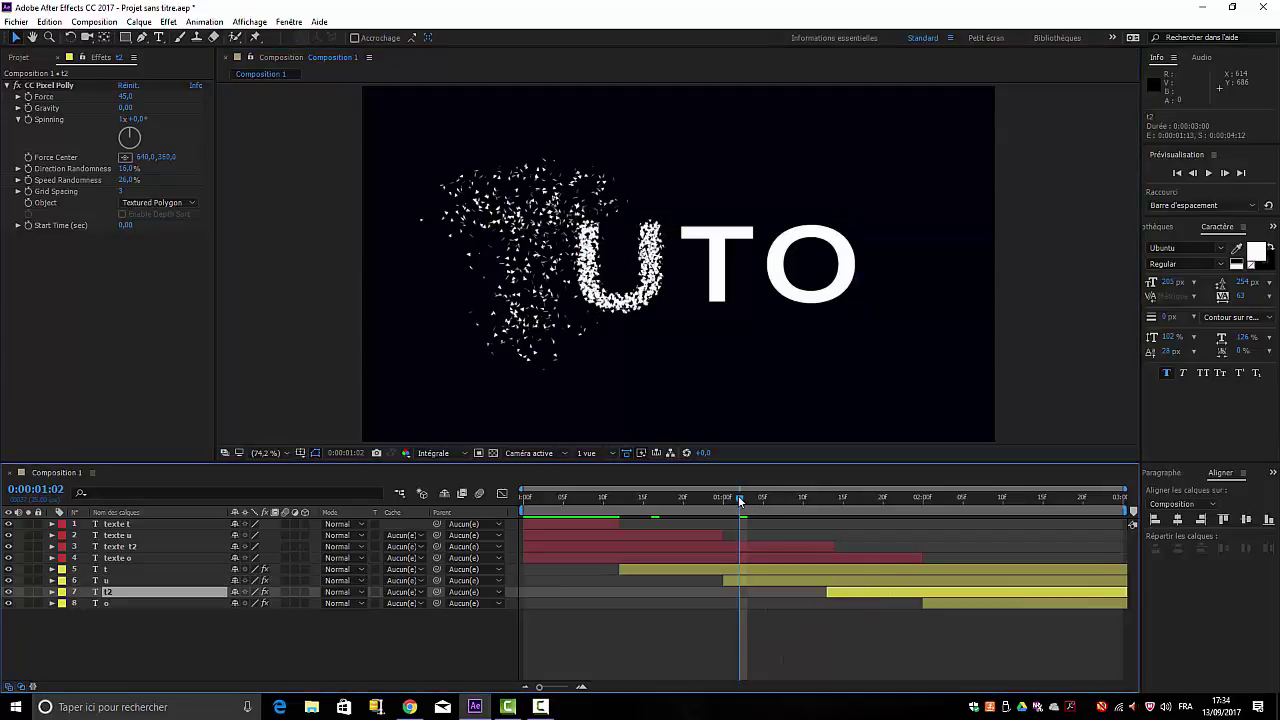
drag(738, 495, 866, 518)
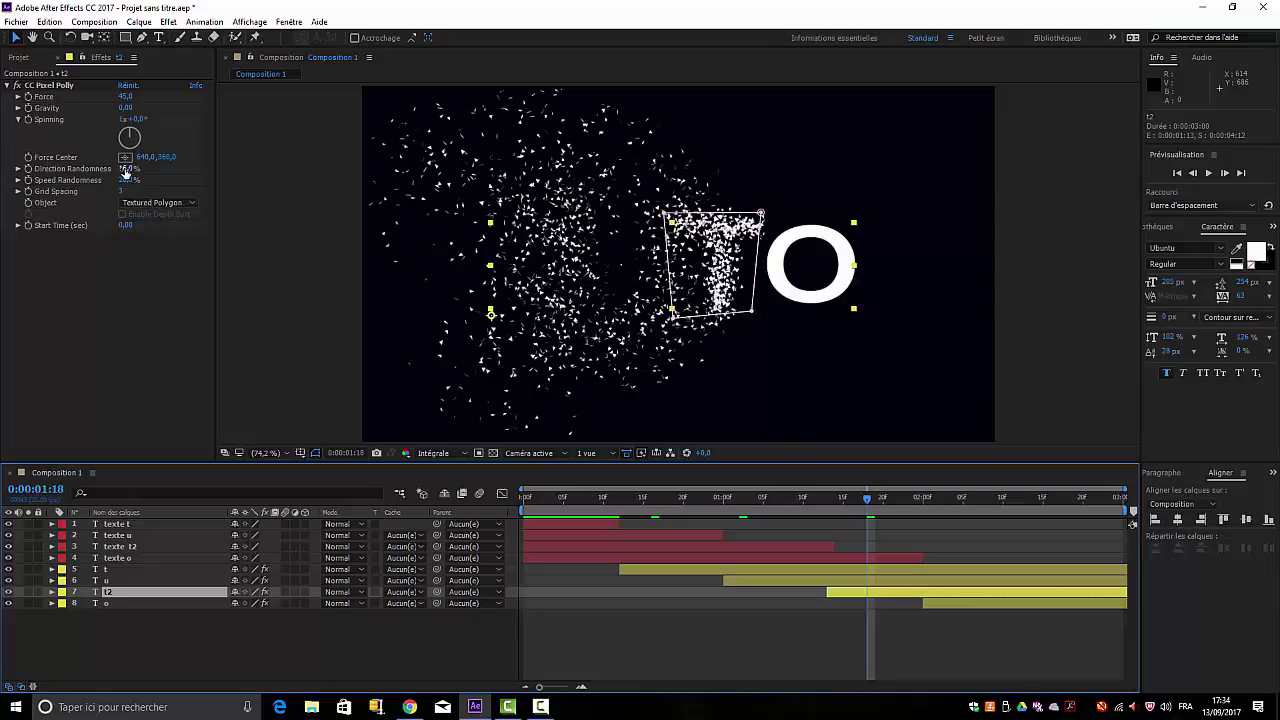
click(126, 160)
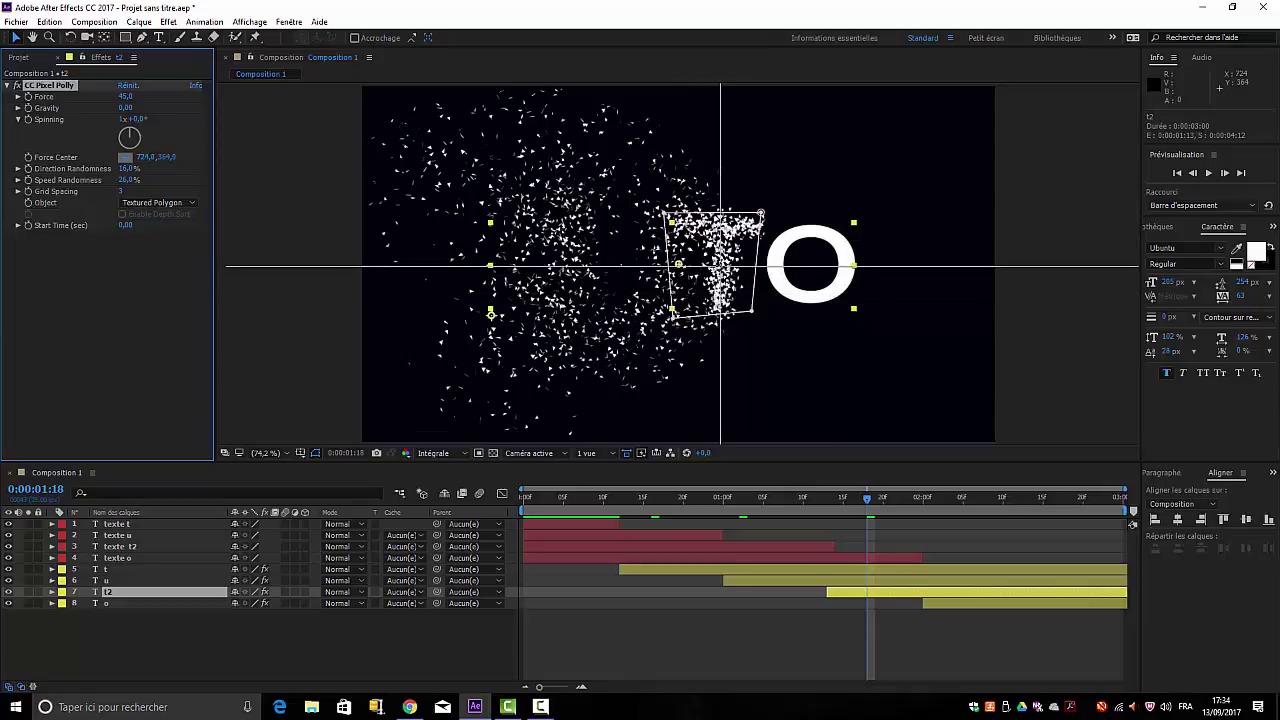
click(718, 268)
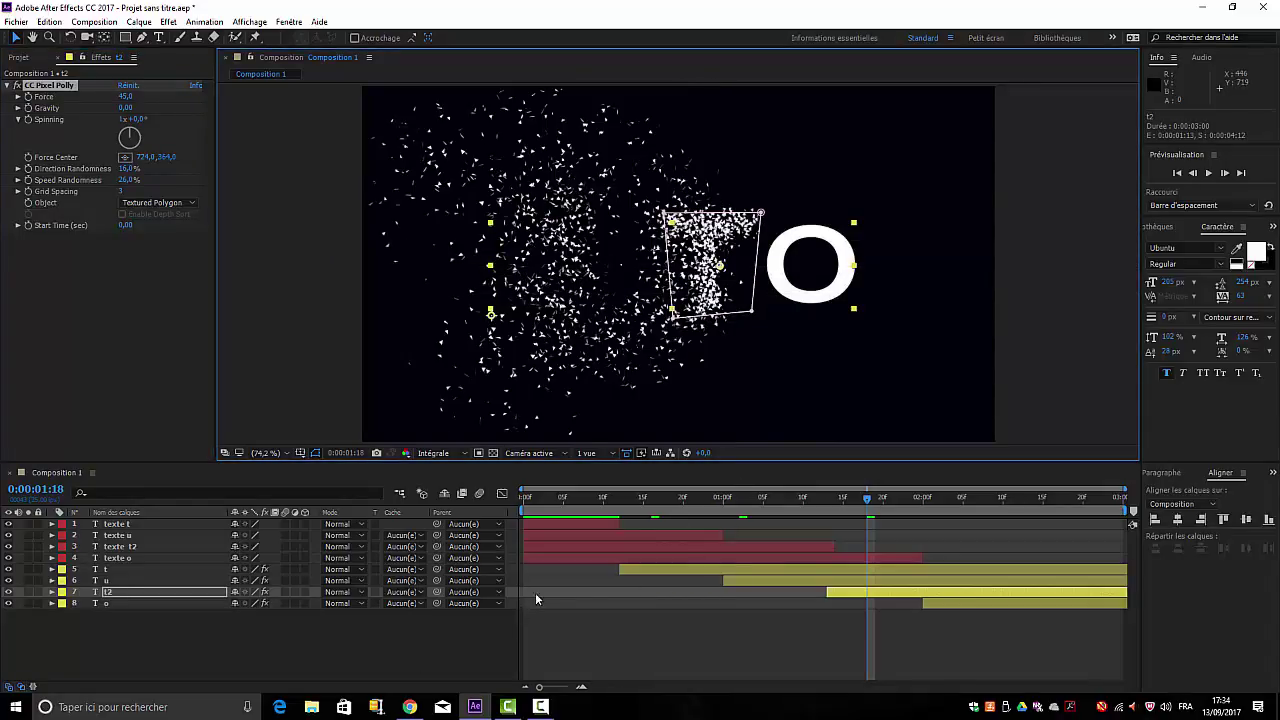
Set the o layer's force center inside the O (about 919.6, 366.7)
drag(870, 502, 957, 502)
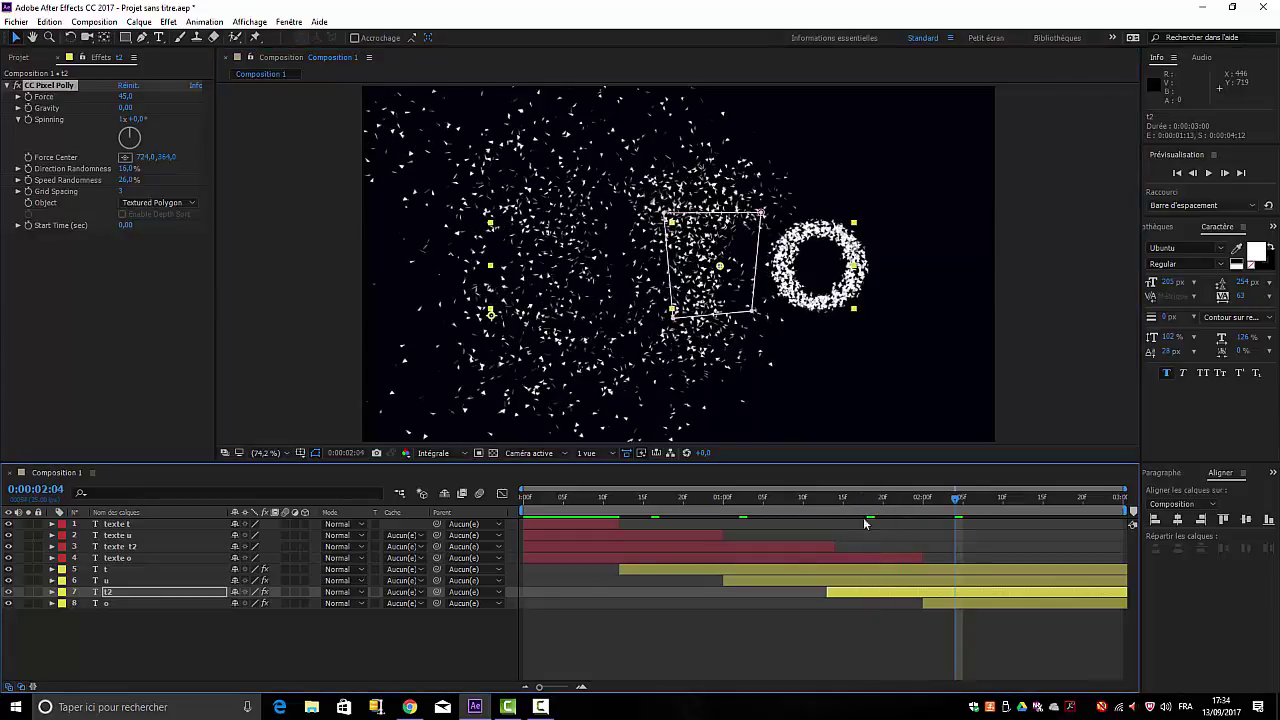
click(116, 603)
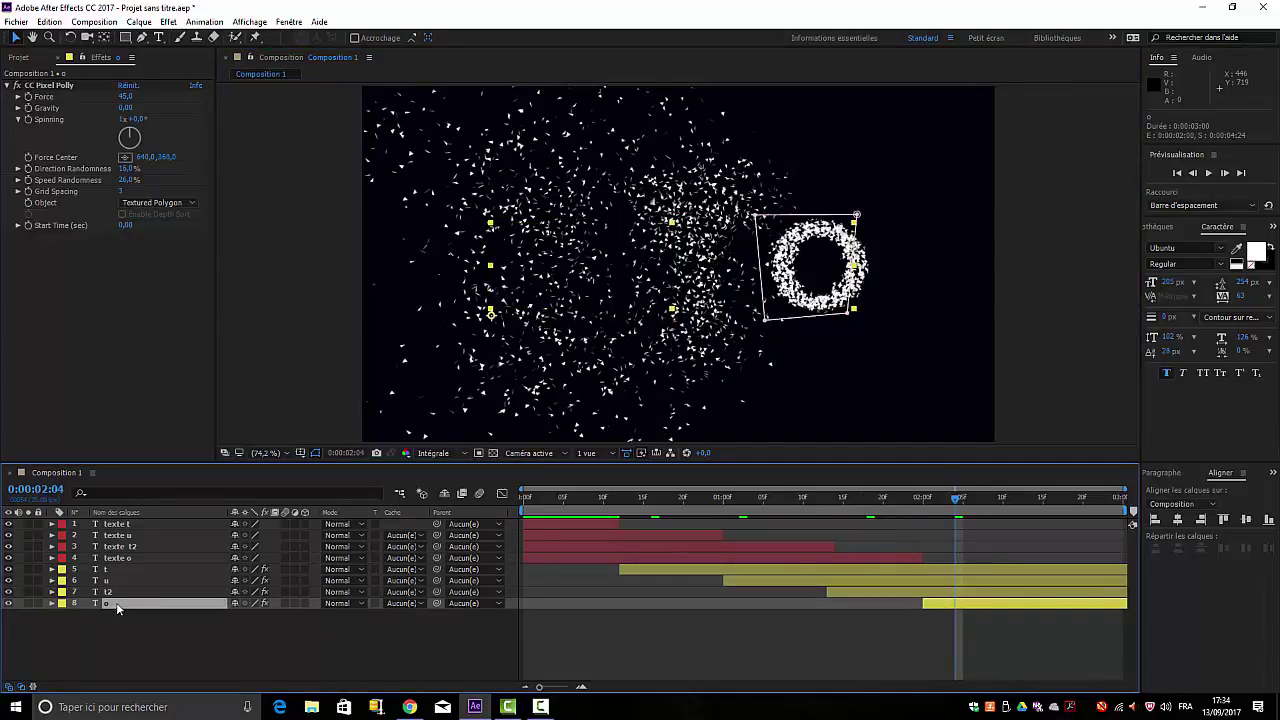
click(125, 158)
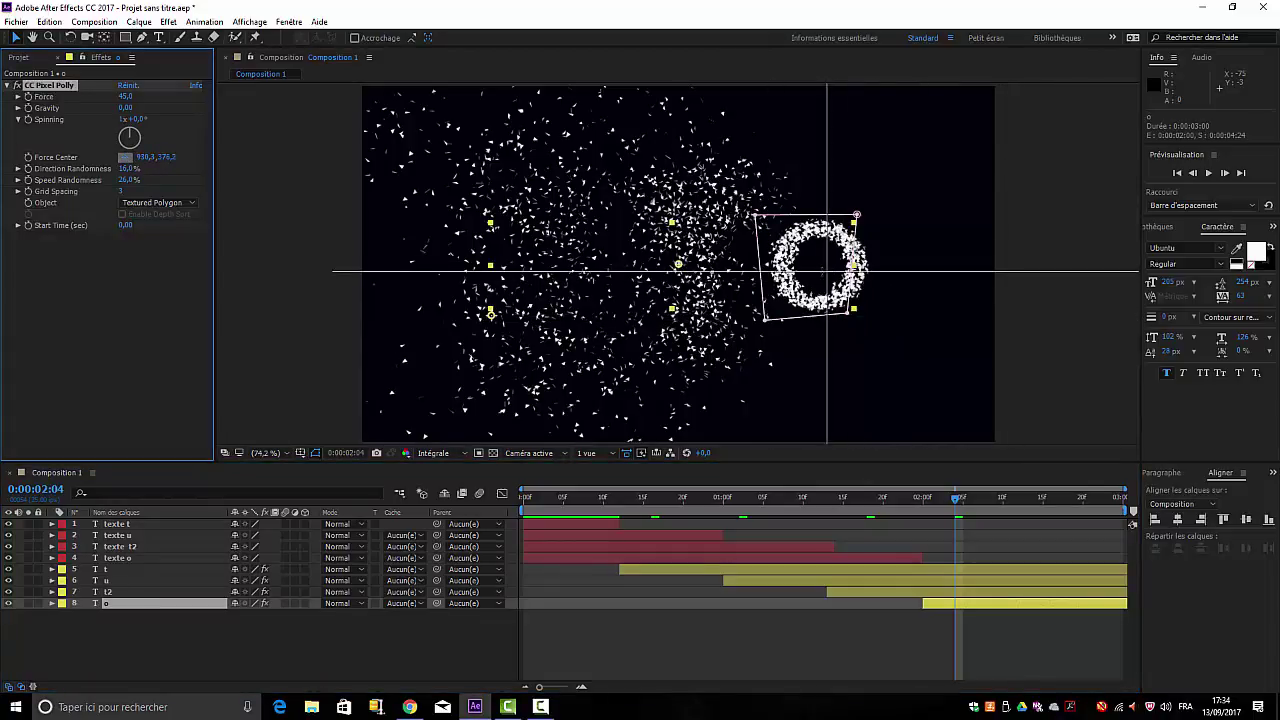
click(816, 267)
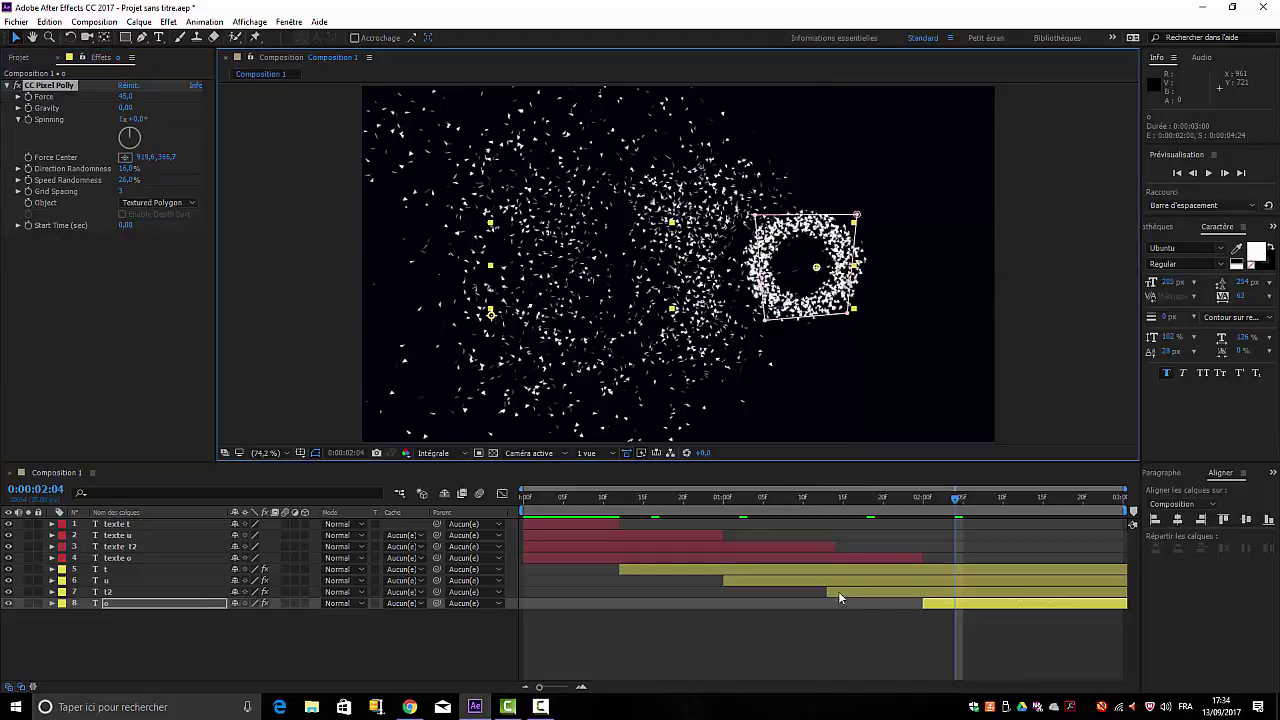
key(Home)
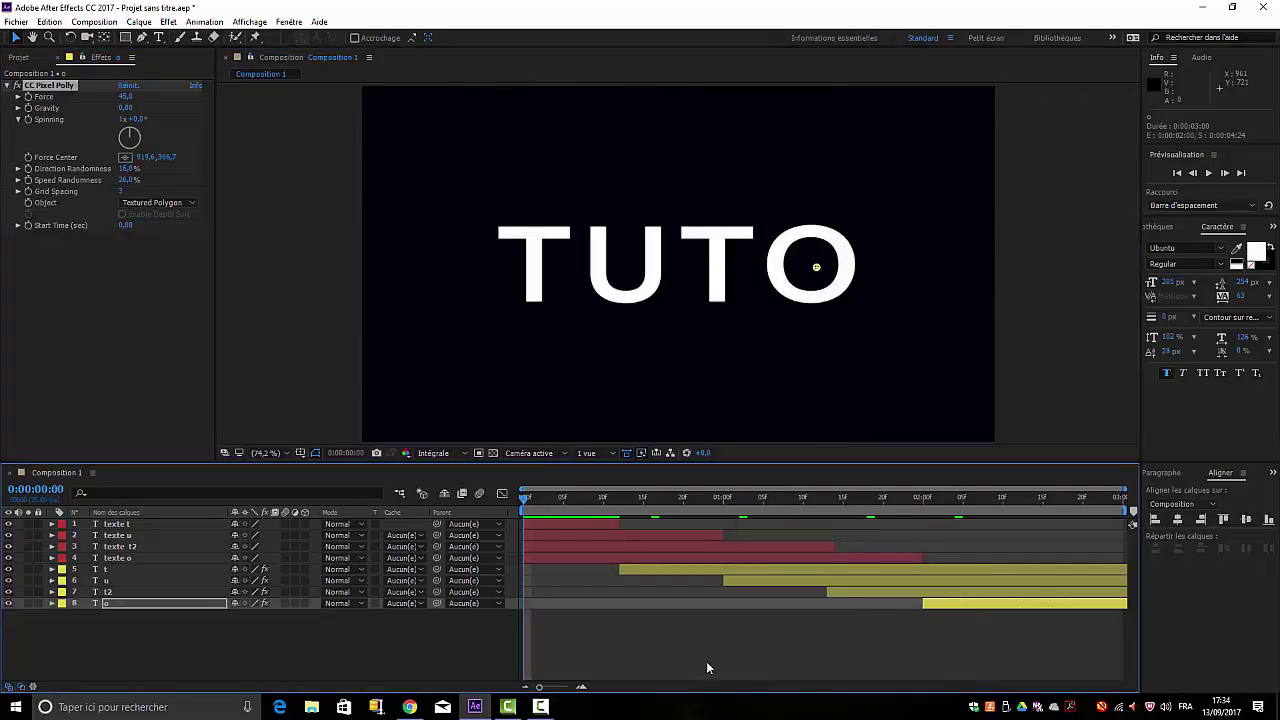
key(space)
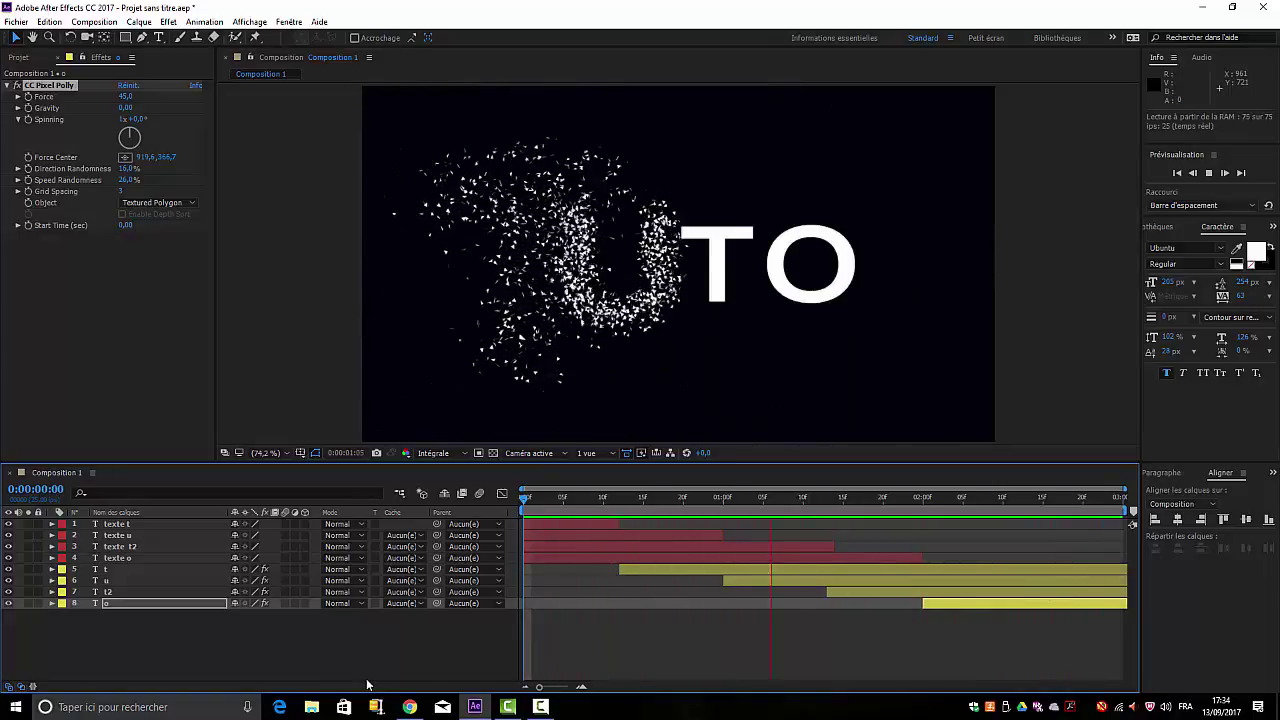
key(space)
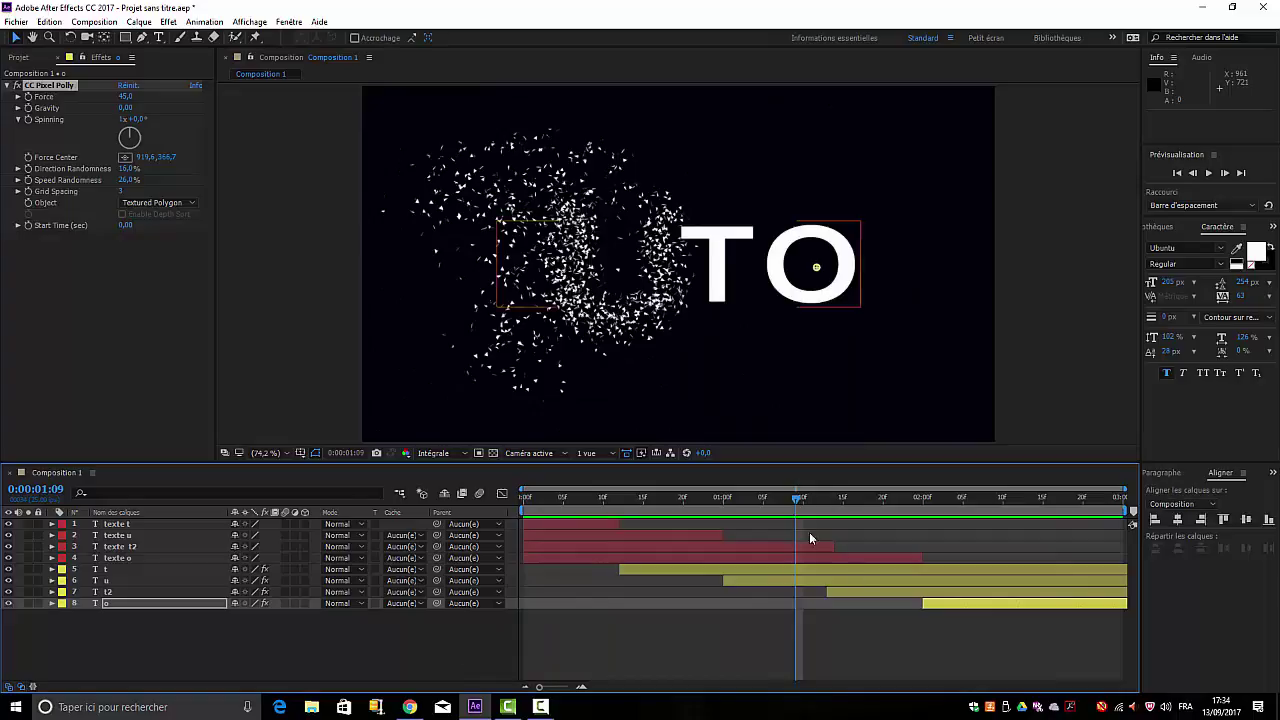
drag(796, 498, 611, 497)
mouse_move(780, 519)
mouse_down()
mouse_move(1054, 543)
mouse_move(611, 505)
mouse_move(1077, 571)
mouse_move(1034, 573)
mouse_up()
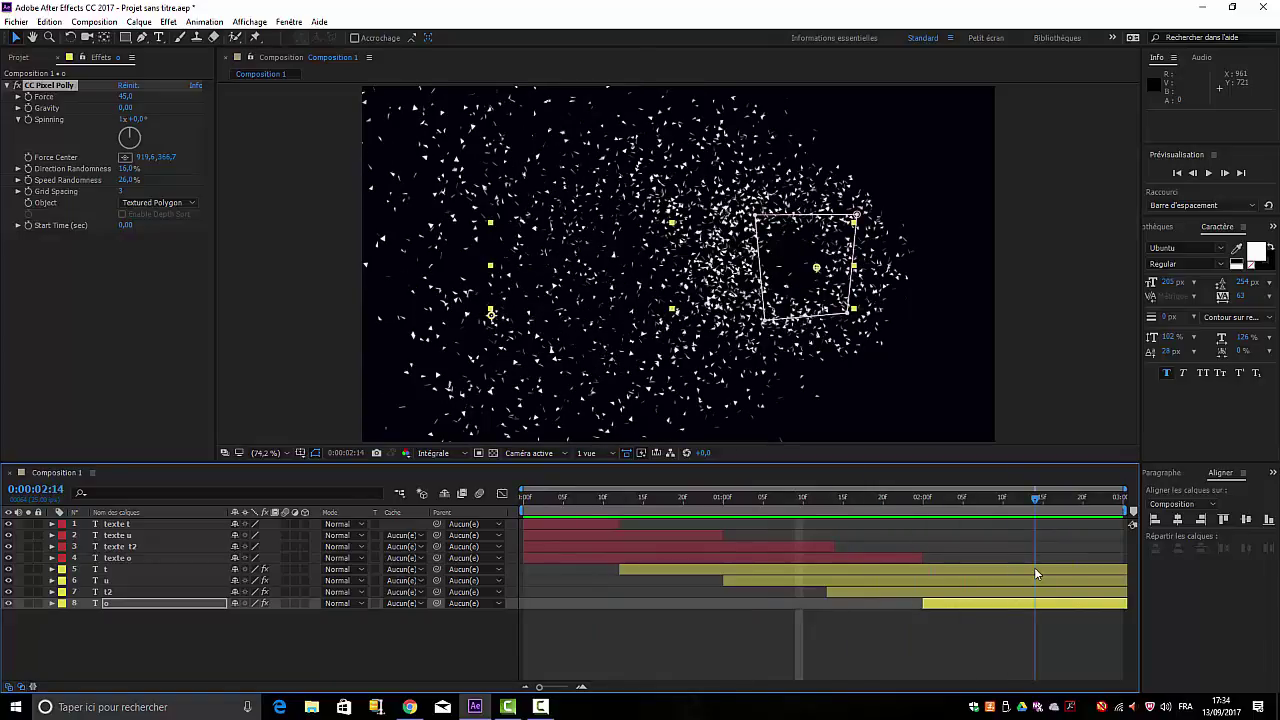
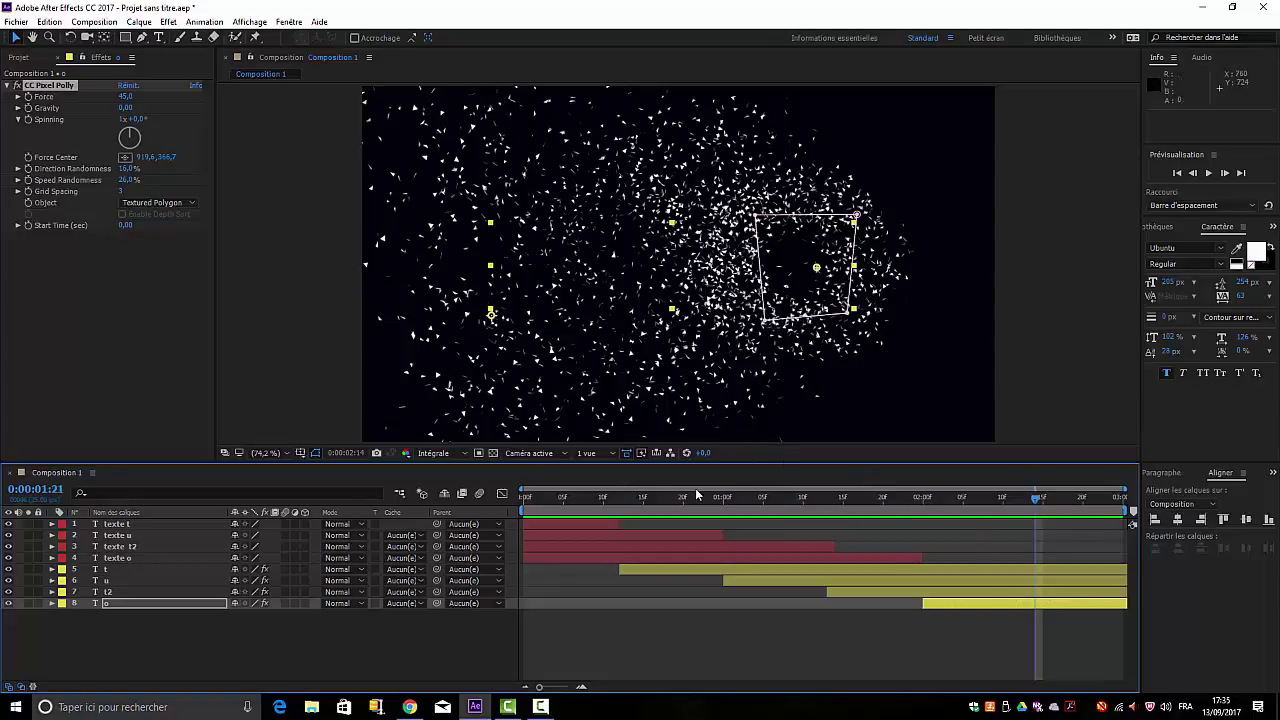
Replay the TUTO shattering animation from the first frame
drag(697, 495, 515, 495)
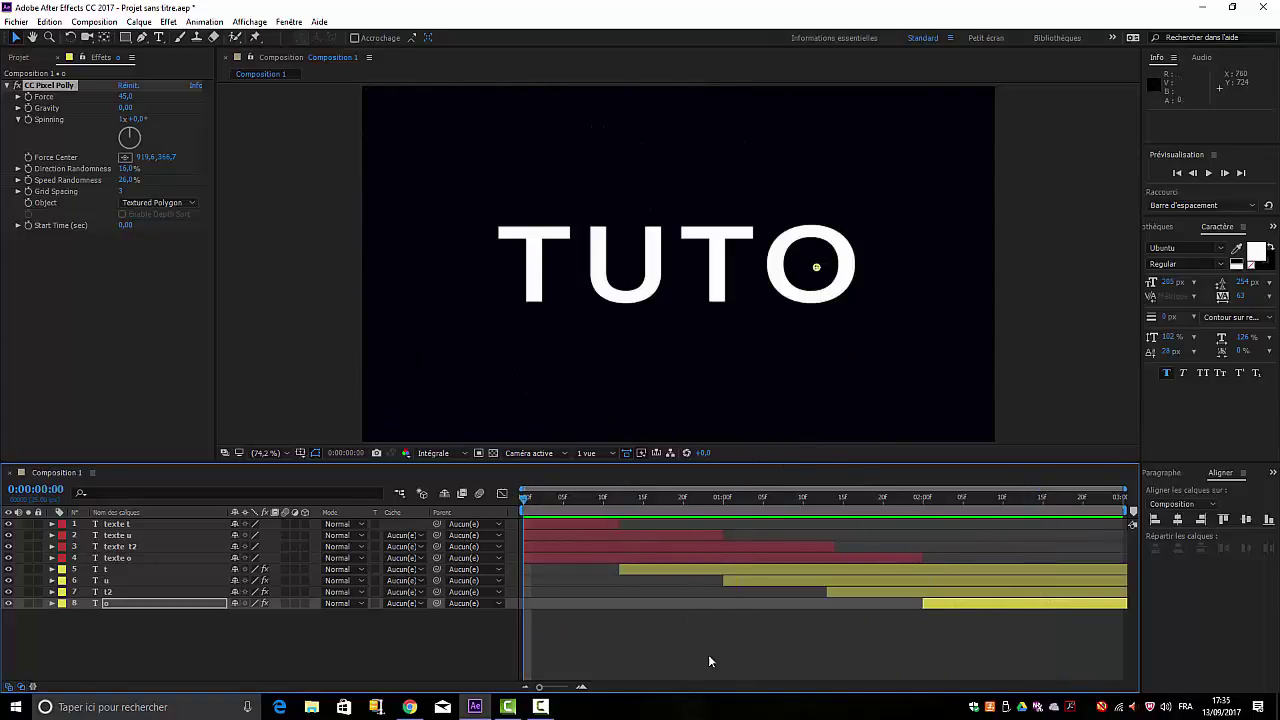
key(space)
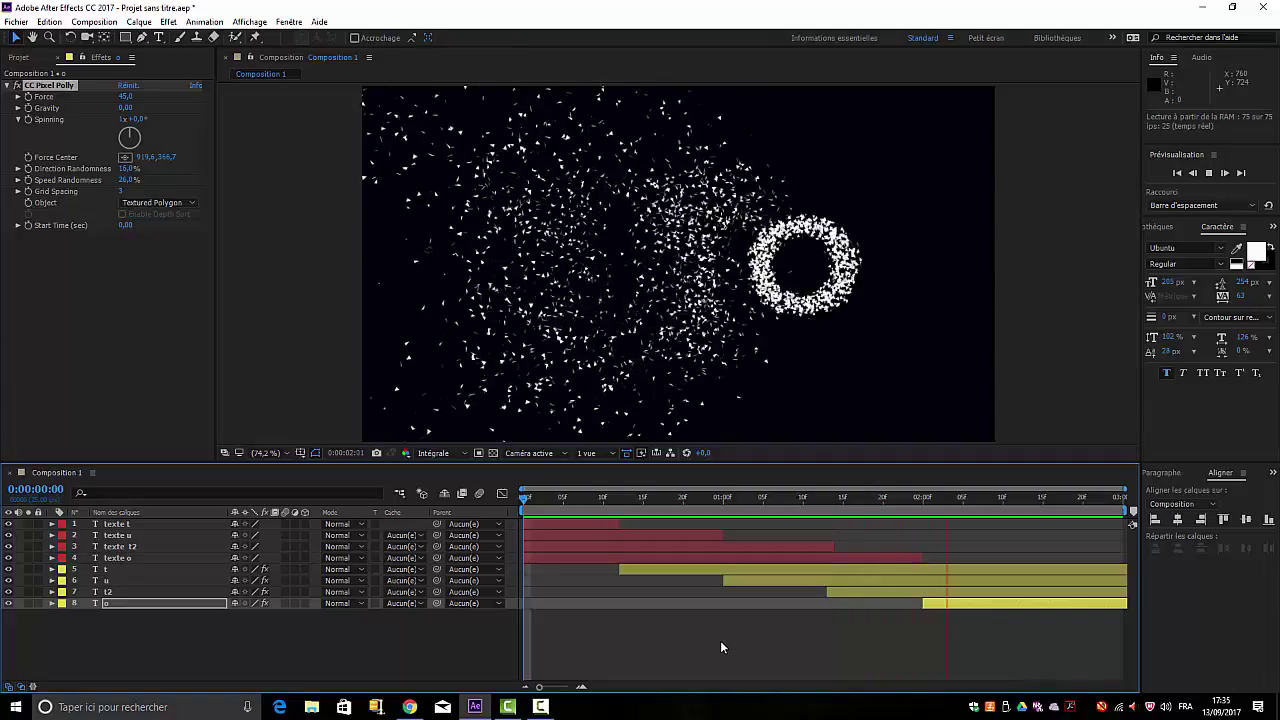
key(space)
Precompose all eight letter layers into a new composition named 'explose'
click(159, 524)
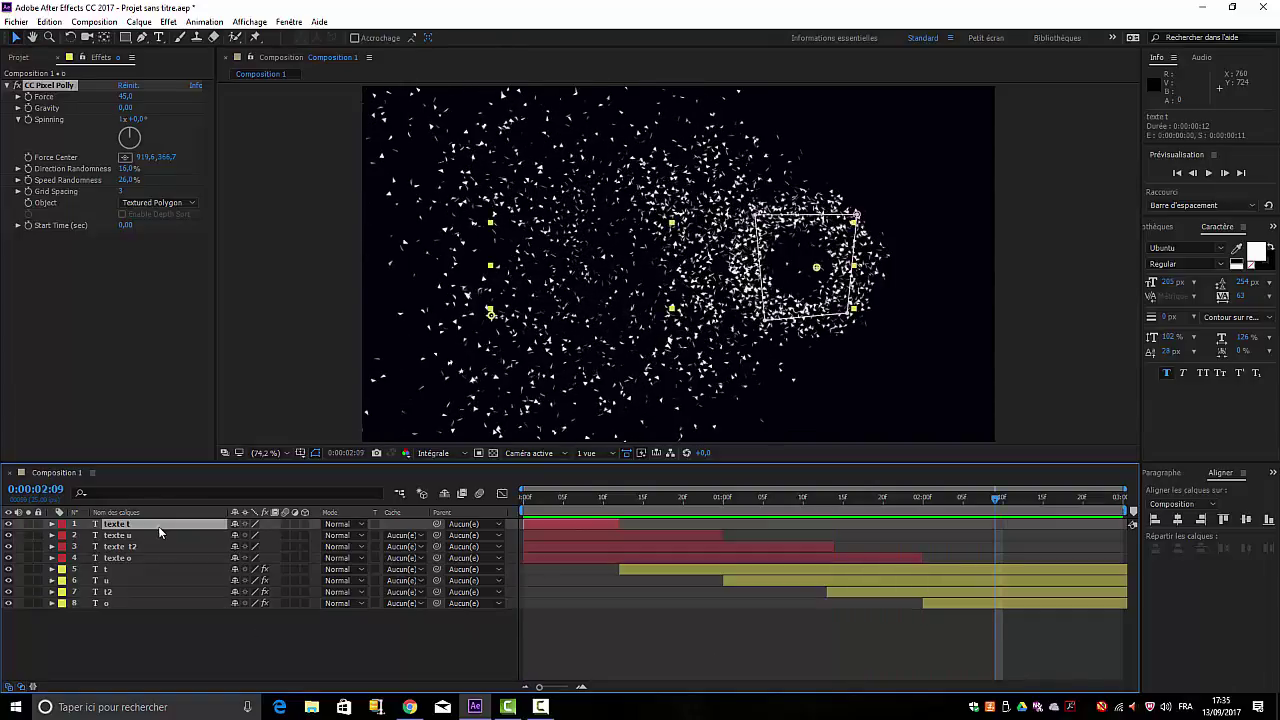
shift+click(136, 605)
right_click(136, 605)
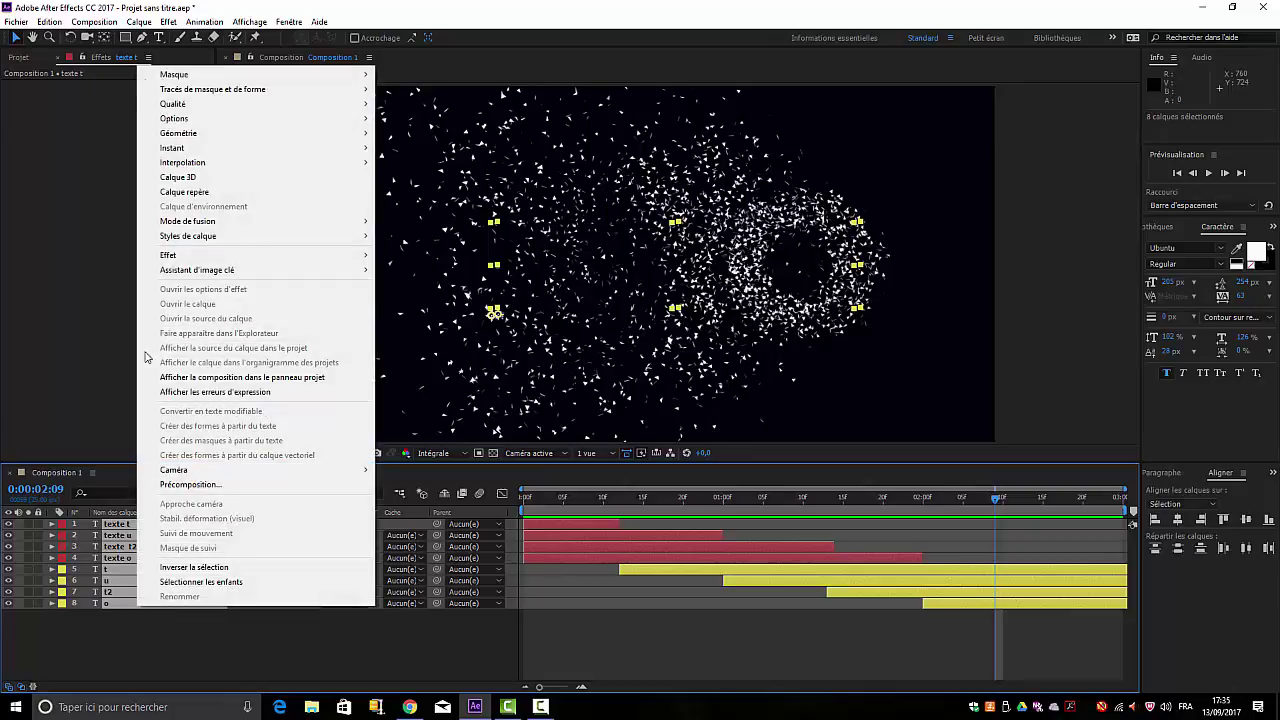
click(145, 24)
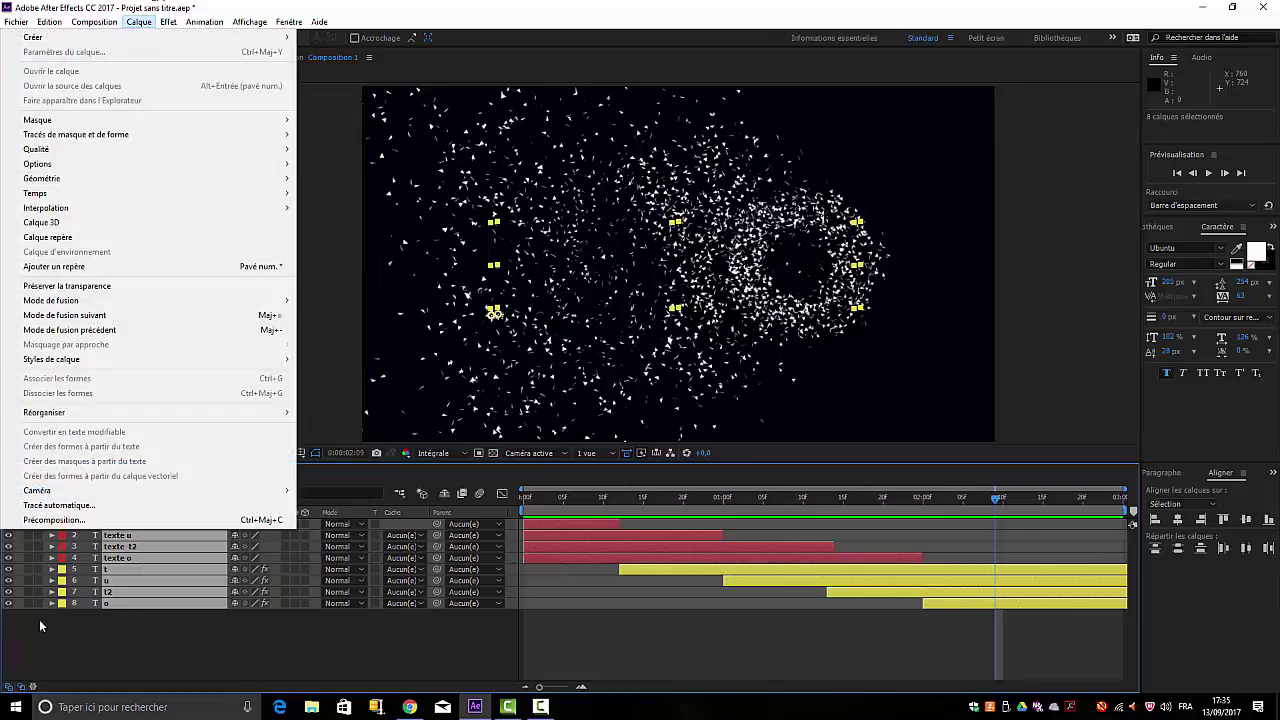
click(50, 521)
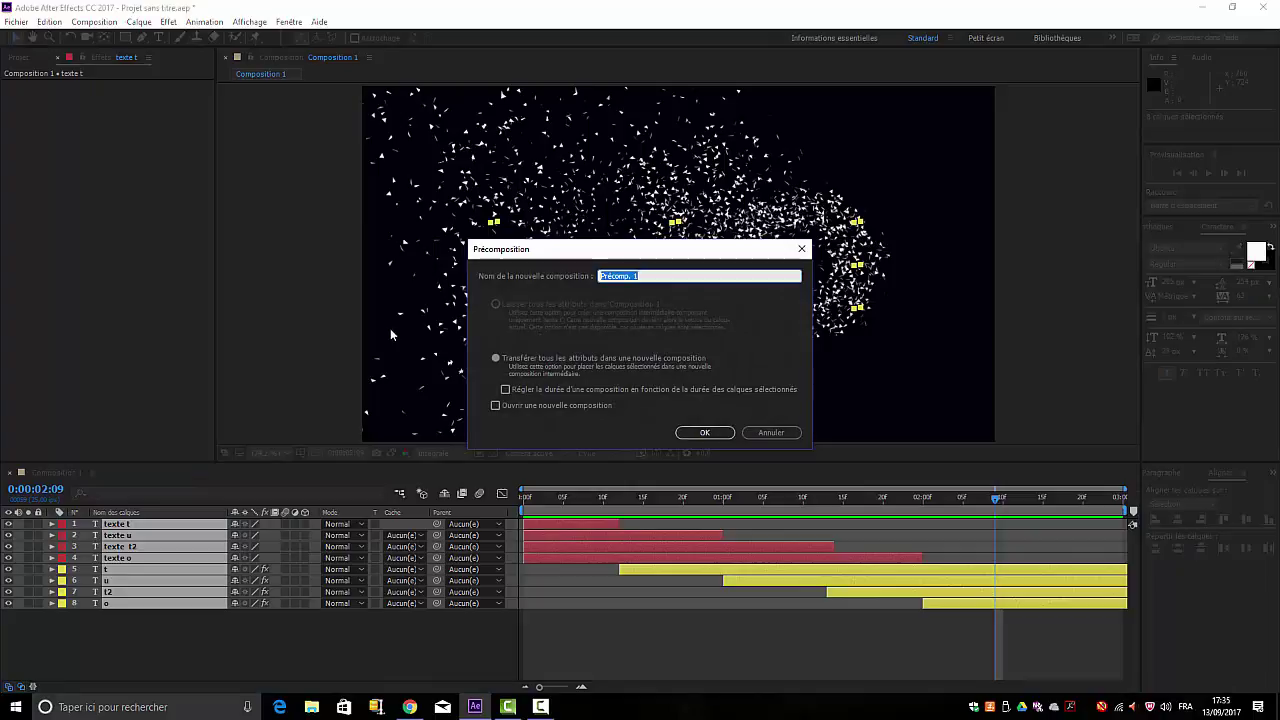
text(explo)
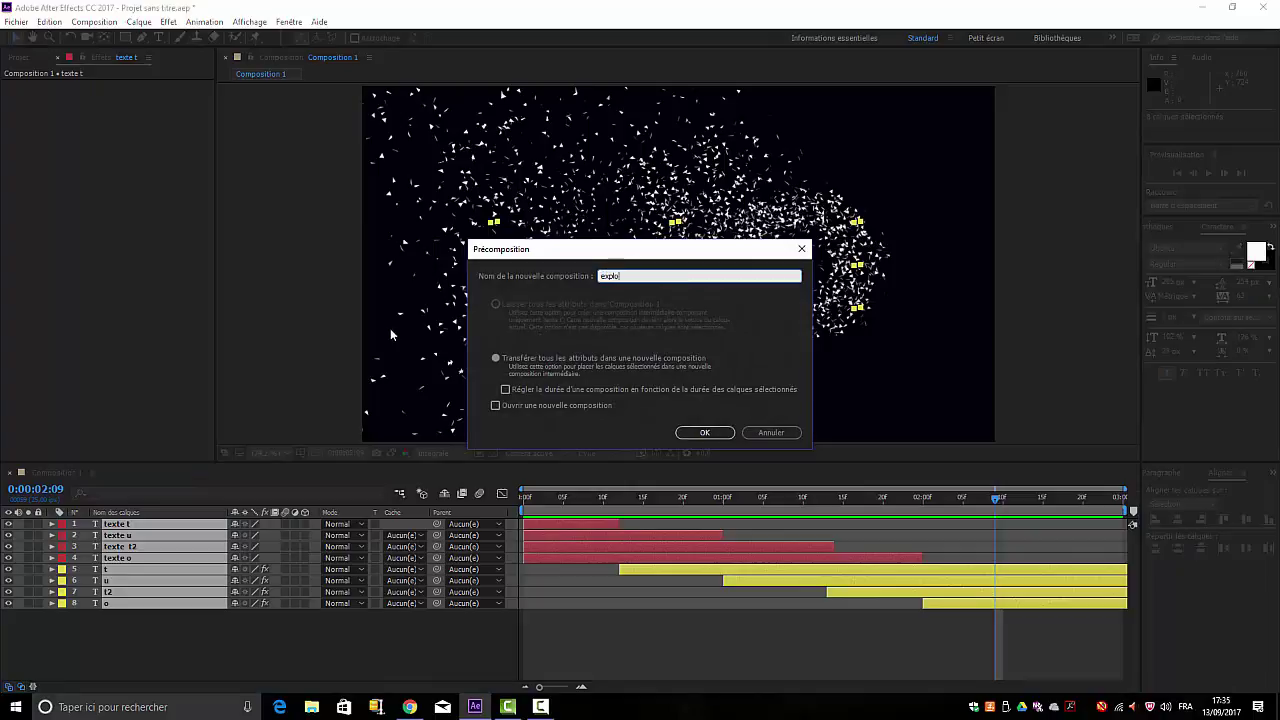
text(s)
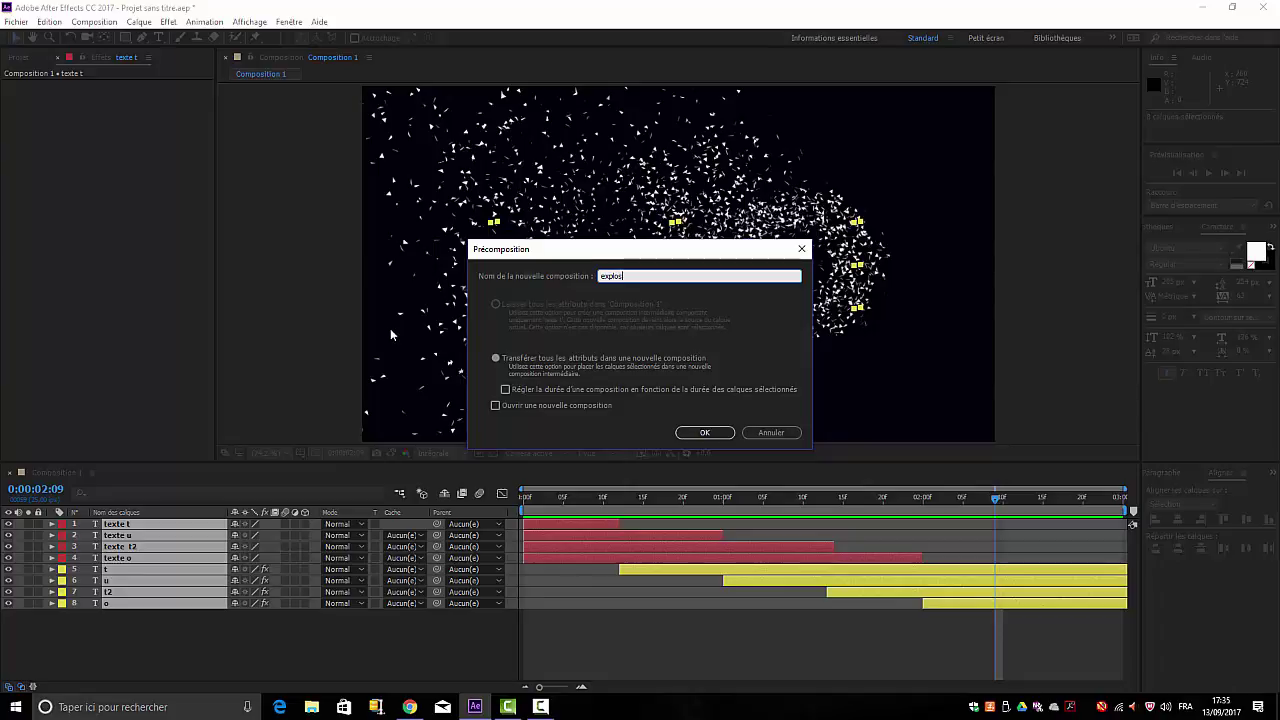
text(e)
key(Return)
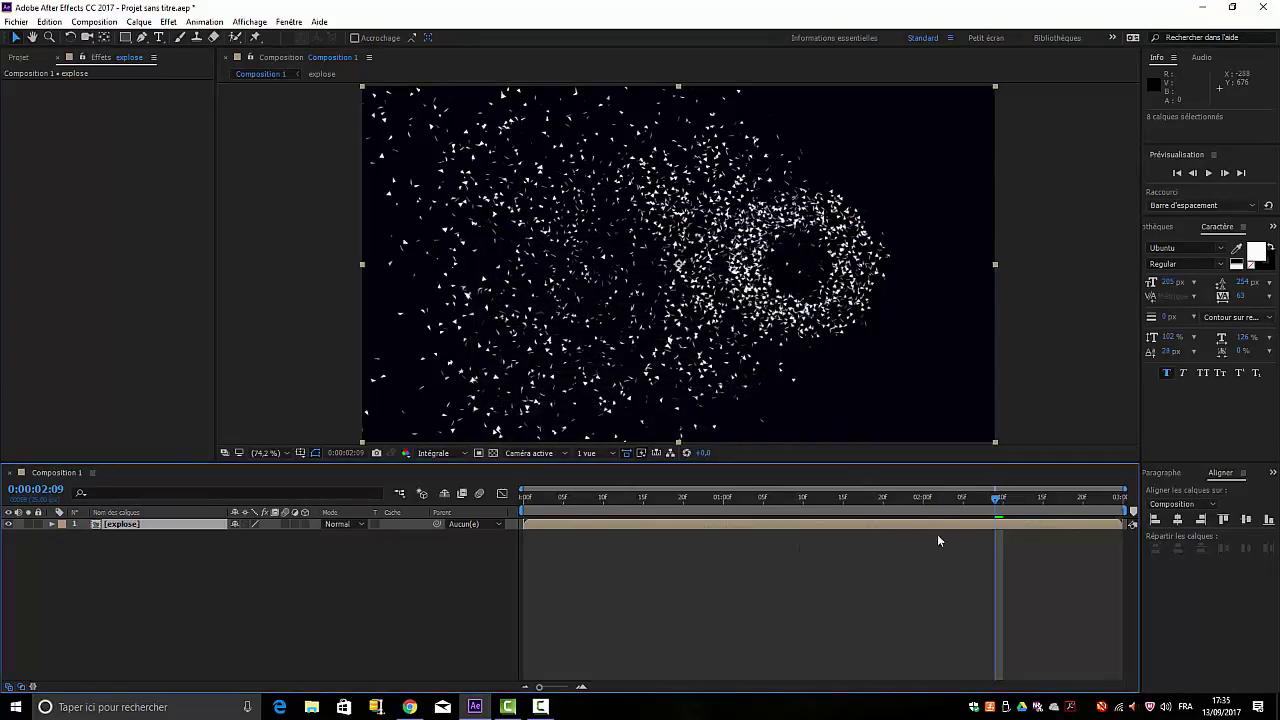
Show the Project panel, recheck the explosion preview, and duplicate the explose layer
click(19, 58)
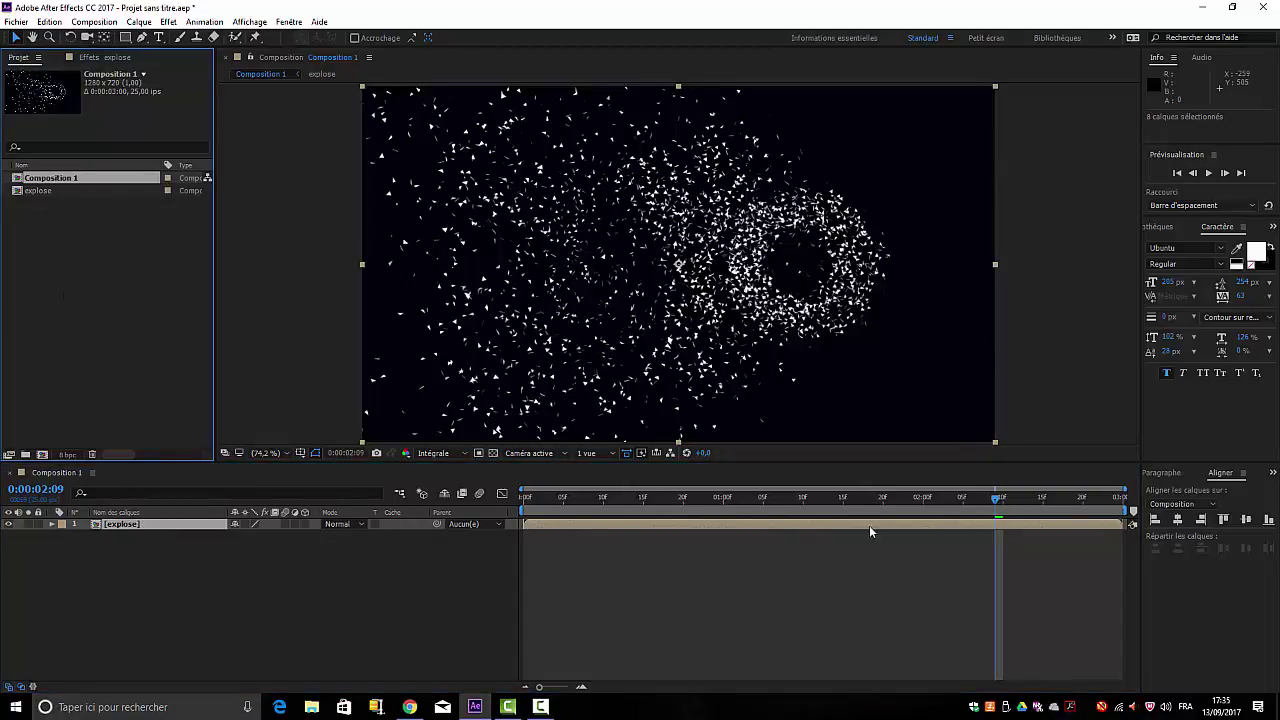
drag(993, 502, 524, 502)
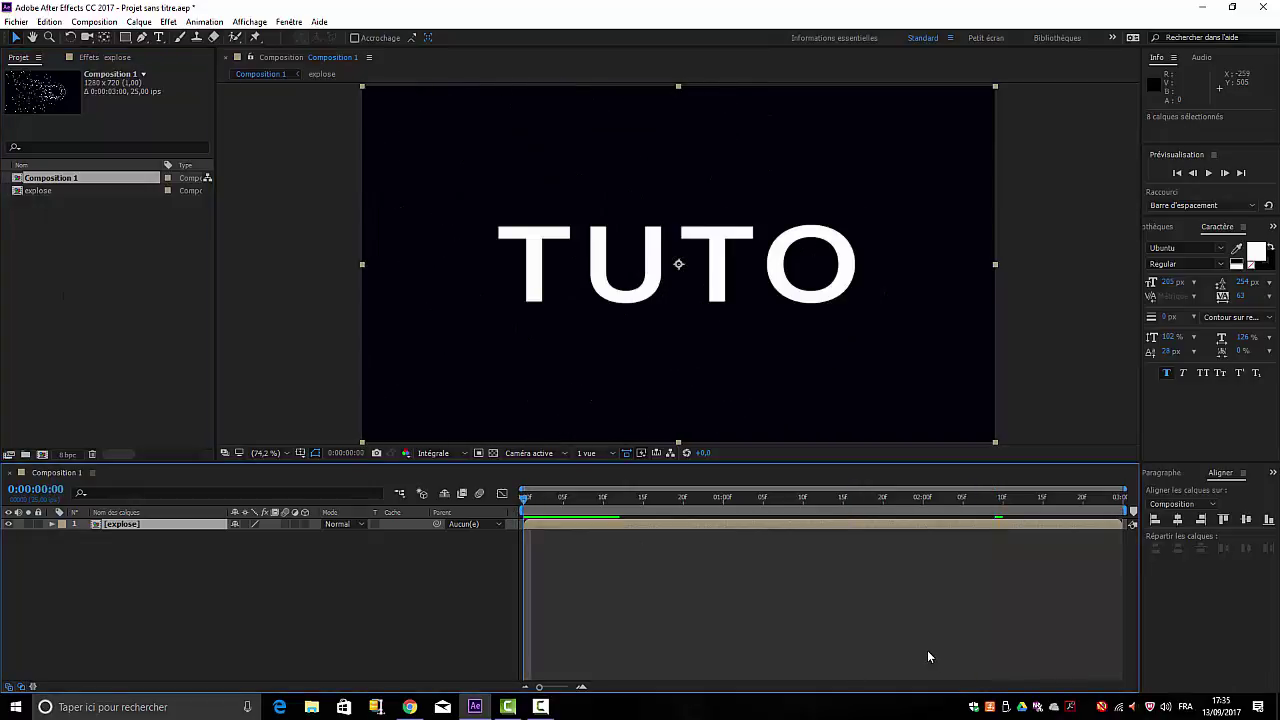
key(space)
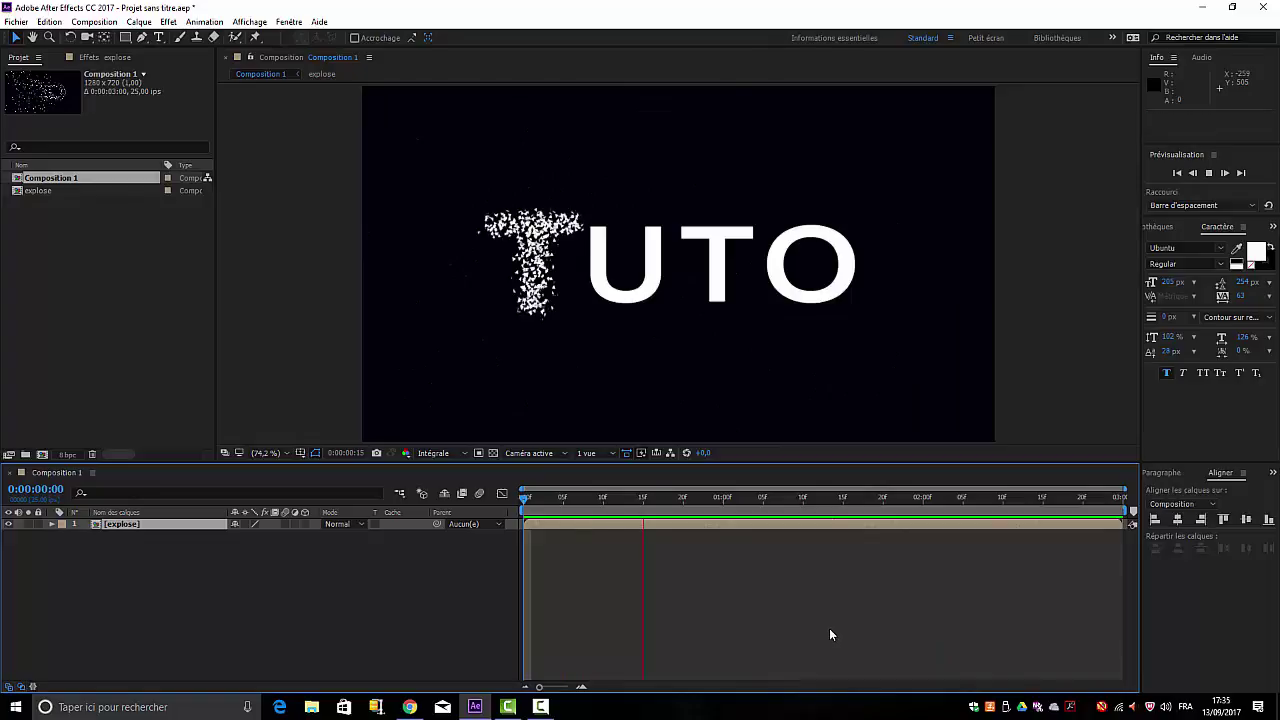
key(space)
key(space)
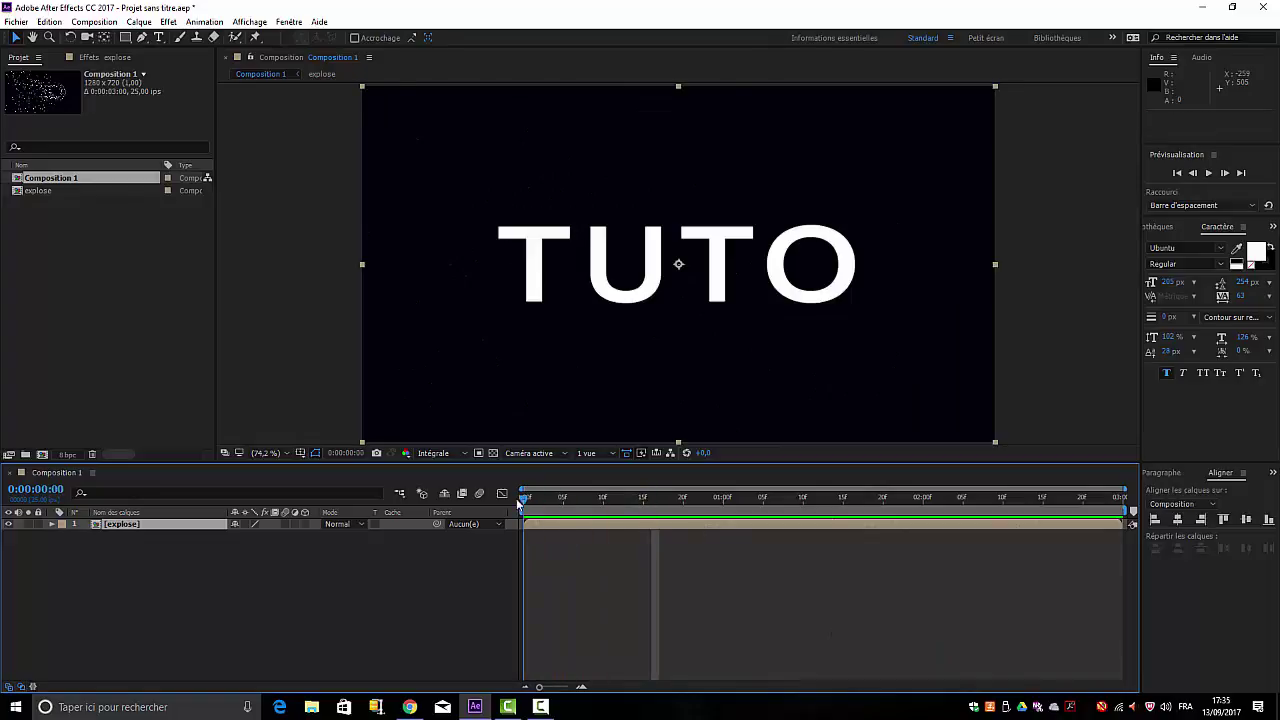
key(space)
drag(591, 502, 962, 570)
drag(1107, 497, 524, 497)
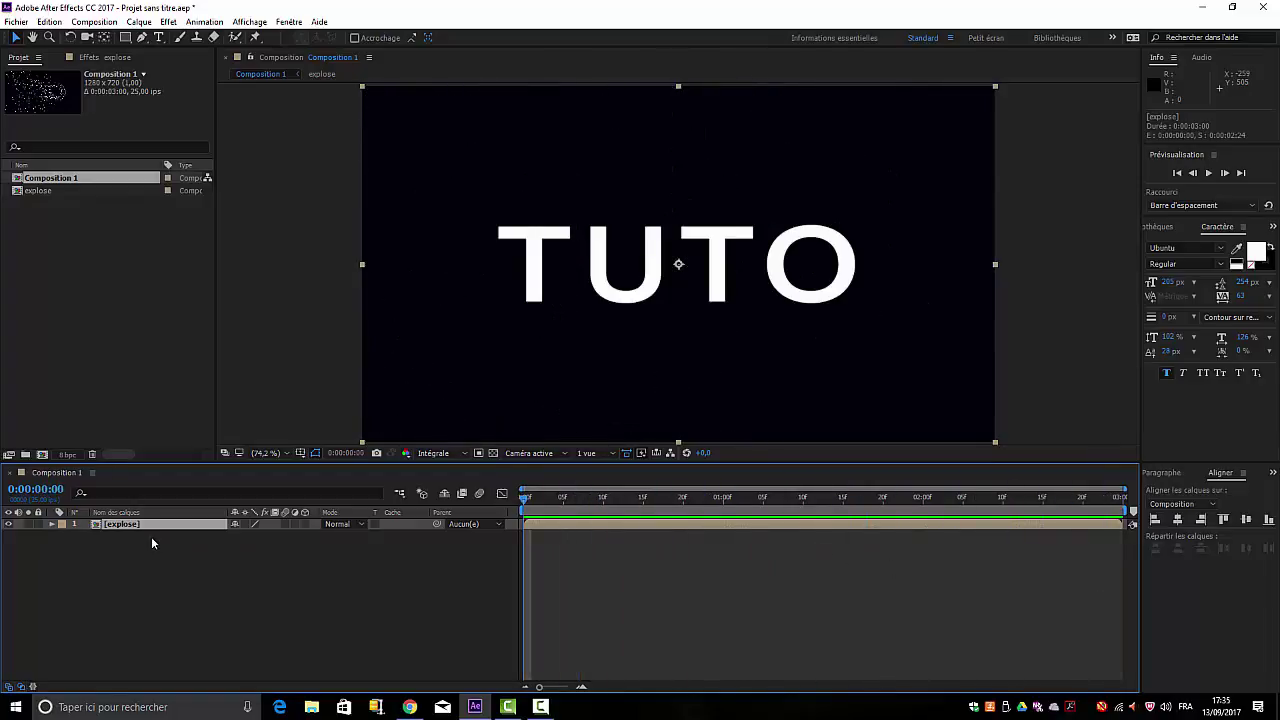
key(ctrl+d)
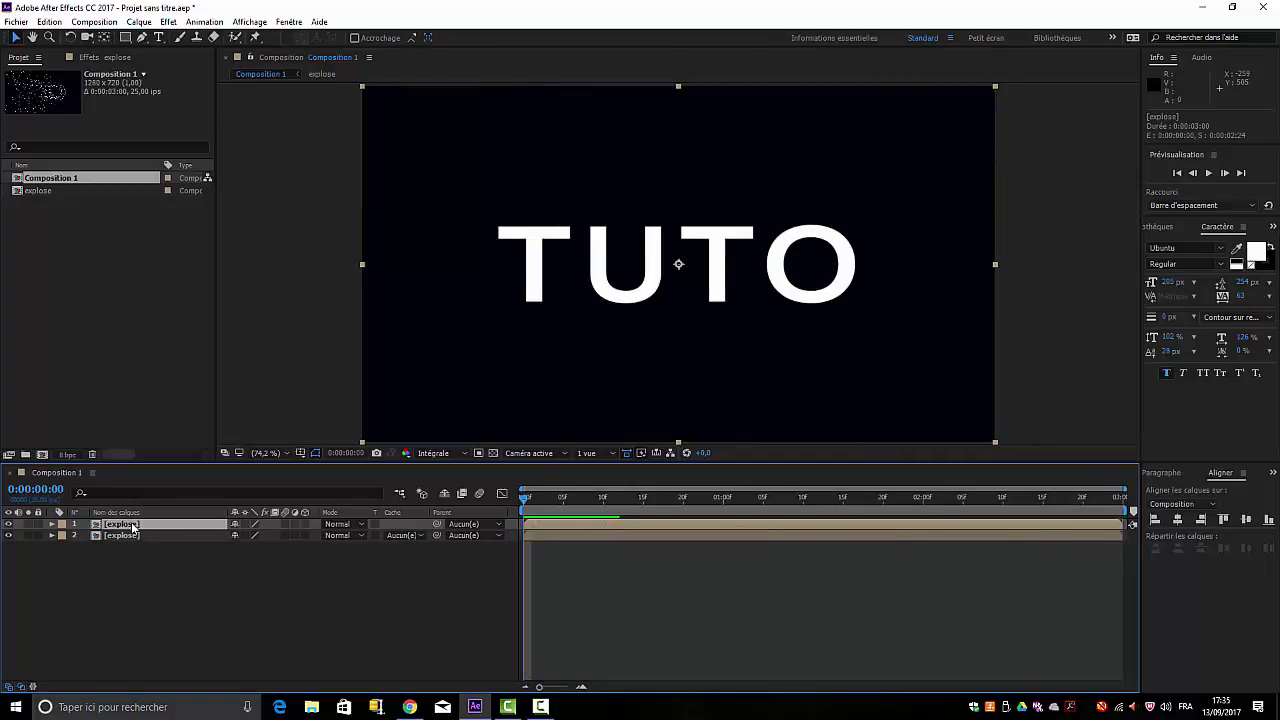
Rename the top explose layer copy to 'exploseinverse' and select it
right_click(133, 527)
click(174, 688)
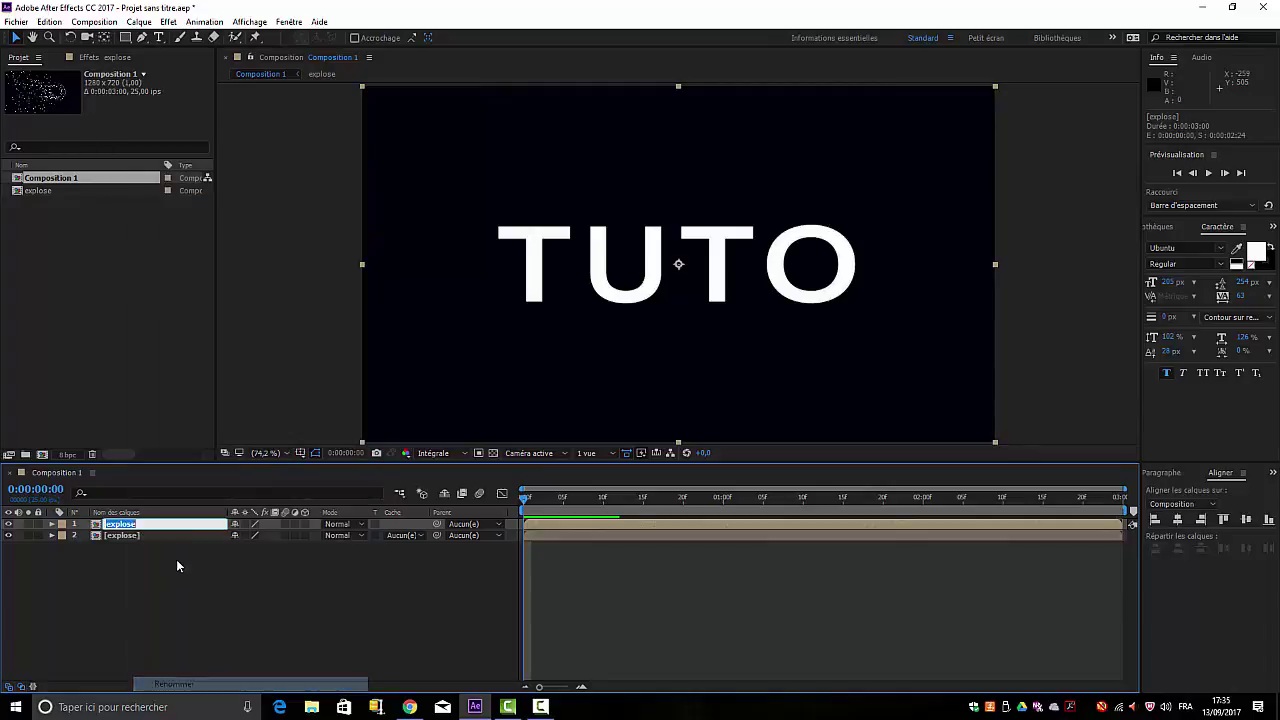
click(142, 521)
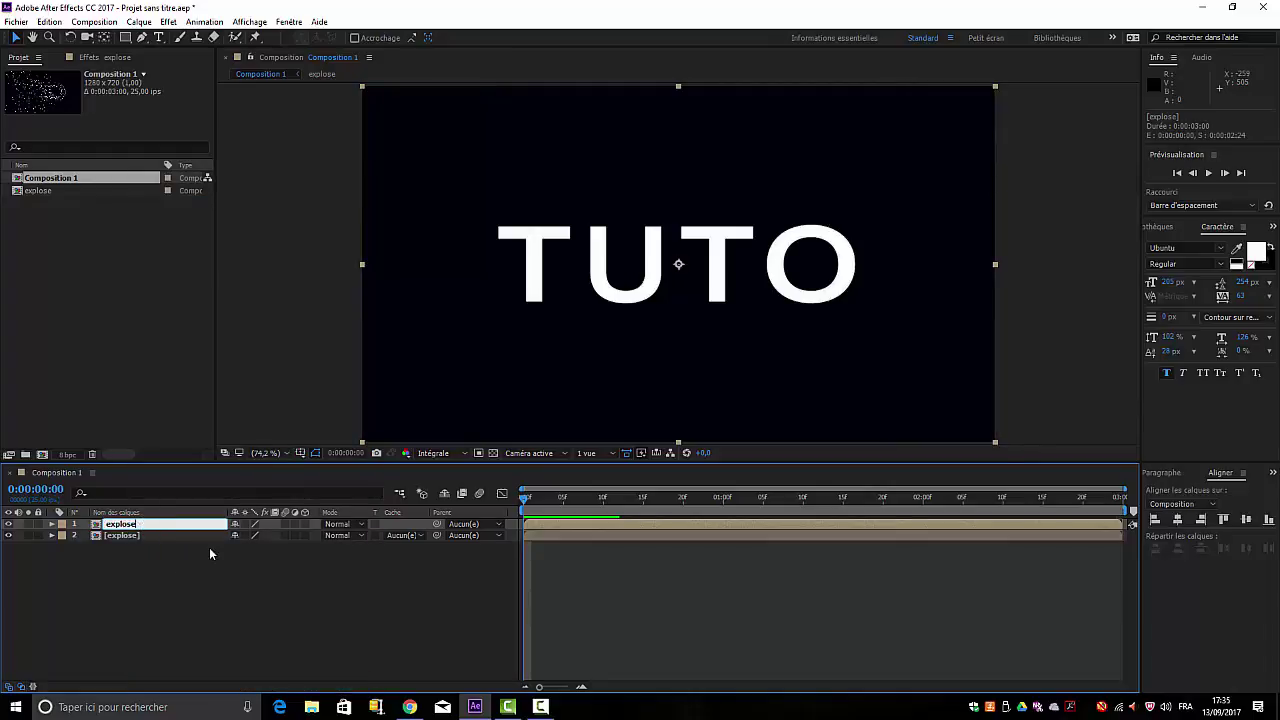
text(invers)
text(e)
click(186, 600)
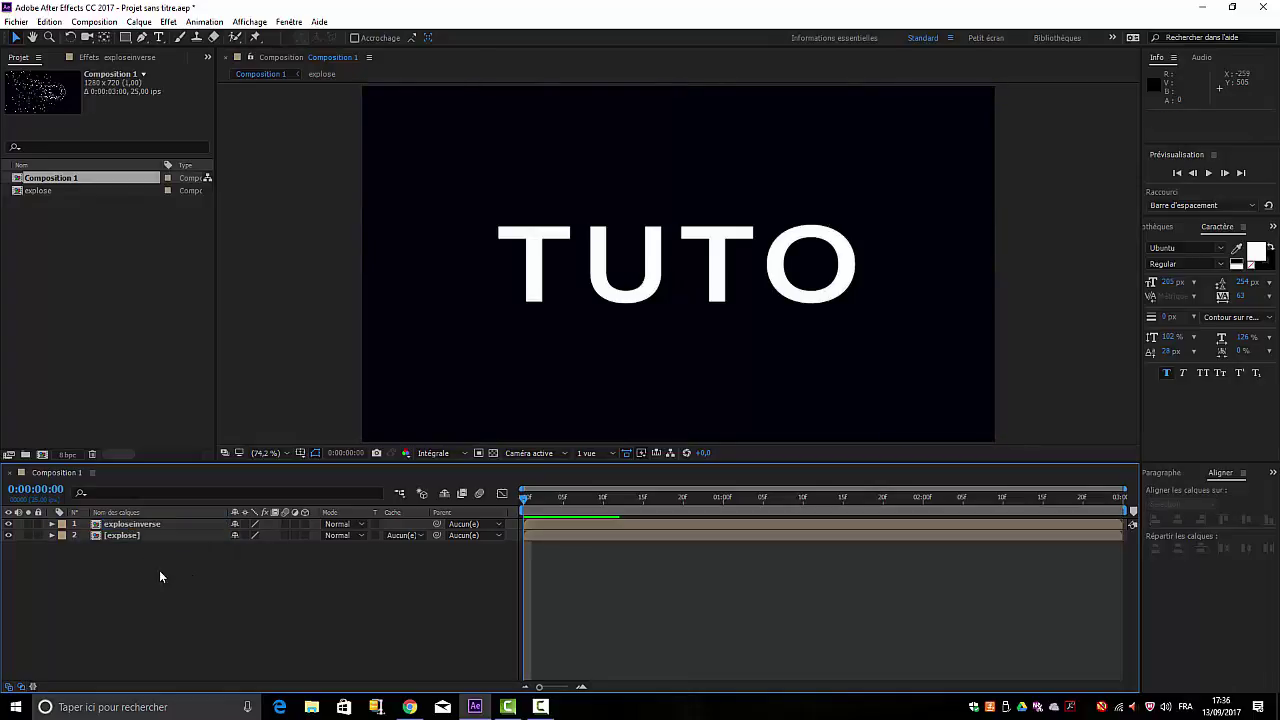
click(140, 527)
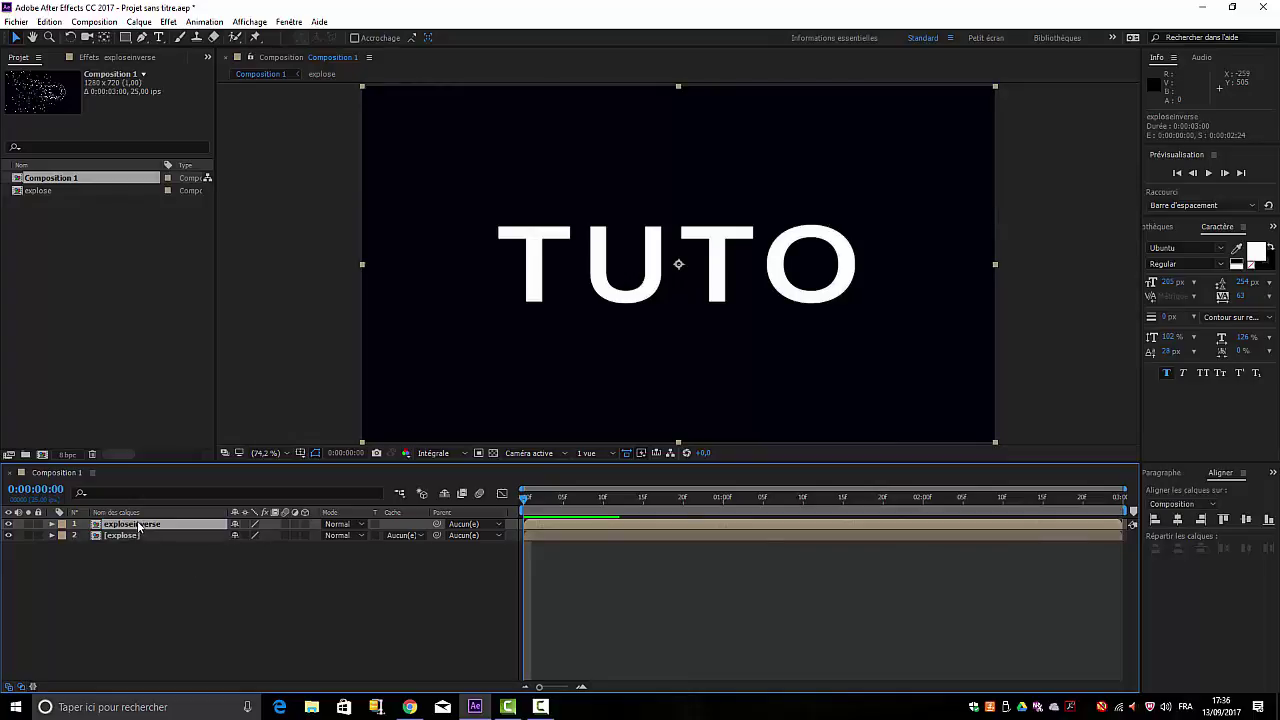
Reverse exploseinverse in time, hide the original explose layer, and preview the result
right_click(136, 531)
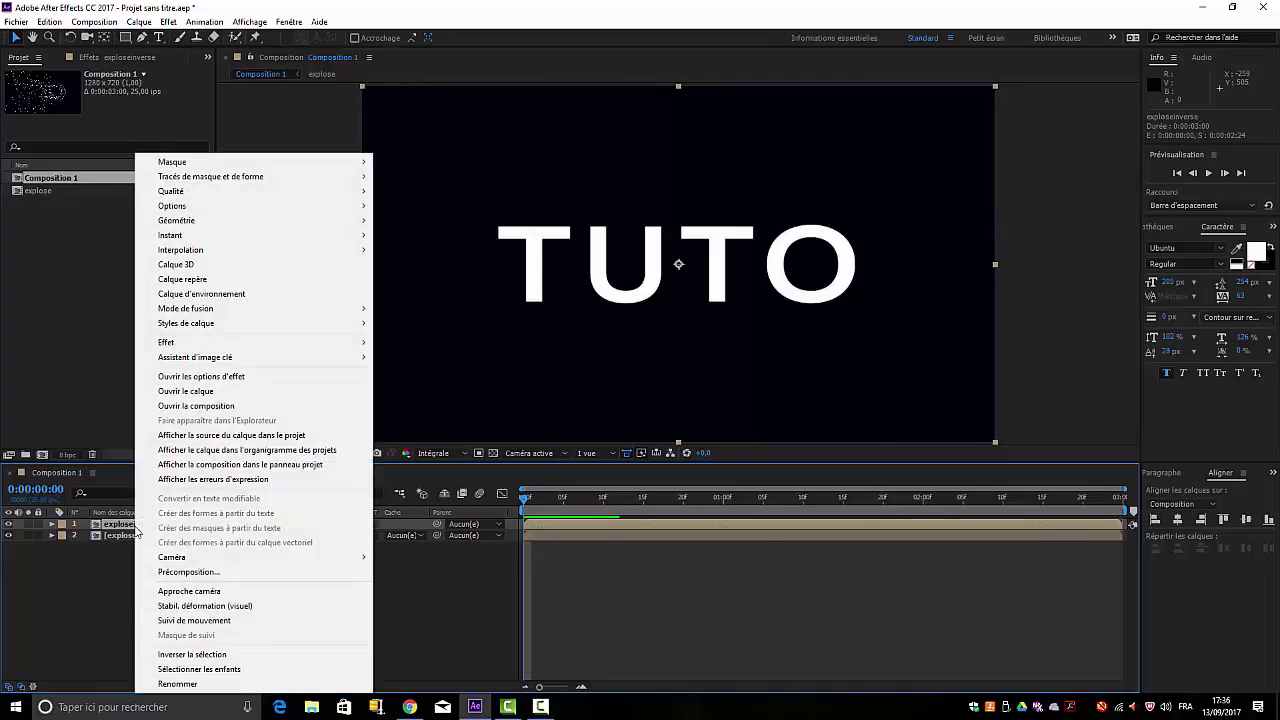
mouse_move(182, 239)
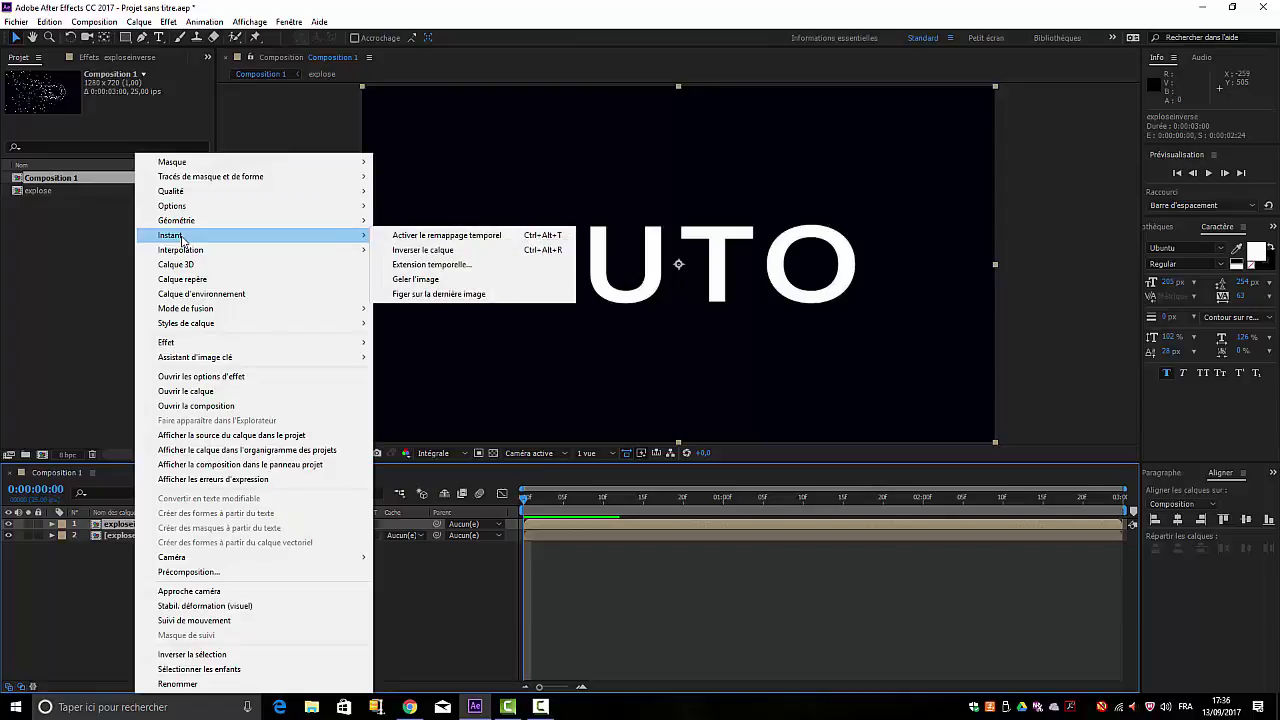
click(446, 251)
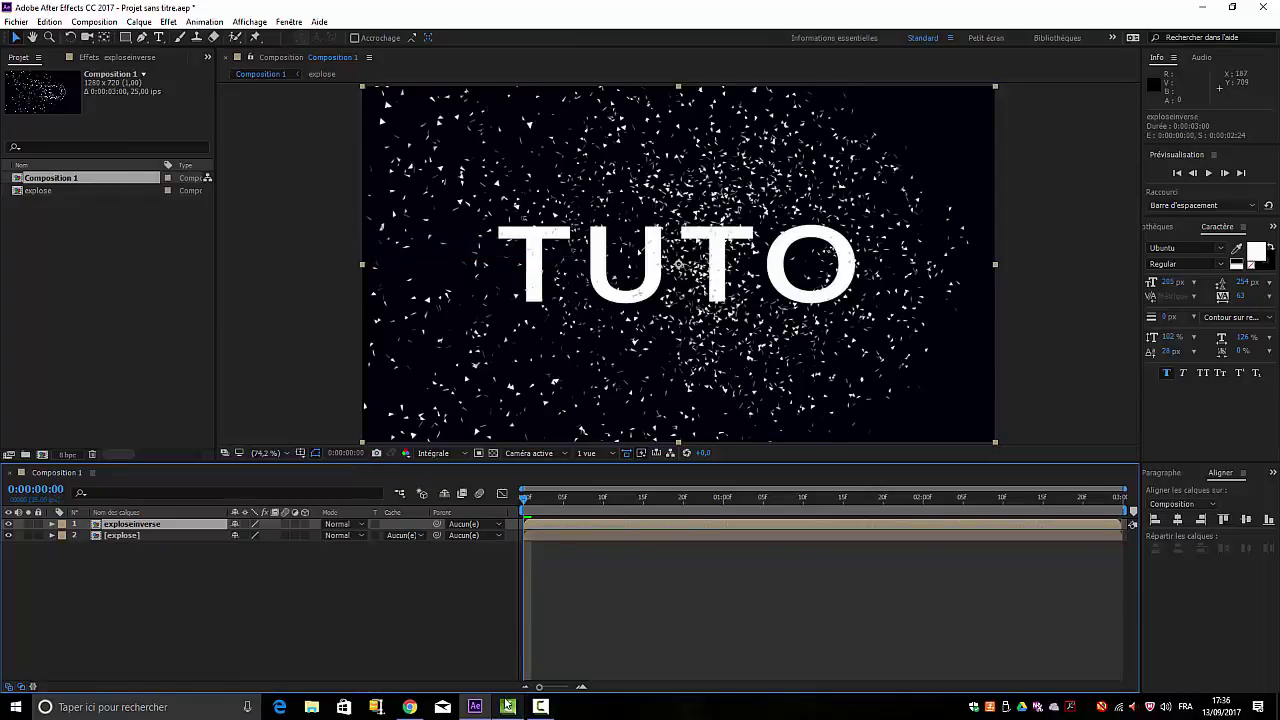
click(8, 536)
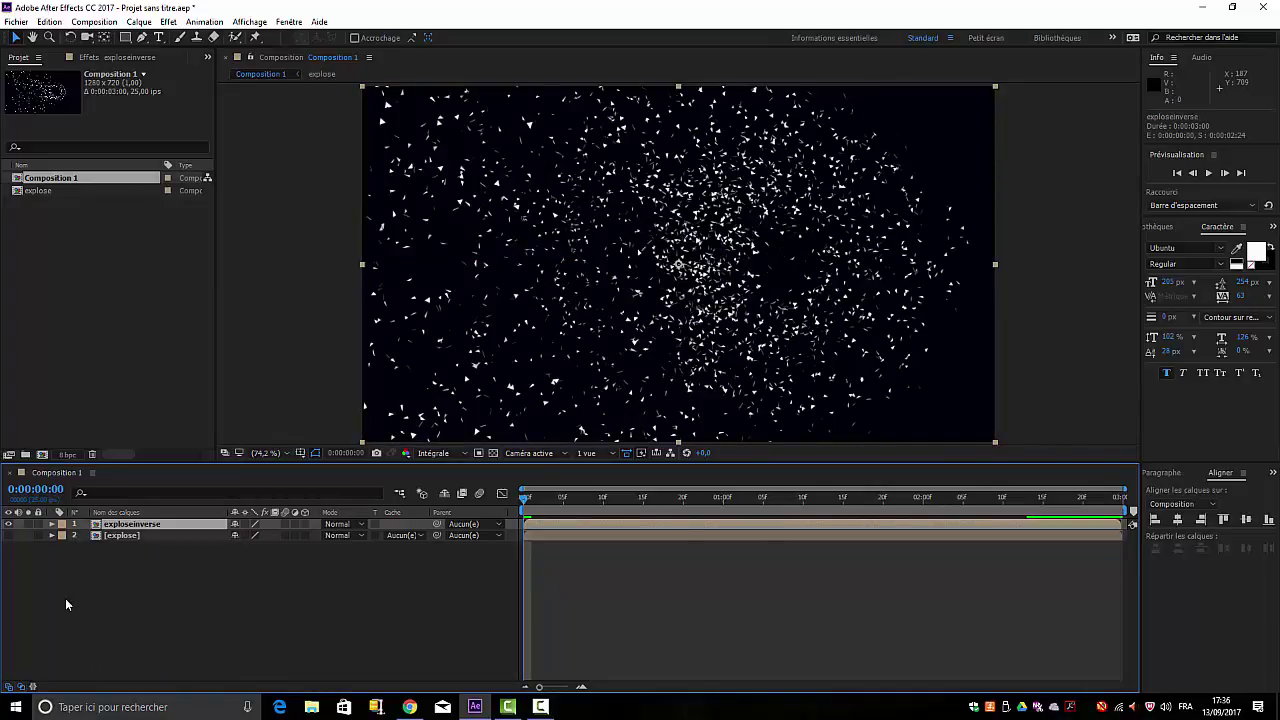
key(space)
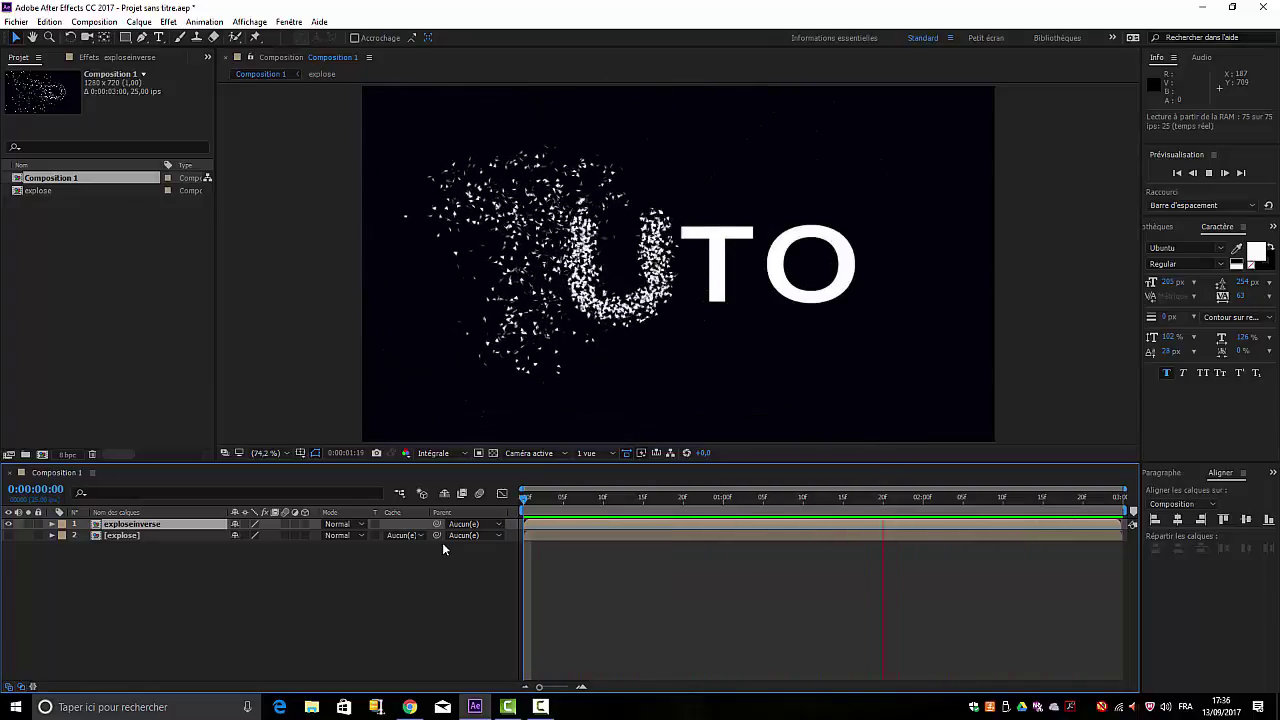
Stop at the first frame, dismiss the timing menu unused, and select the explose layer
click(537, 500)
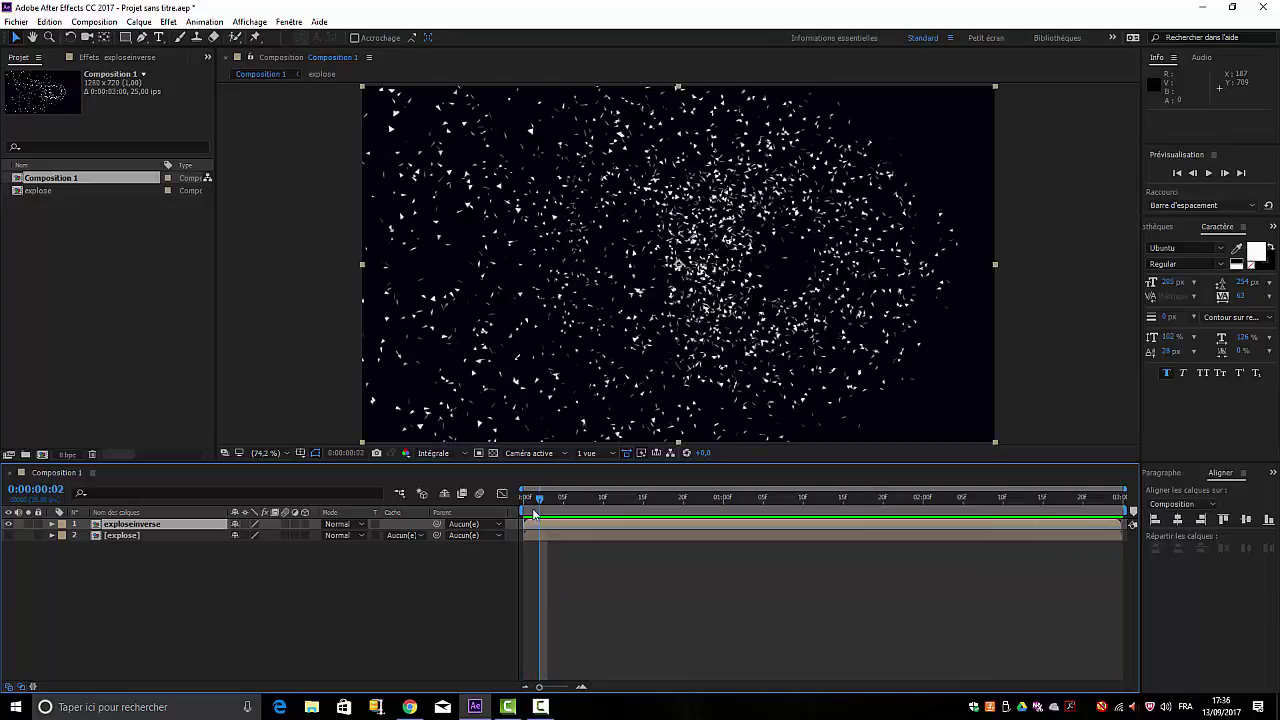
drag(531, 505, 523, 500)
right_click(148, 524)
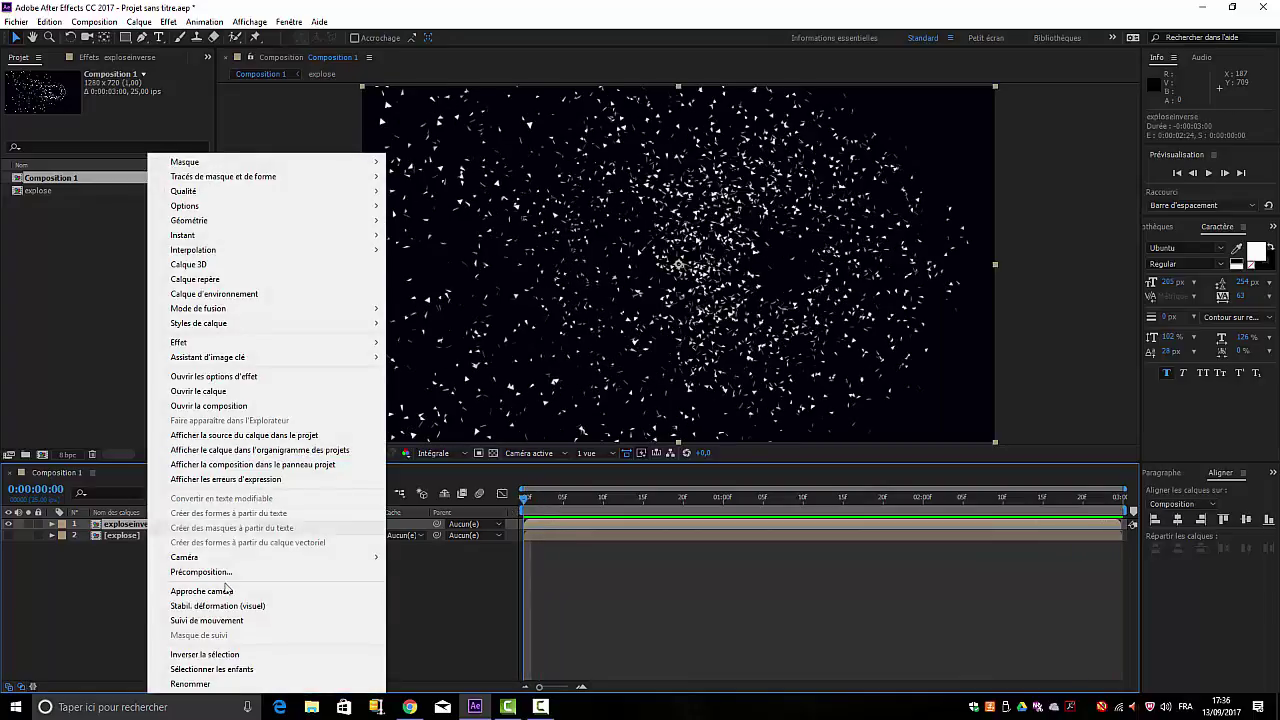
mouse_move(190, 241)
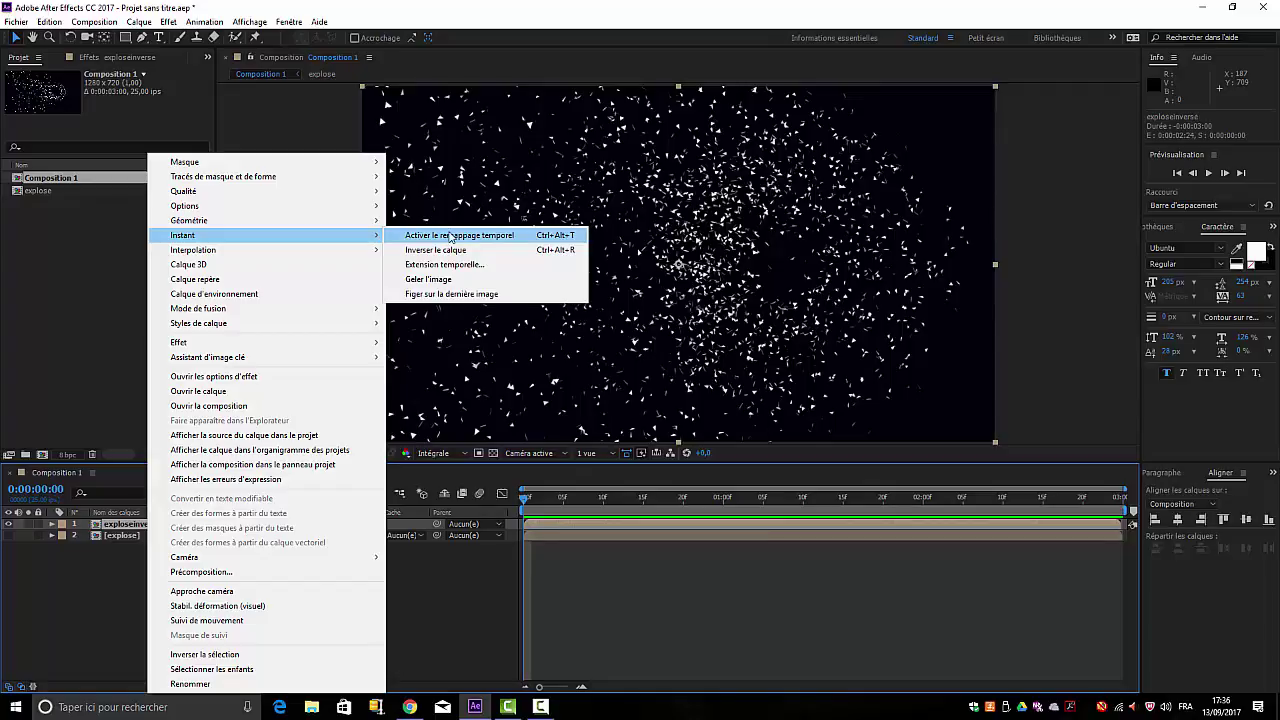
click(480, 590)
click(492, 586)
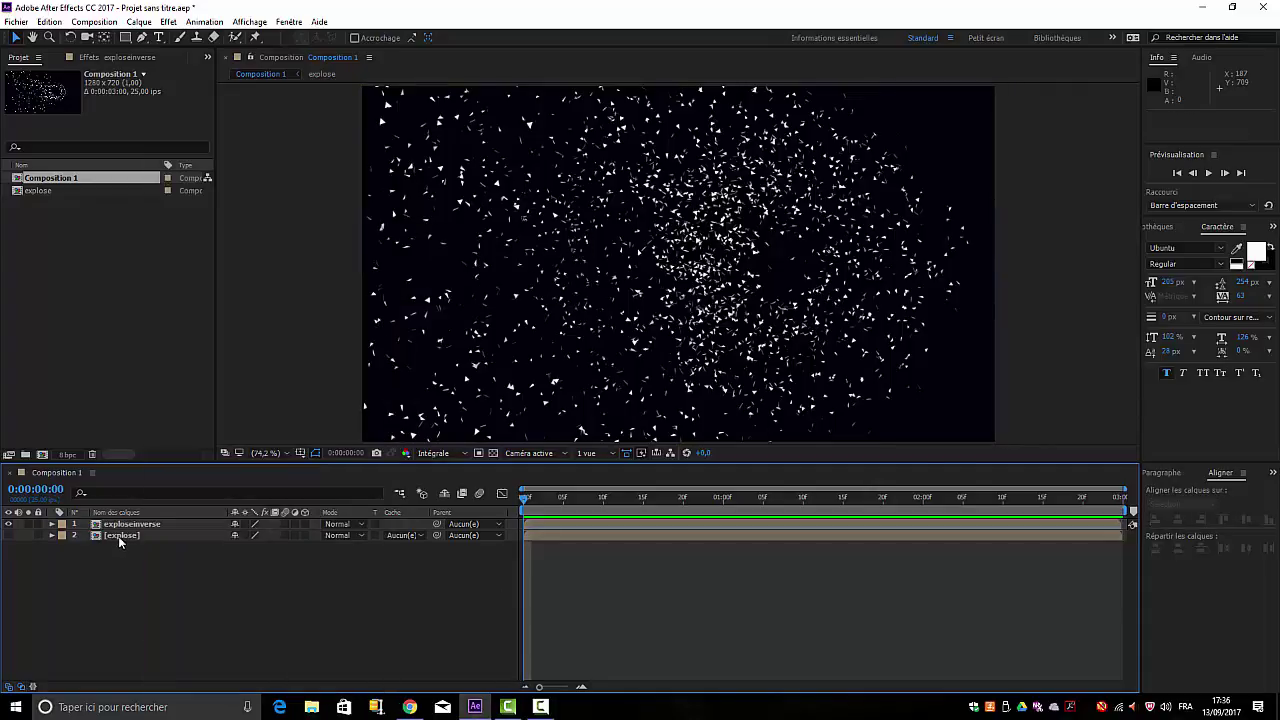
click(118, 536)
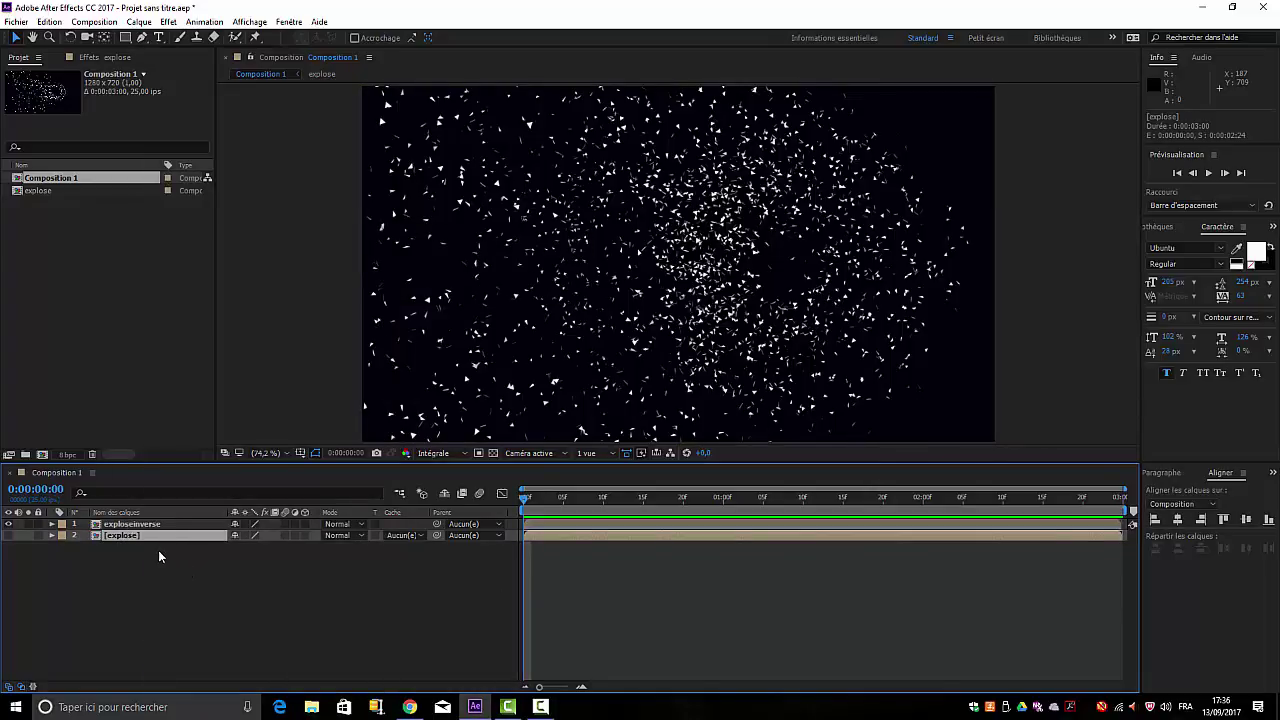
Duplicate the explose layer and rename the copy 'explose temporelle'
key(ctrl+d)
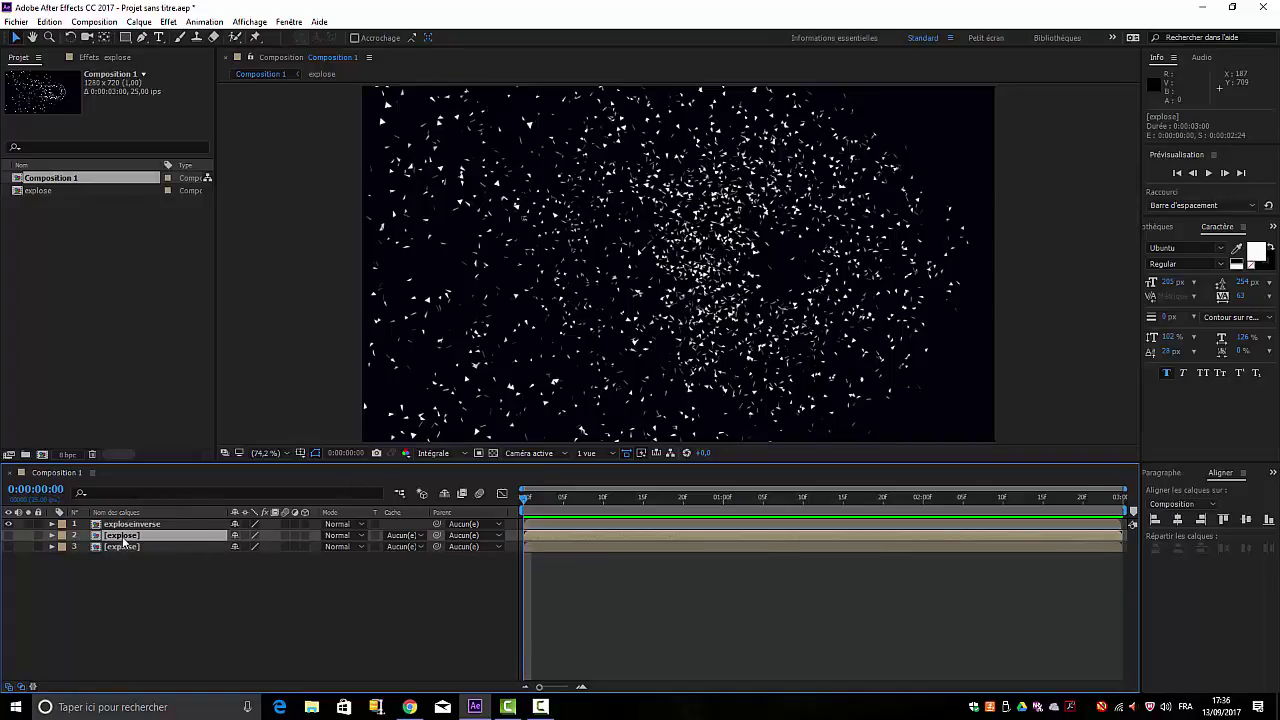
right_click(122, 540)
click(165, 687)
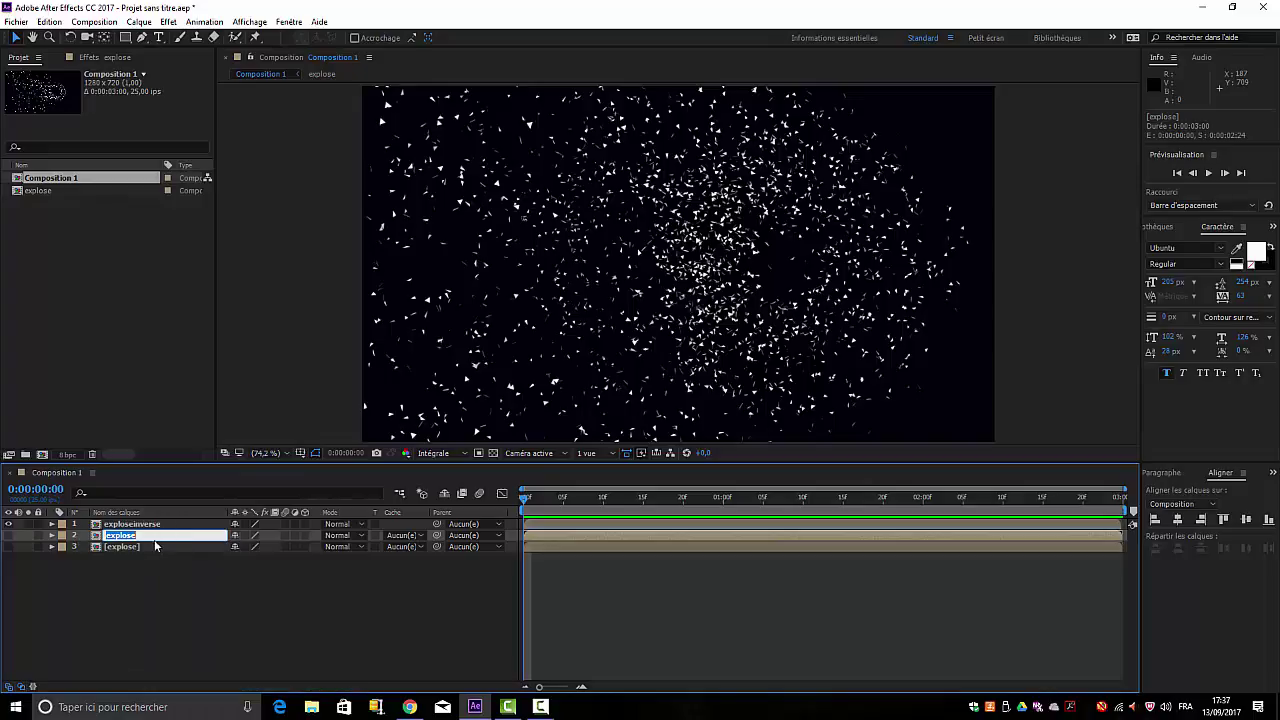
click(148, 536)
text(temporelle)
key(Return)
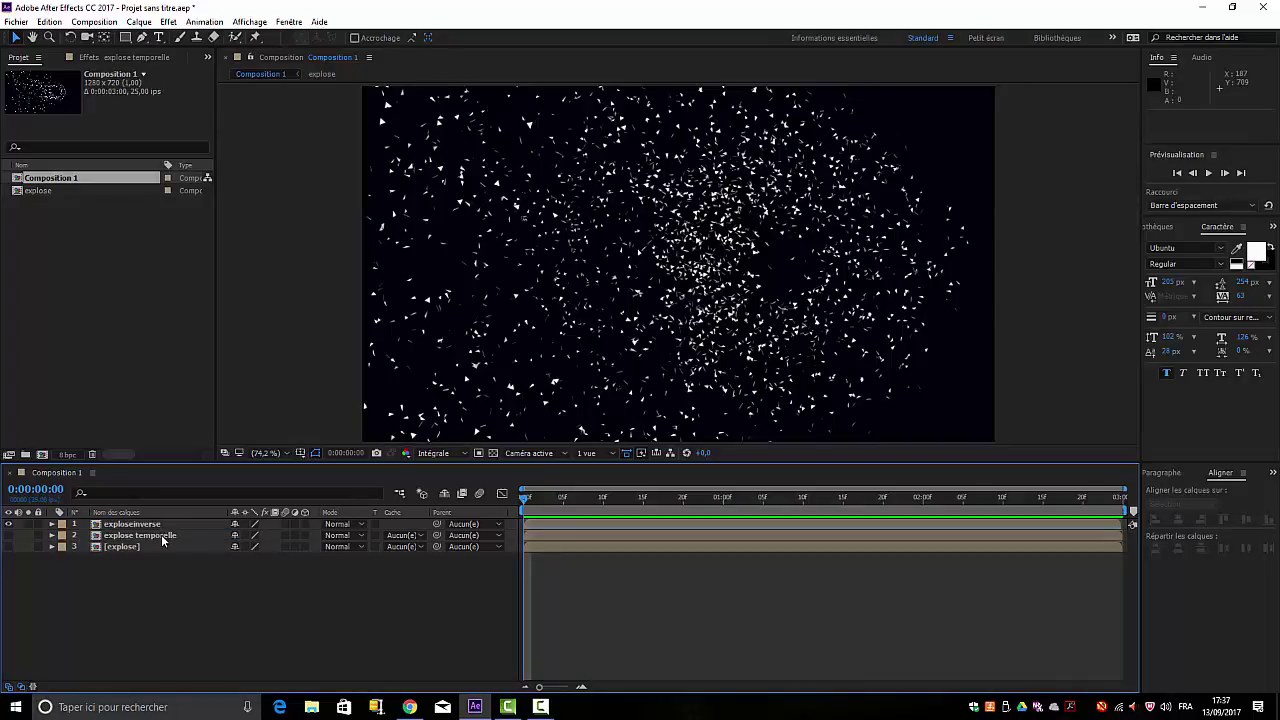
right_click(175, 541)
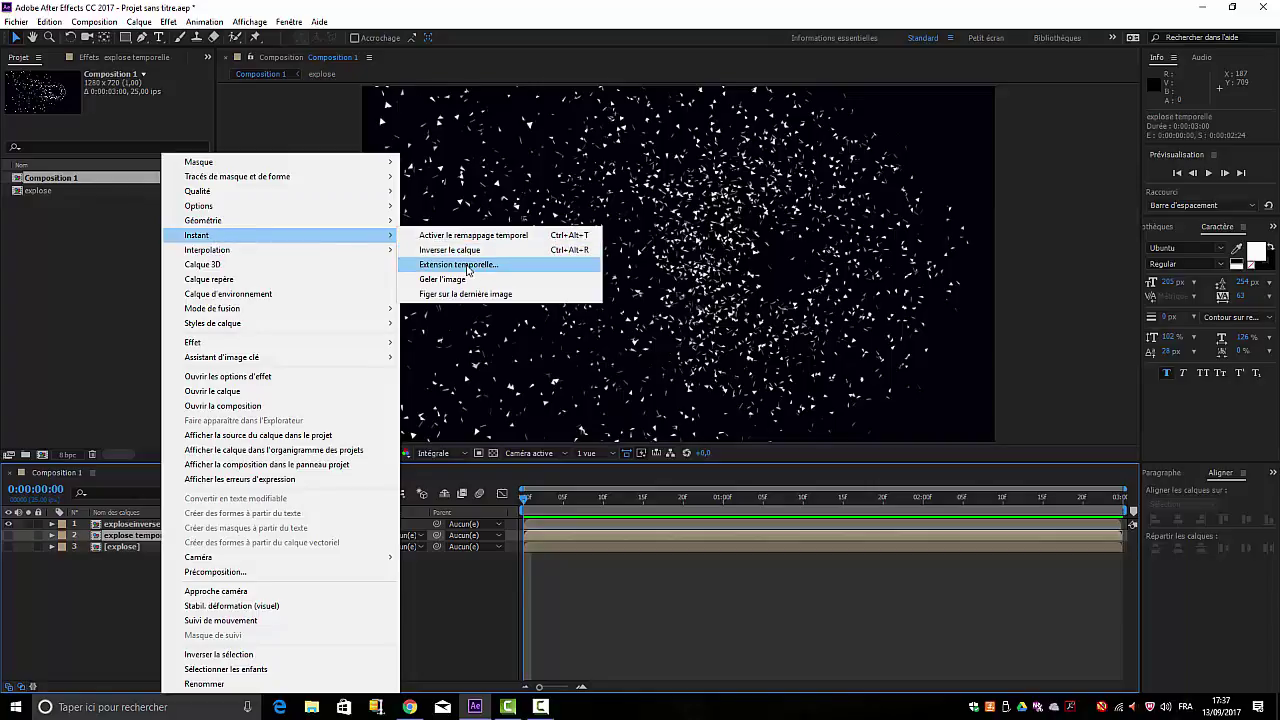
Time-stretch explose temporelle to a new duration of 0:00:02:00
click(467, 269)
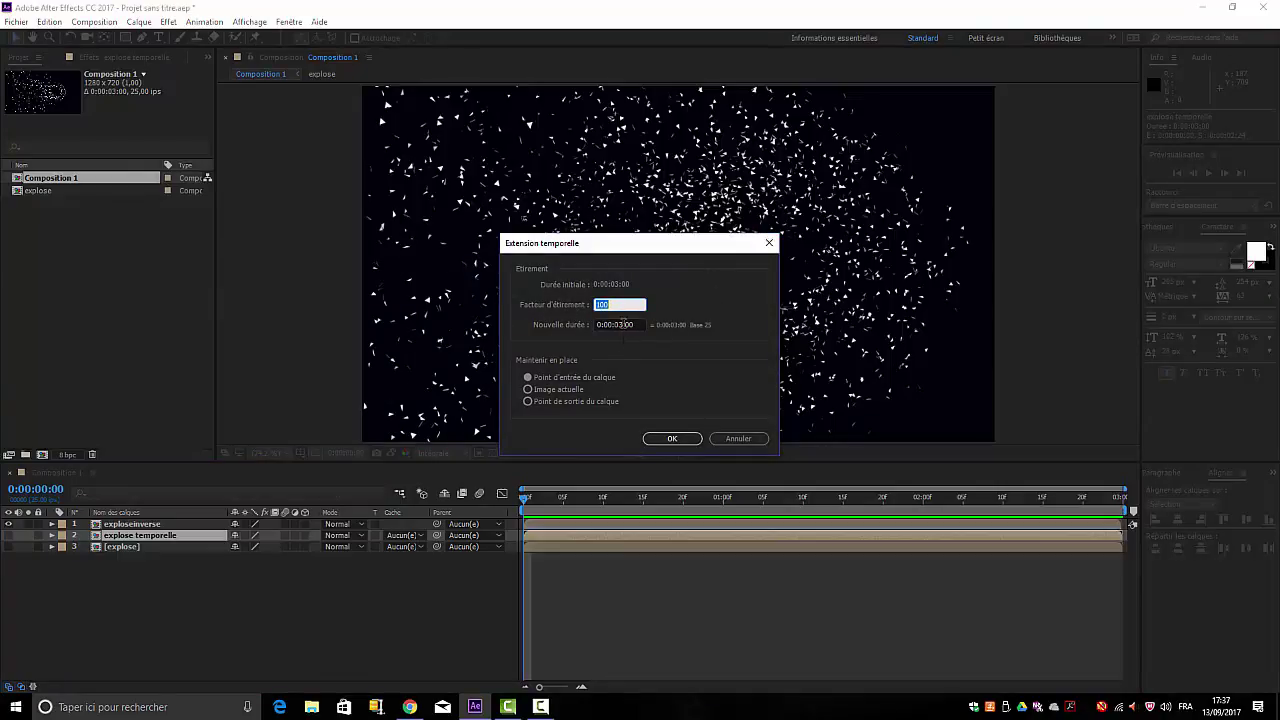
click(623, 324)
key(BackSpace)
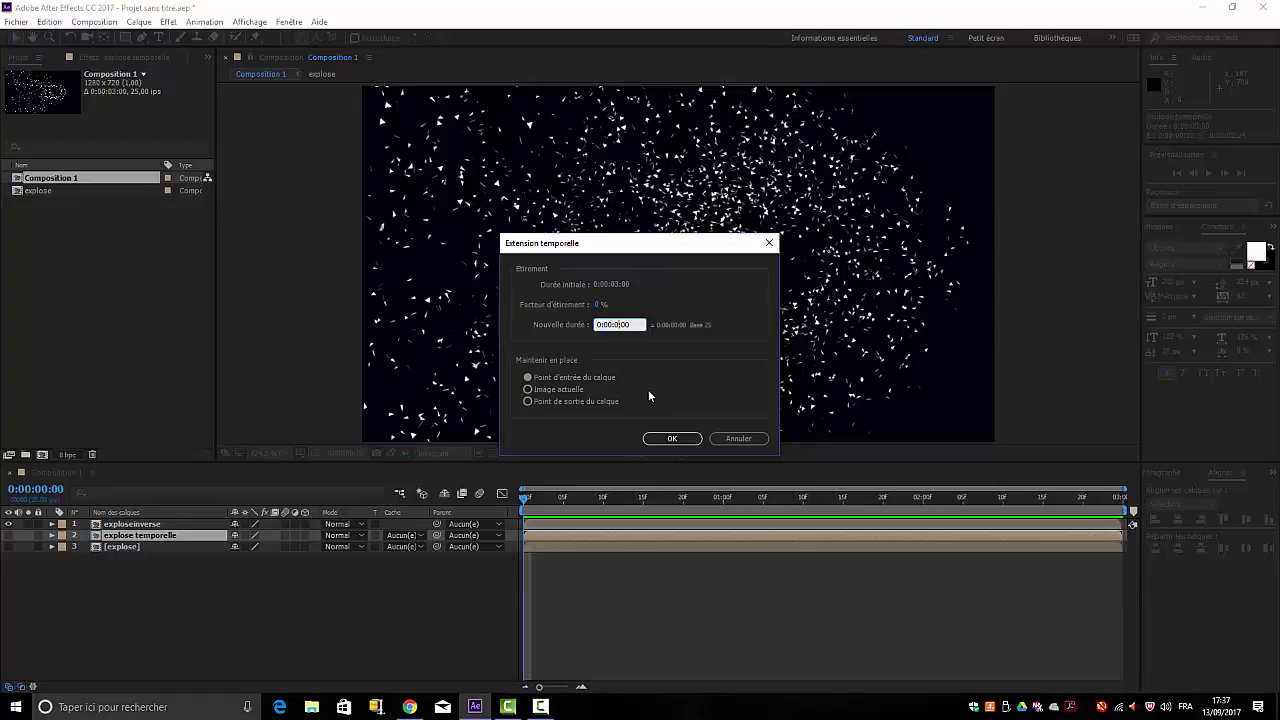
text(2)
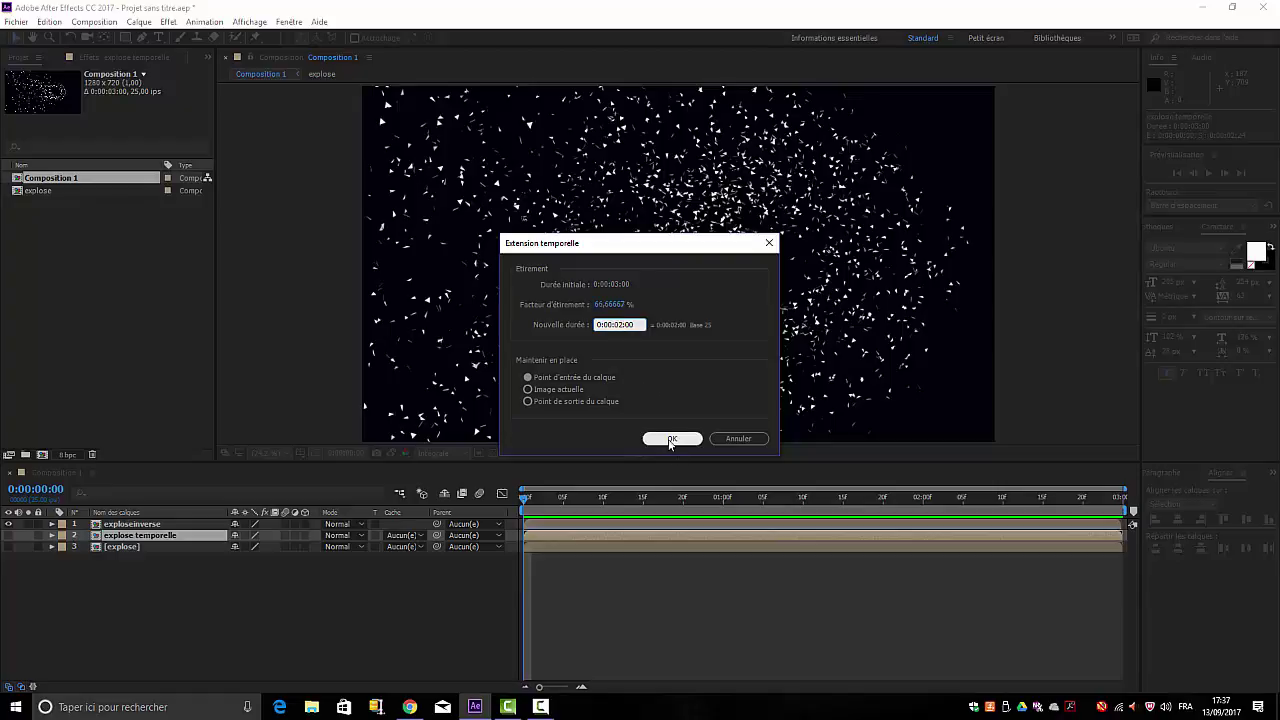
click(670, 440)
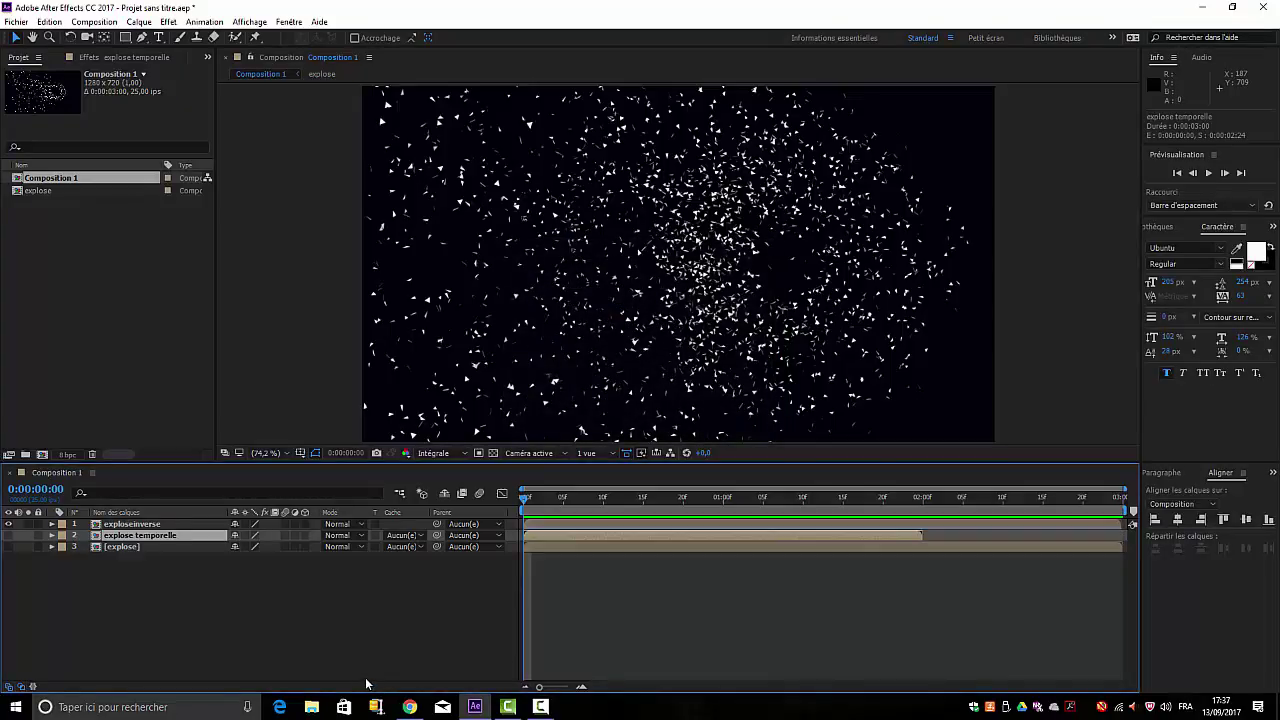
Hide the exploseinverse layer and preview the TUTO title shattering into particles
click(9, 538)
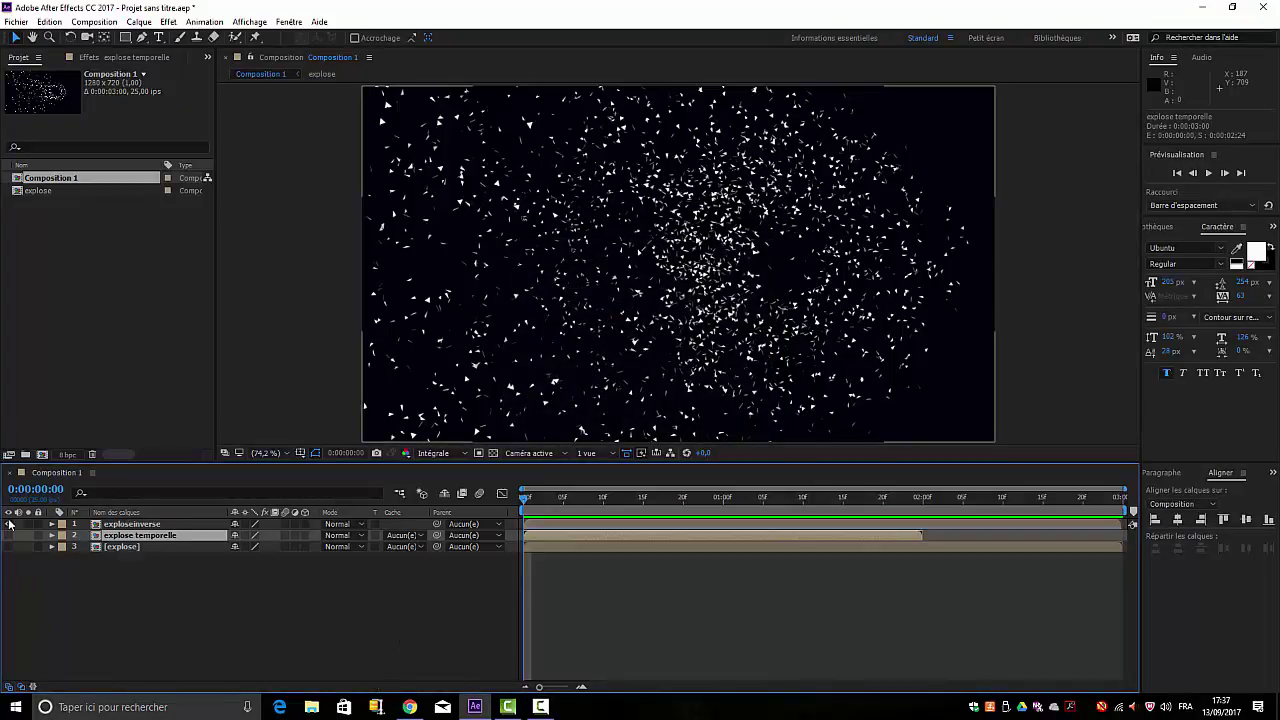
click(9, 524)
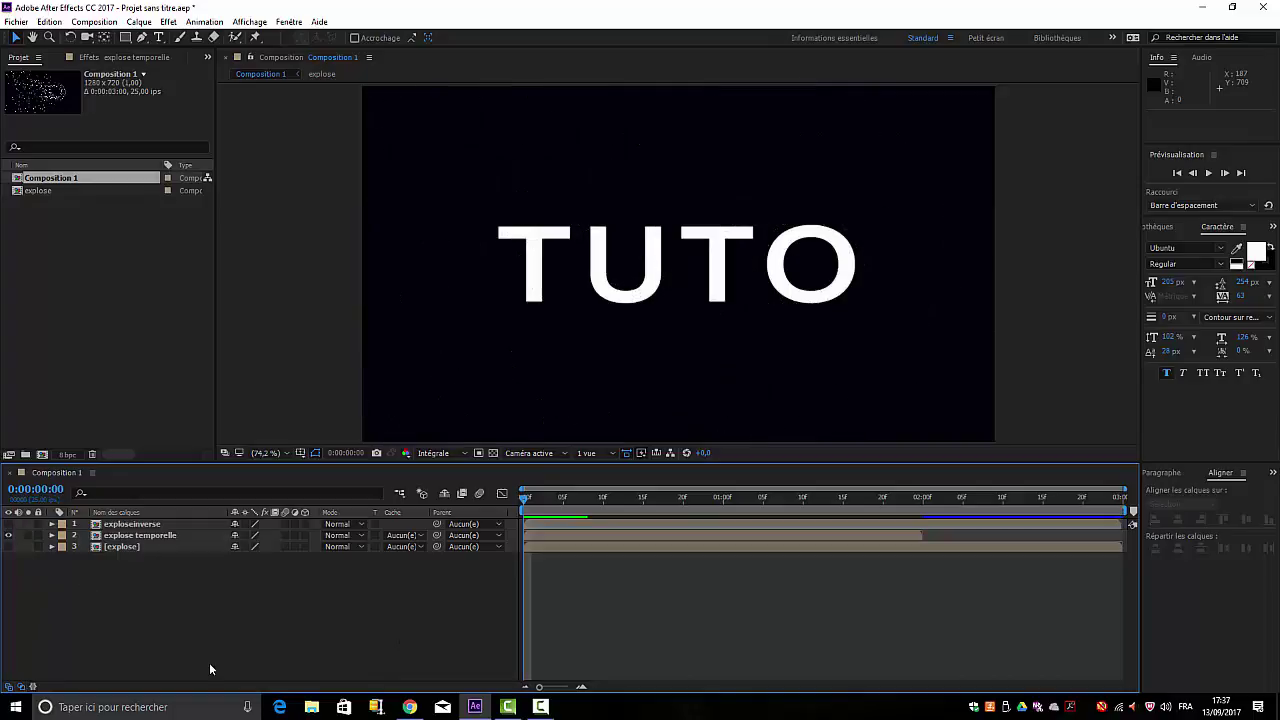
key(space)
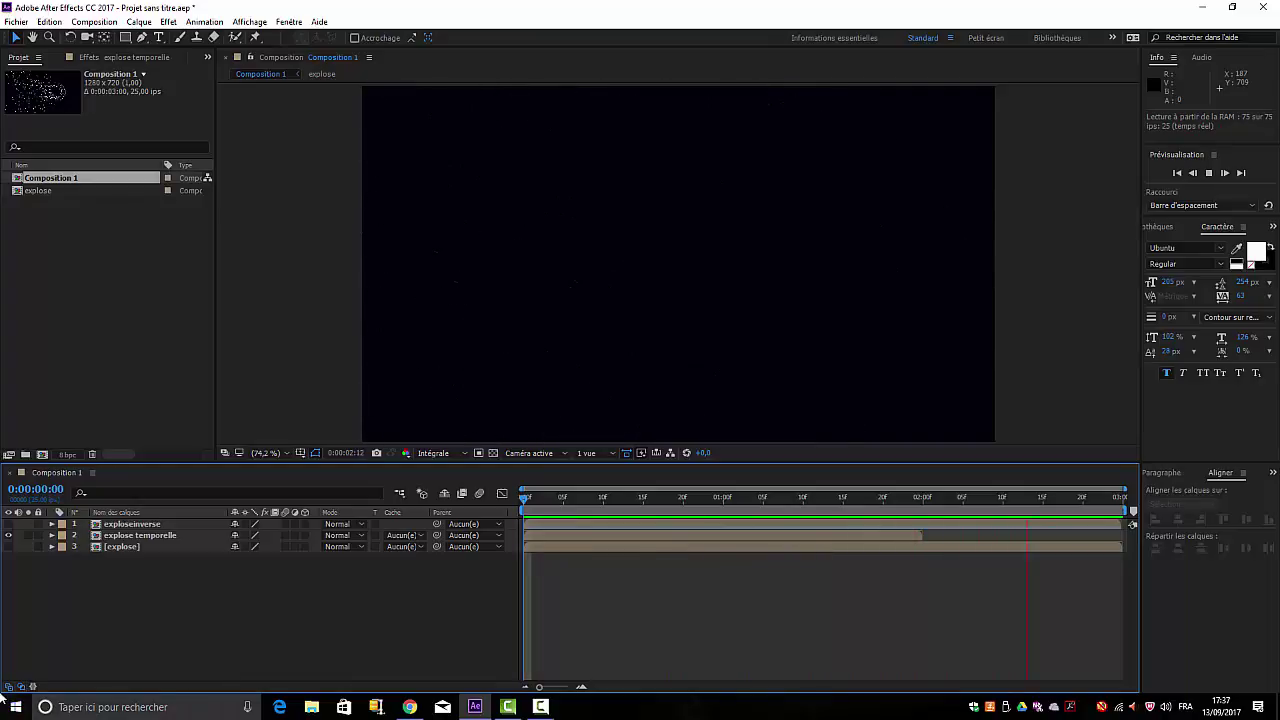
key(space)
right_click(168, 537)
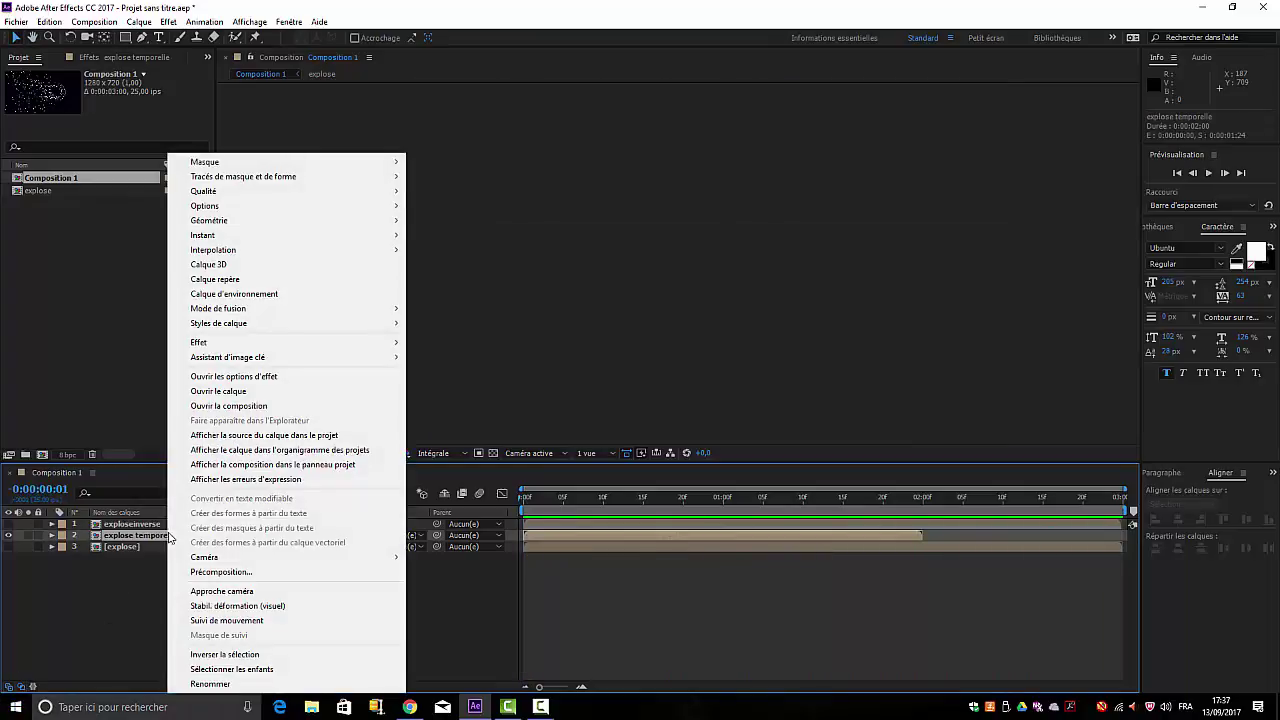
mouse_move(252, 238)
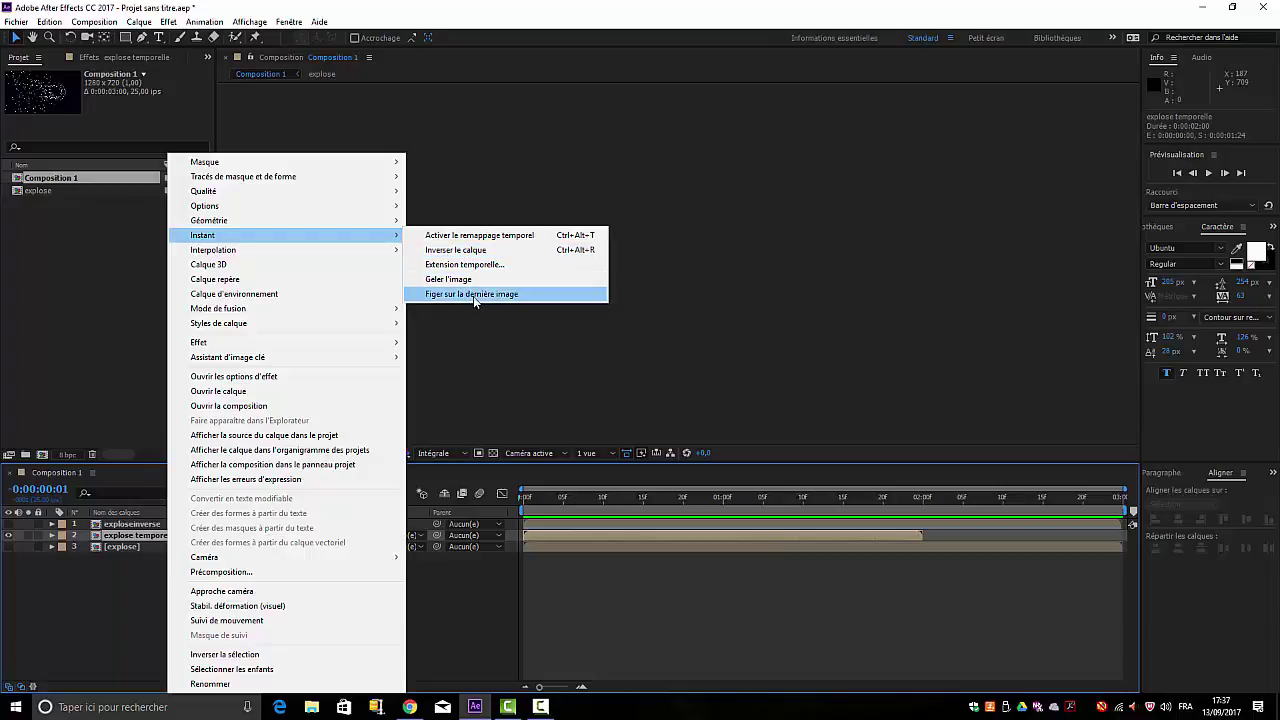
Dismiss the timing menu without changes and select the original explose layer
click(460, 623)
click(460, 623)
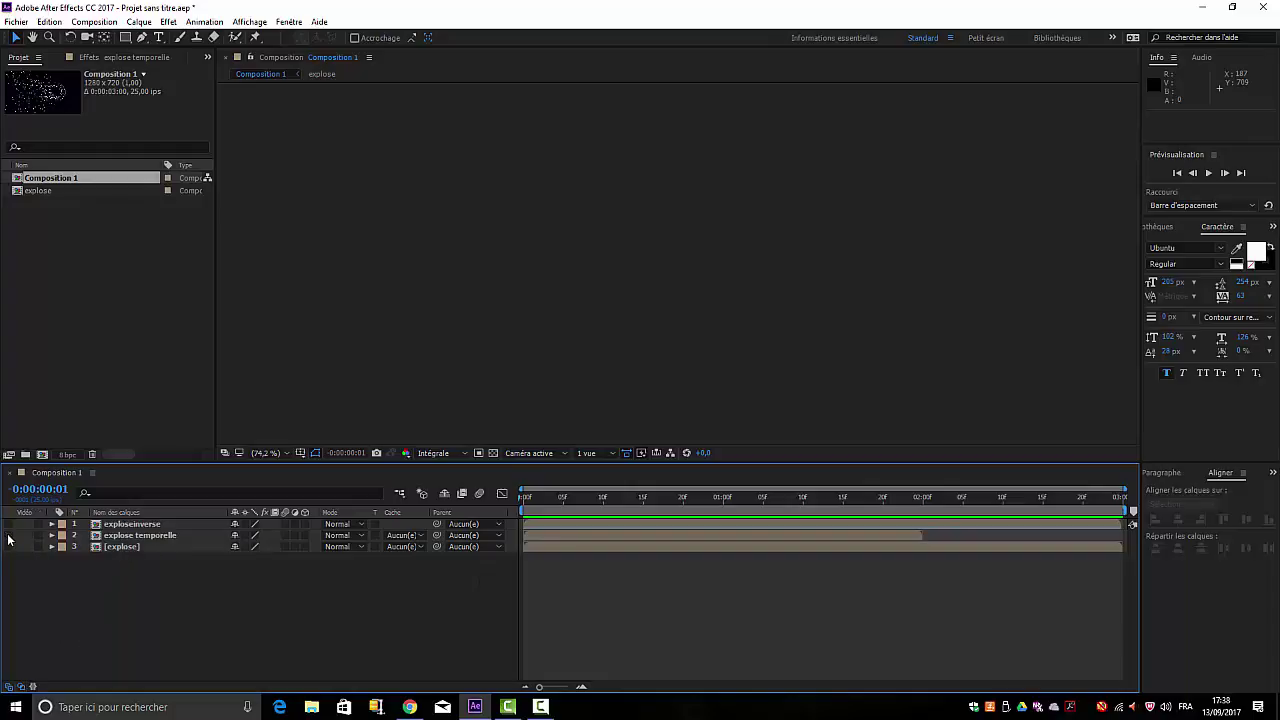
click(124, 546)
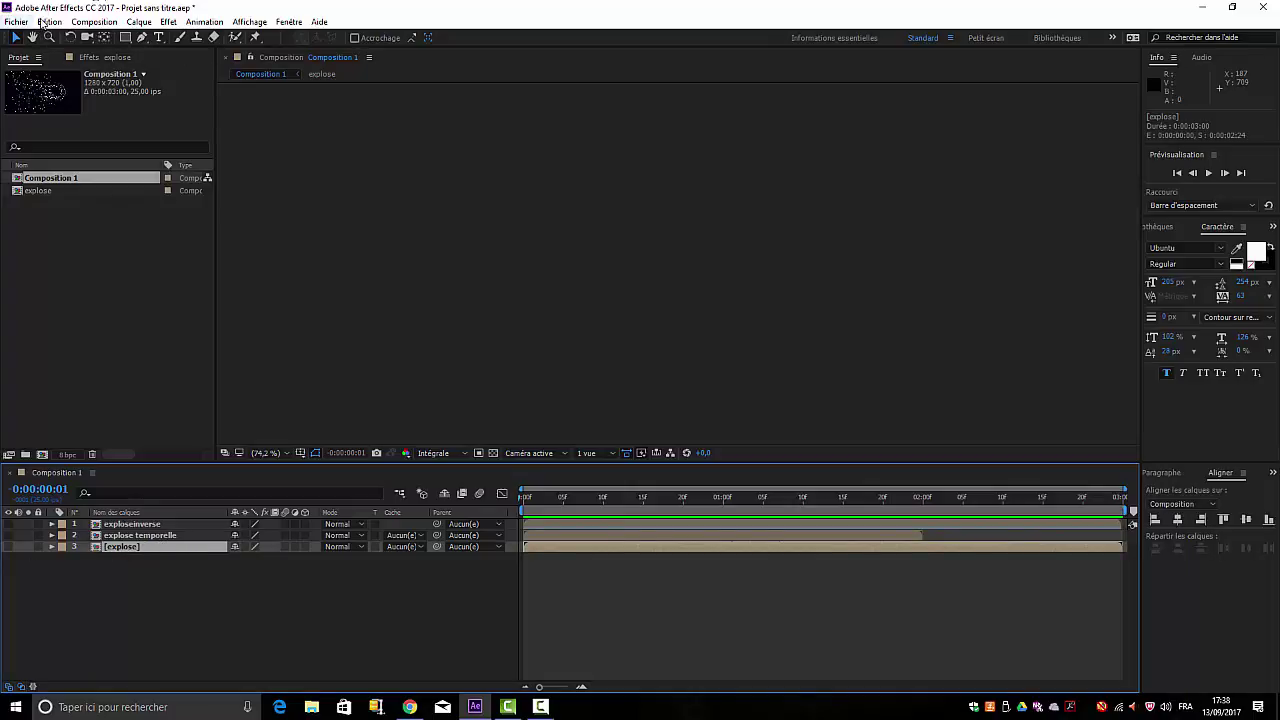
Create Composition 2 with the default composition settings
click(90, 22)
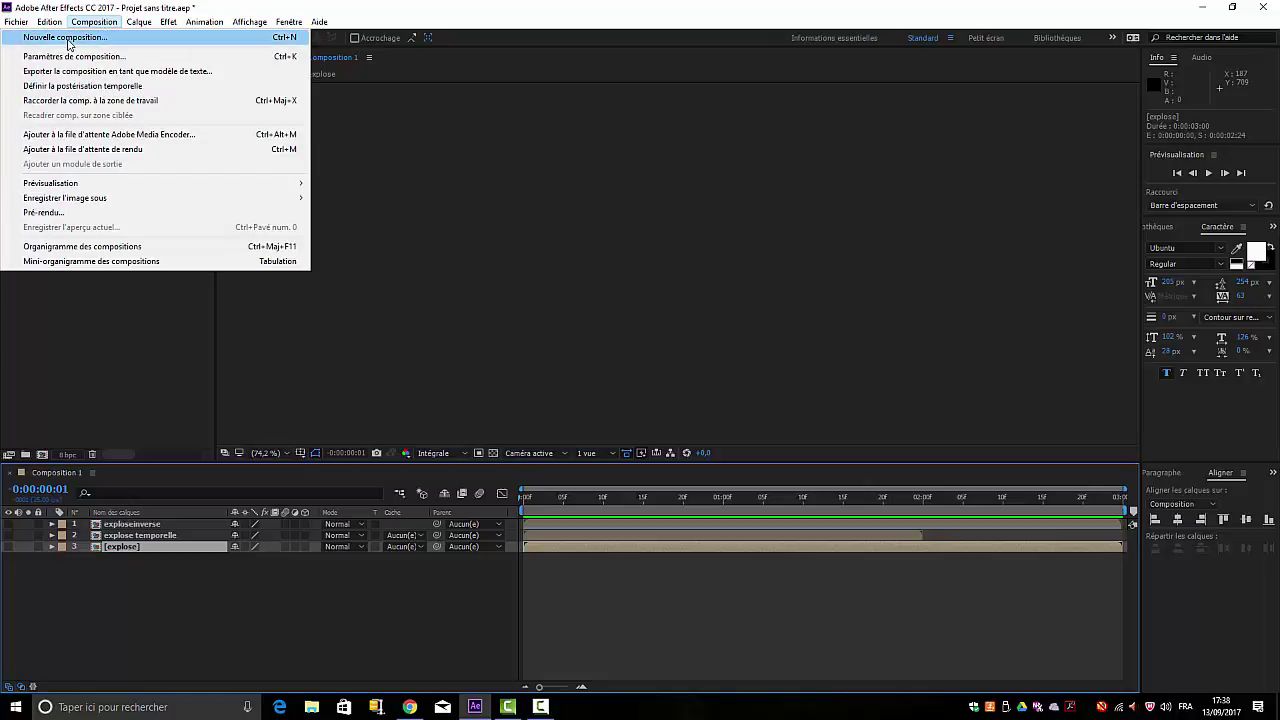
click(67, 40)
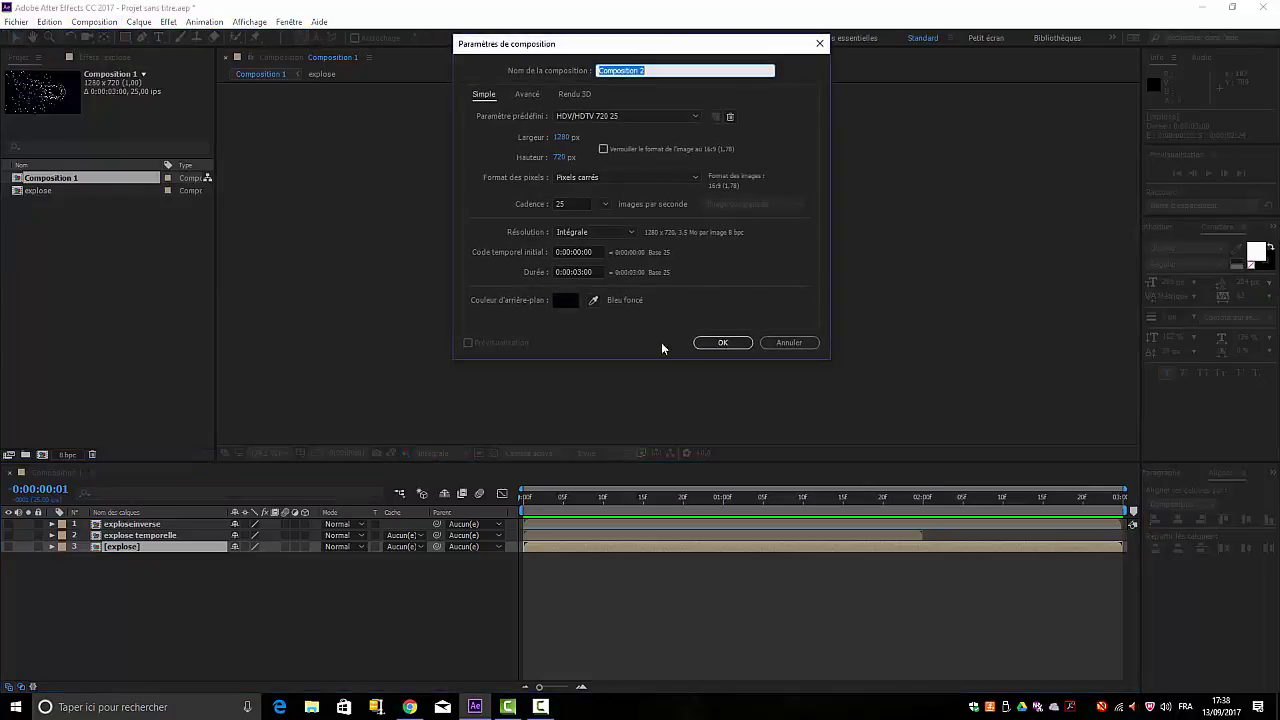
click(720, 339)
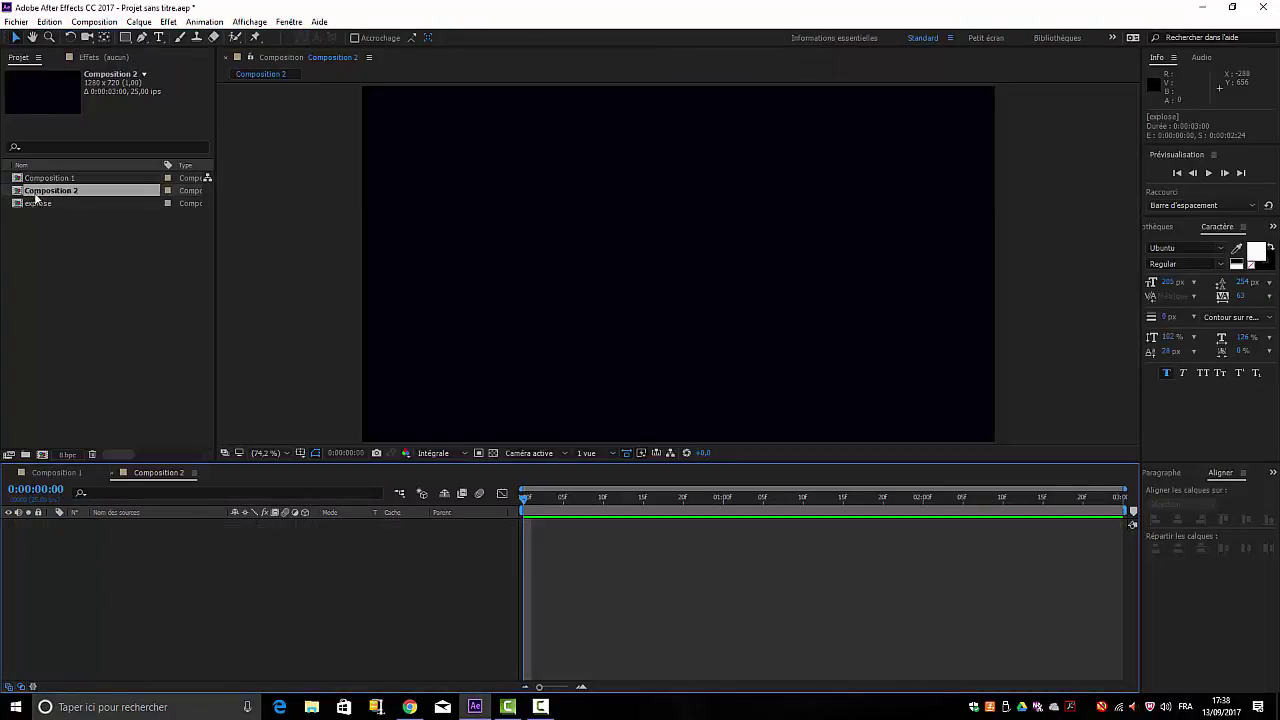
Place the explose precomposition into Composition 2 and preview the TUTO title
drag(35, 210, 172, 686)
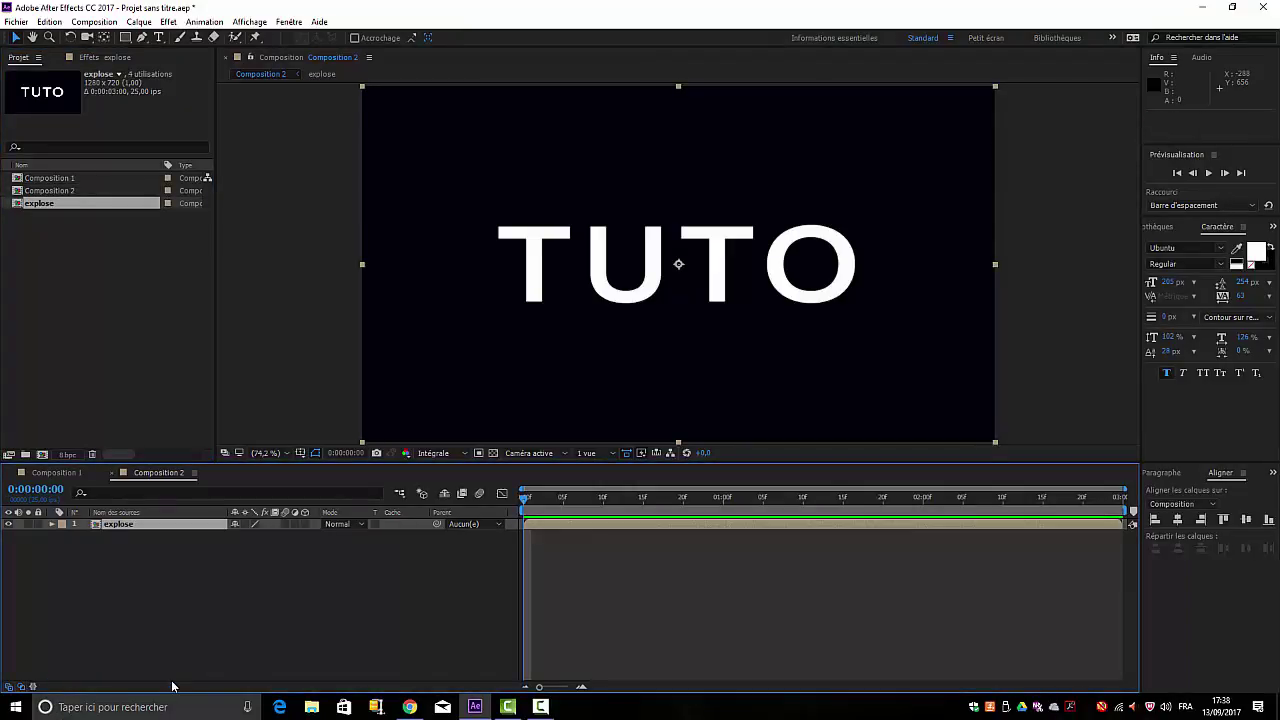
key(space)
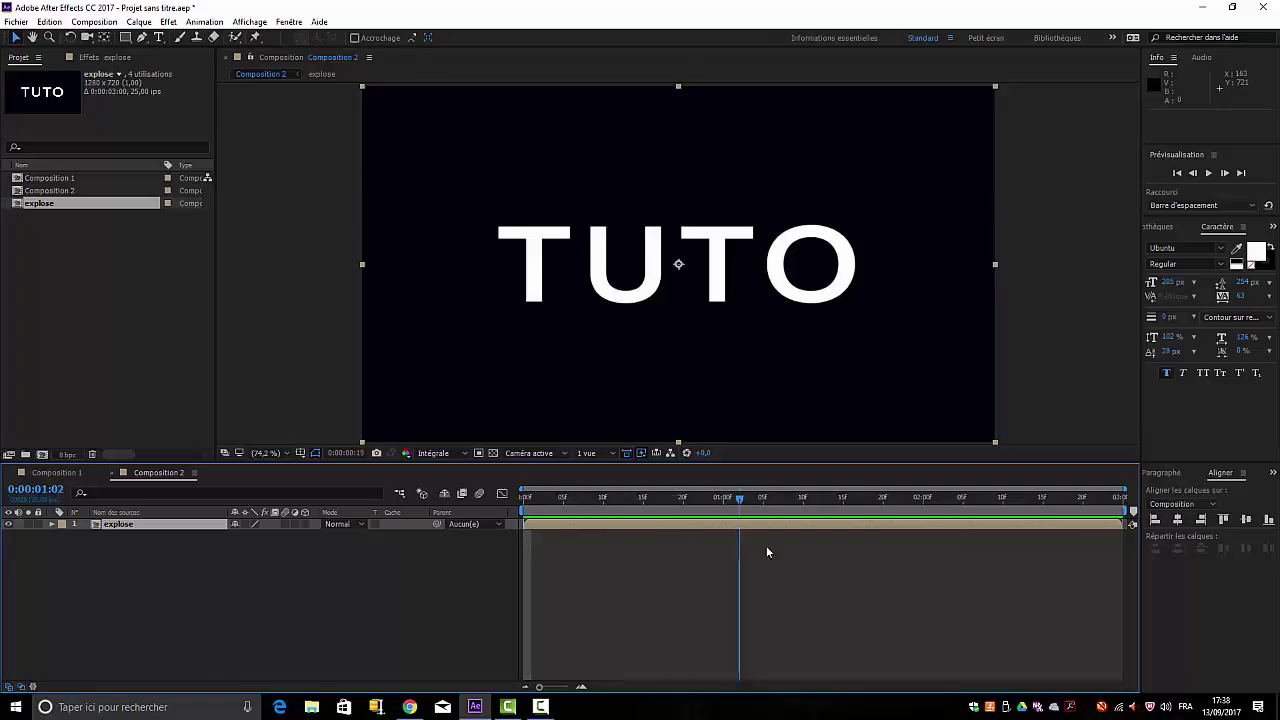
key(space)
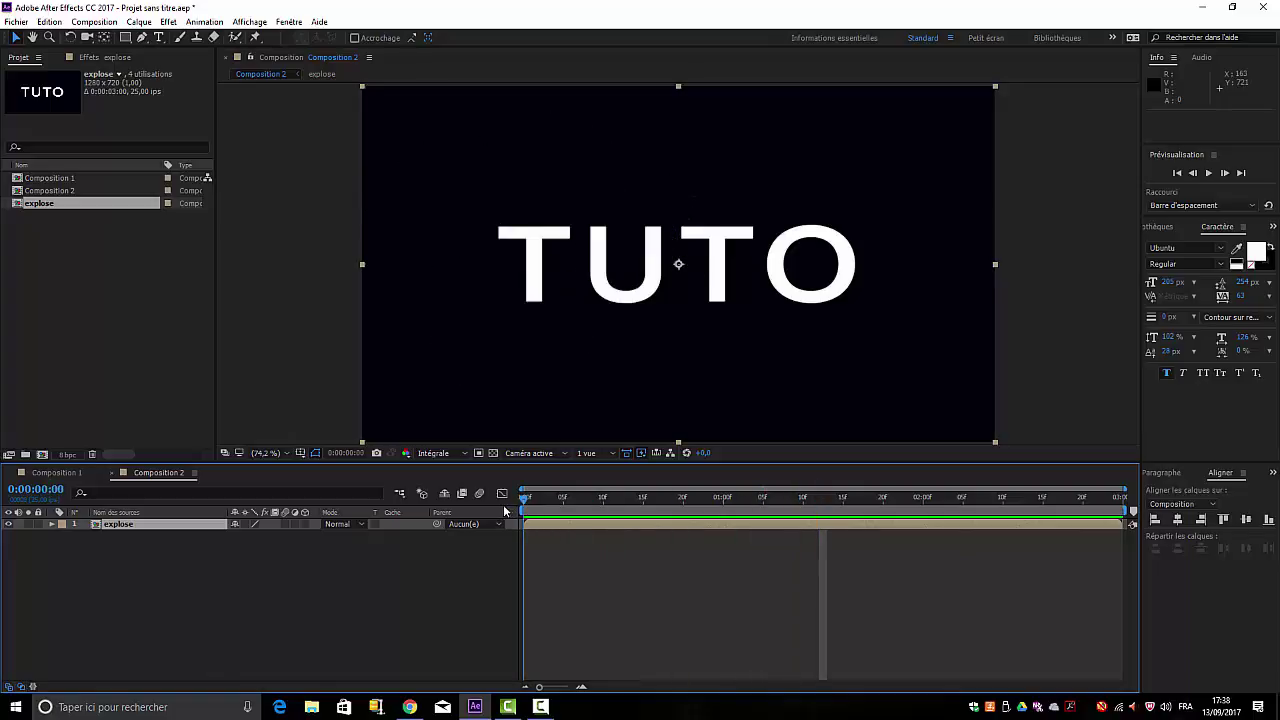
key(space)
key(space)
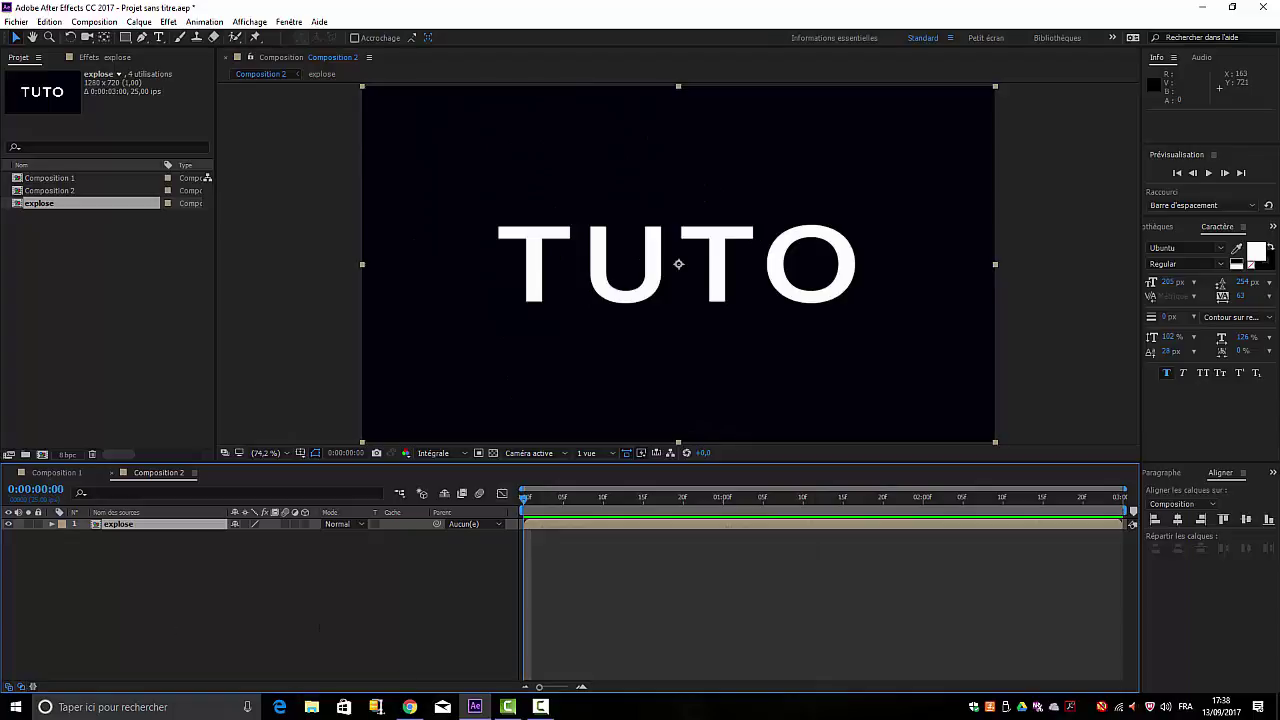
Browse to the bague_tuto folder inside bague on the TOSHIBA EXT (G:) drive
click(309, 710)
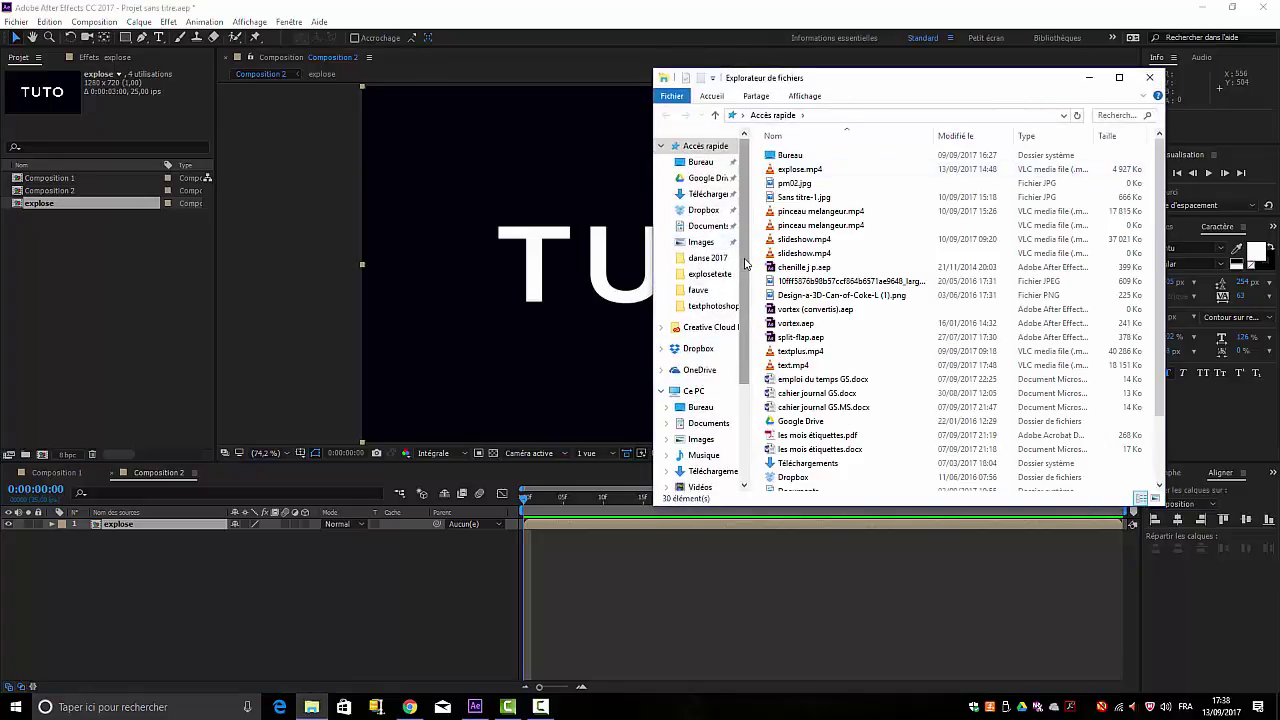
scroll(730, 300, down, 3)
click(700, 397)
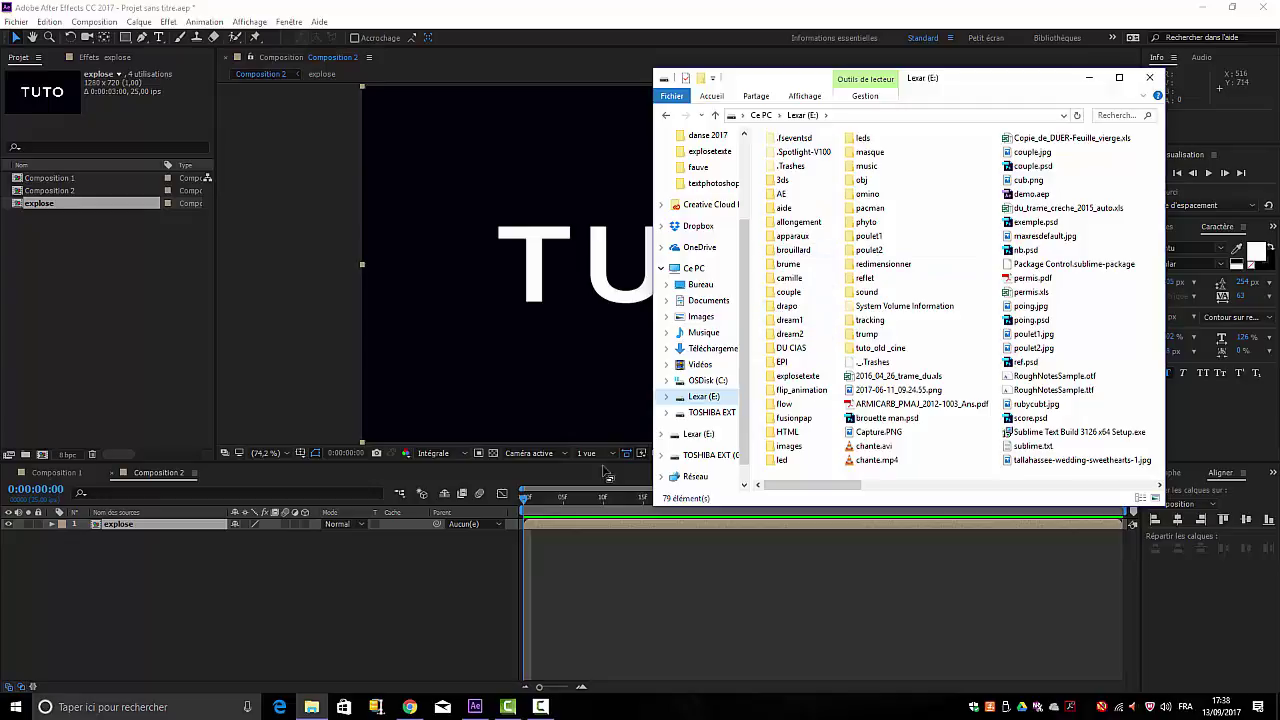
click(709, 412)
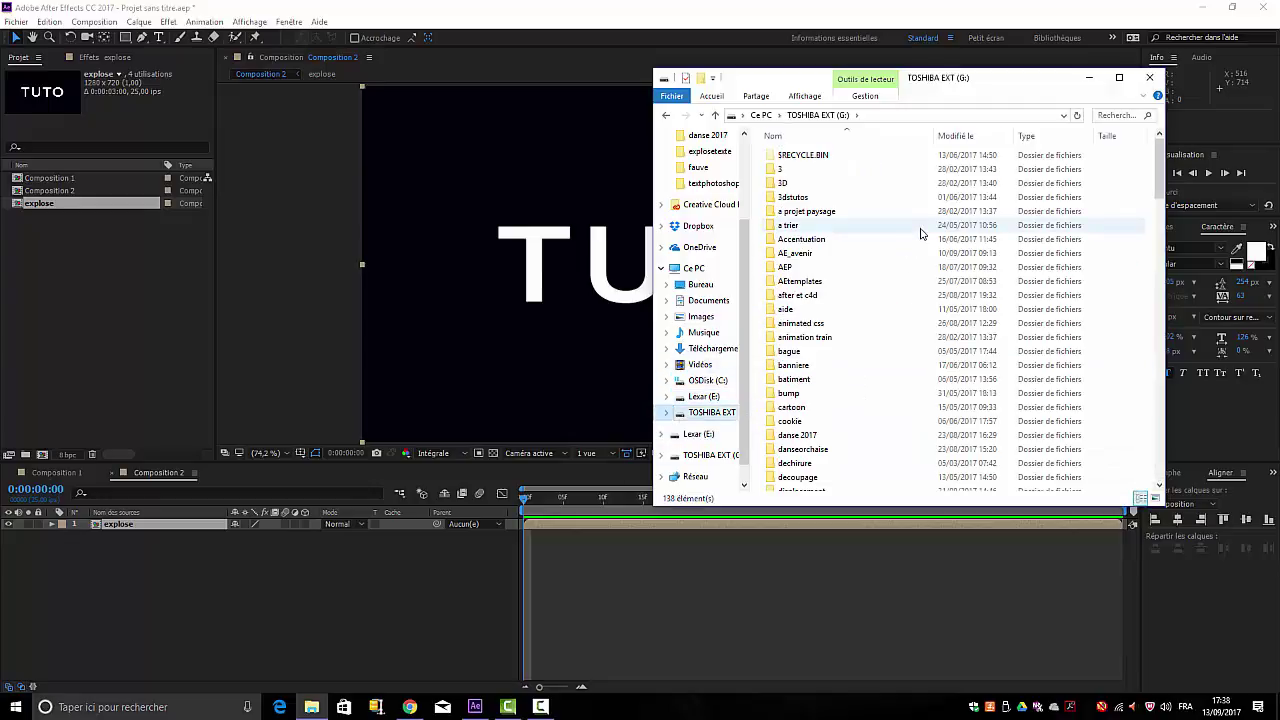
double_click(820, 351)
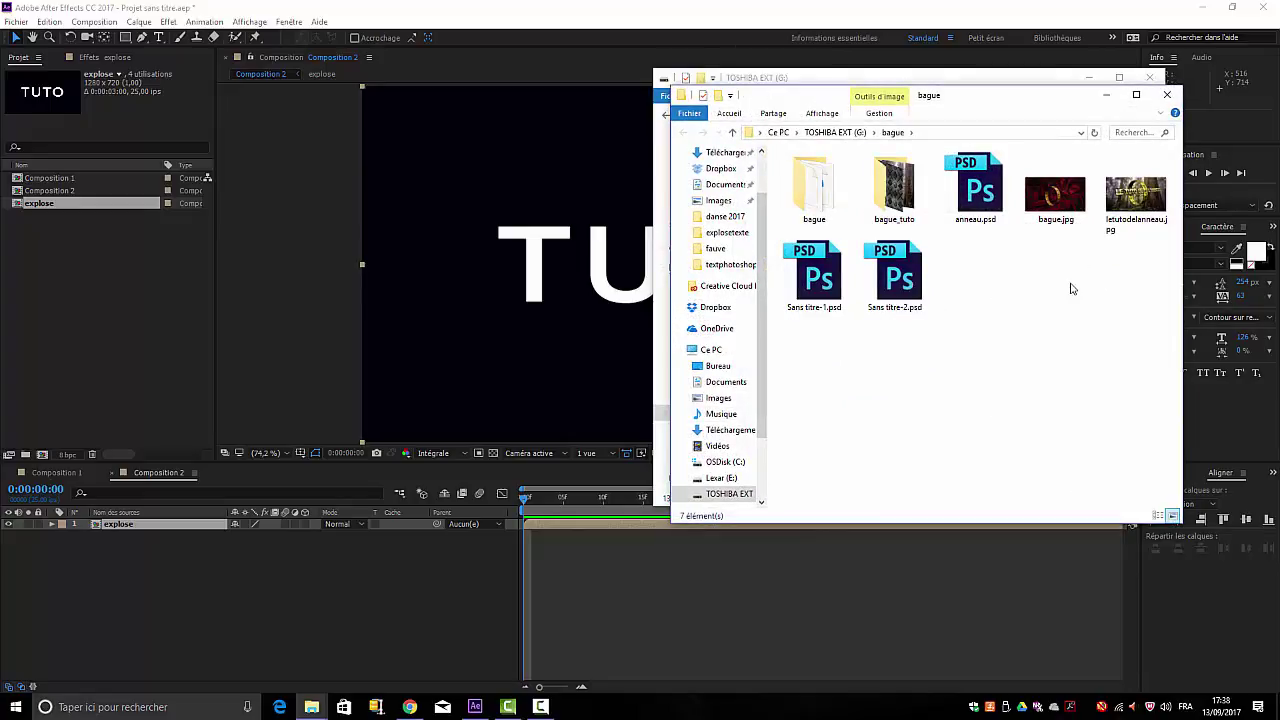
click(916, 208)
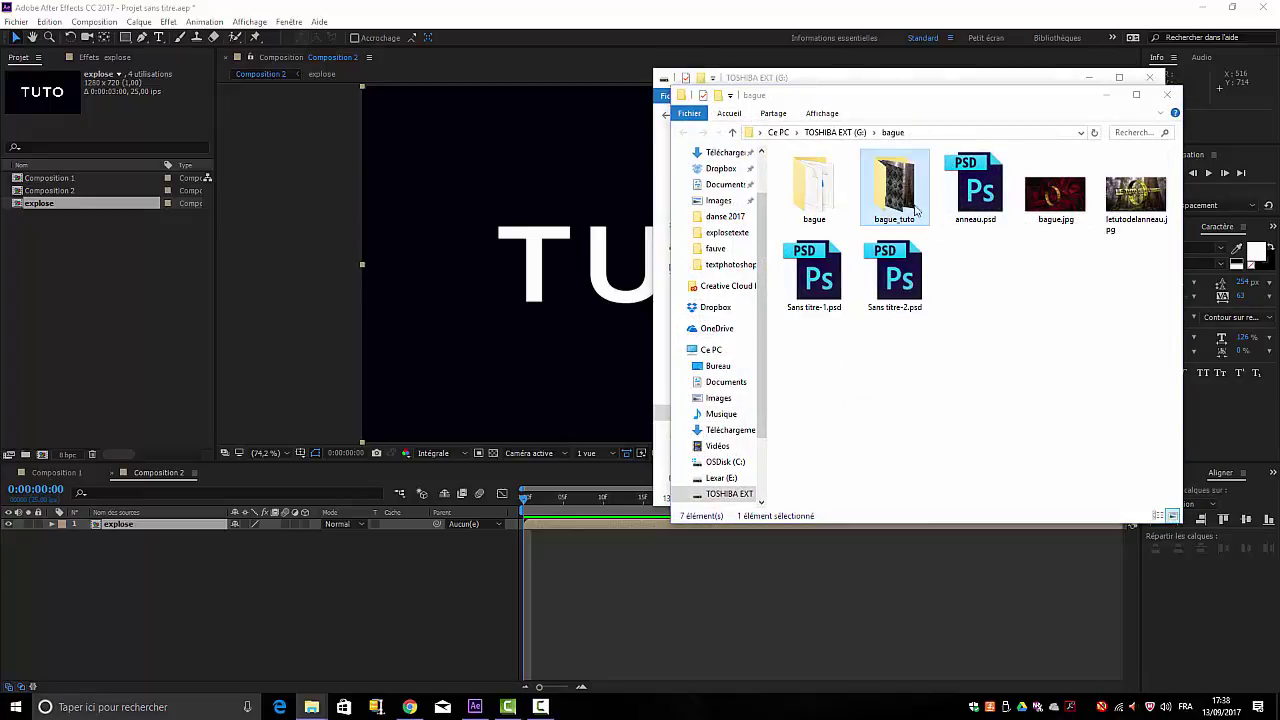
double_click(916, 208)
Preview the metal texture texture2.jpg full size, then close the viewer
click(840, 290)
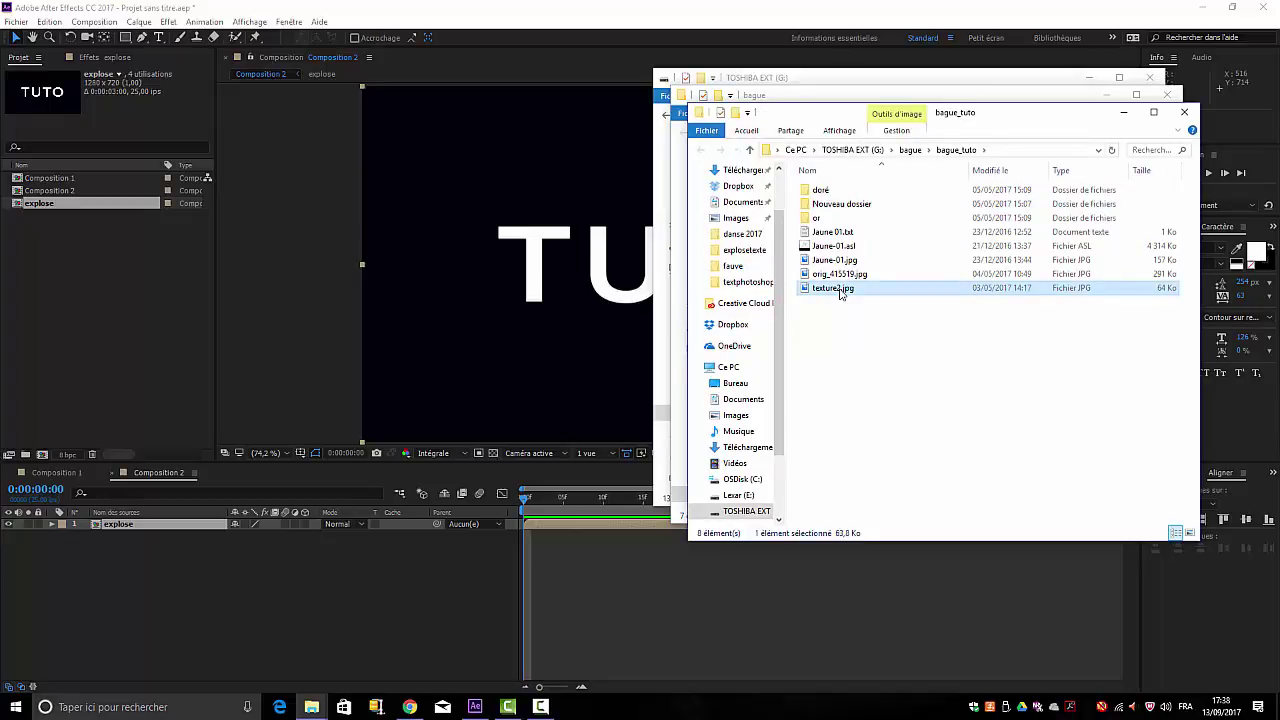
double_click(840, 290)
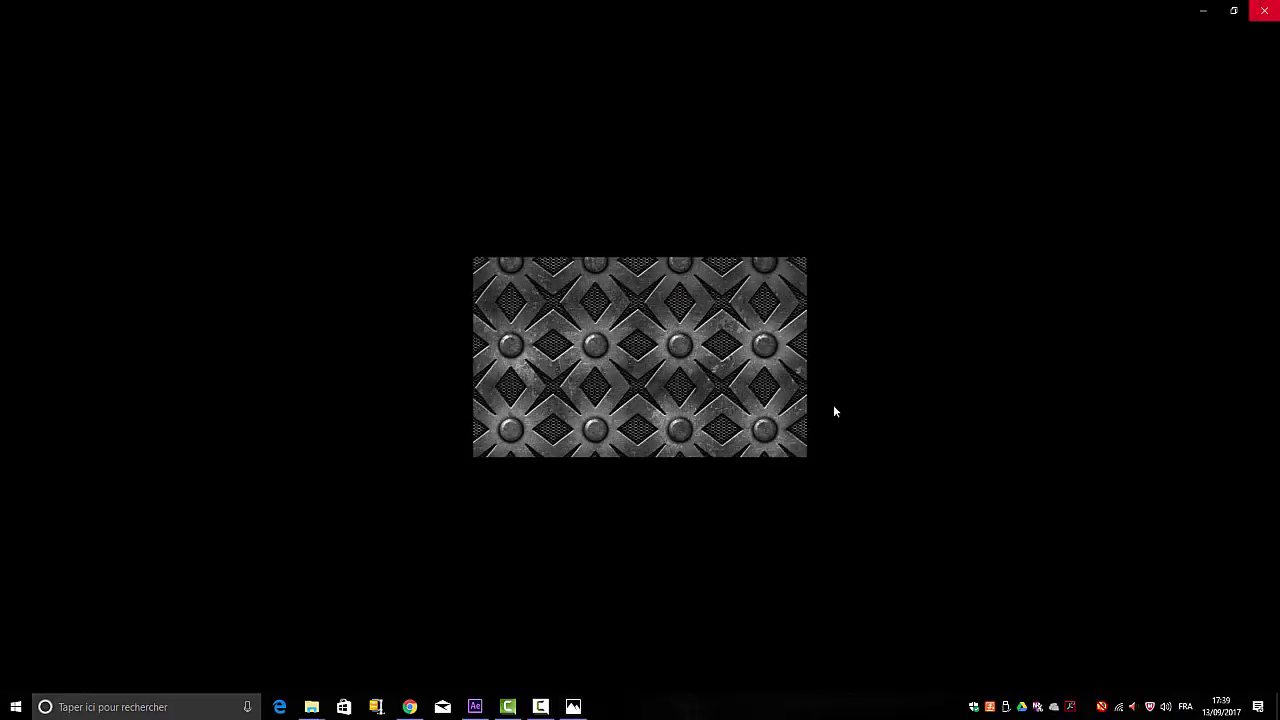
click(1266, 14)
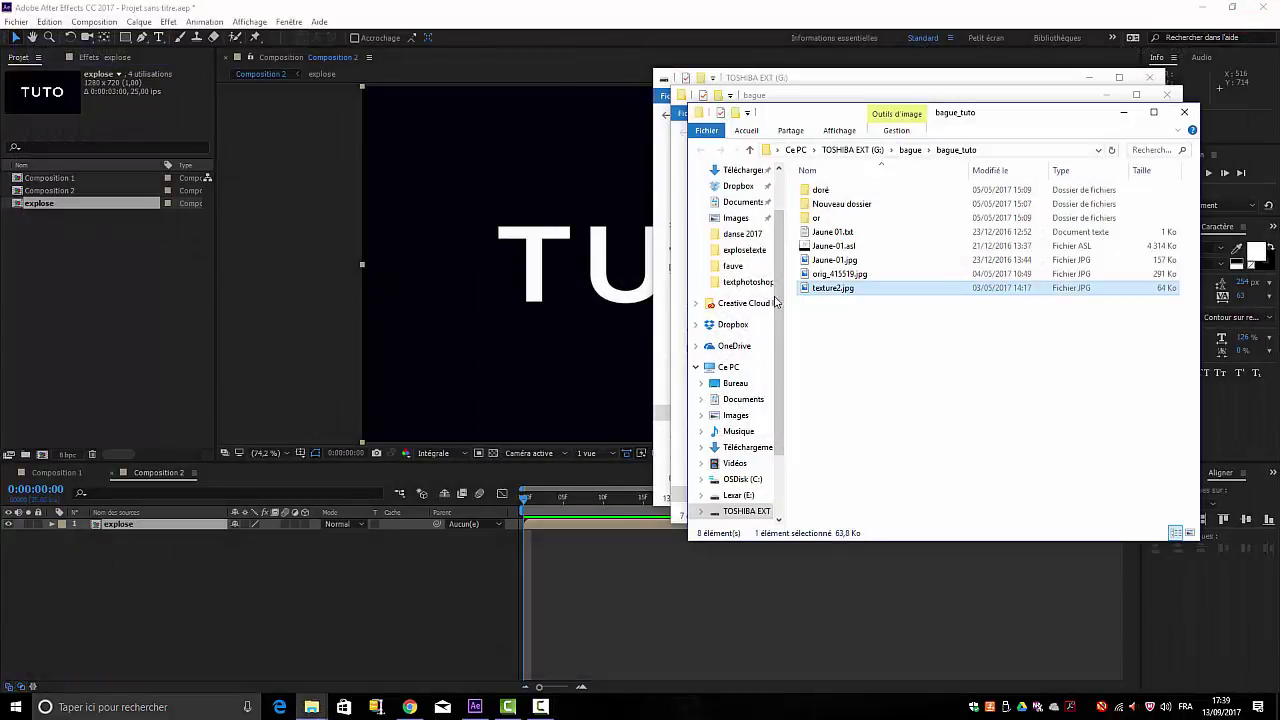
Import texture2.jpg into the project and add it to Composition 2 above explose
drag(825, 288, 40, 332)
click(1185, 113)
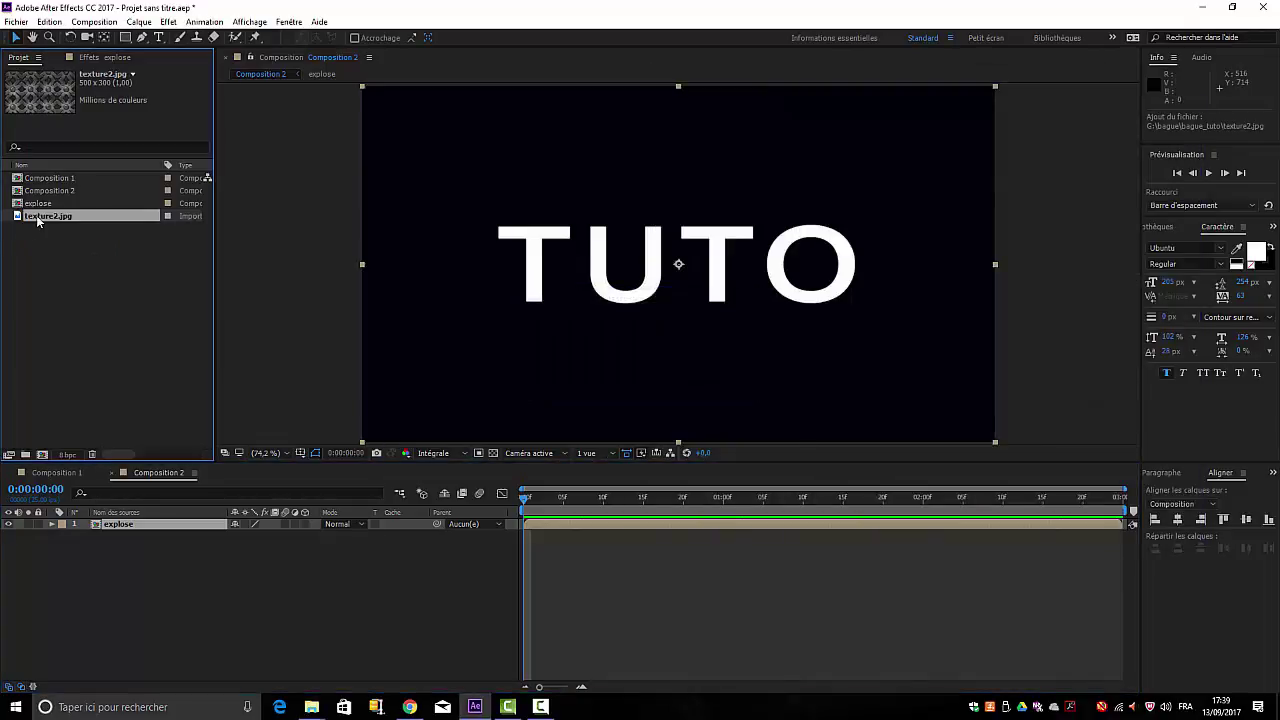
drag(40, 217, 142, 590)
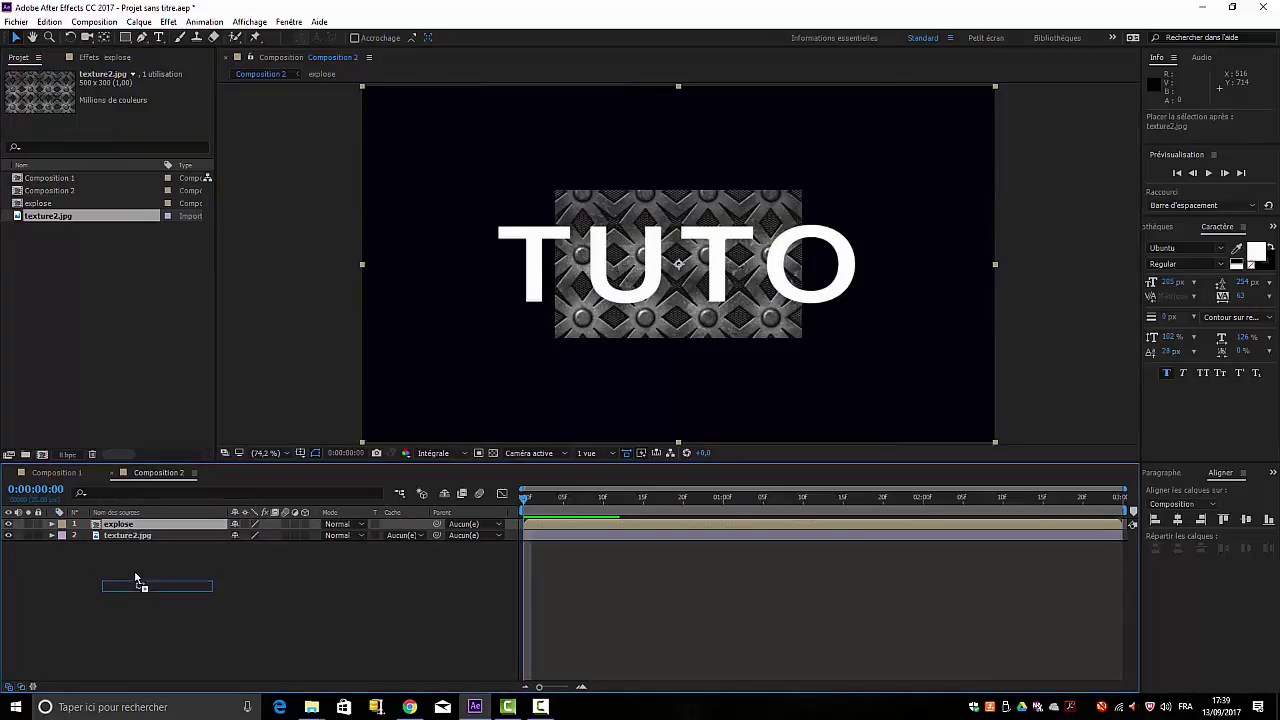
click(131, 535)
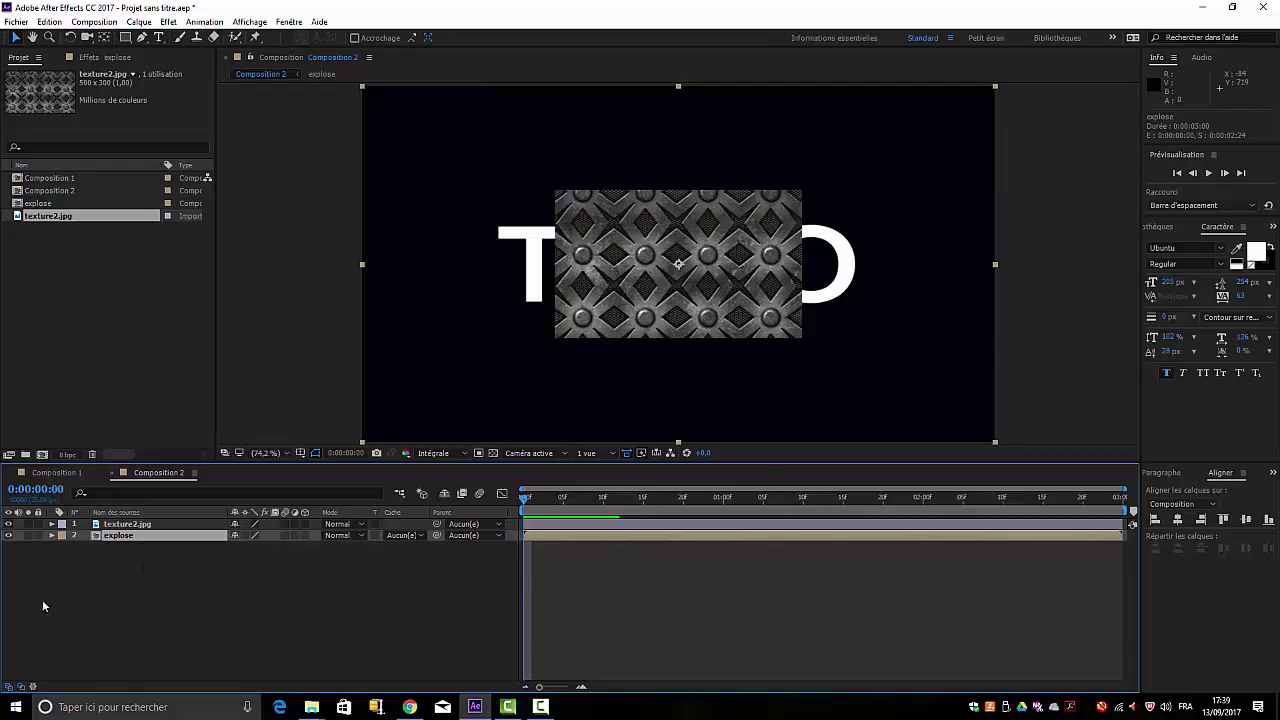
click(126, 523)
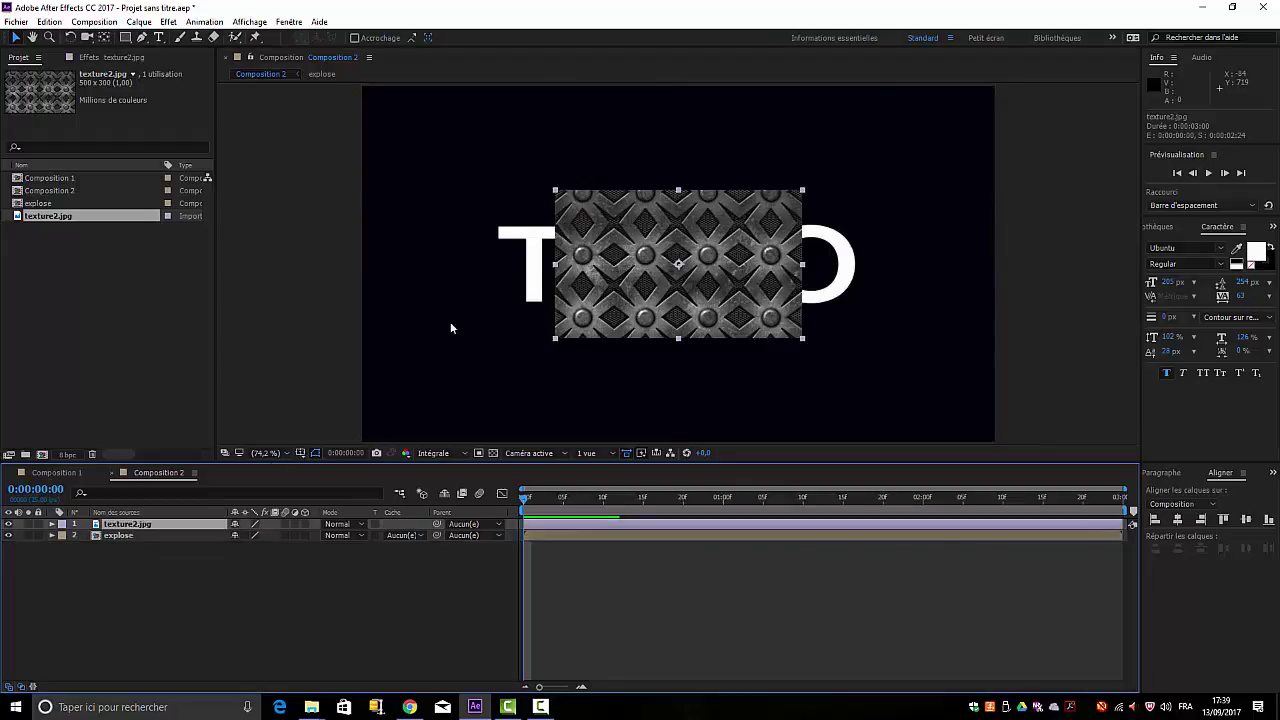
Scale the texture to 150% by 126% over the text, undoing an accidental explose move
drag(555, 268, 493, 268)
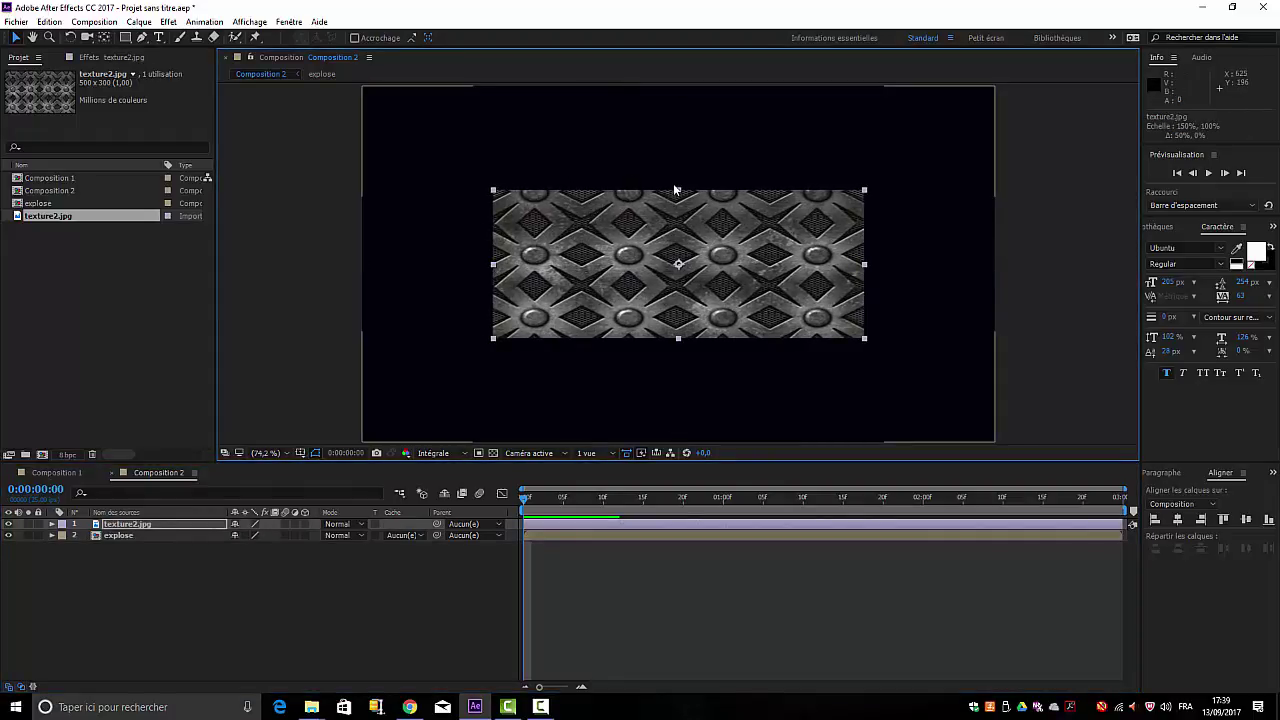
click(677, 180)
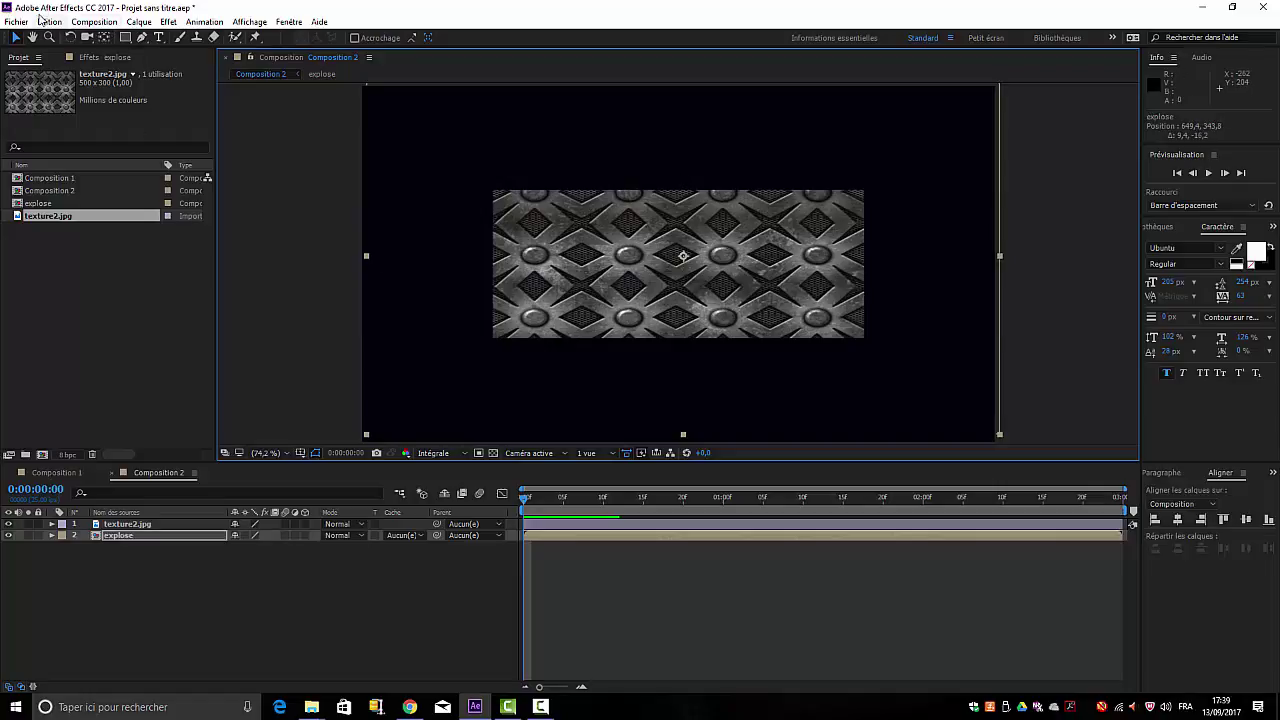
click(49, 21)
click(57, 38)
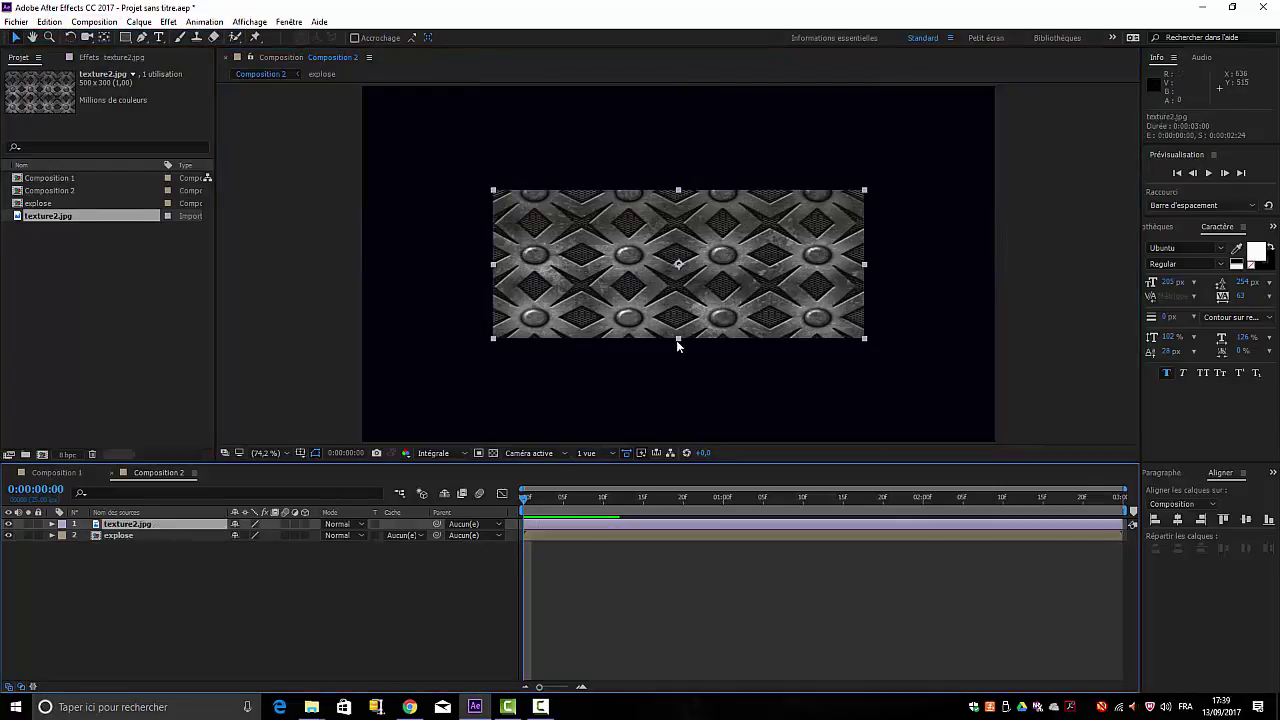
drag(678, 340, 676, 359)
click(300, 644)
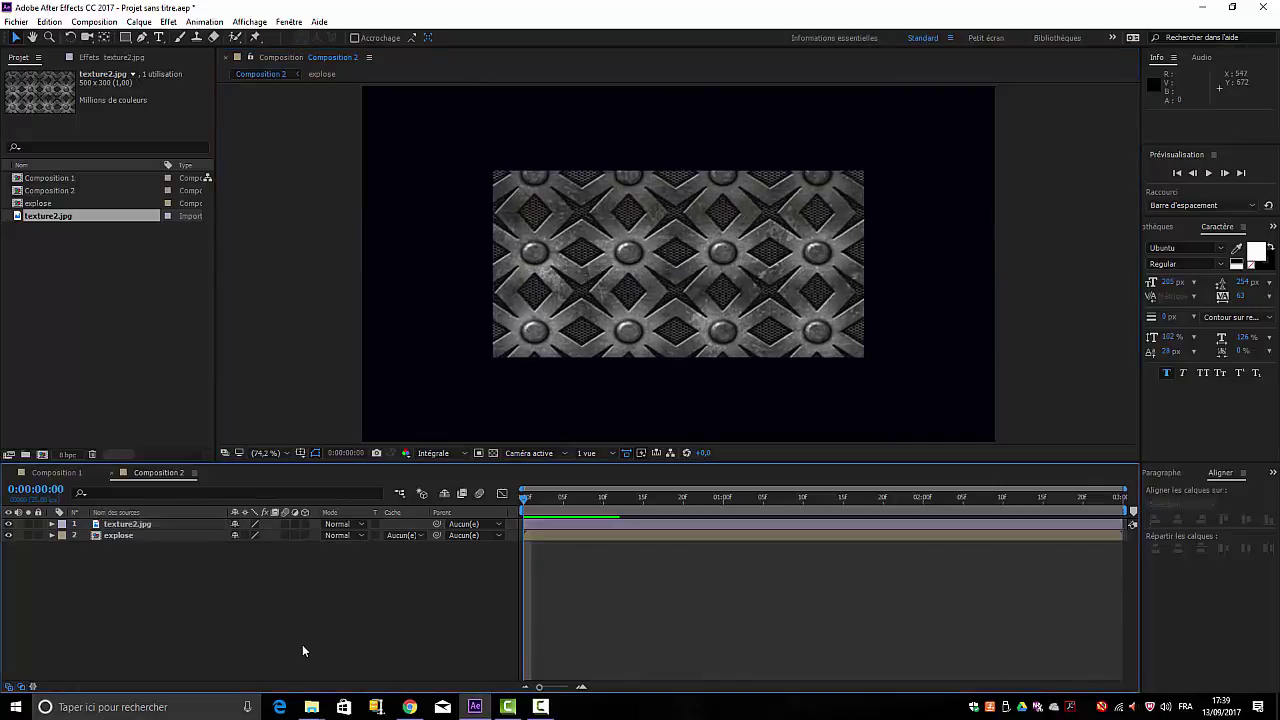
click(137, 537)
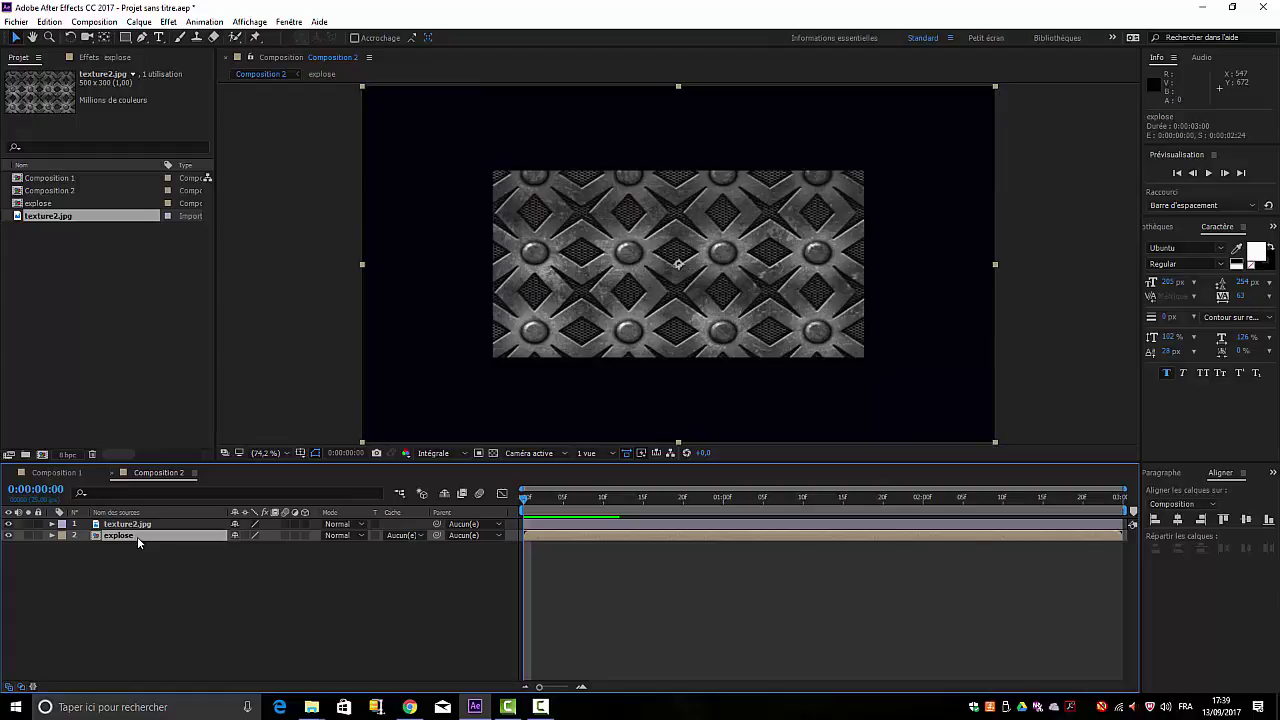
Duplicate the explose layer and place the copy above texture2.jpg
key(ctrl+d)
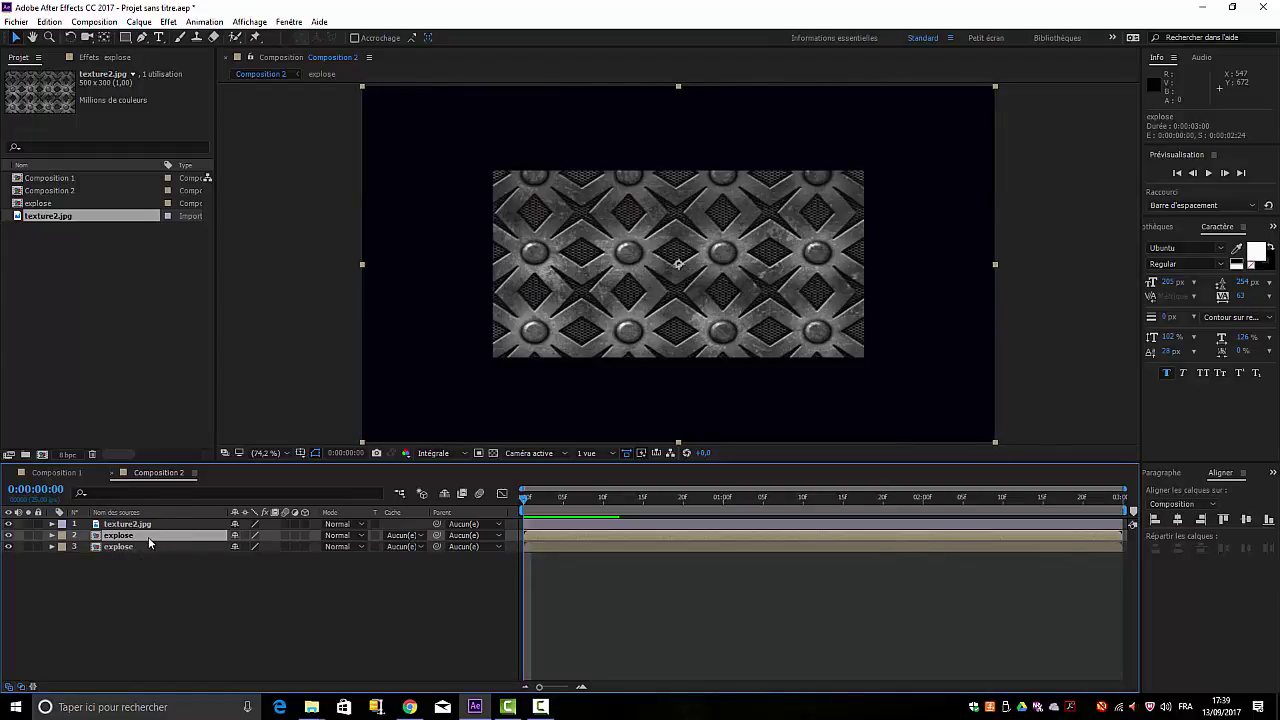
drag(148, 537, 155, 525)
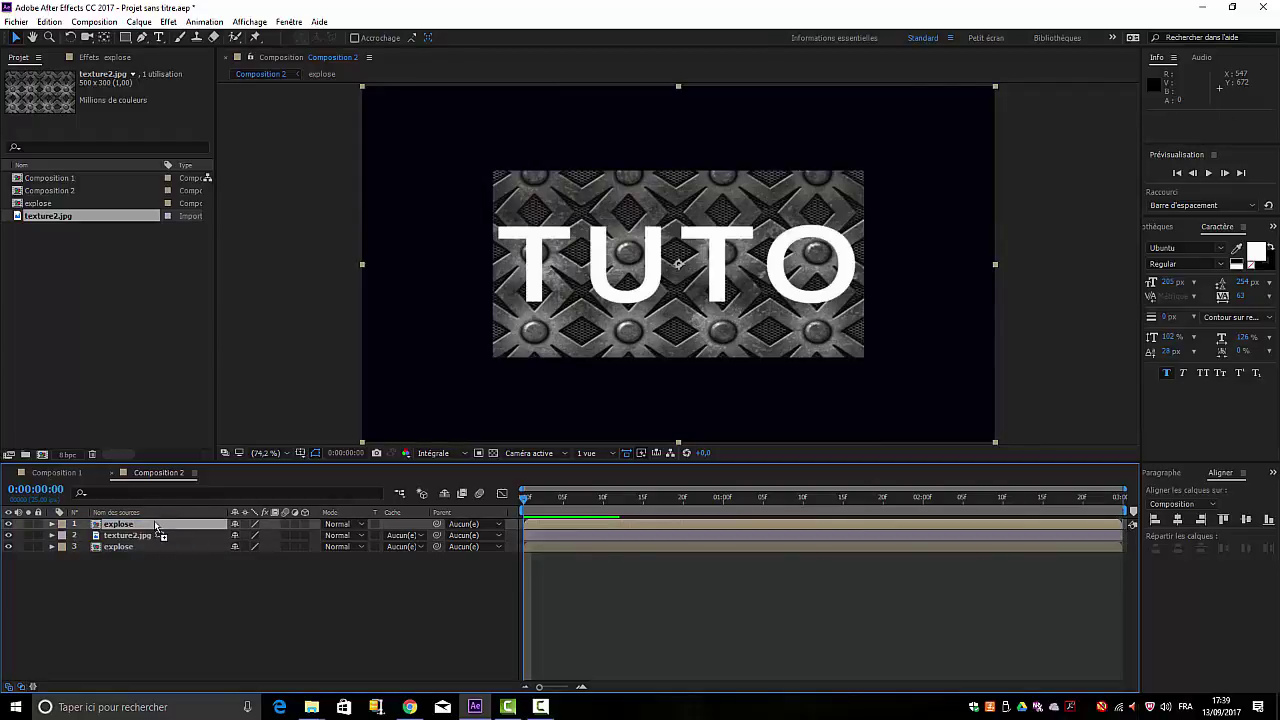
click(133, 573)
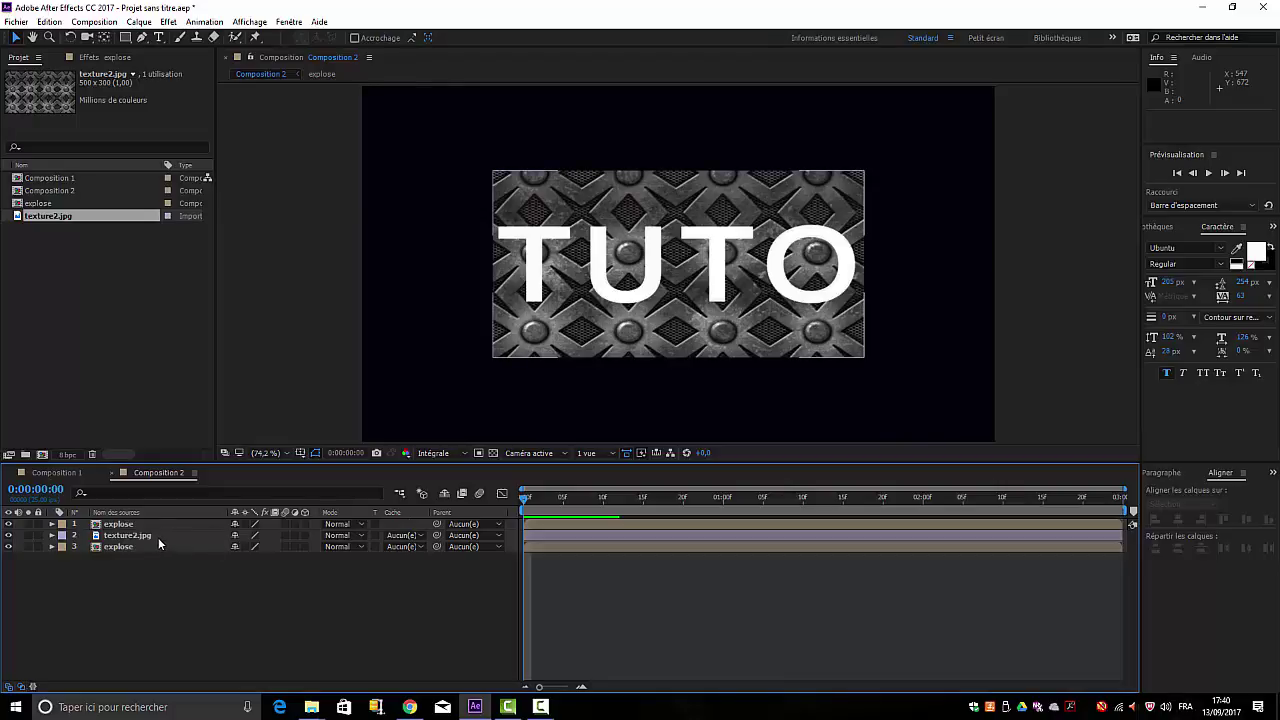
Set texture2.jpg's Track Matte to Alpha explose and preview the textured title
click(420, 536)
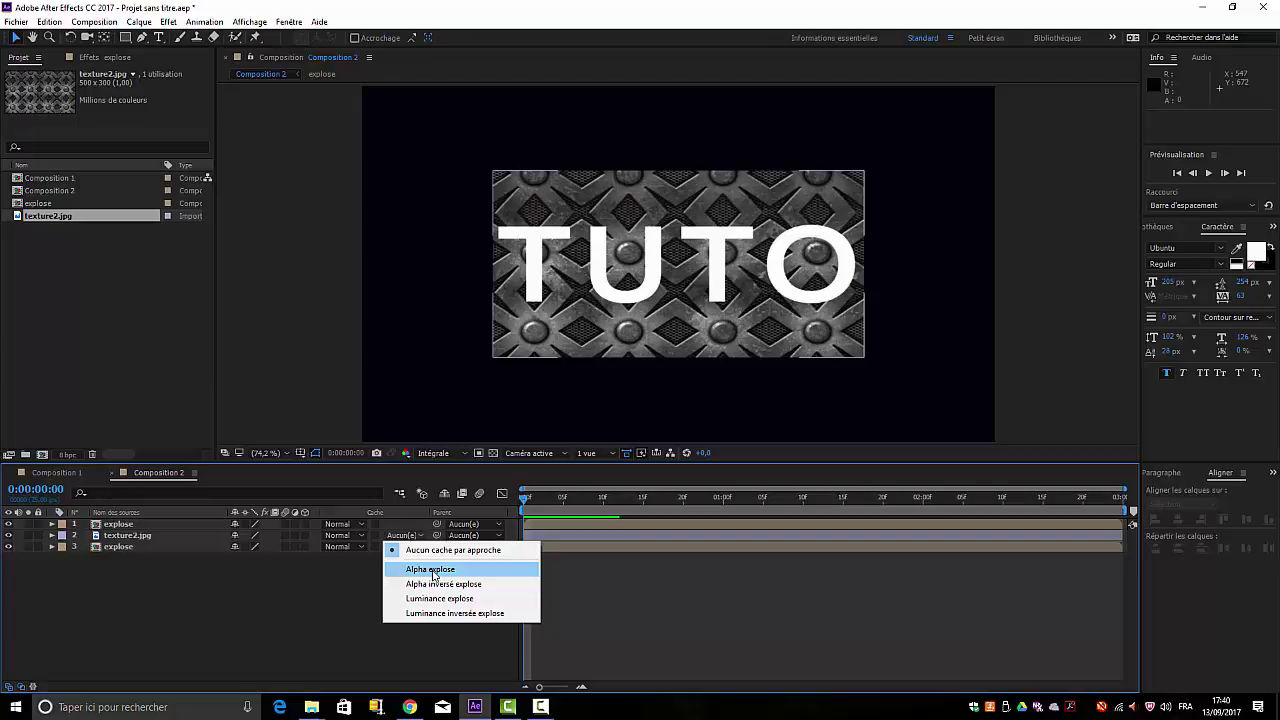
click(432, 570)
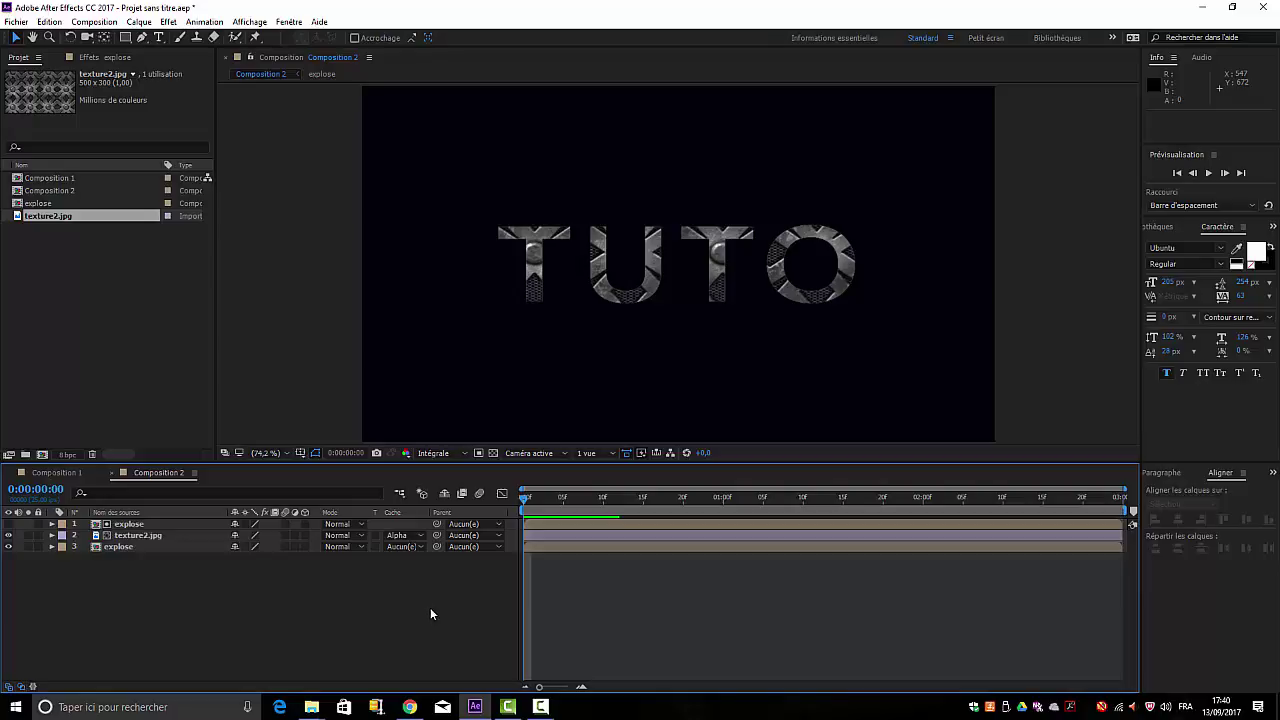
key(space)
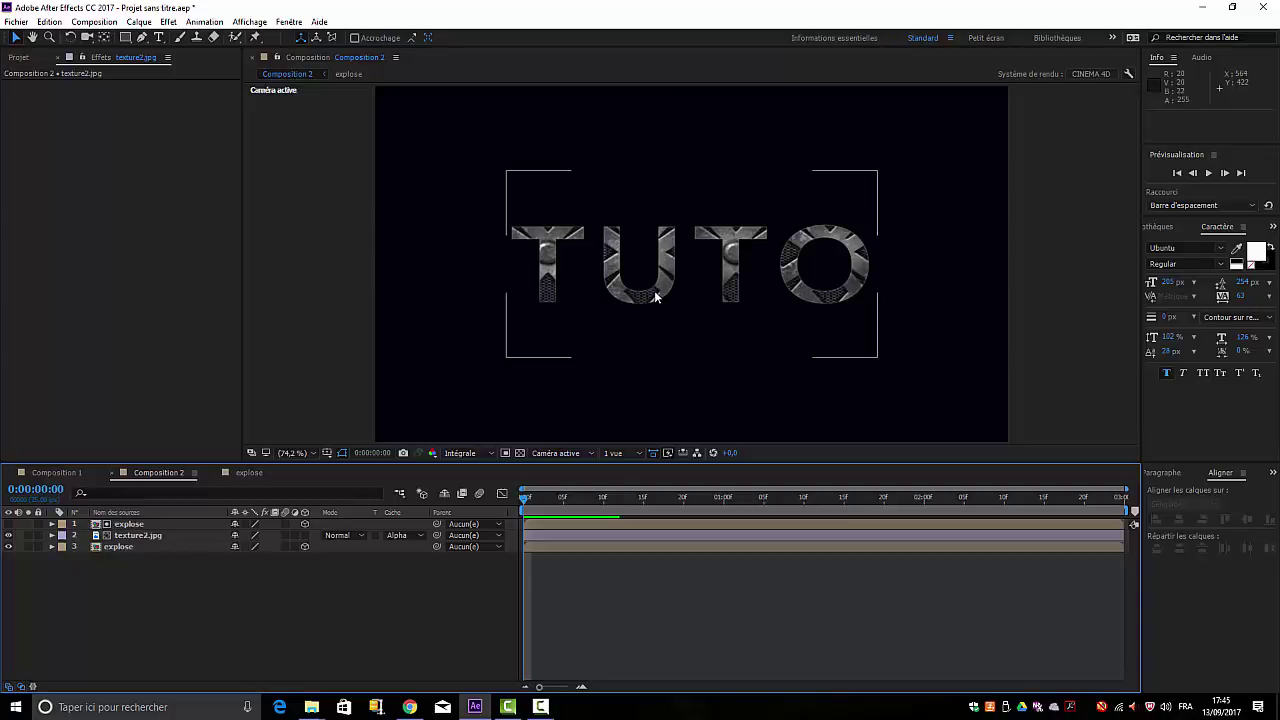
click(146, 540)
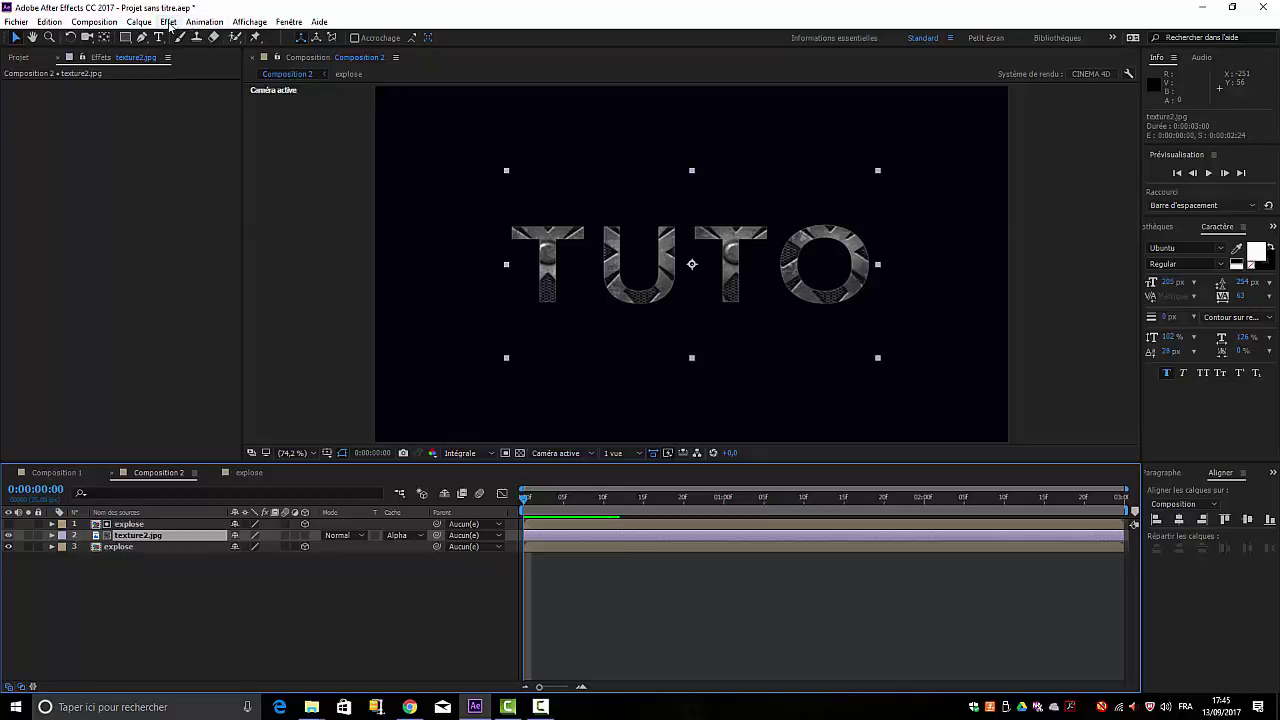
Apply Correction colorimétrique > CC Color Offset to the texture2.jpg layer
click(170, 24)
mouse_move(156, 150)
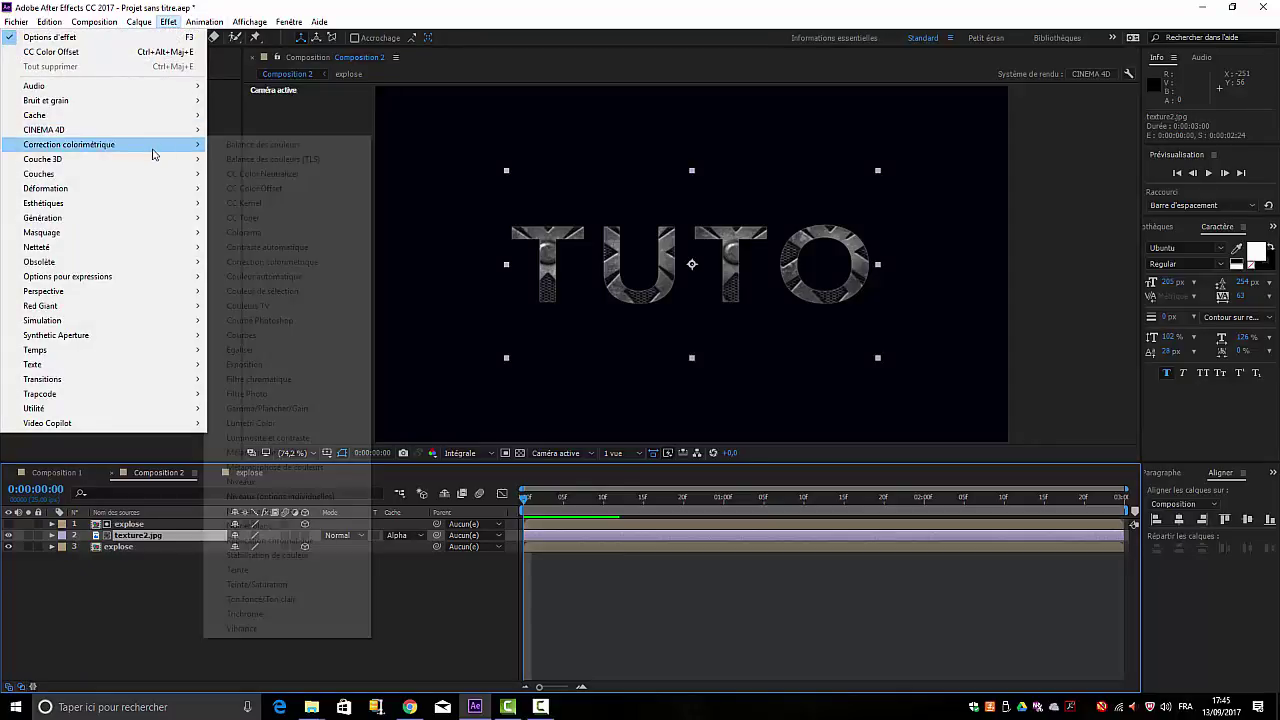
click(268, 190)
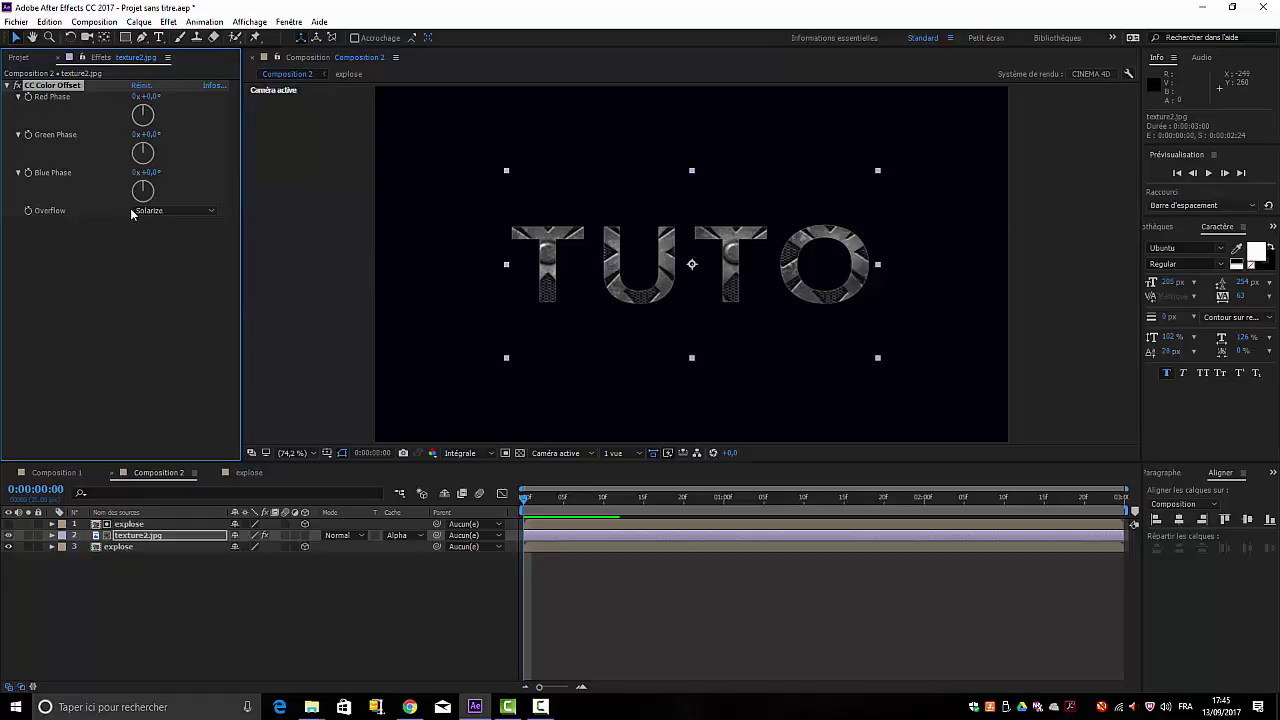
Tune CC Color Offset to Red Phase 85°, Green 36°, Blue negative, then preview
drag(148, 120, 150, 113)
drag(143, 150, 167, 164)
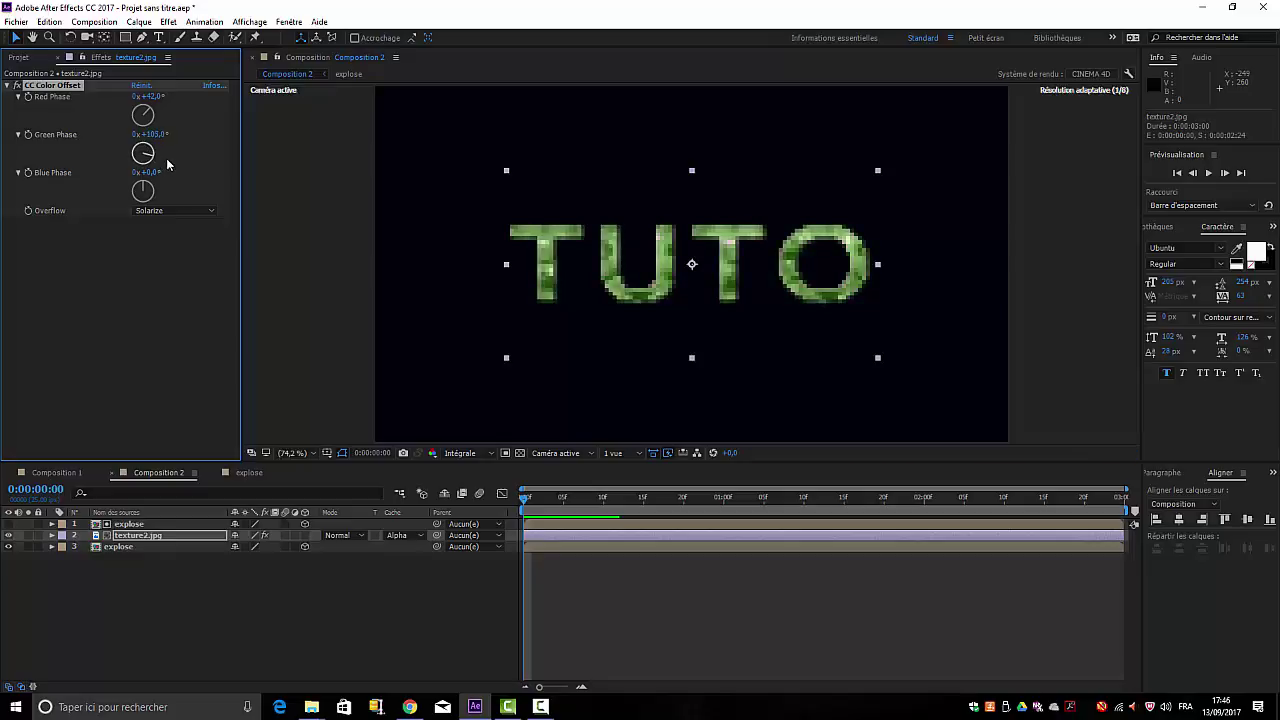
mouse_move(167, 164)
mouse_down()
mouse_move(175, 151)
mouse_move(197, 278)
mouse_up()
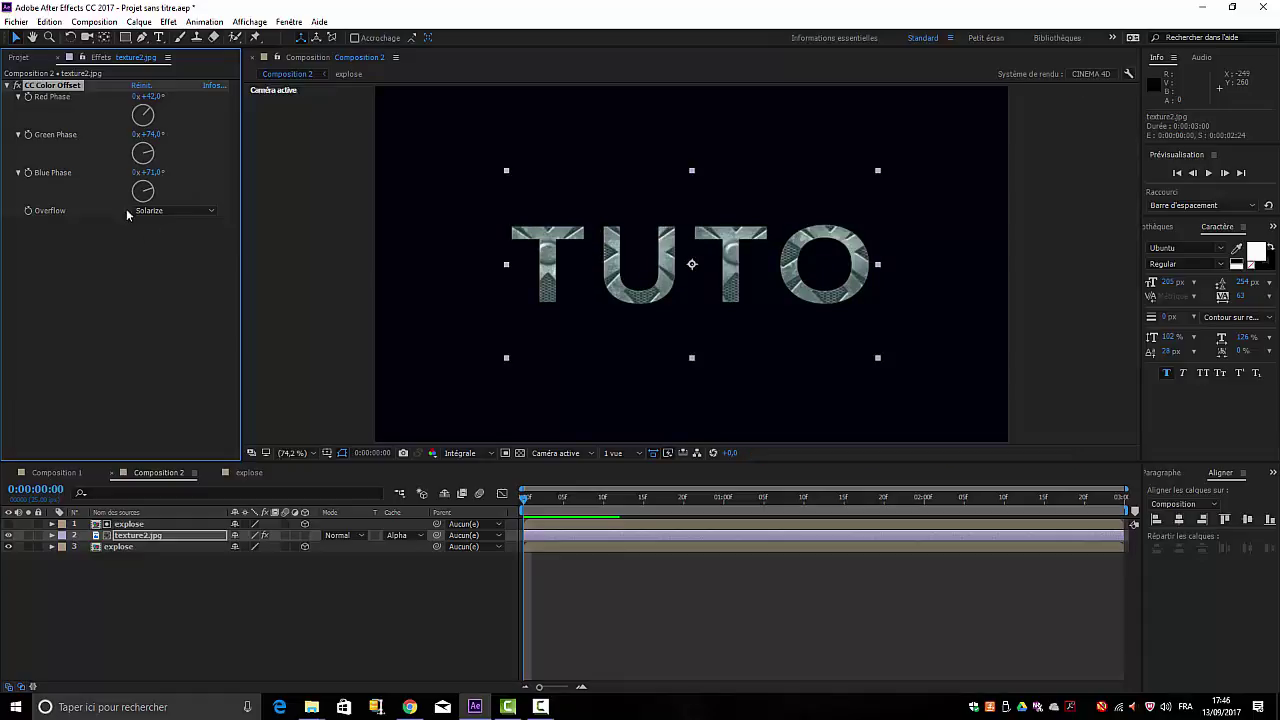
drag(145, 191, 136, 189)
drag(140, 149, 148, 150)
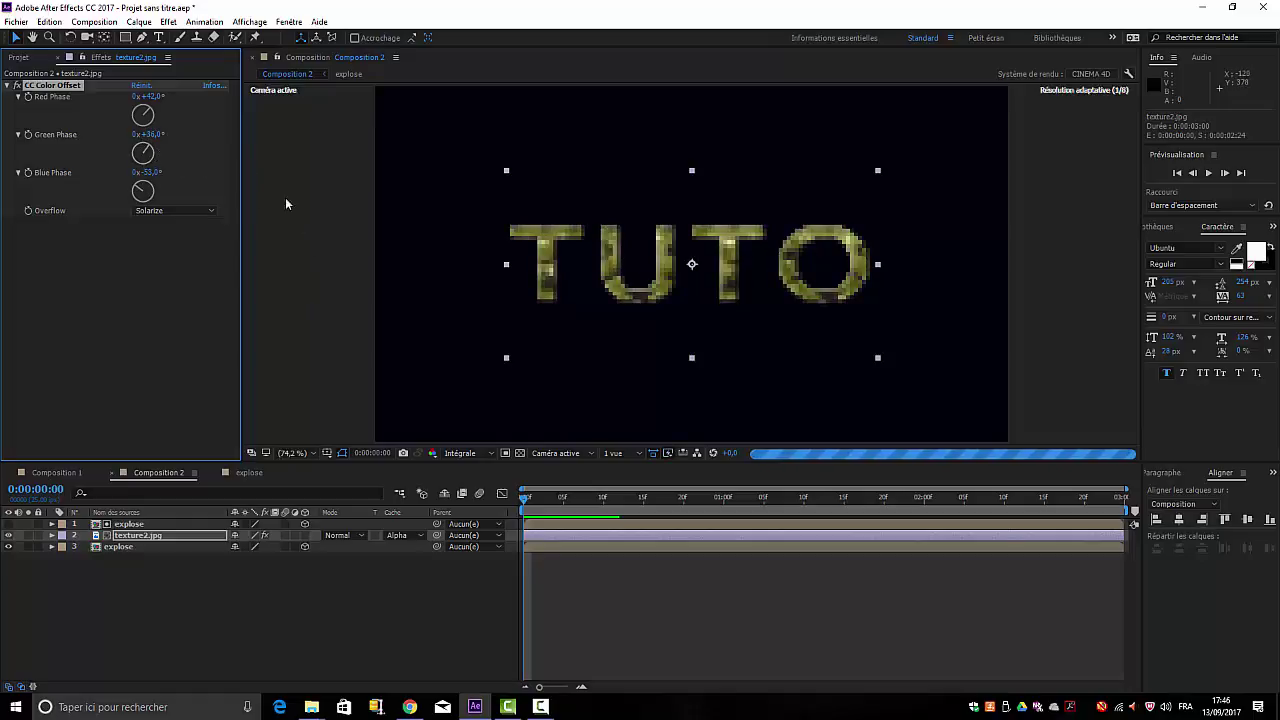
drag(145, 108, 152, 116)
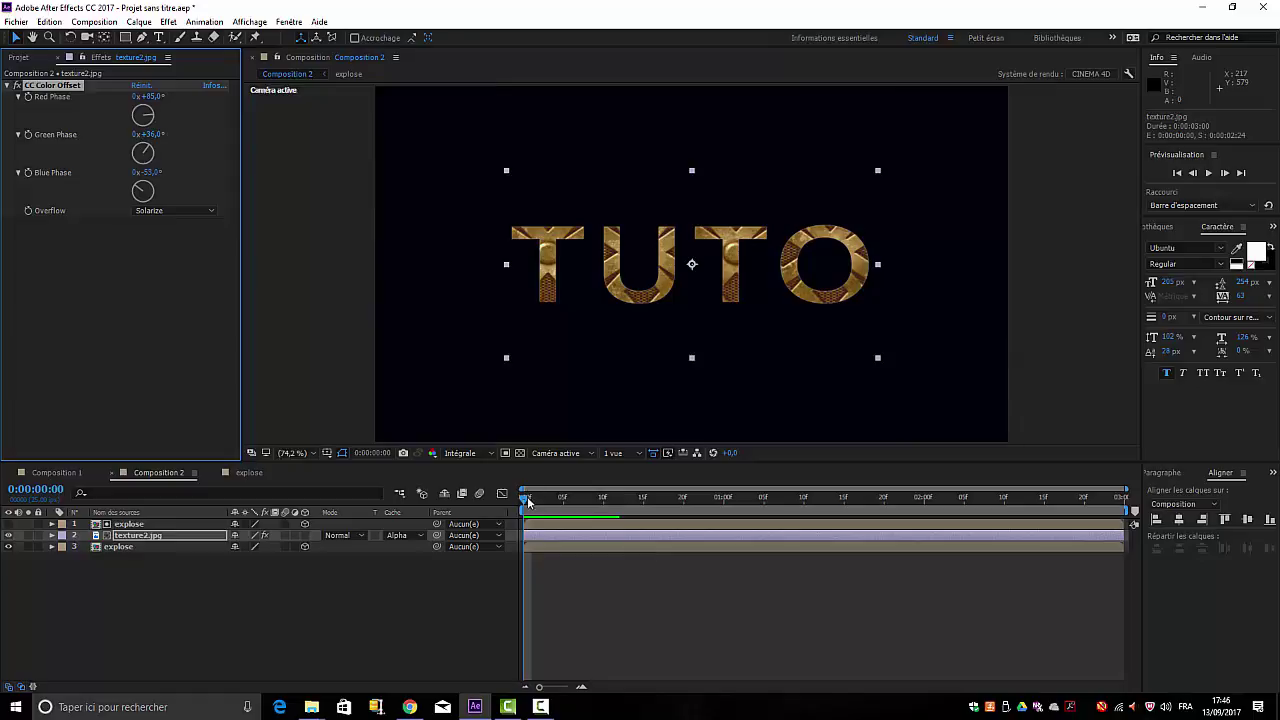
key(space)
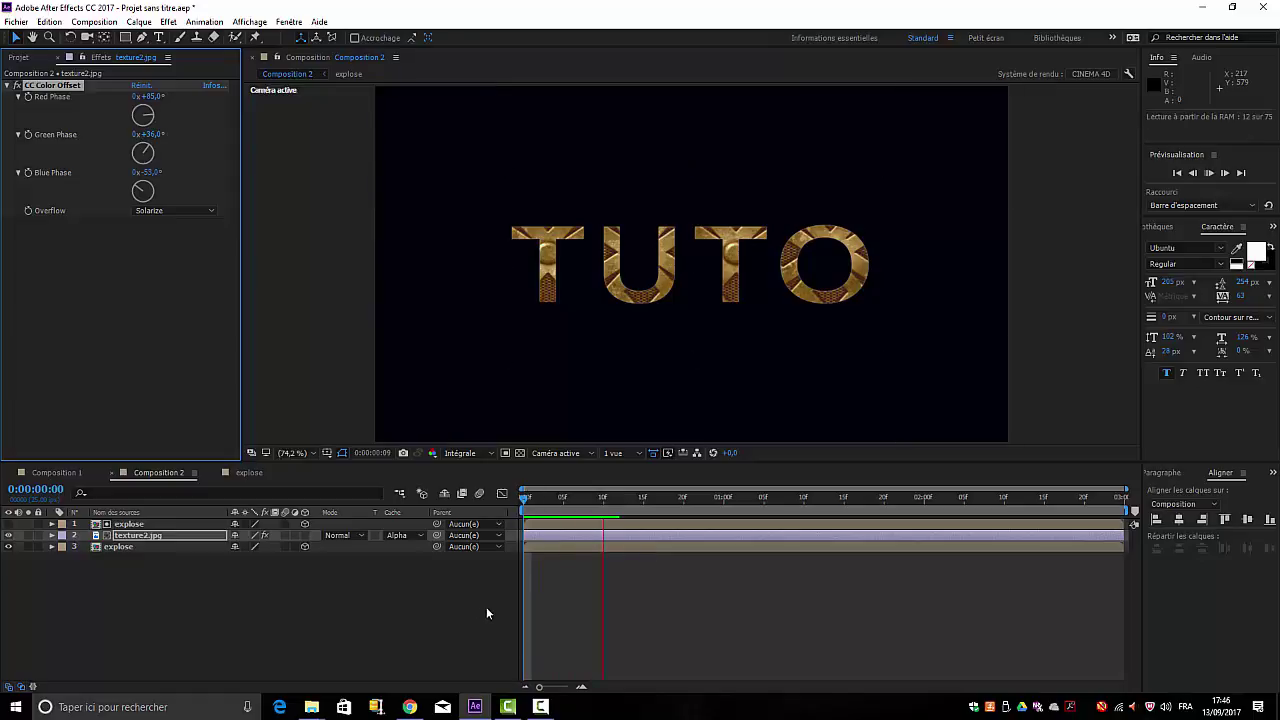